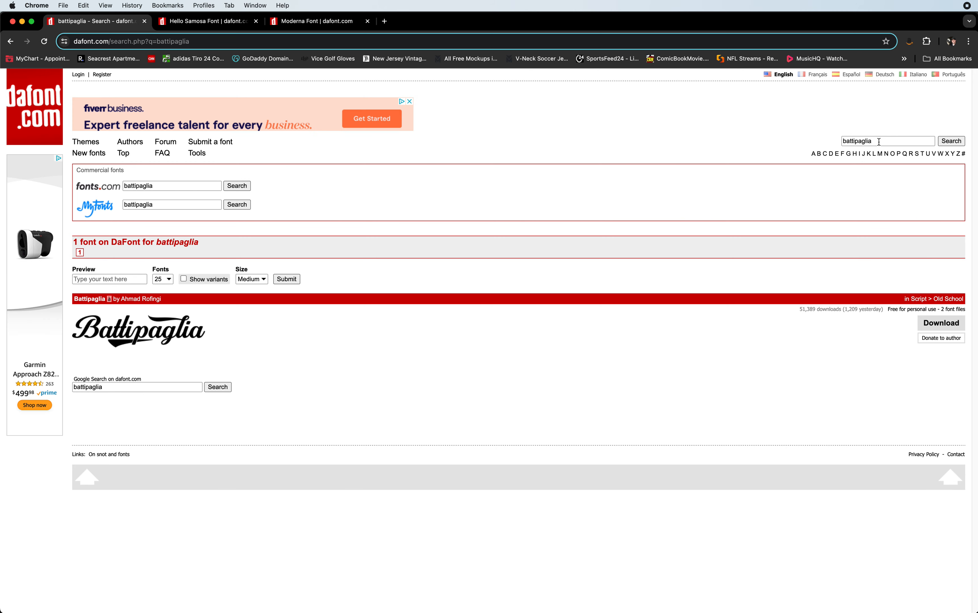
- Download the Battipaglia font, extract its zip file and open the resulting battipaglia folder
click(939, 327)
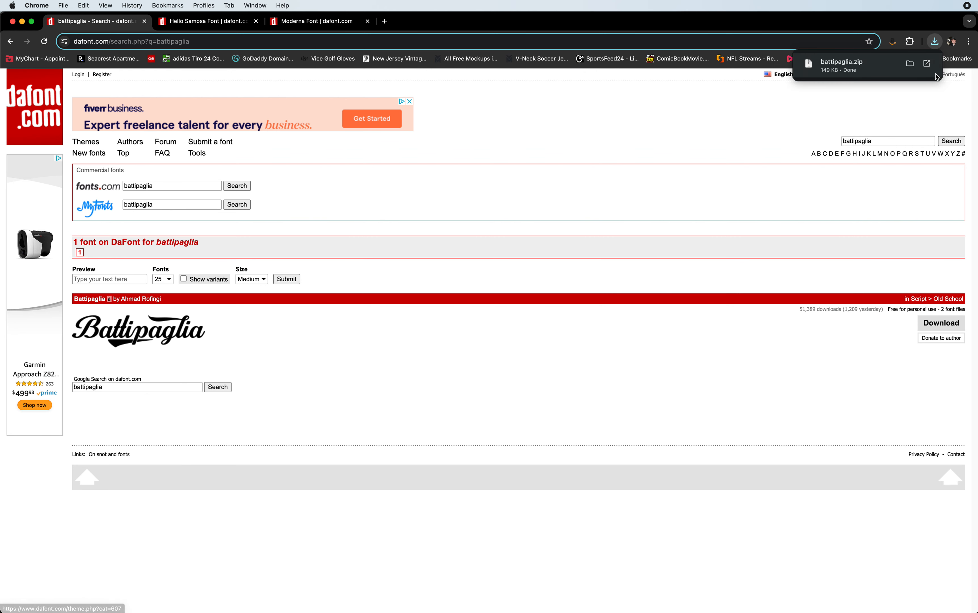
mouse_move(889, 66)
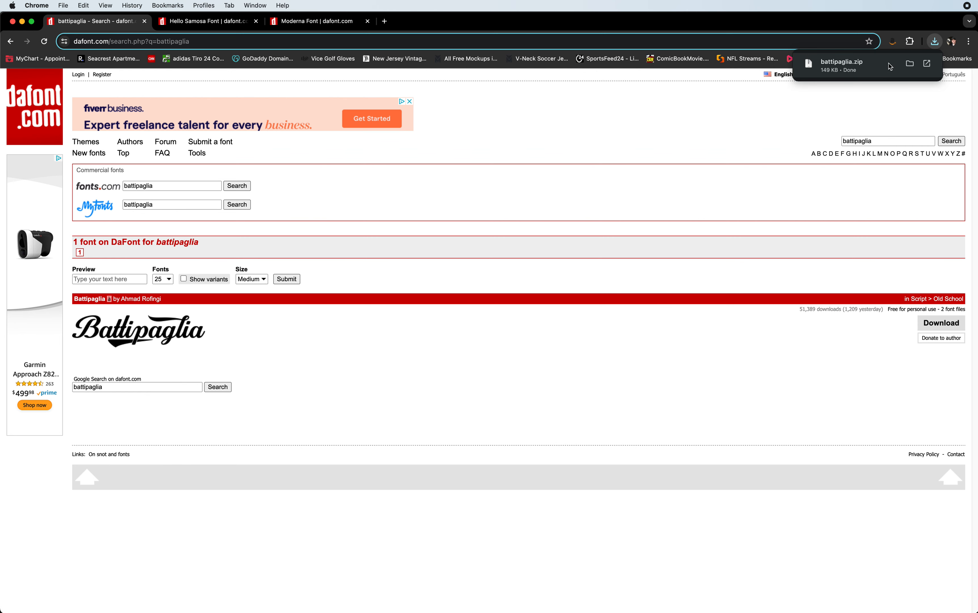
click(879, 67)
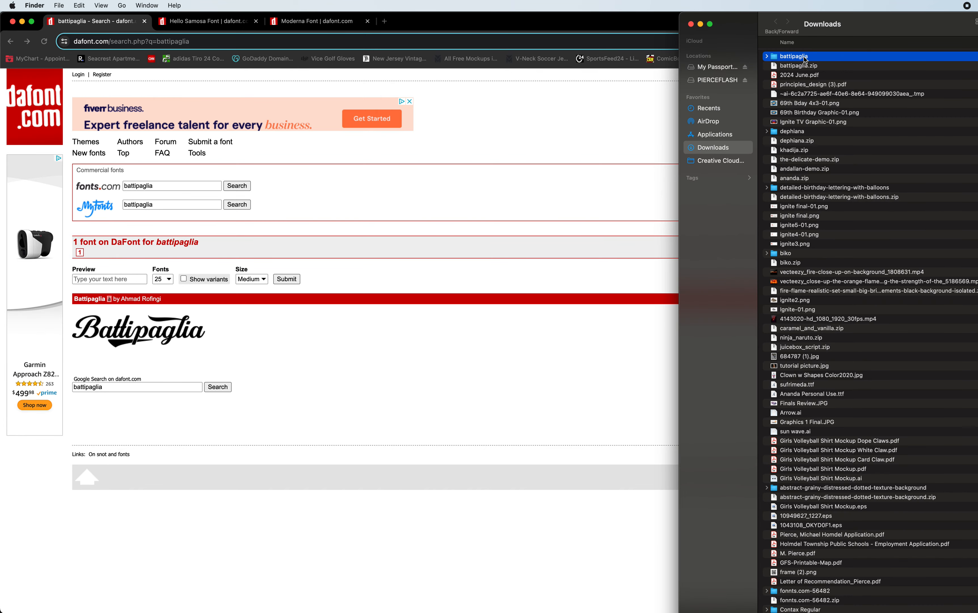
double_click(793, 57)
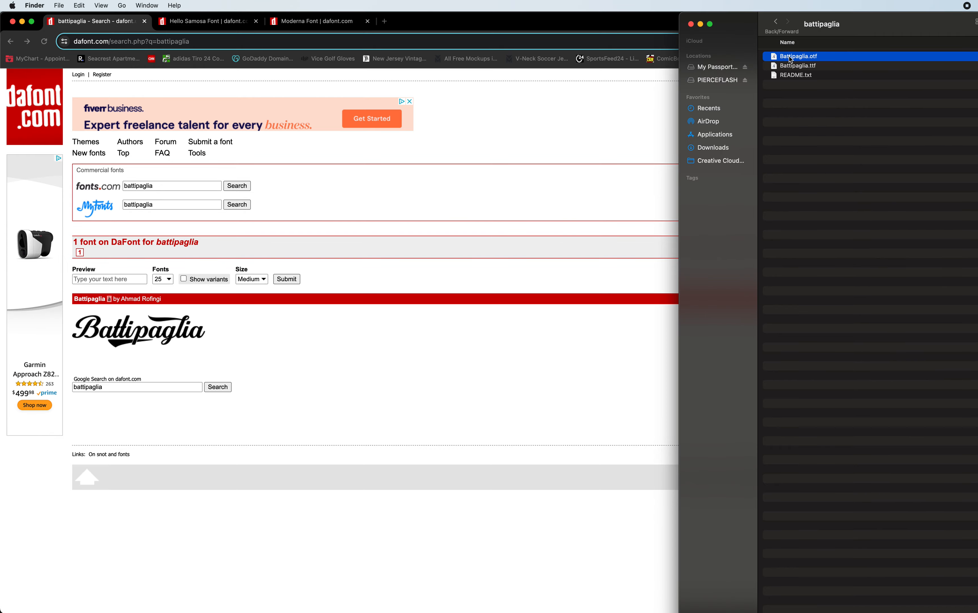
- Open Battipaglia.otf in Font Book and install the font
drag(856, 21, 638, 20)
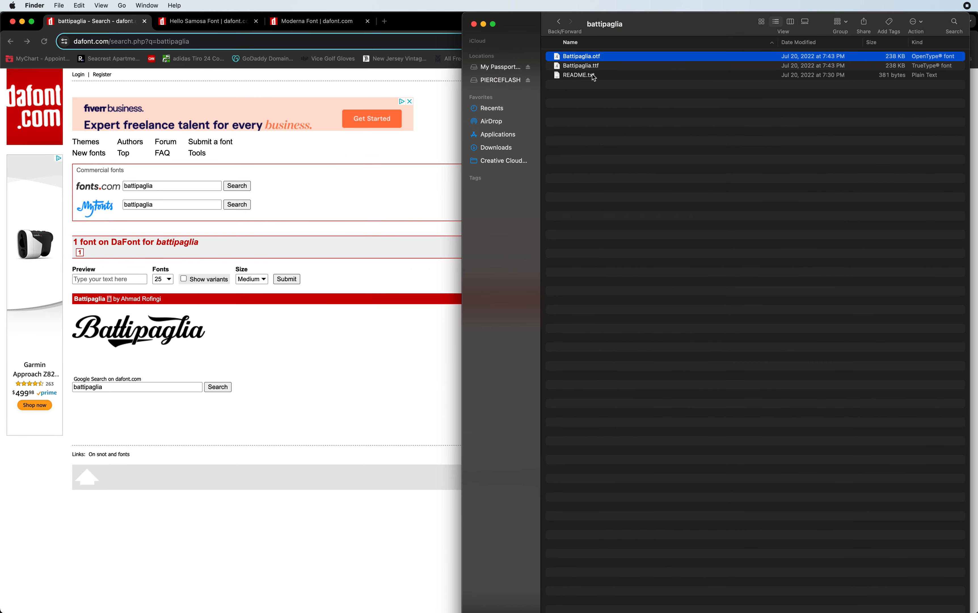
double_click(582, 60)
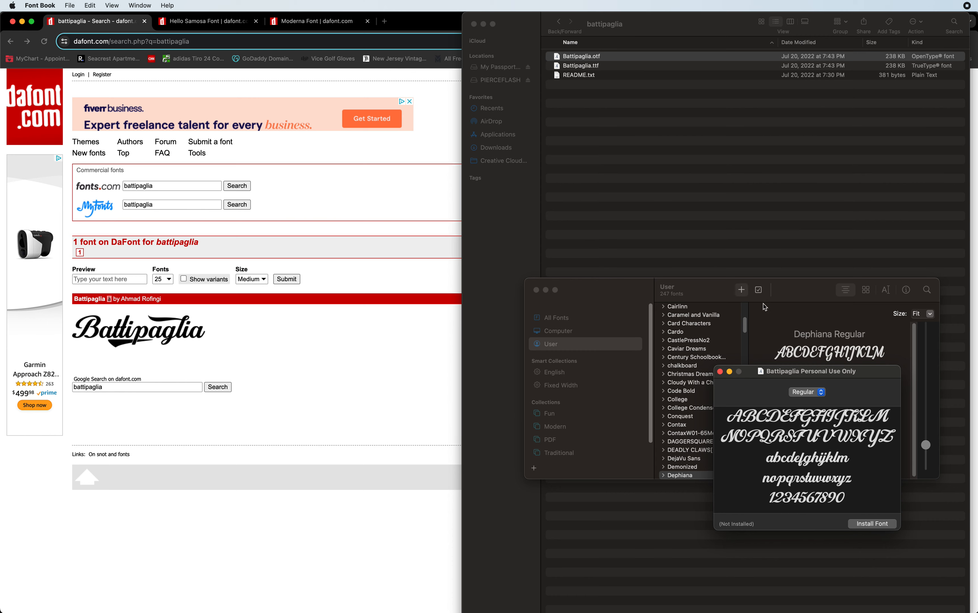
drag(779, 376, 360, 150)
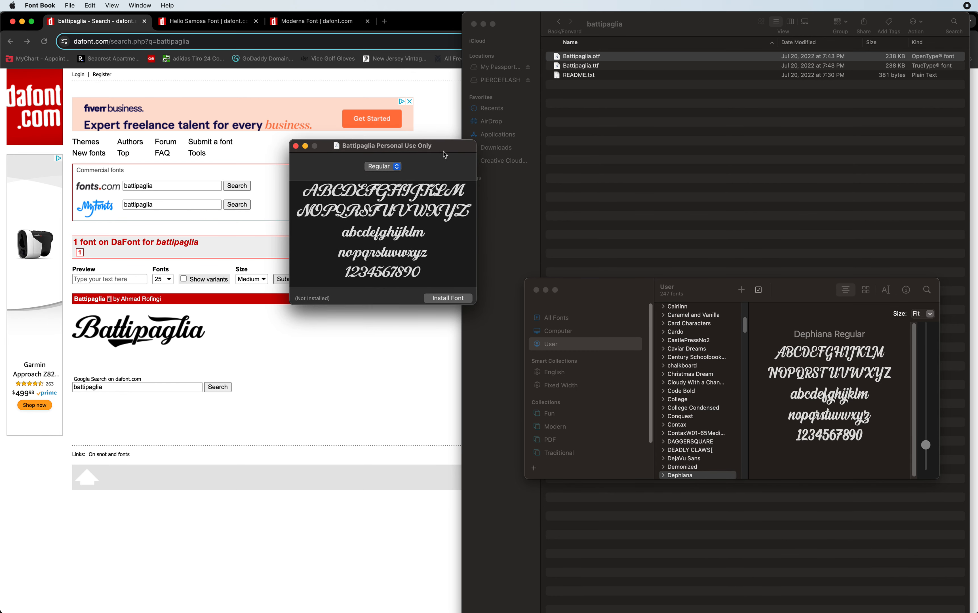
click(448, 299)
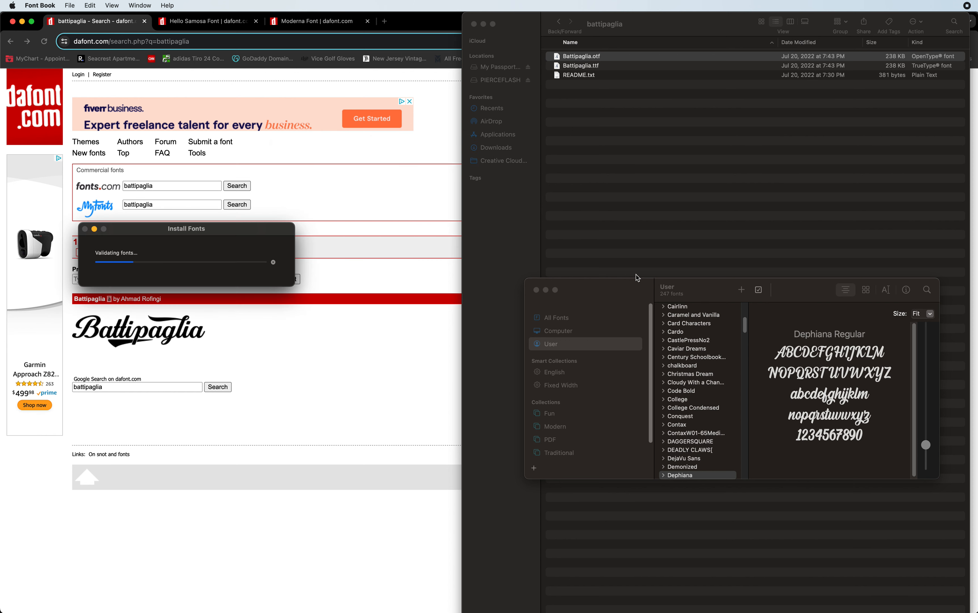
- Switch back to Chrome, download the Hello Samosa font and open its extracted hello_samosa folder
click(439, 136)
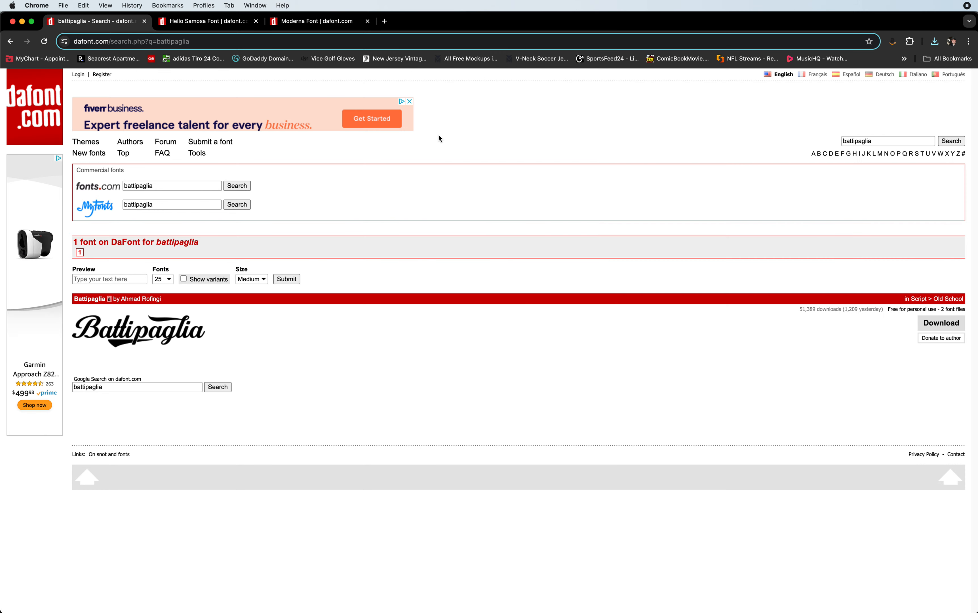
click(201, 23)
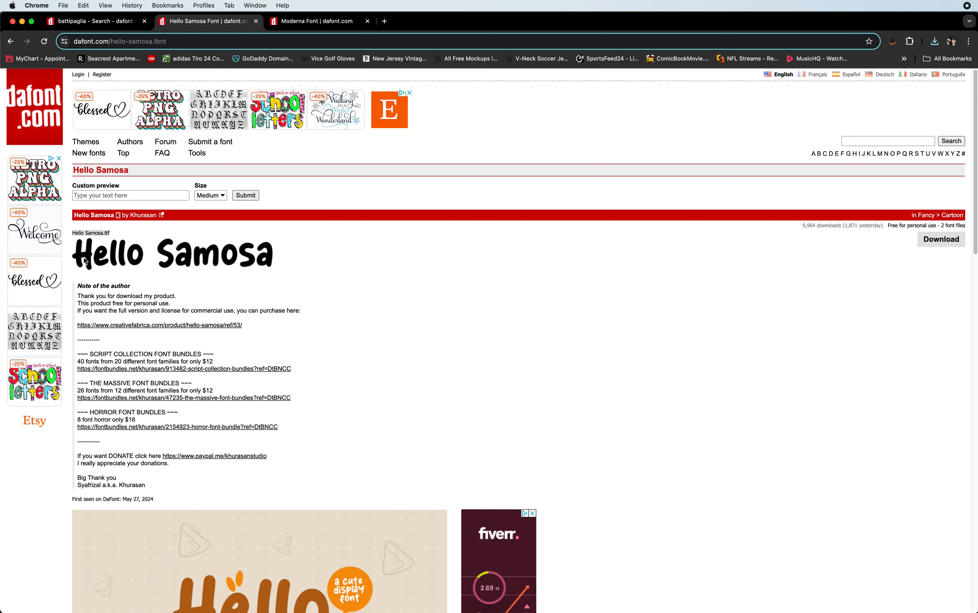
click(932, 240)
click(846, 65)
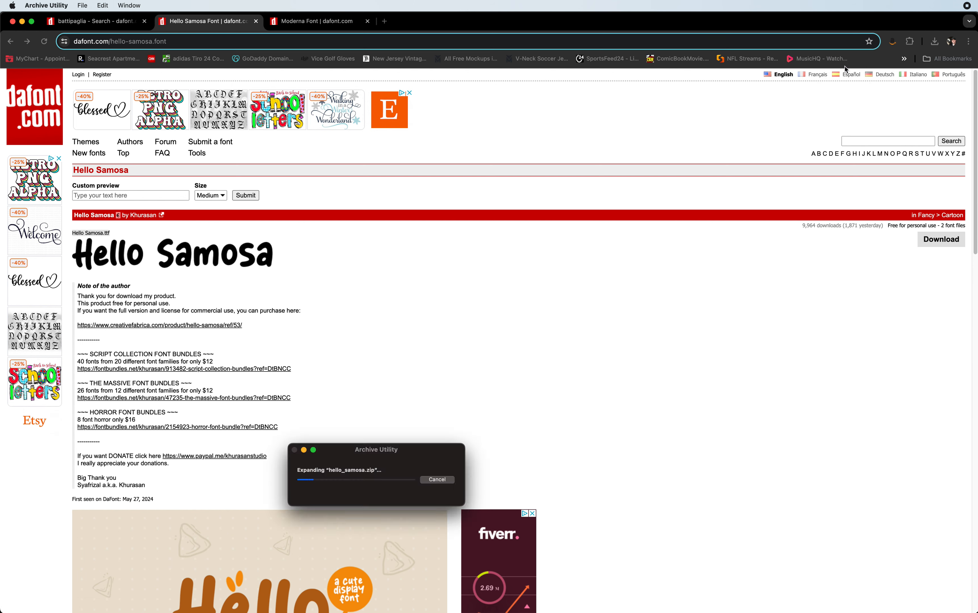
double_click(874, 18)
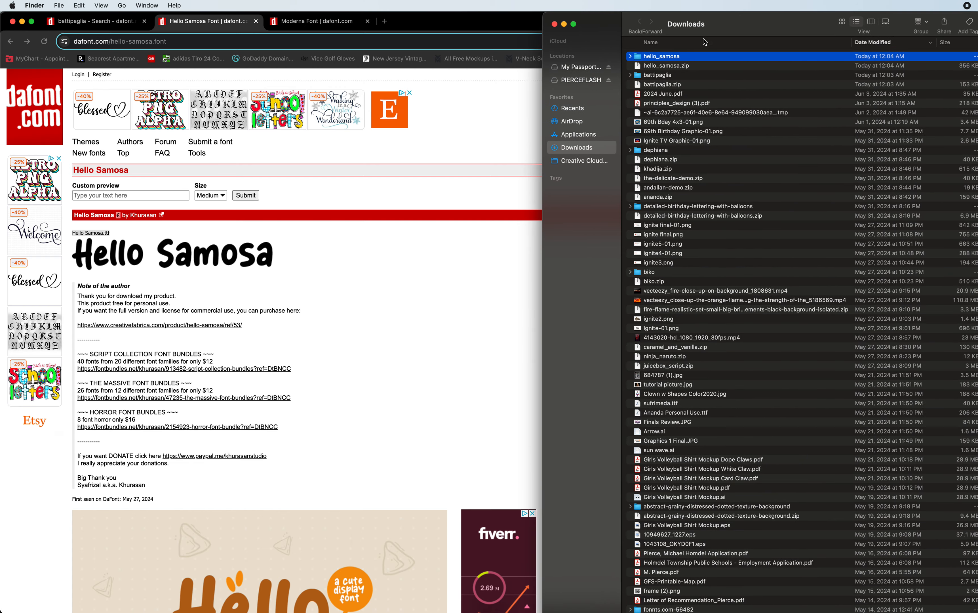
double_click(676, 57)
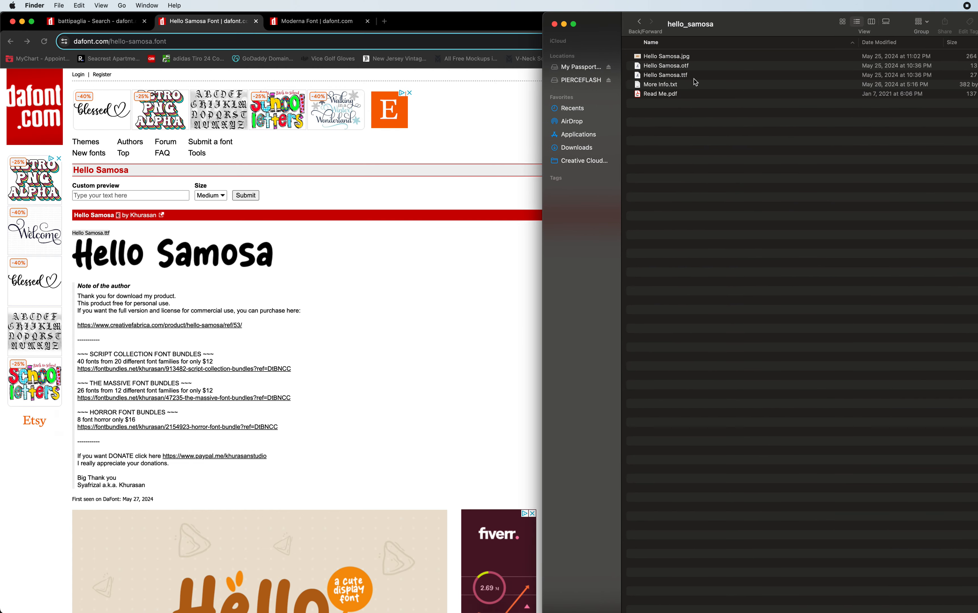
- Install Hello Samosa.otf in Font Book, marking the file for installation in the font validation
click(665, 67)
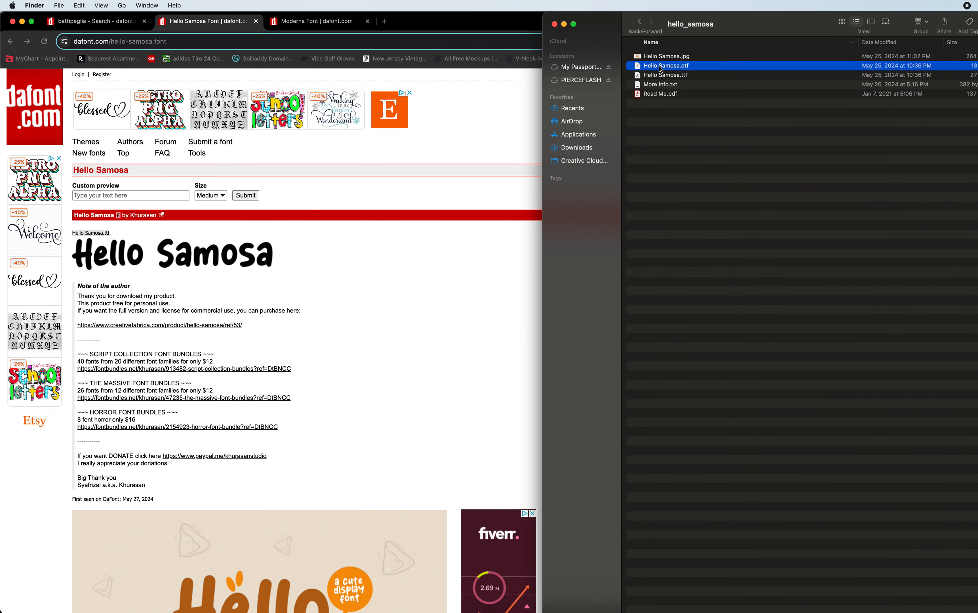
double_click(661, 67)
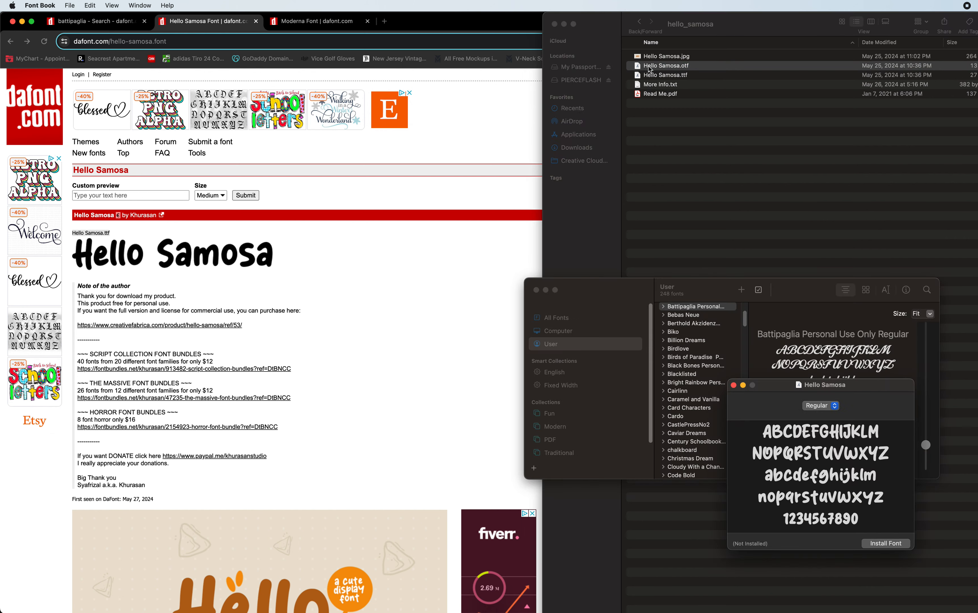
click(878, 545)
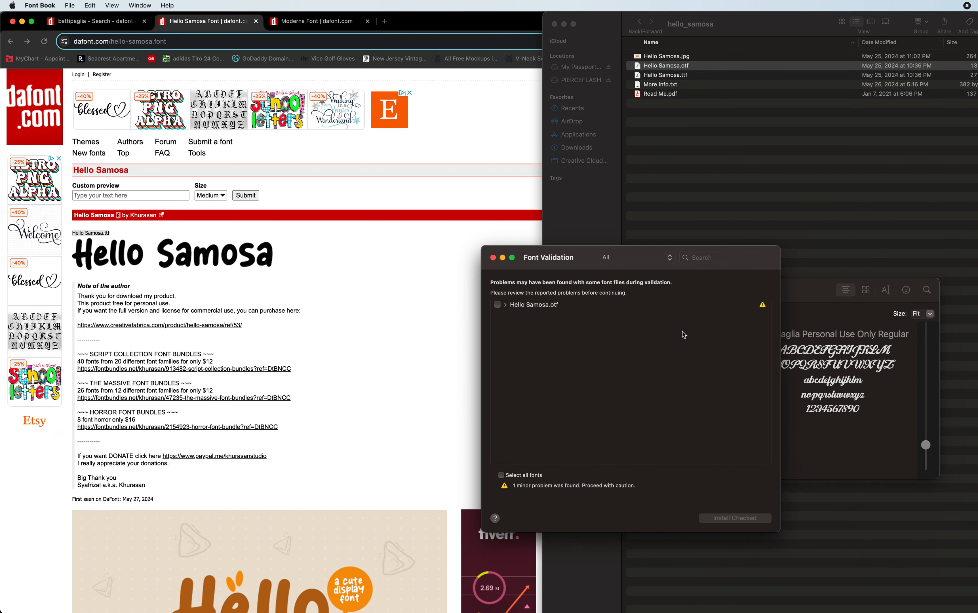
click(528, 309)
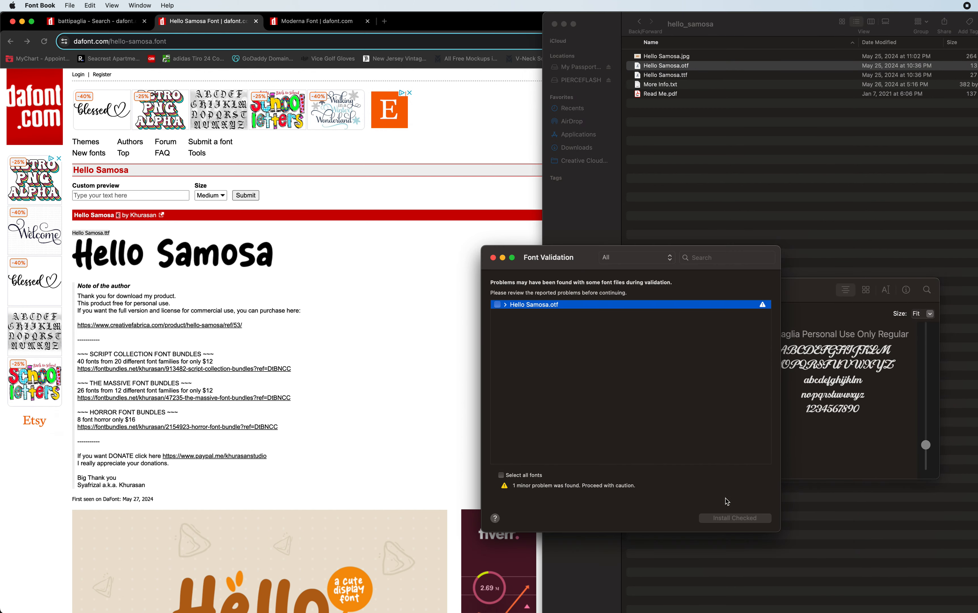
click(497, 304)
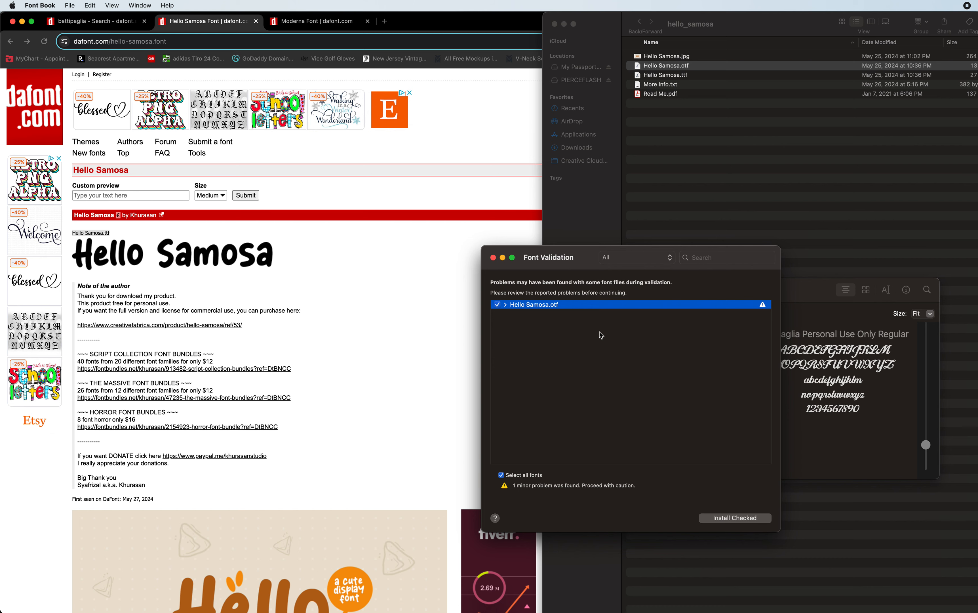
click(738, 519)
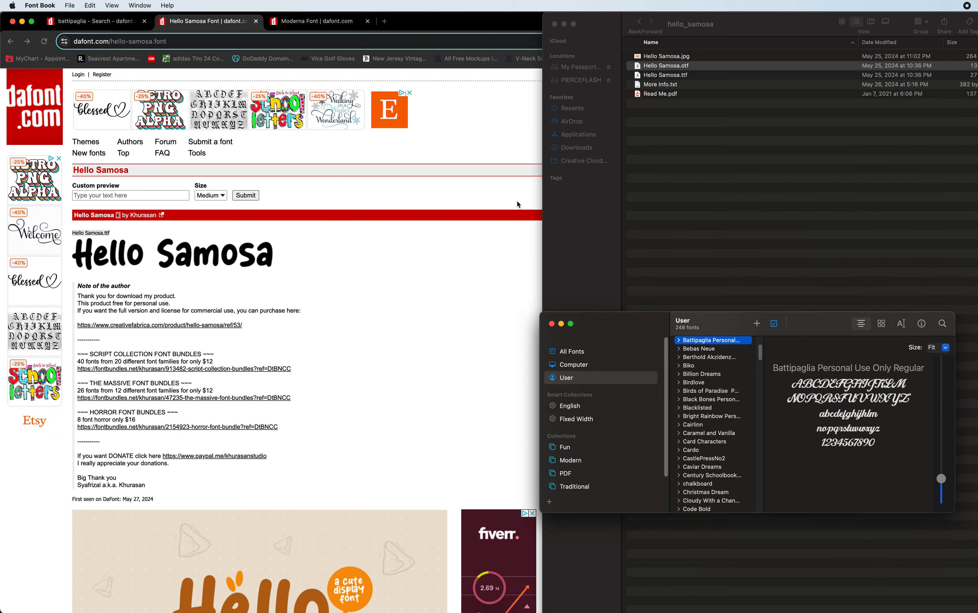
- Switch back to Chrome, download the Moderna font and open its extracted moderna folder
click(459, 236)
click(308, 25)
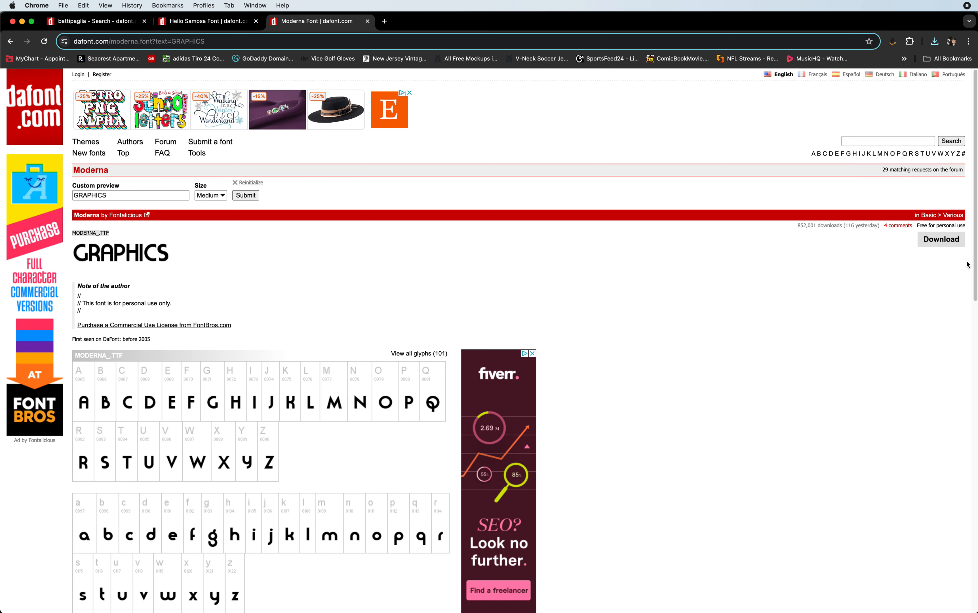
click(940, 240)
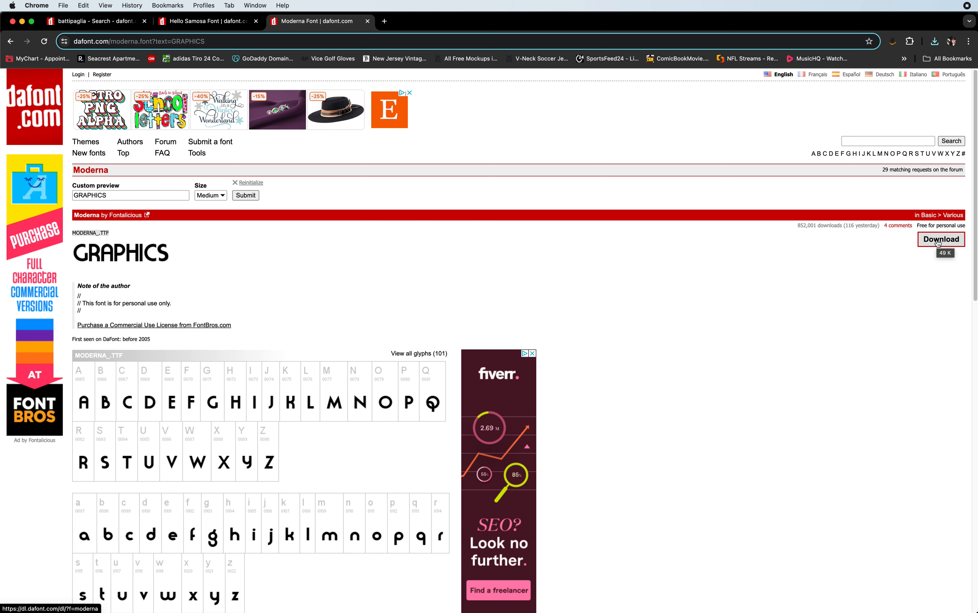
click(851, 65)
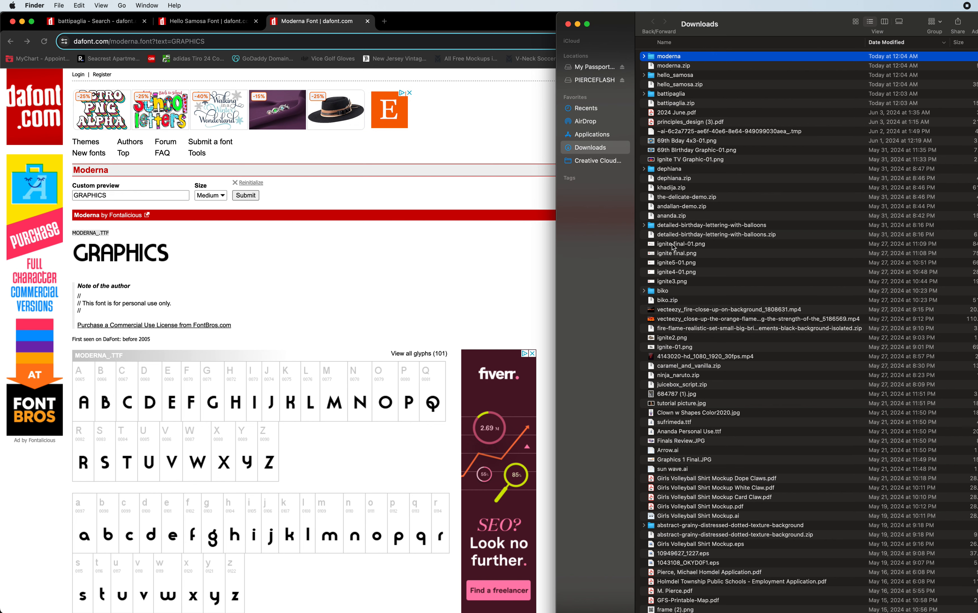
double_click(664, 61)
- Install the MODERNA_.TTF font in Font Book and close the font library window
double_click(681, 57)
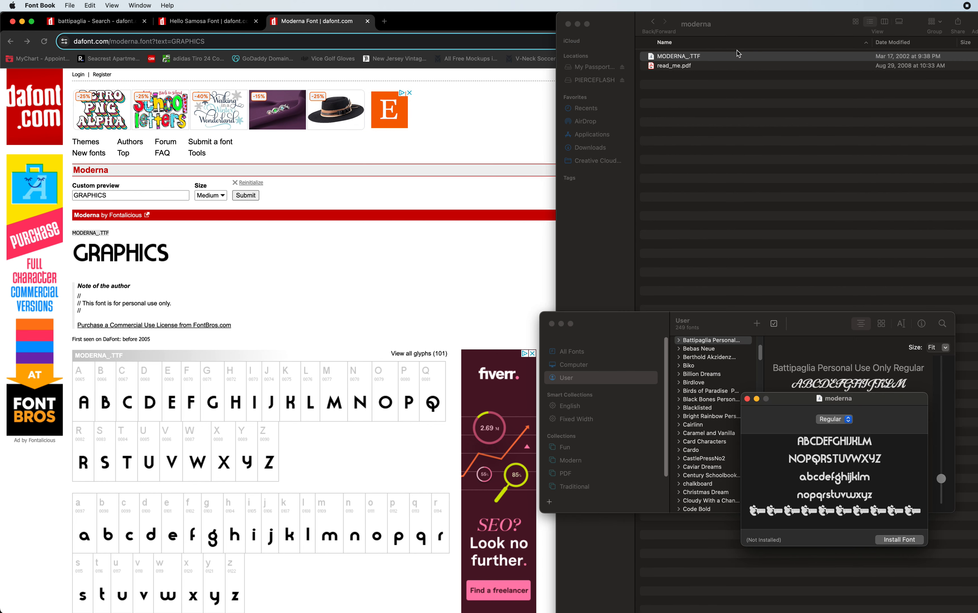
drag(795, 395, 608, 285)
click(713, 428)
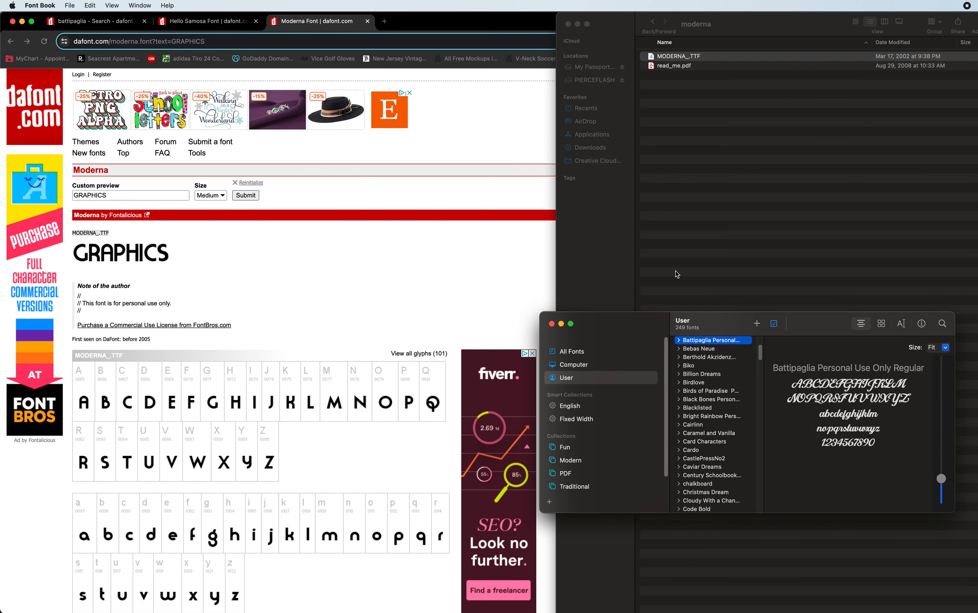
click(552, 324)
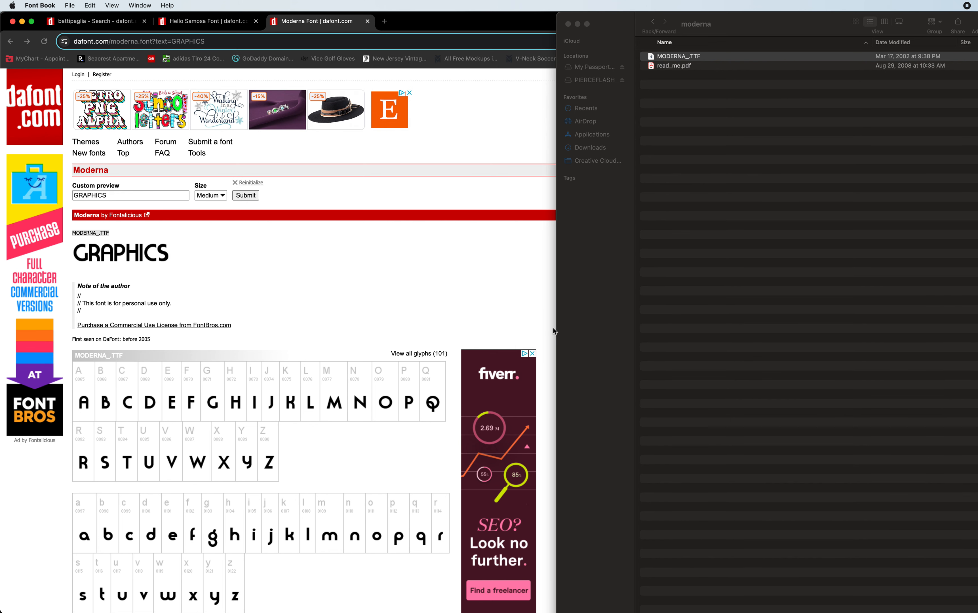
- Switch to Illustrator and start a new document with the Print Letter preset, using inches as the unit
click(482, 273)
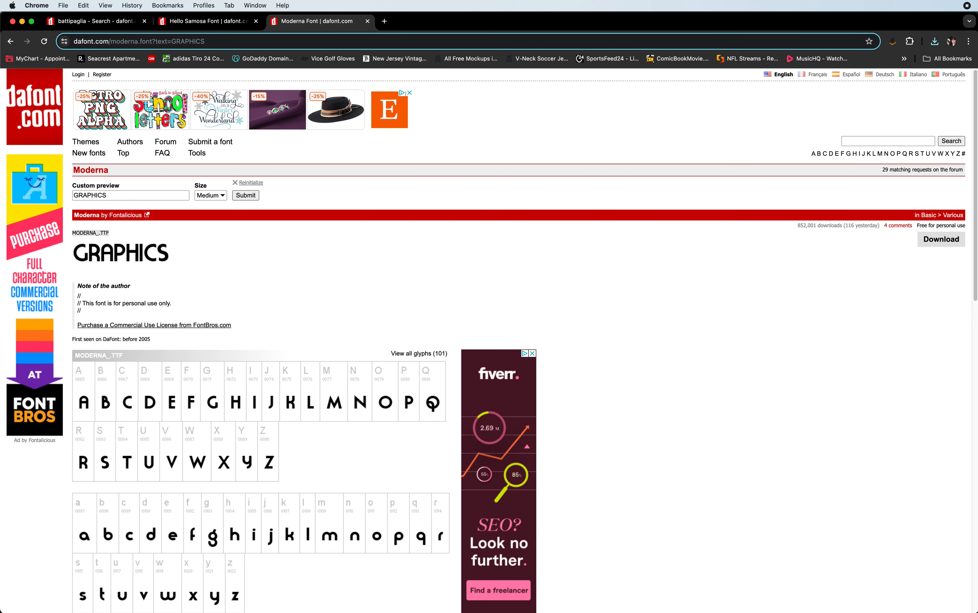
click(280, 609)
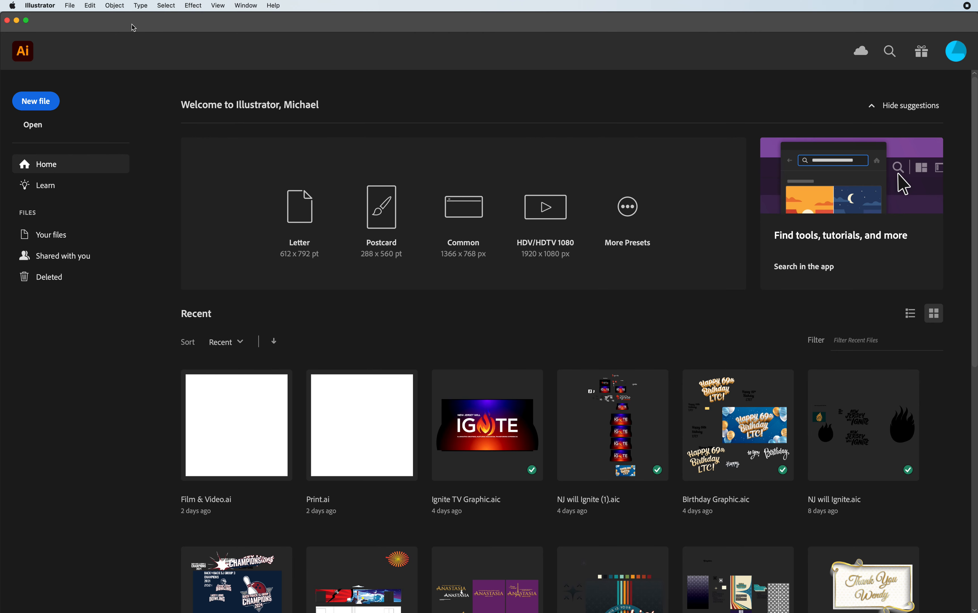
click(45, 108)
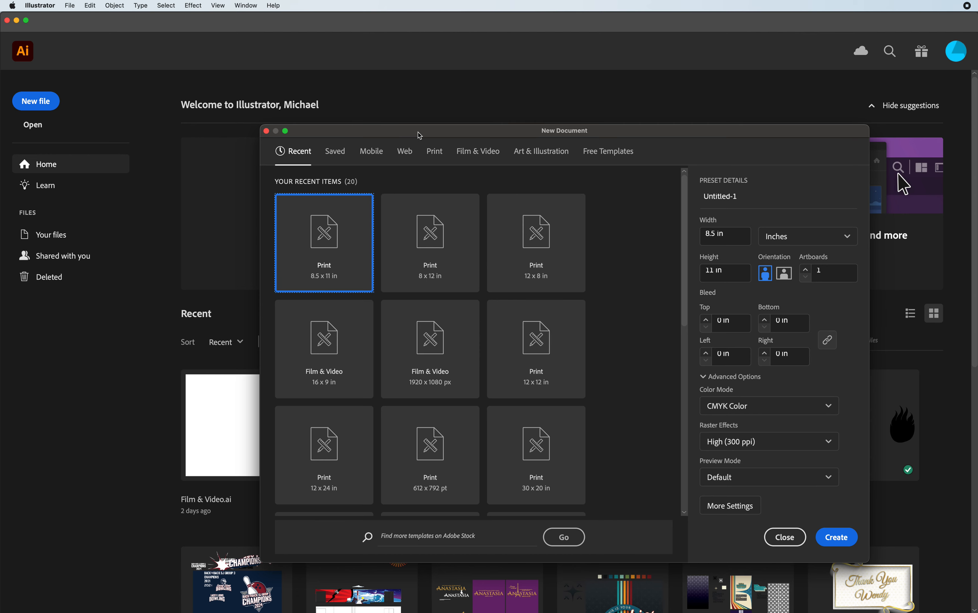
click(436, 154)
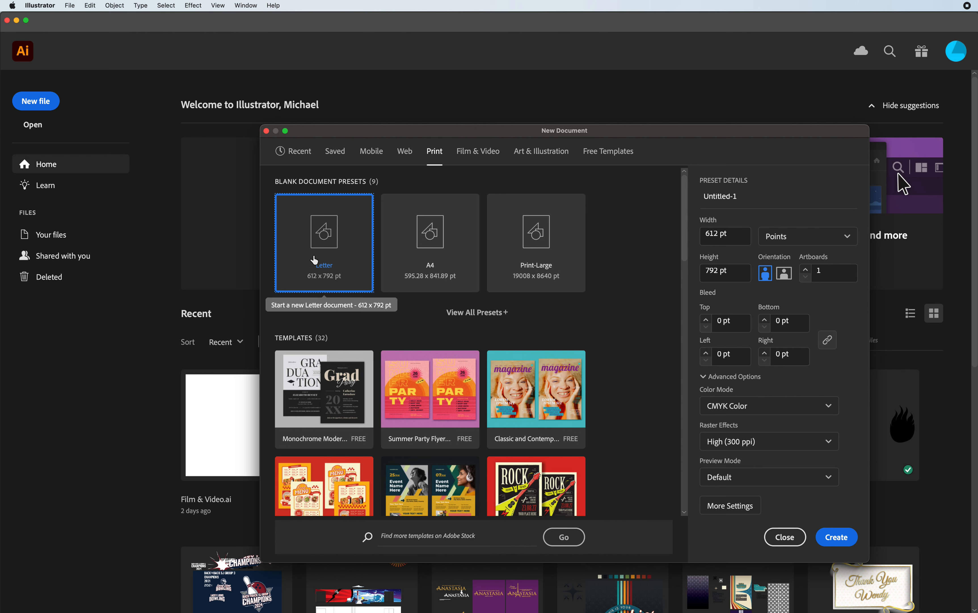
click(797, 238)
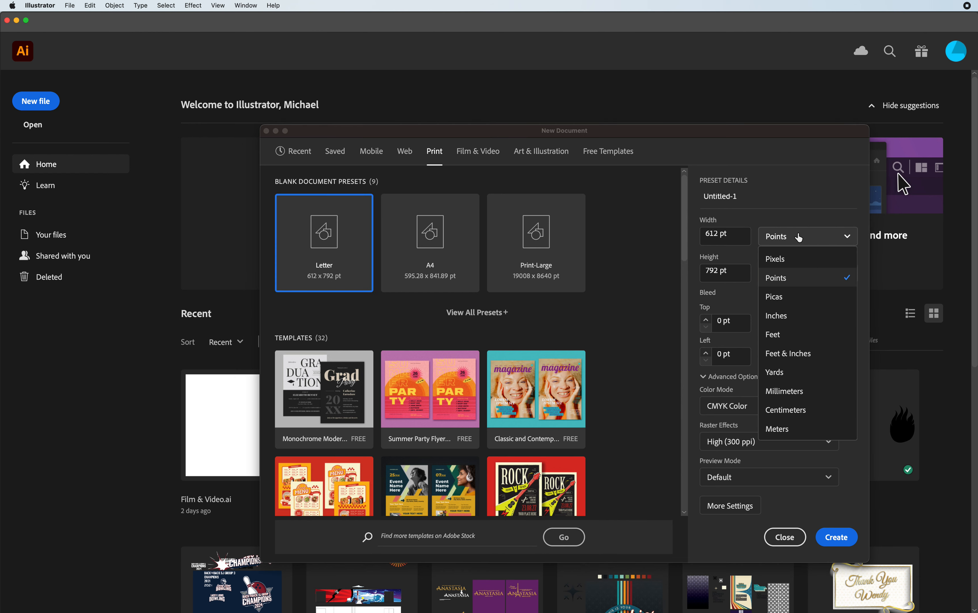
click(793, 315)
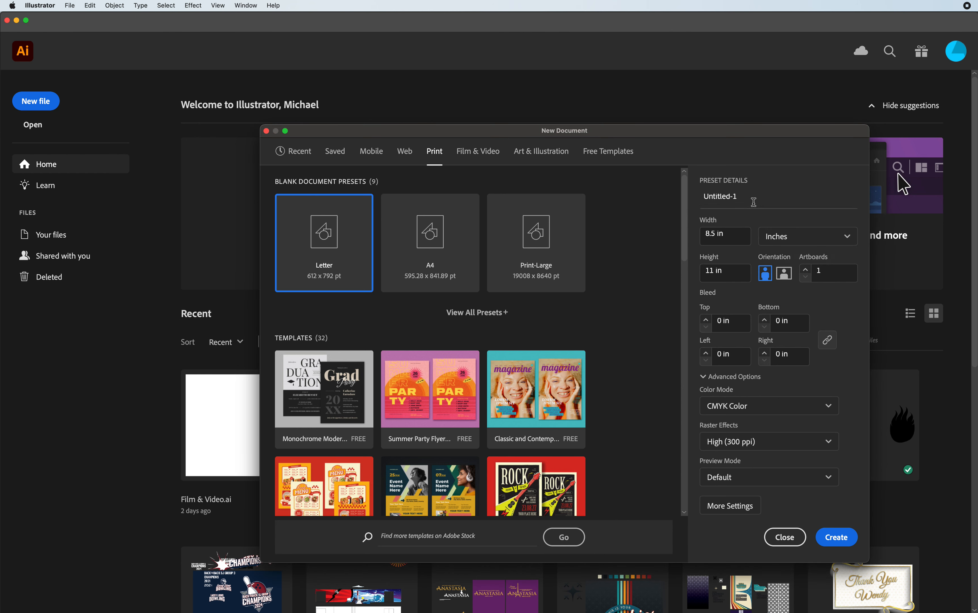
- Name the new document "Text & Object Demo" and create it
click(744, 194)
text(TEx)
text(Demo)
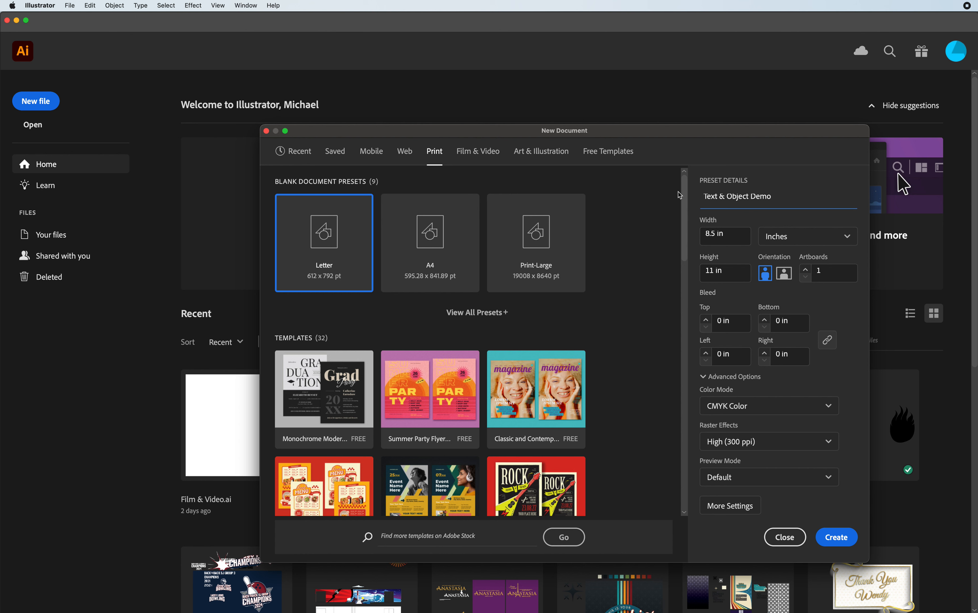
click(838, 539)
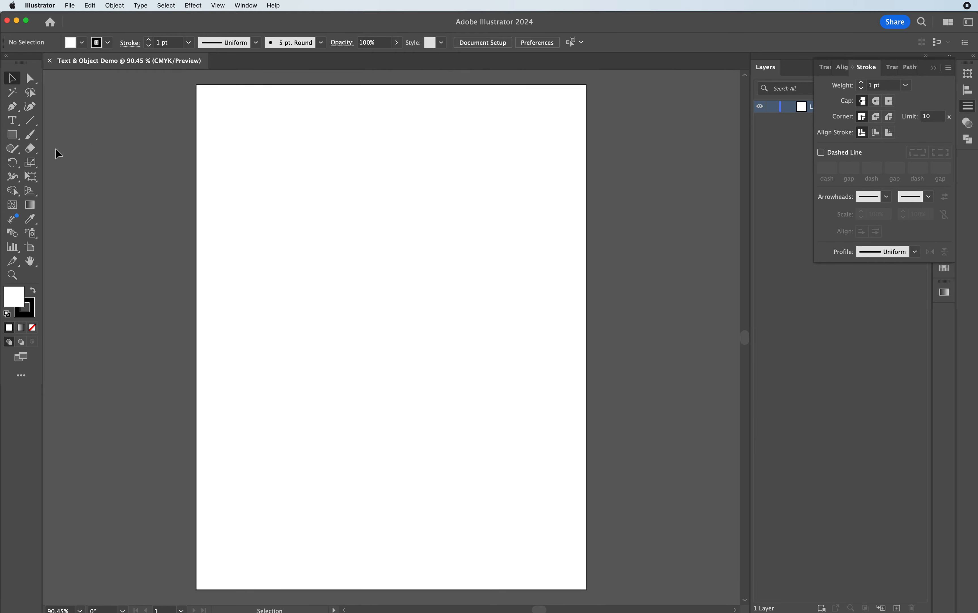
- Draw an area text frame with the Type tool in the upper-left part of the artboard, reaching past its middle
click(12, 119)
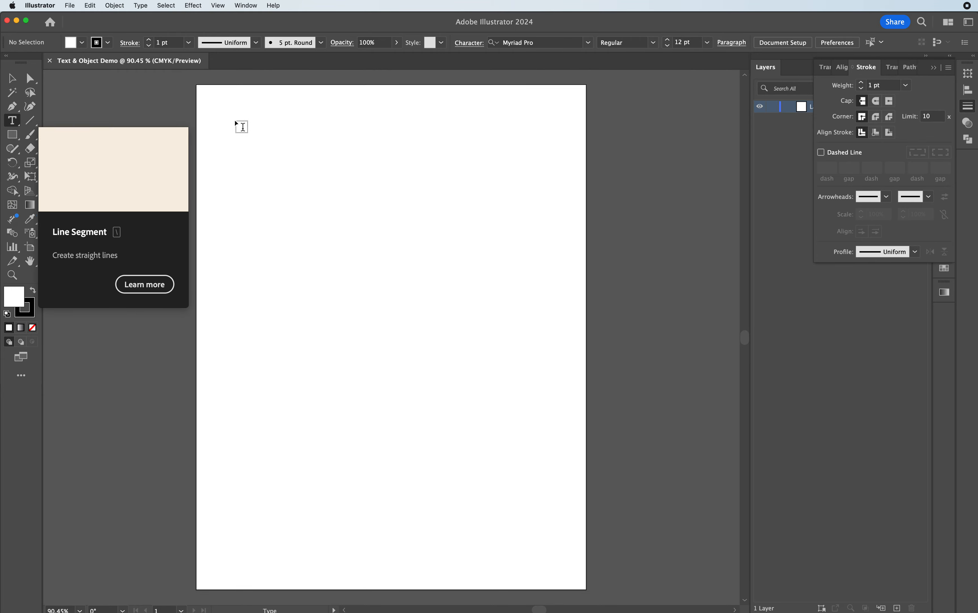
drag(228, 118, 439, 214)
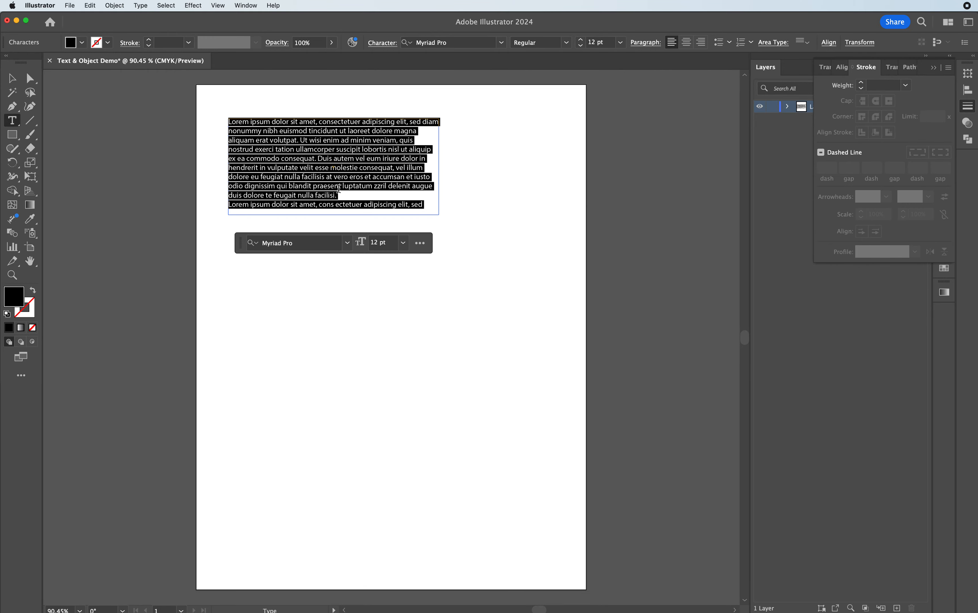
- Replace the placeholder text in the area text frame with "Vintage" and set its size to 72 pt
text(Vinta)
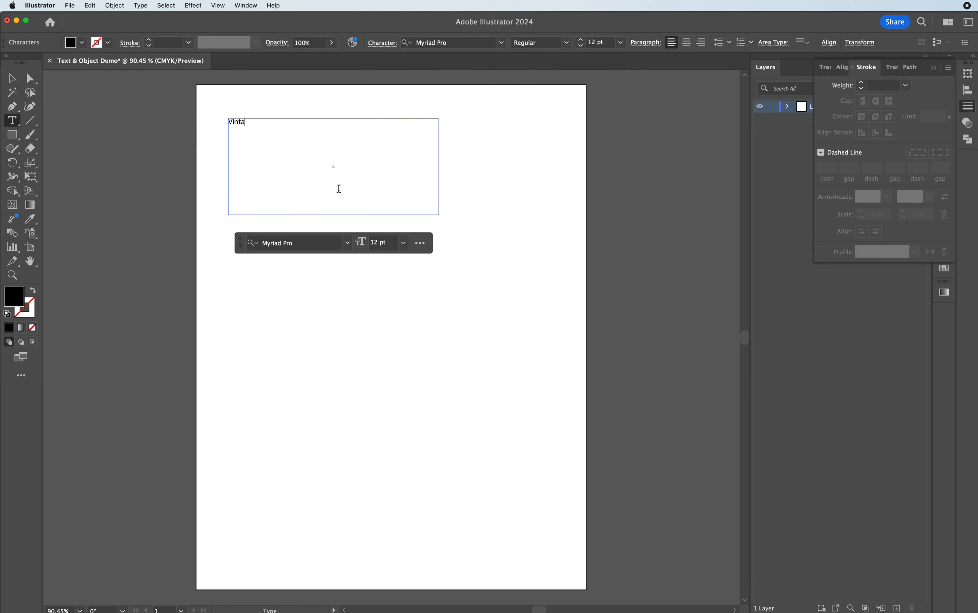
text(ge)
double_click(239, 121)
click(403, 242)
click(421, 454)
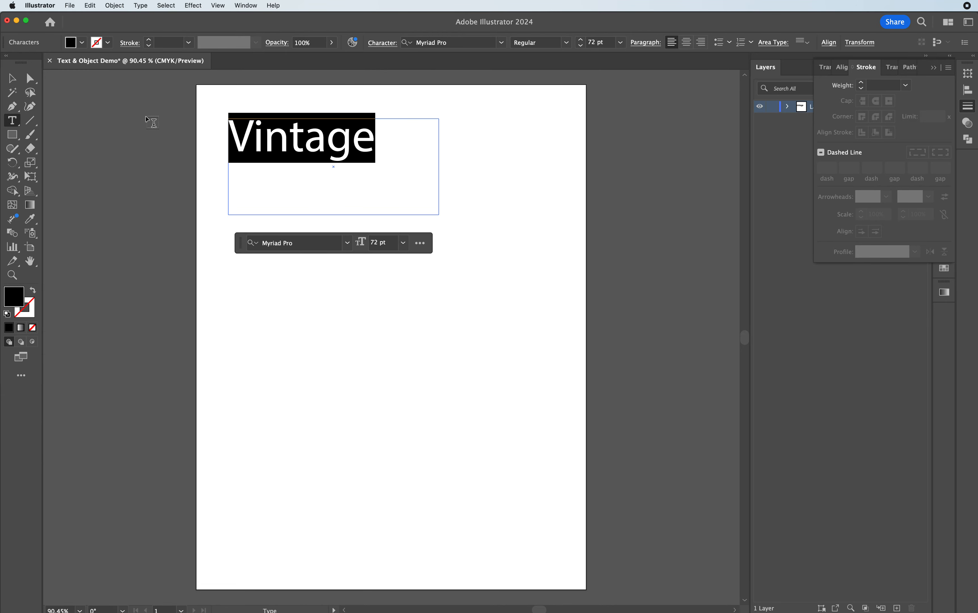
click(16, 74)
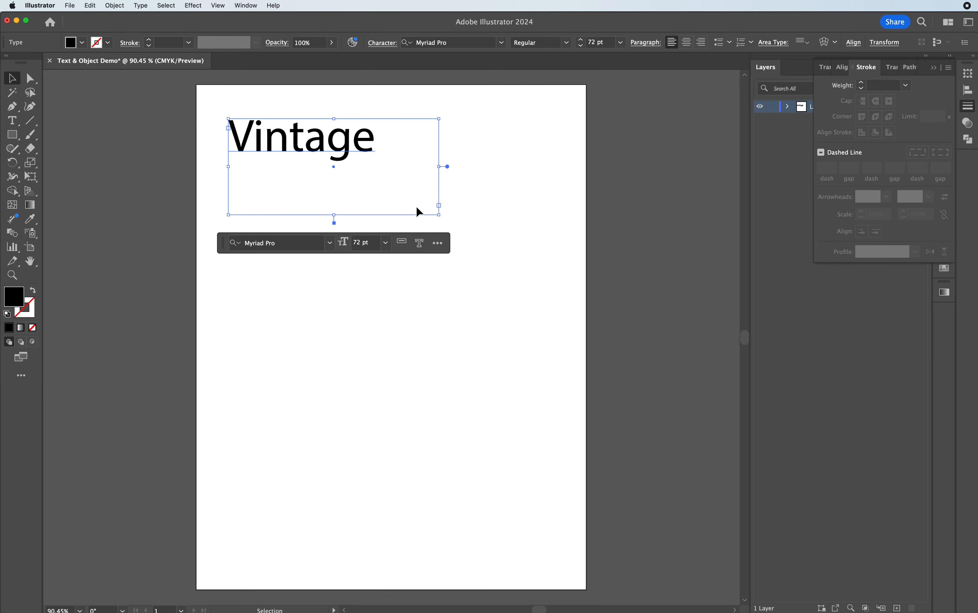
- Set the font of the word Vintage to Battipaglia Personal Use Only
triple_click(297, 147)
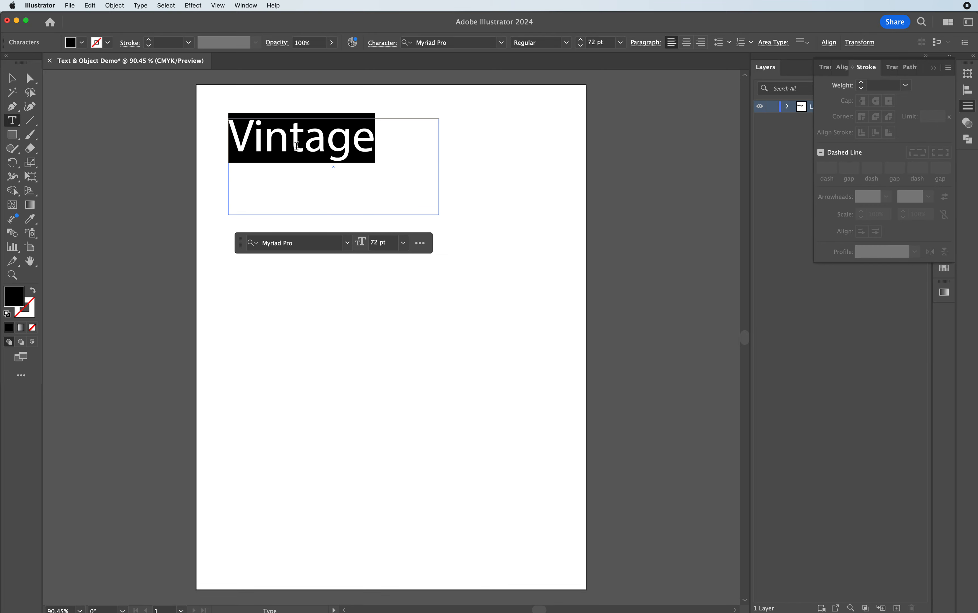
click(454, 42)
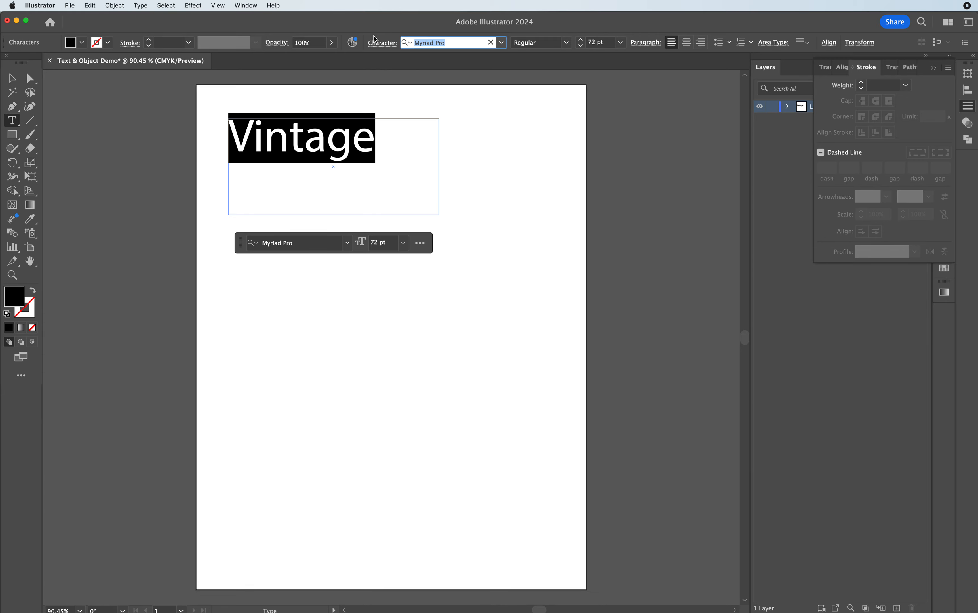
text(Bat)
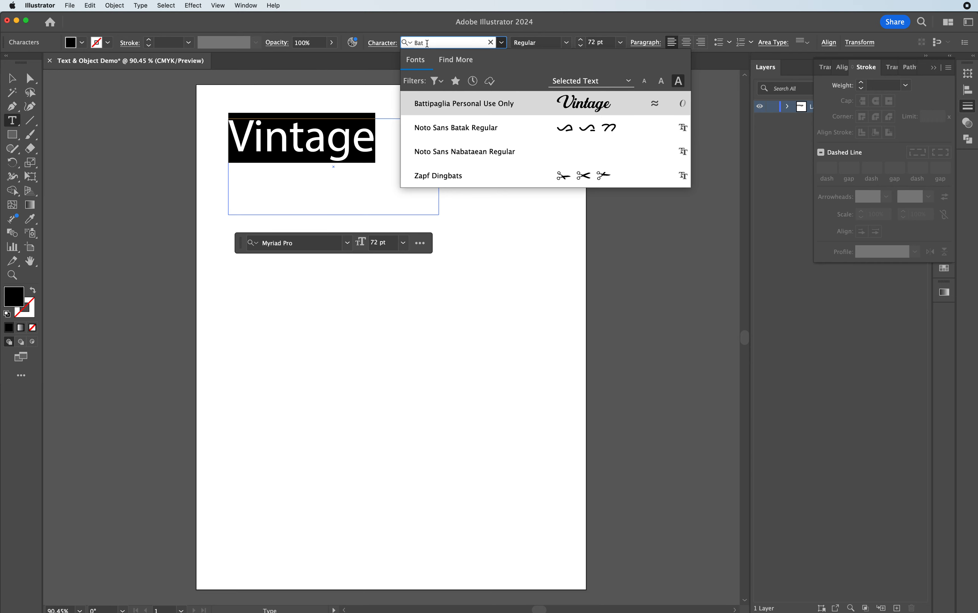
text(t)
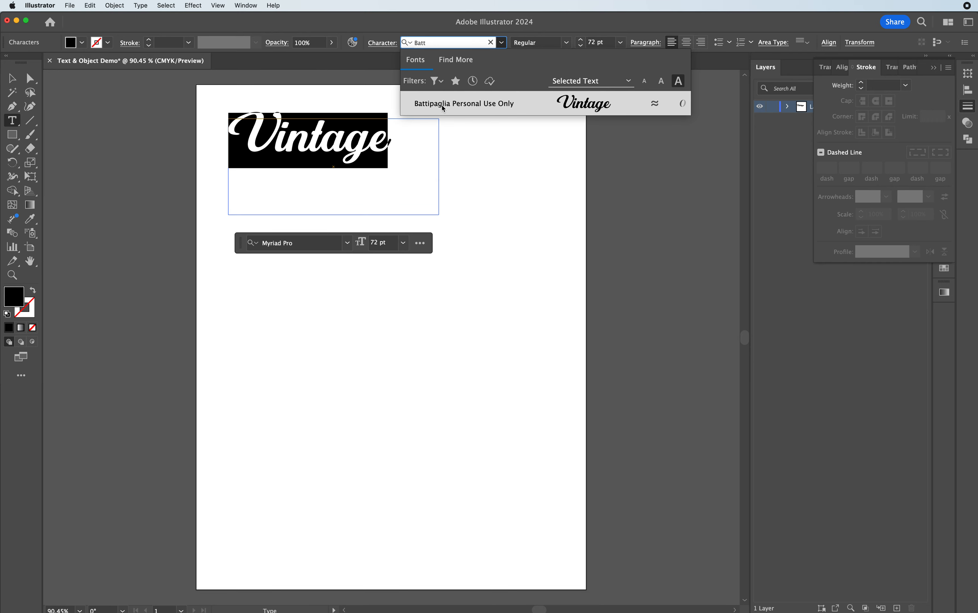
click(468, 106)
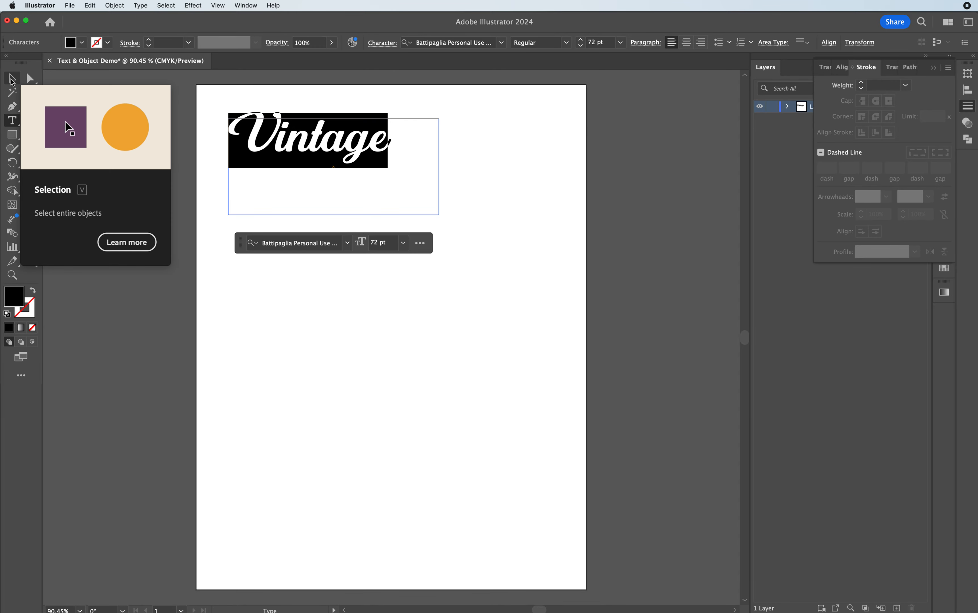
- Shrink the text frame to fit closely around Vintage and place a duplicate of it below, near the middle of the artboard
click(18, 81)
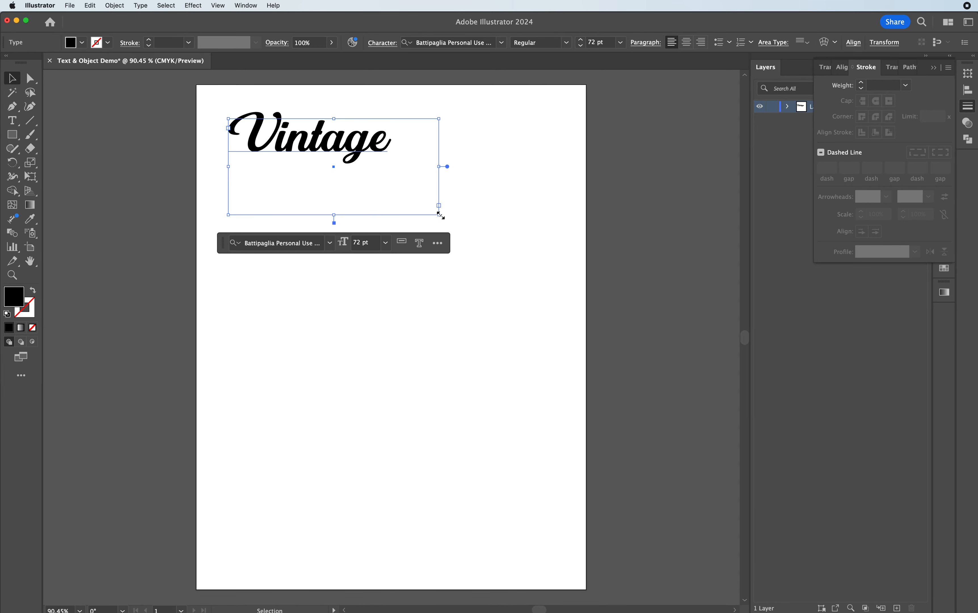
drag(440, 215, 399, 169)
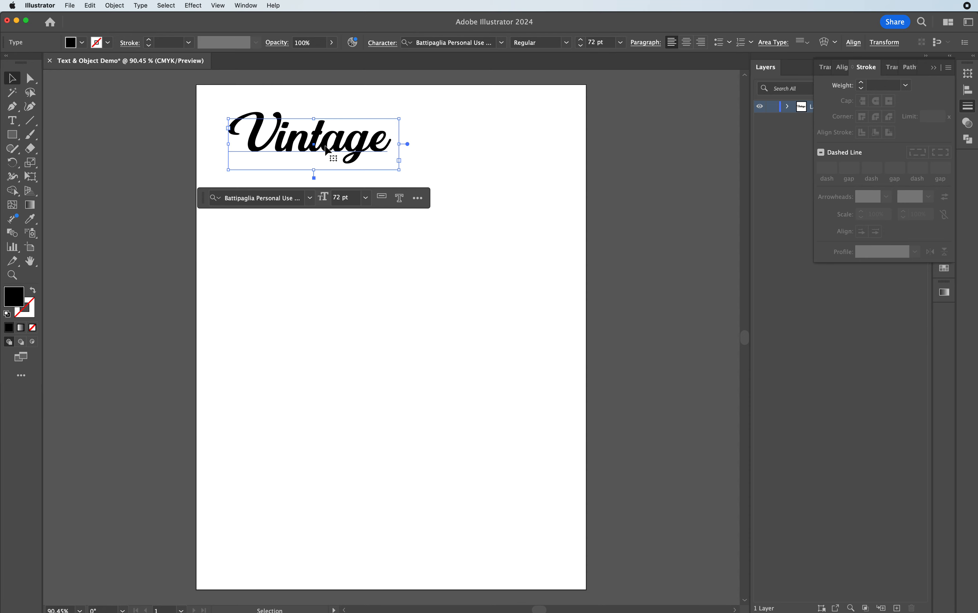
key(a)
key(v)
drag(328, 150, 322, 294)
click(438, 124)
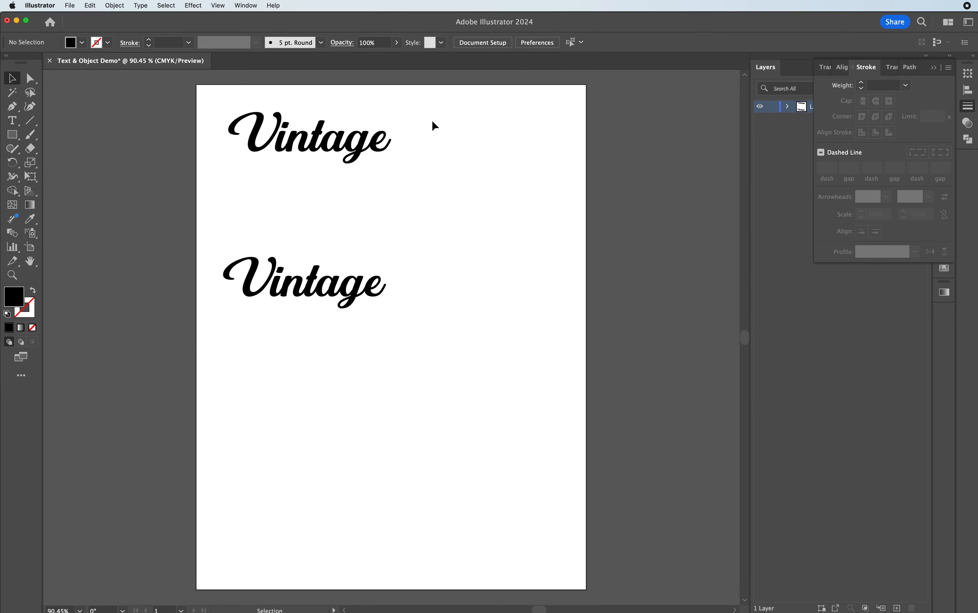
- Select the upper Vintage text frame and undo its last transformation
click(331, 150)
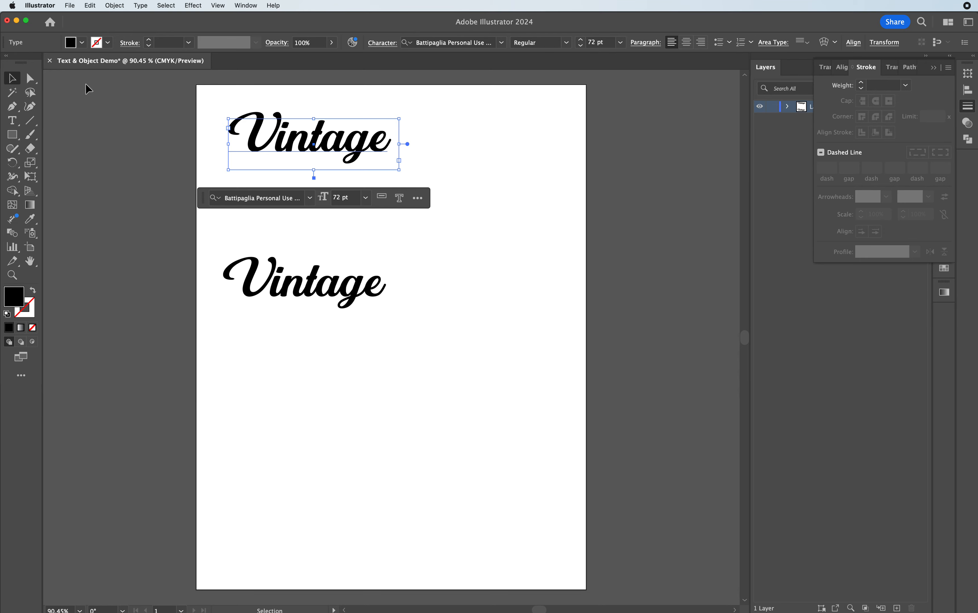
click(219, 89)
click(297, 144)
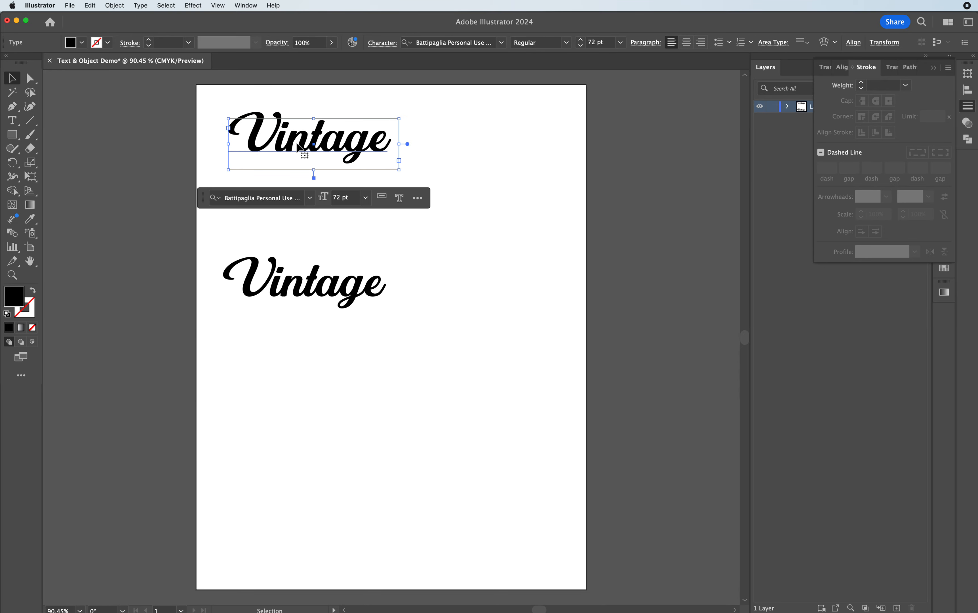
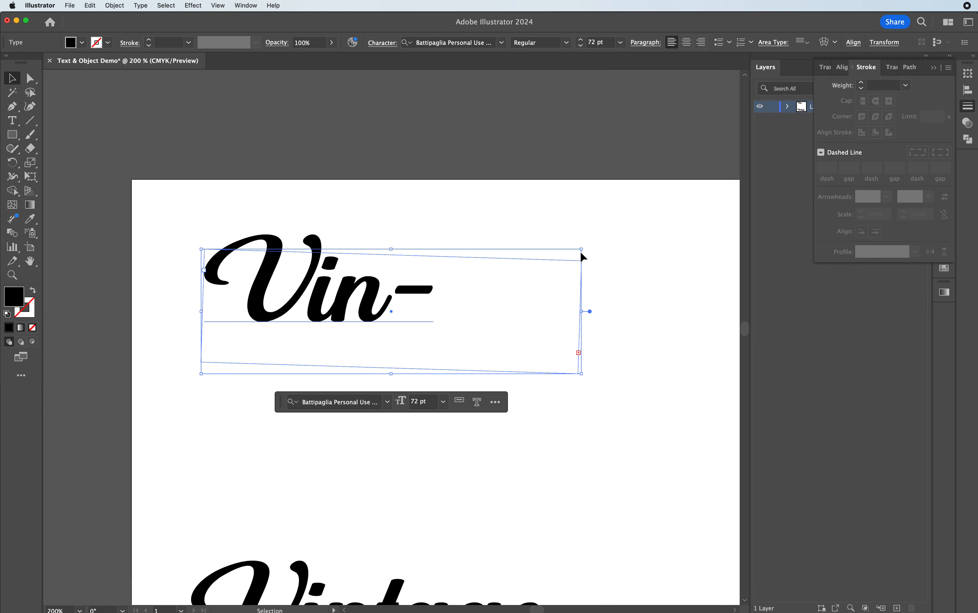
key(super+z)
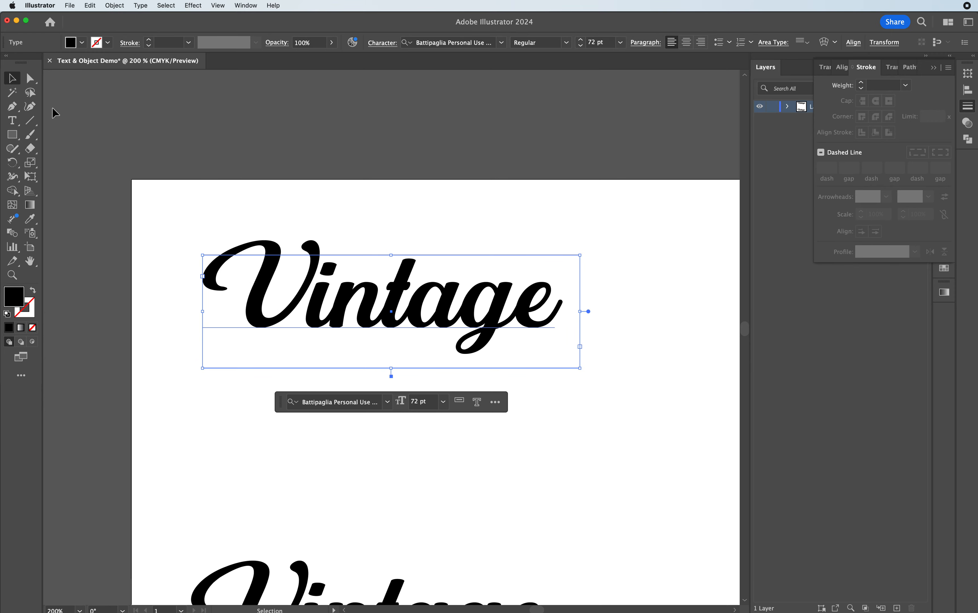
- Rotate the upper Vintage text about 8° counterclockwise with the Rotate tool and move it slightly right and down
click(13, 164)
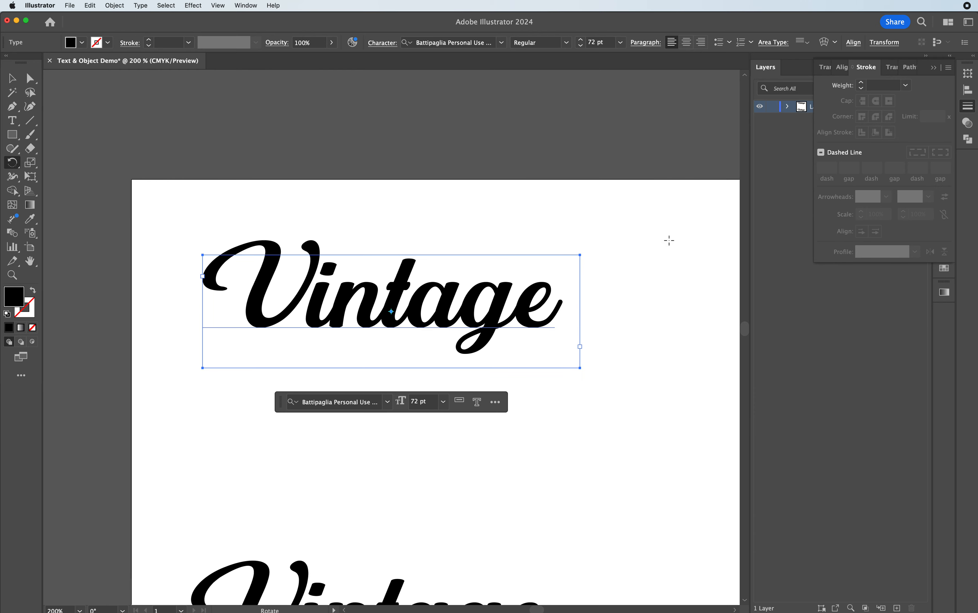
drag(587, 252, 569, 226)
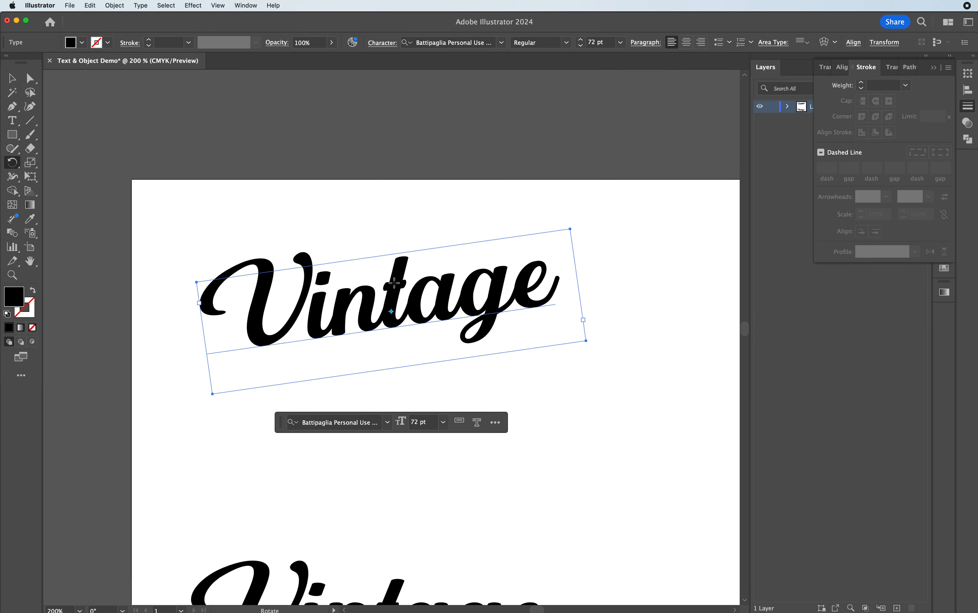
click(10, 79)
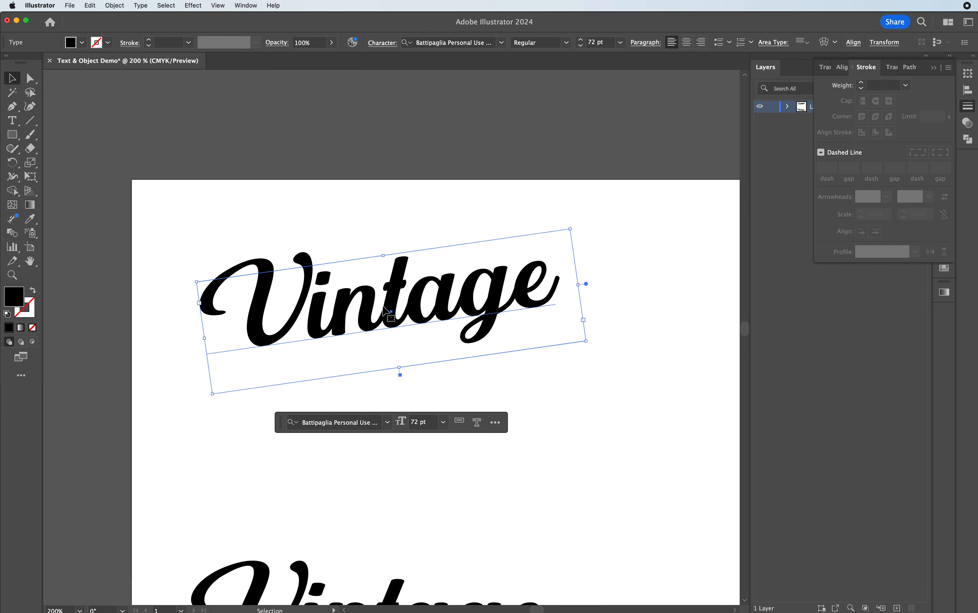
drag(383, 306, 427, 336)
scroll(411, 275, down, 2)
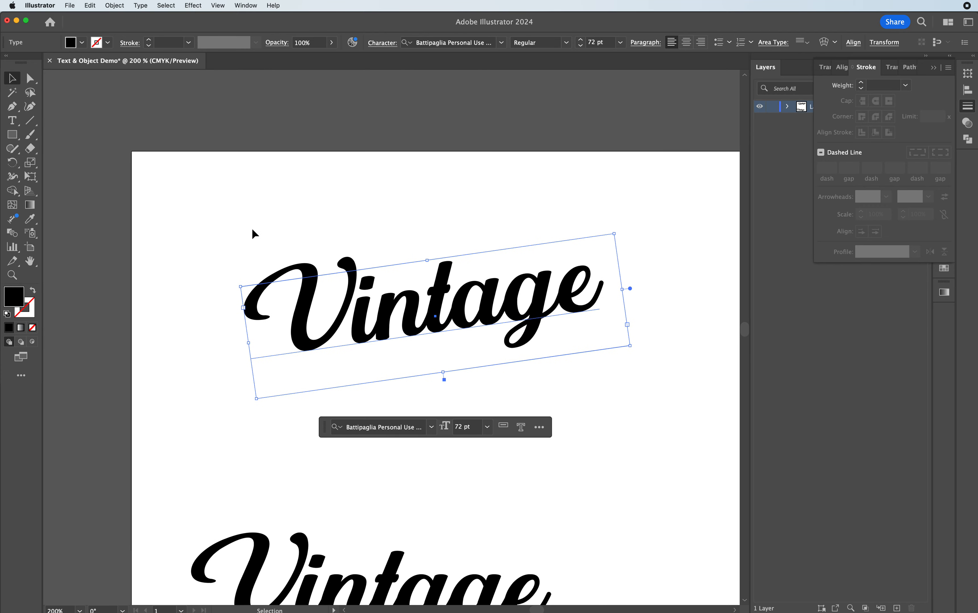
click(300, 225)
click(418, 299)
scroll(421, 312, down, 4)
scroll(422, 312, up, 1)
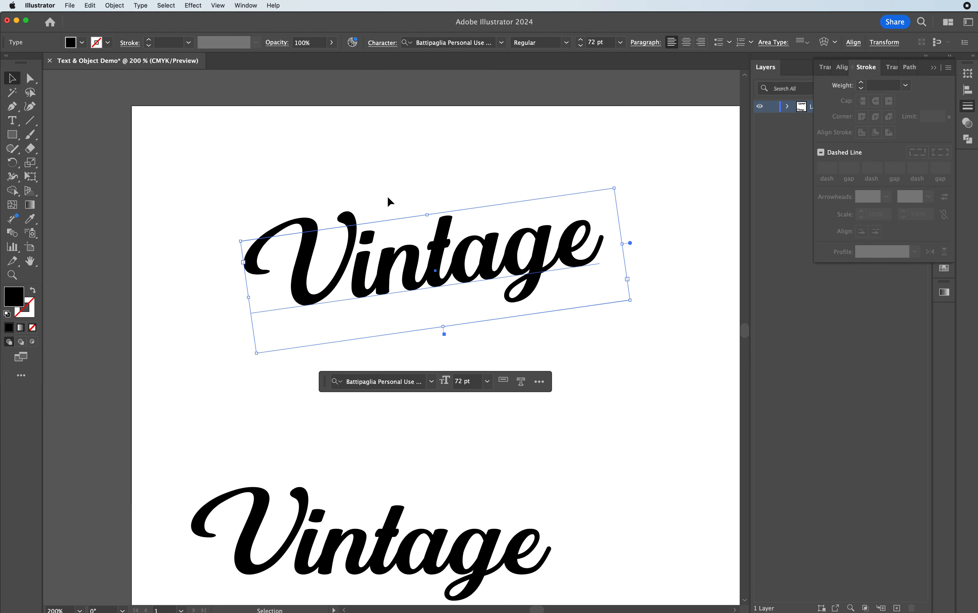
click(370, 184)
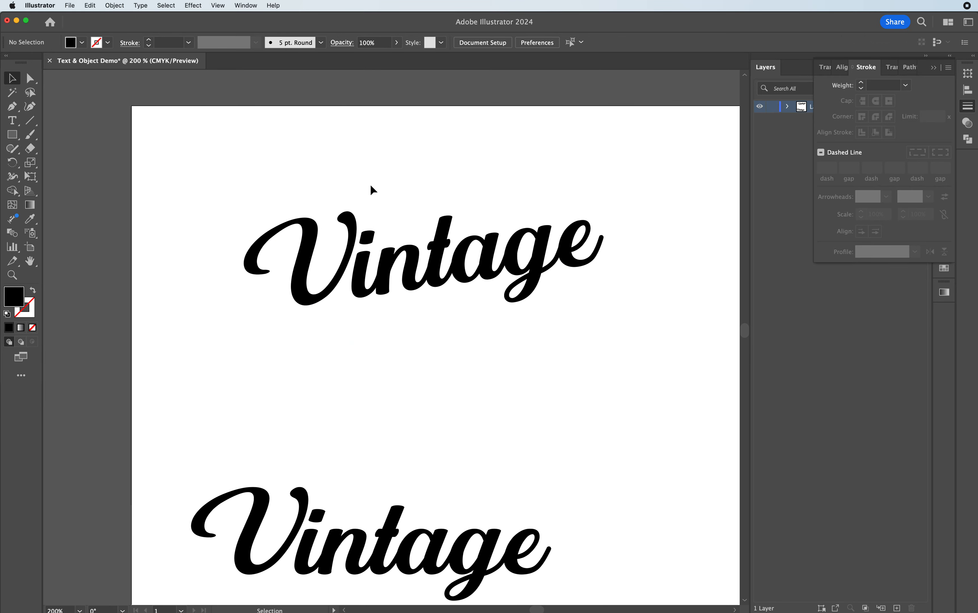
- Give the rotated Vintage text a red stroke with the hex color FF0000
click(393, 254)
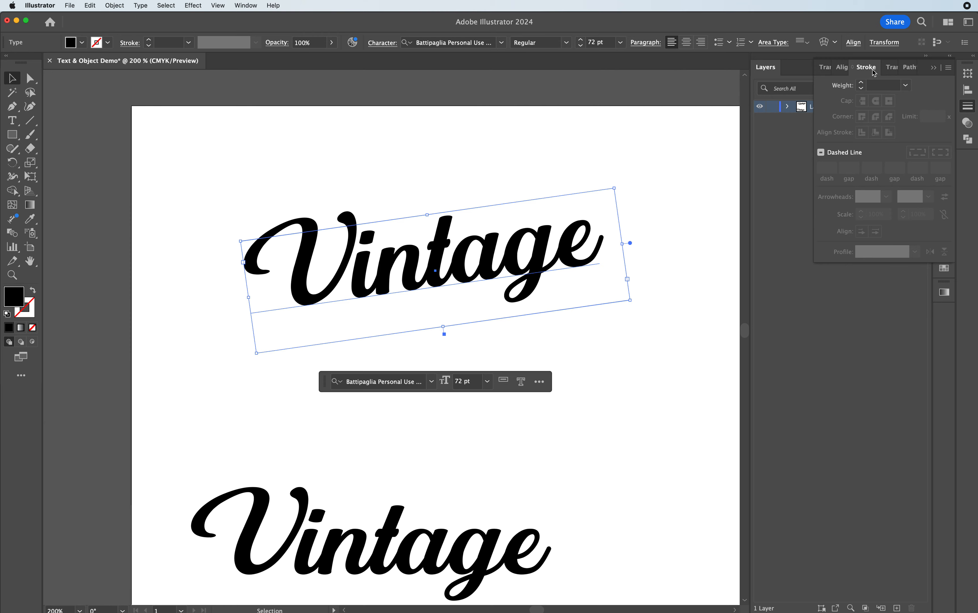
double_click(28, 312)
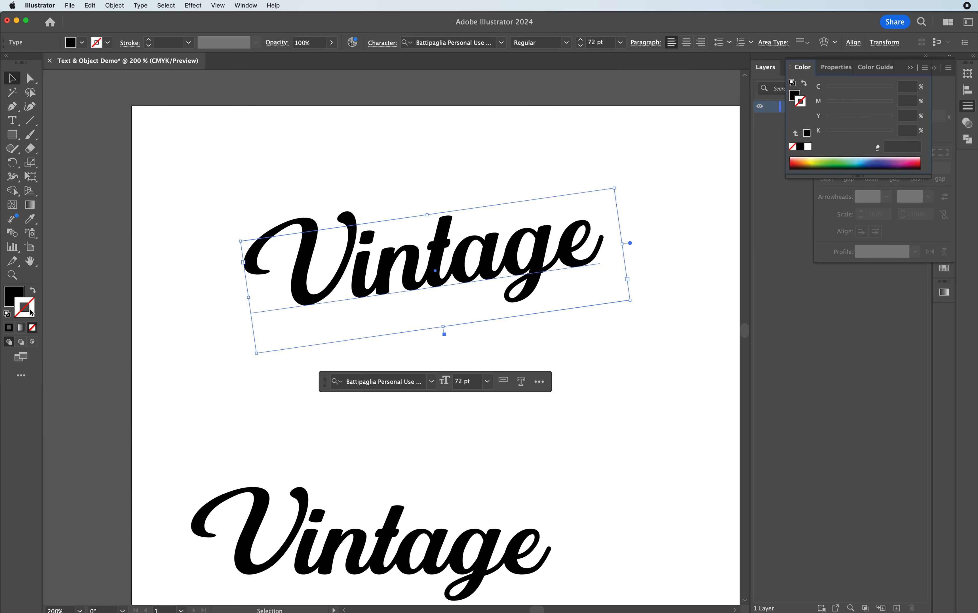
text(FF0000)
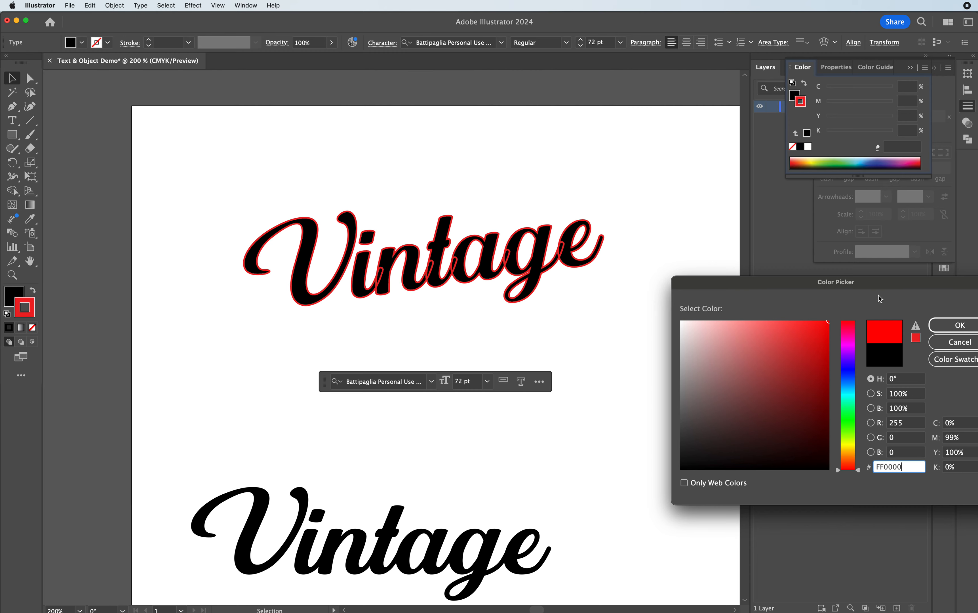
drag(876, 290, 804, 301)
click(889, 331)
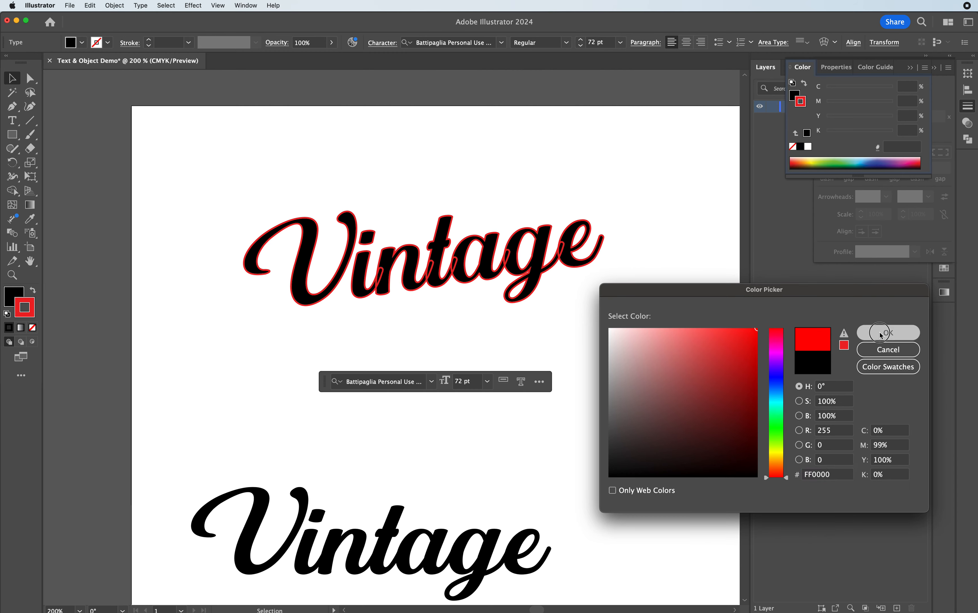
- Increase the stroke weight of the rotated Vintage text to 5 pt
click(886, 190)
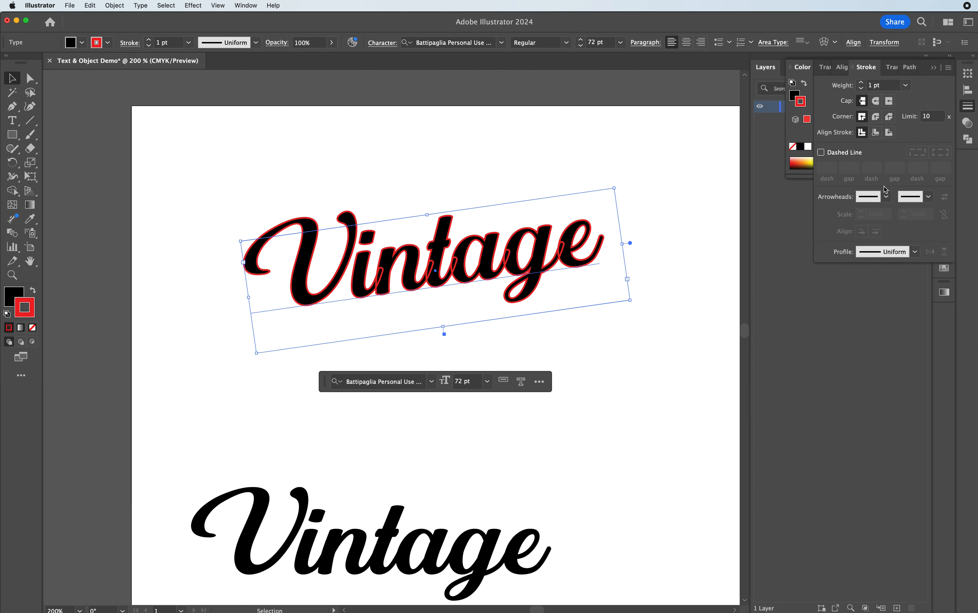
click(863, 83)
click(862, 83)
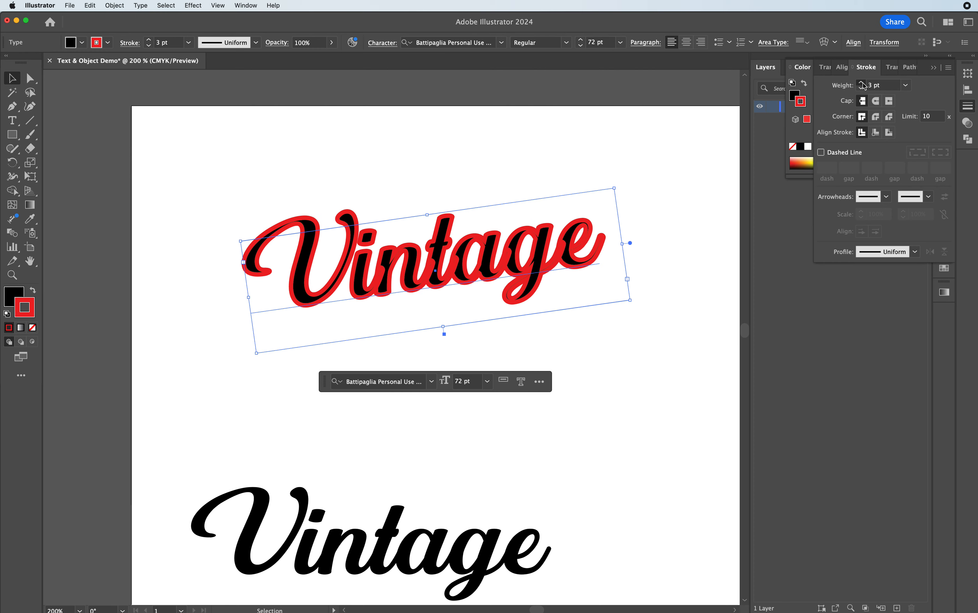
click(862, 83)
click(862, 83)
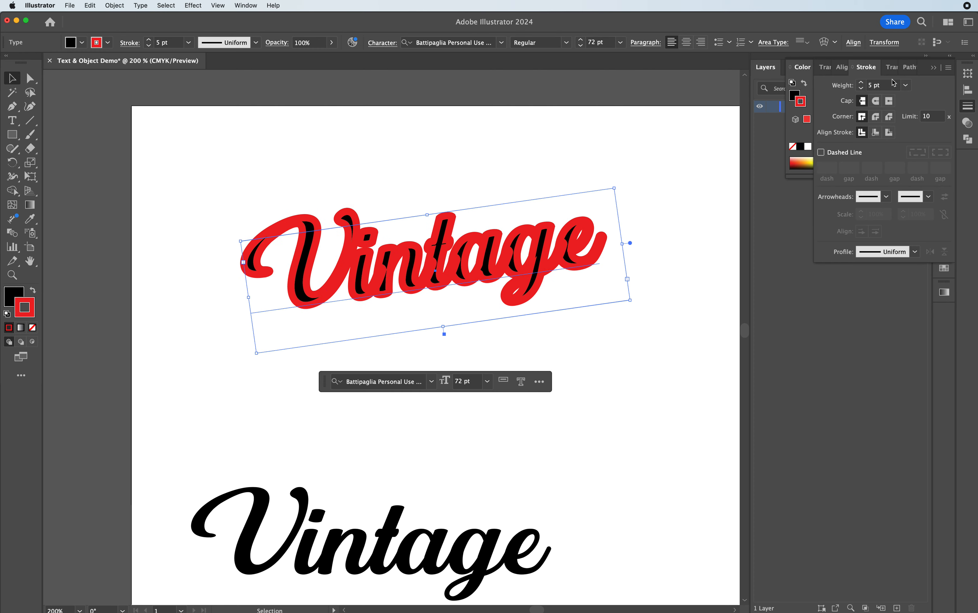
- Switch to the Essentials Classic workspace and try to align the live text's stroke to the outside in the Stroke settings
click(246, 5)
mouse_move(280, 58)
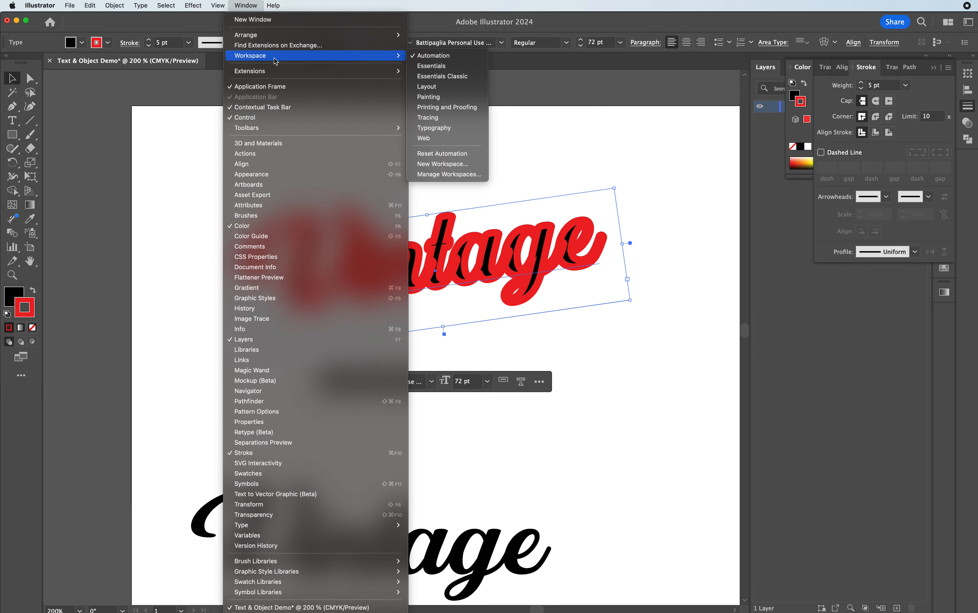
click(442, 75)
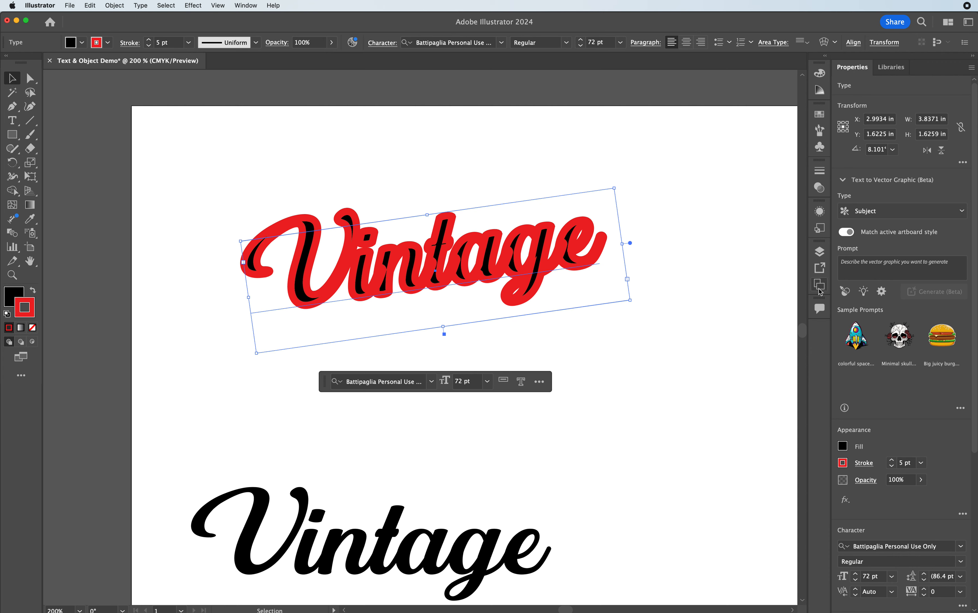
click(820, 170)
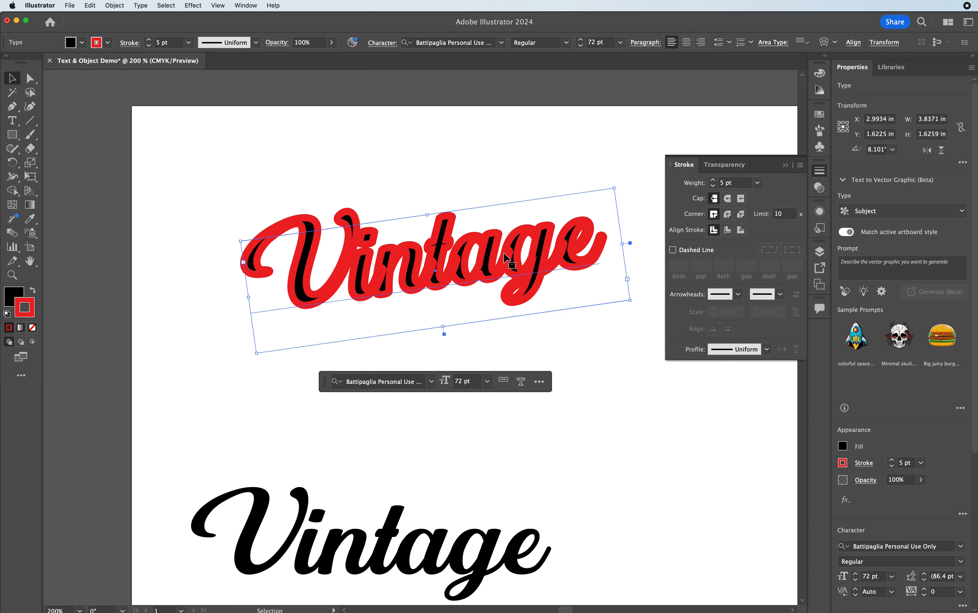
click(742, 231)
click(739, 230)
- Convert the rotated Vintage text to outlines and align its stroke to the inside
click(140, 5)
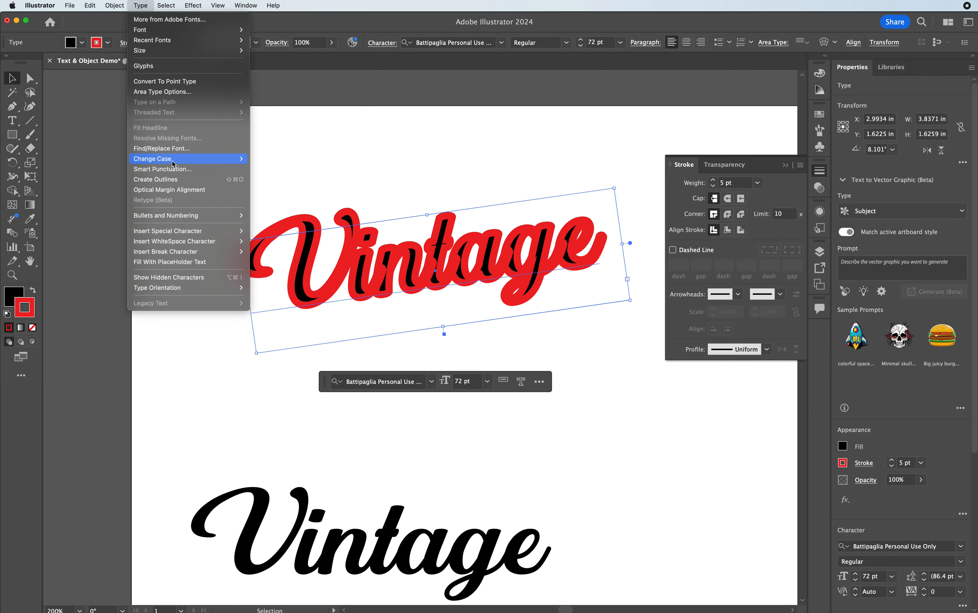
click(175, 180)
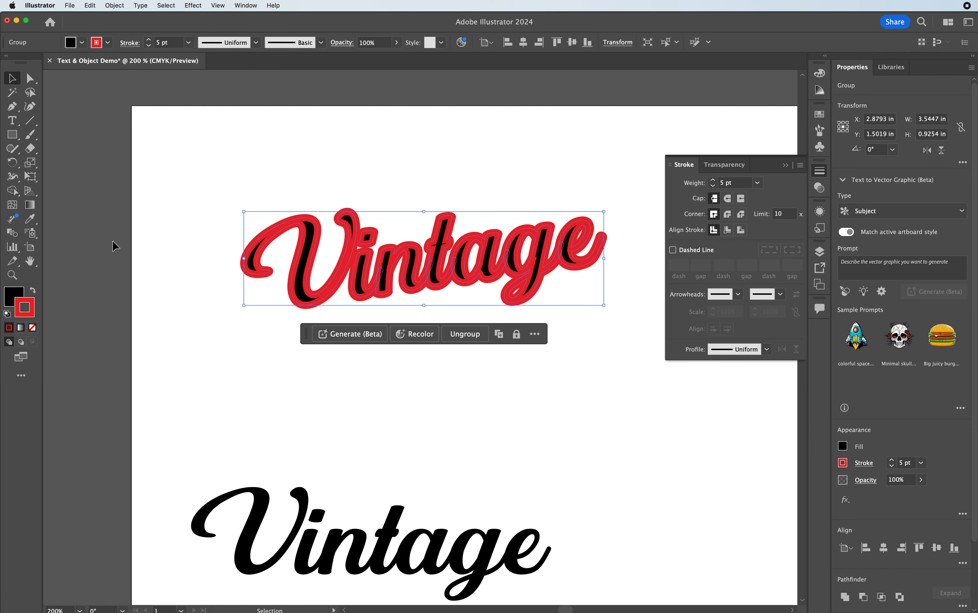
key(super+equal)
key(super+equal)
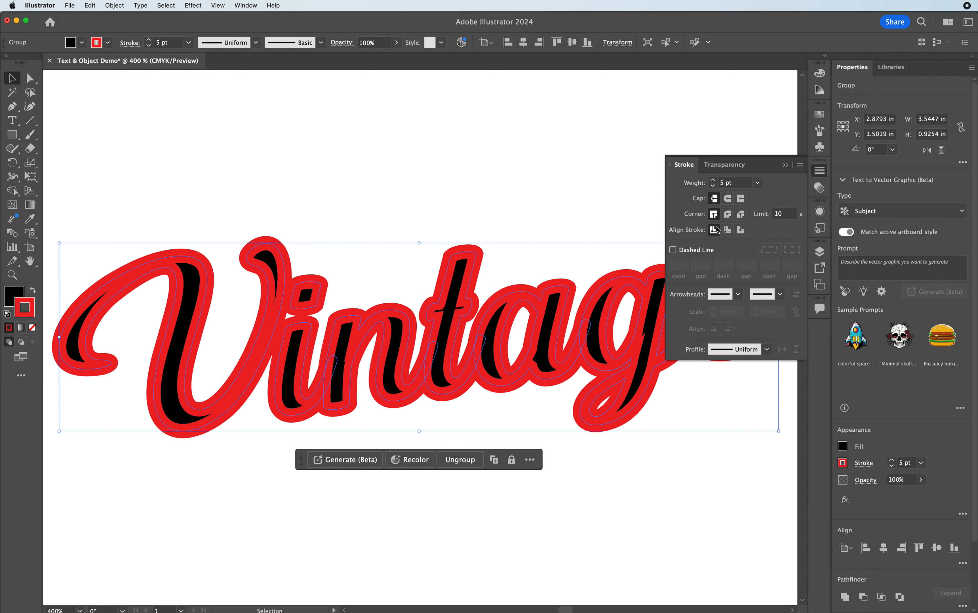
click(727, 230)
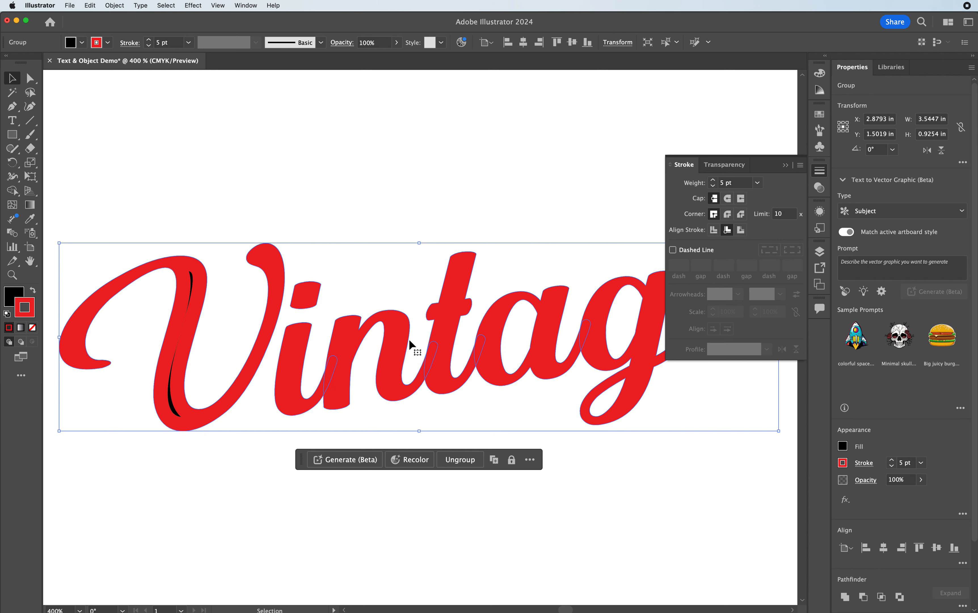
- Align the 5 pt red stroke of the outlined Vintage to the outside of its letters
click(740, 230)
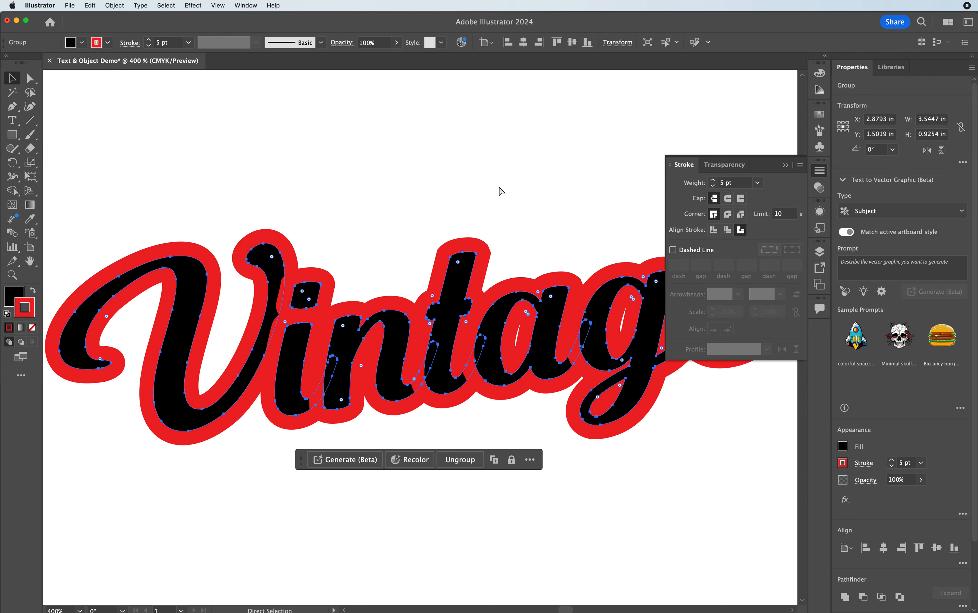
key(super+minus)
key(super+minus)
scroll(514, 267, down, 2)
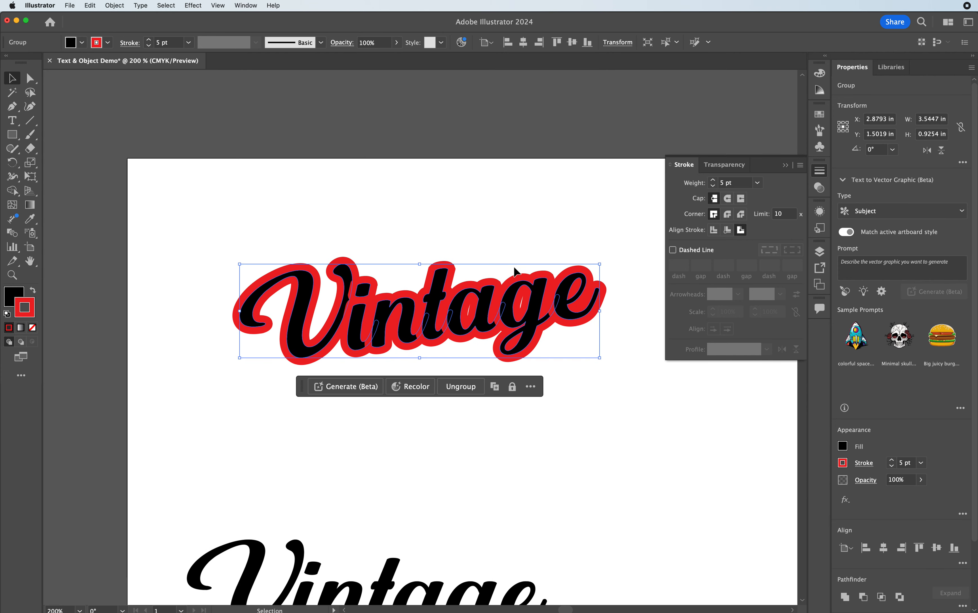
click(447, 210)
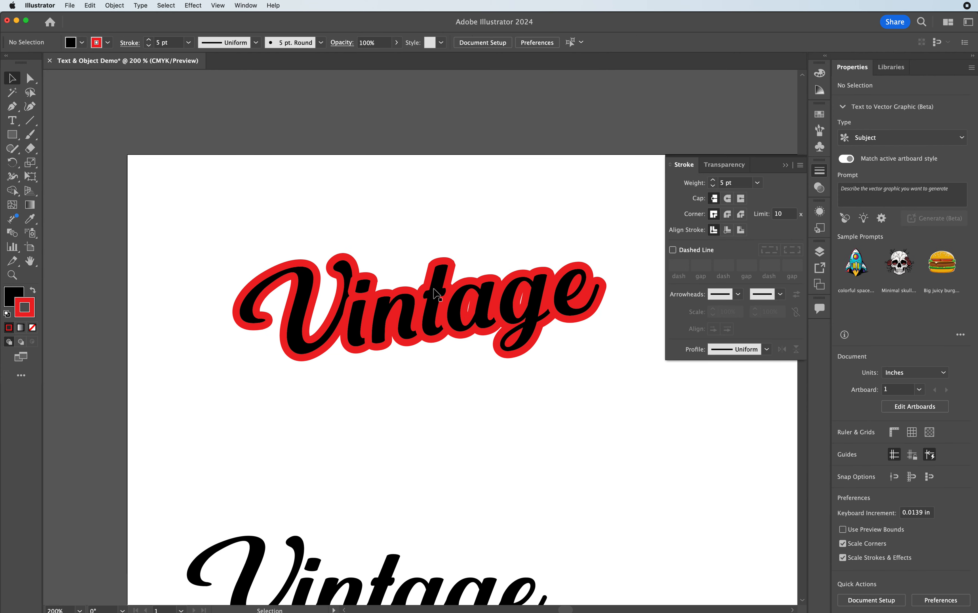
- Paste a copy of the outlined Vintage in place, directly in front of the original
click(436, 285)
click(409, 230)
click(553, 291)
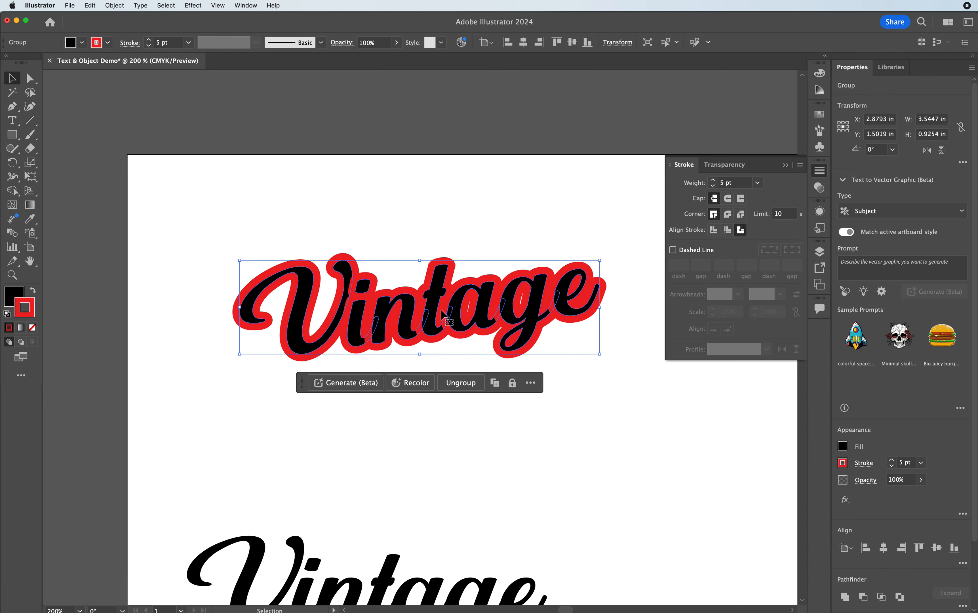
key(a)
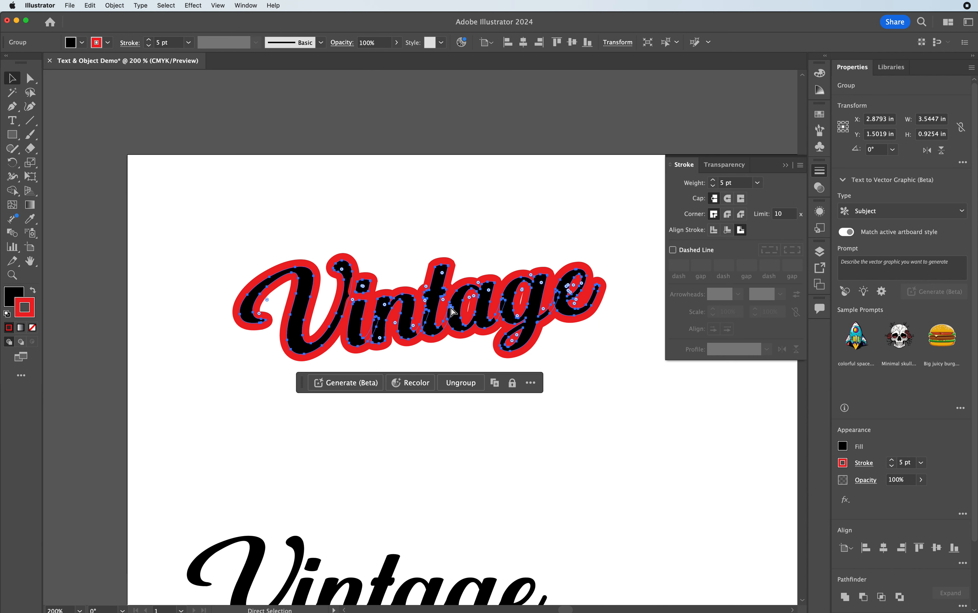
key(v)
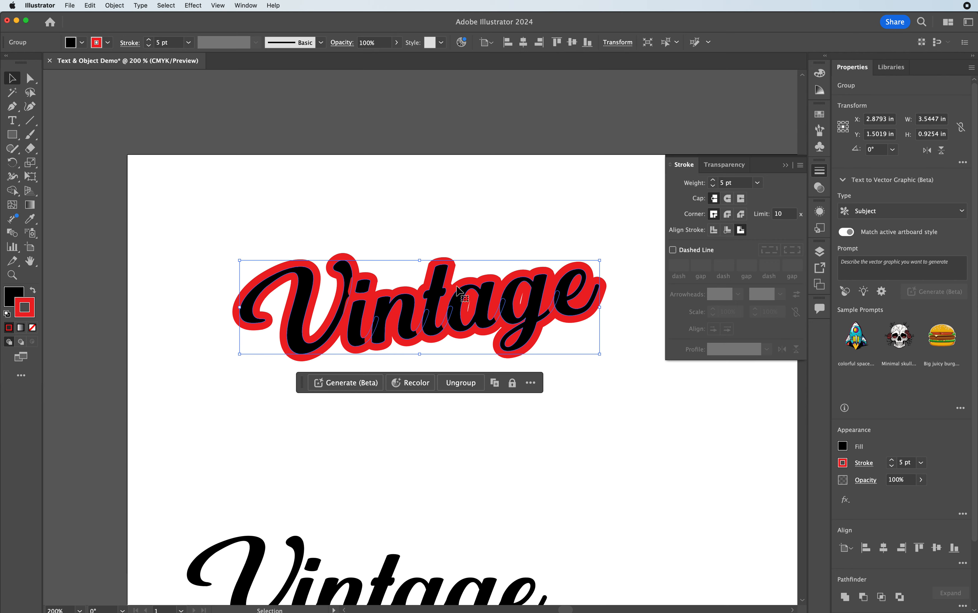
- Move the front copy of Vintage upward off the original, and undo the move
drag(461, 291, 477, 224)
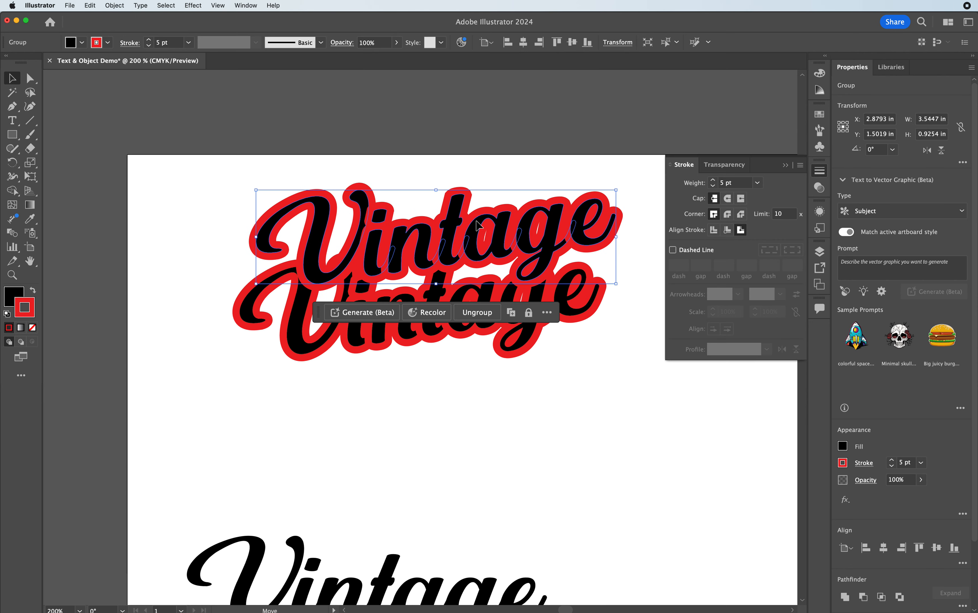
key(a)
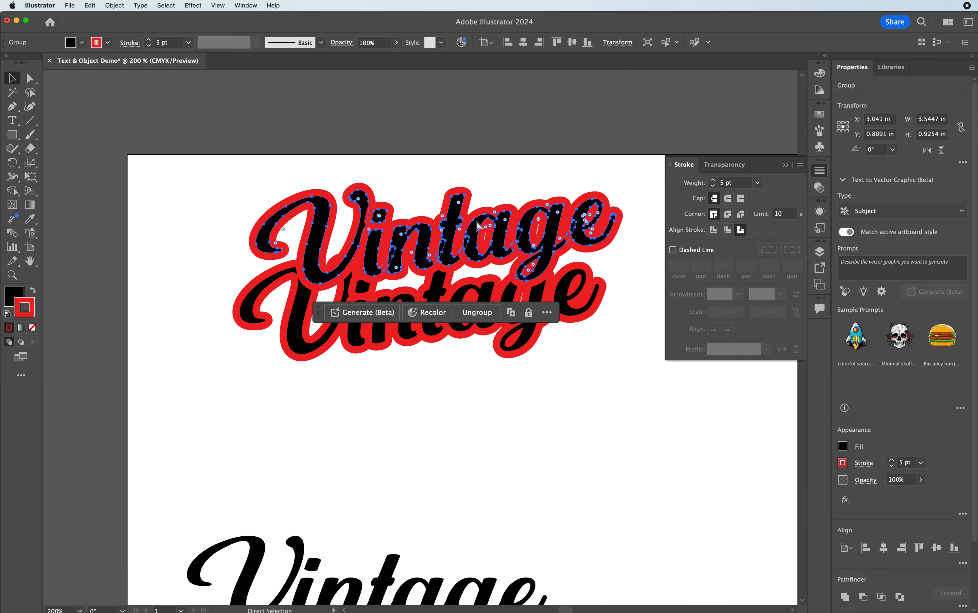
key(super+z)
key(v)
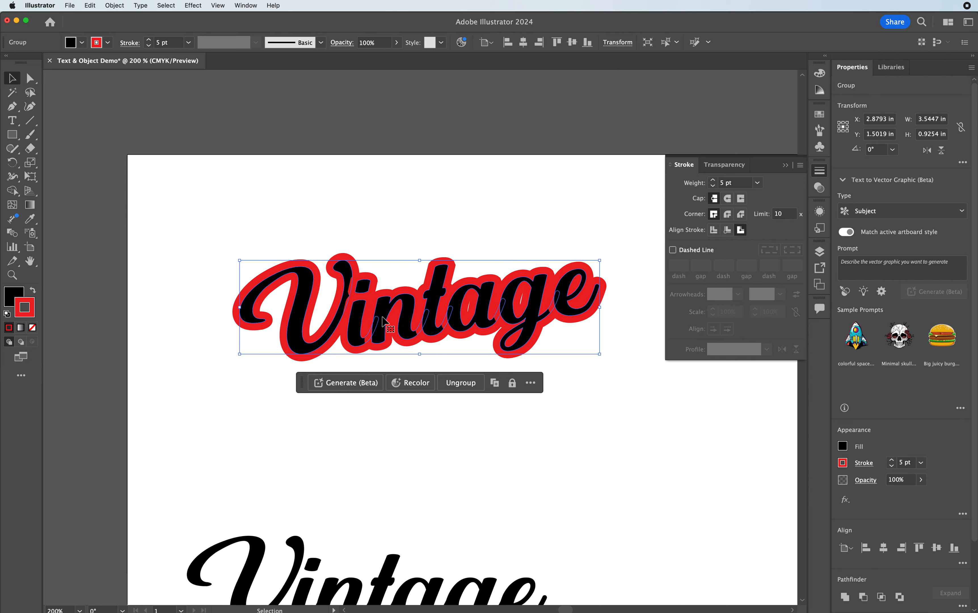
- Give the front Vintage copy a white stroke with hex color FFFFFF and reduce its weight to 3 pt
double_click(32, 316)
text(FFFFFF)
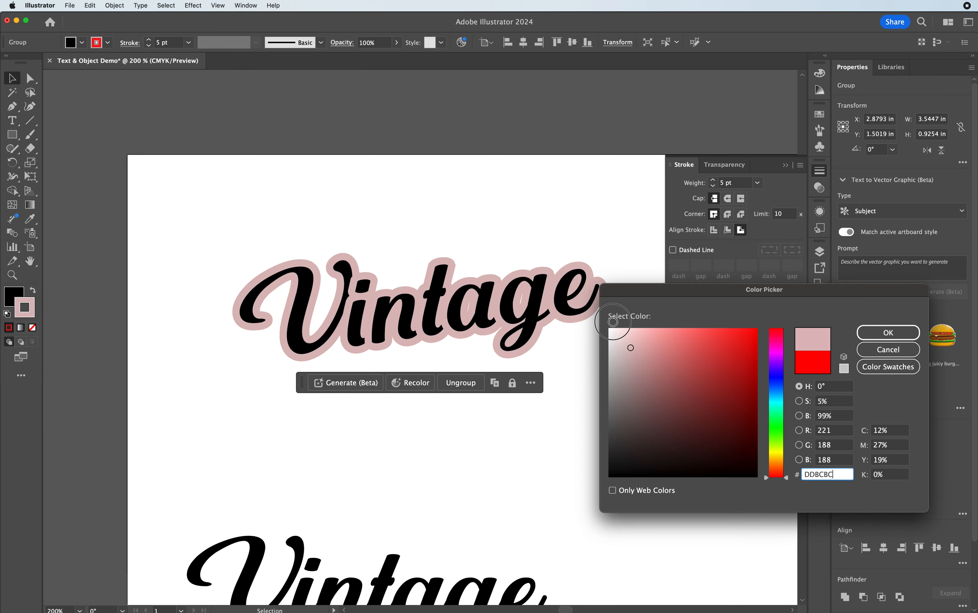
click(888, 332)
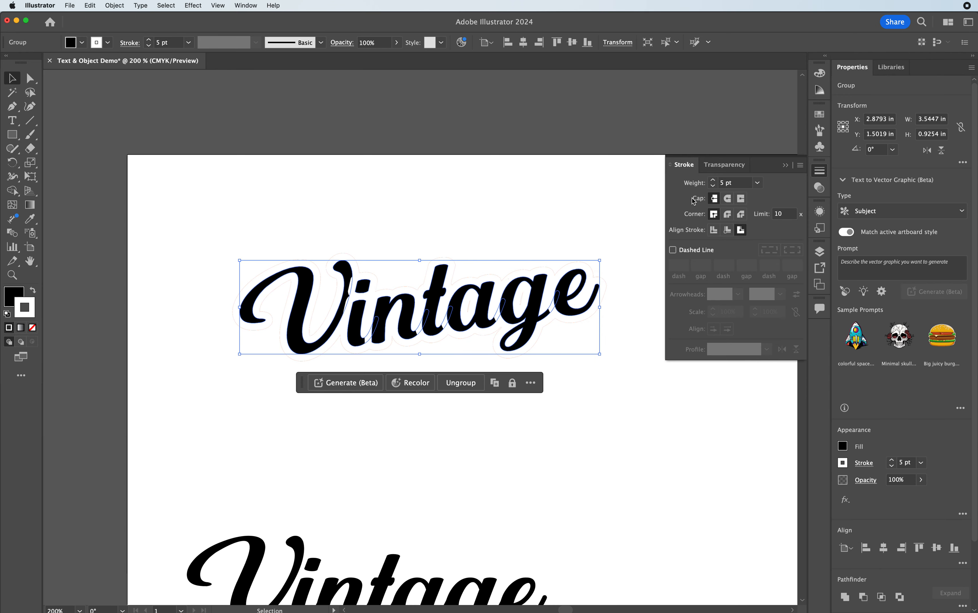
click(713, 186)
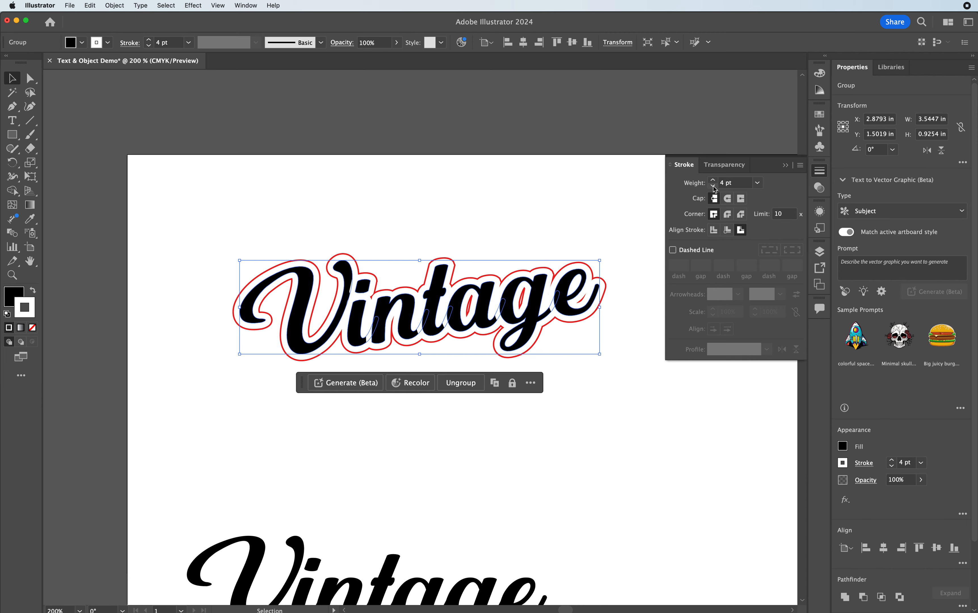
click(713, 186)
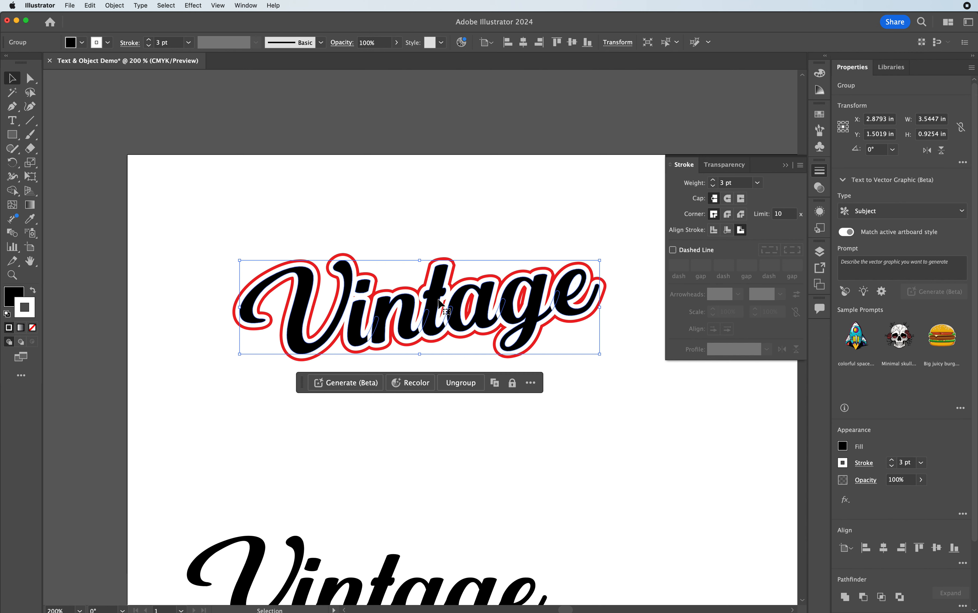
click(461, 230)
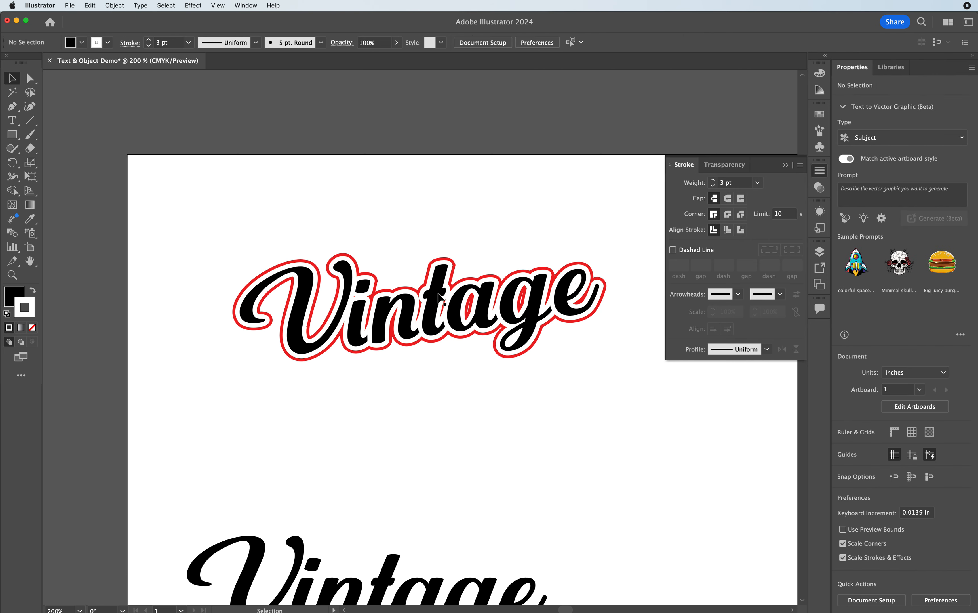
- Show the rulers and paste a copy of the white-stroked Vintage in place in front of it
click(443, 284)
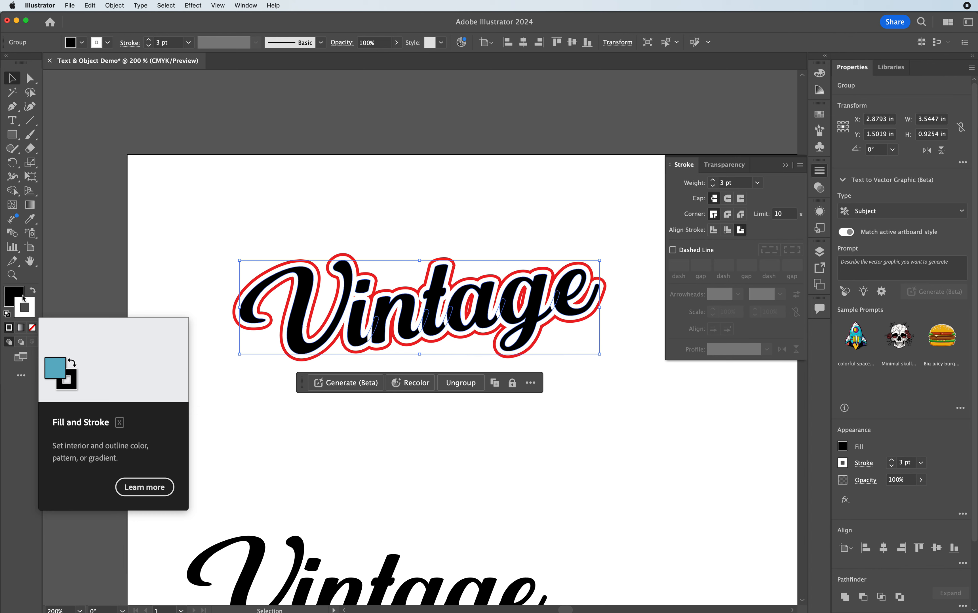
key(super+r)
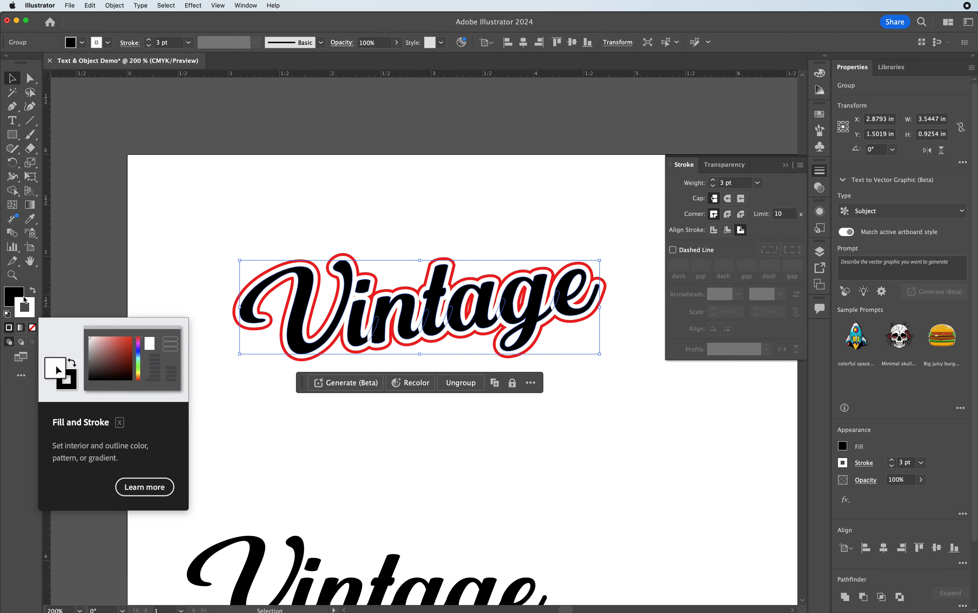
click(317, 226)
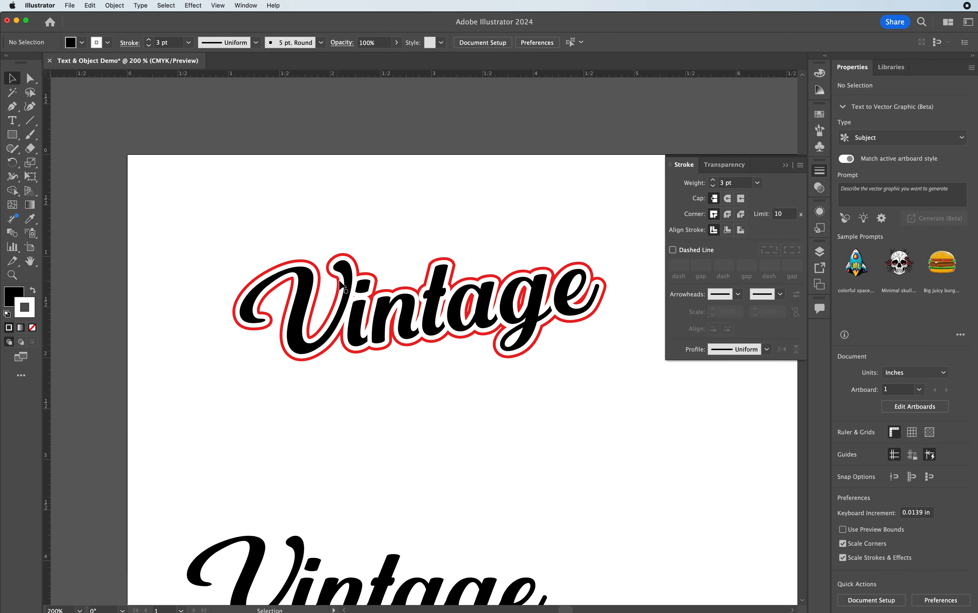
drag(341, 270, 356, 192)
key(super+z)
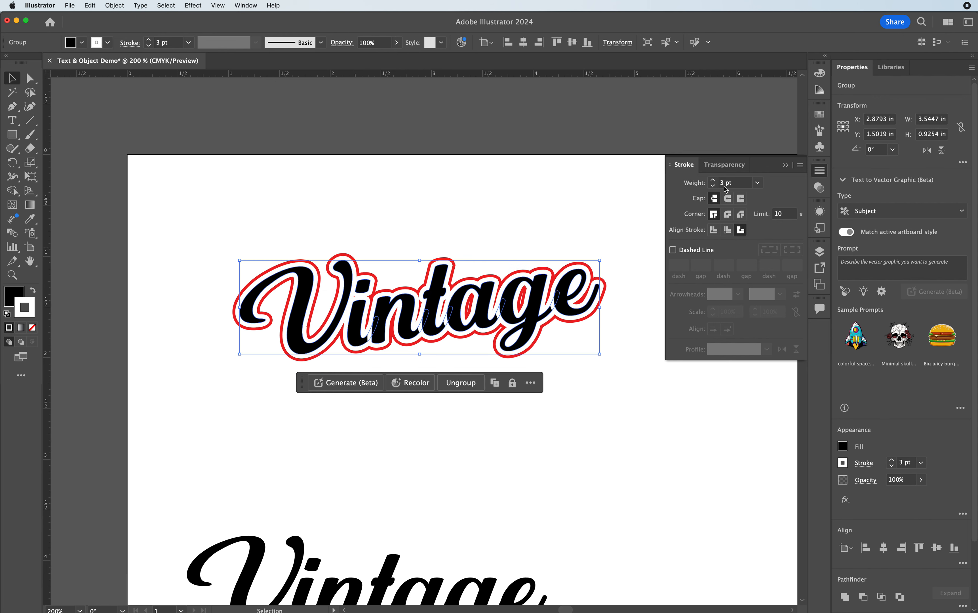
- Give the frontmost Vintage copy a red stroke and reduce the stroke weight to 1 pt
double_click(32, 308)
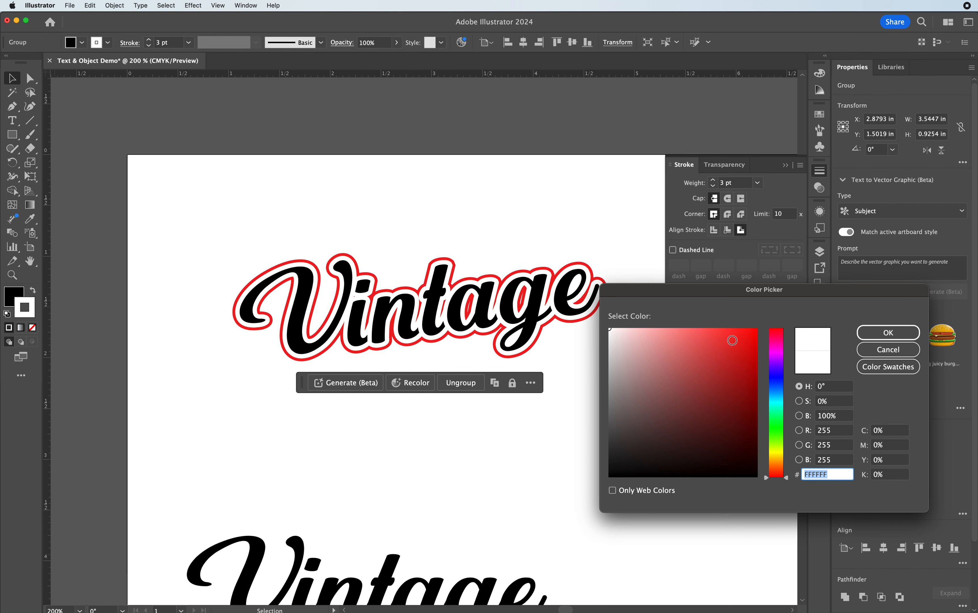
click(732, 340)
click(888, 332)
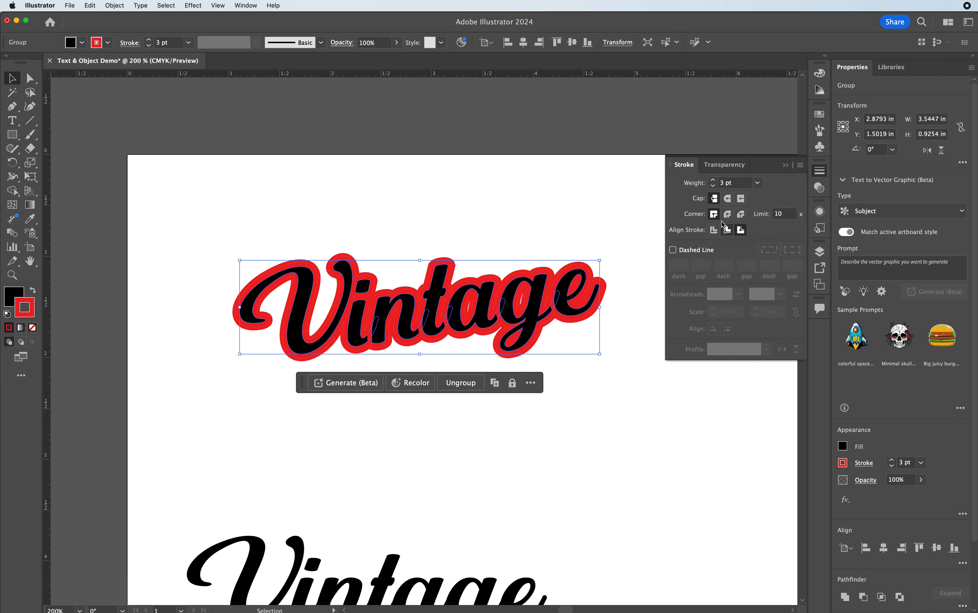
click(713, 186)
click(713, 185)
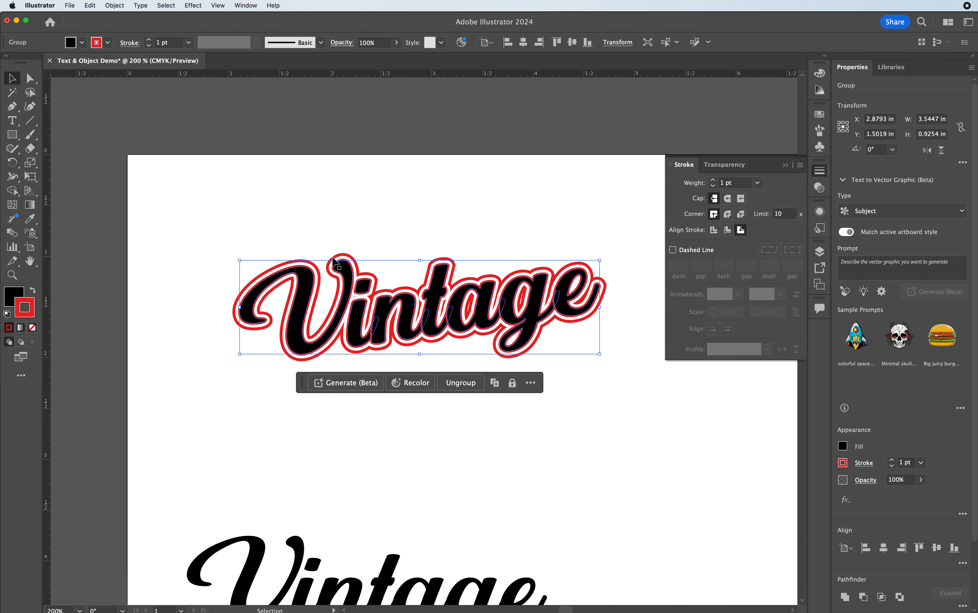
click(416, 234)
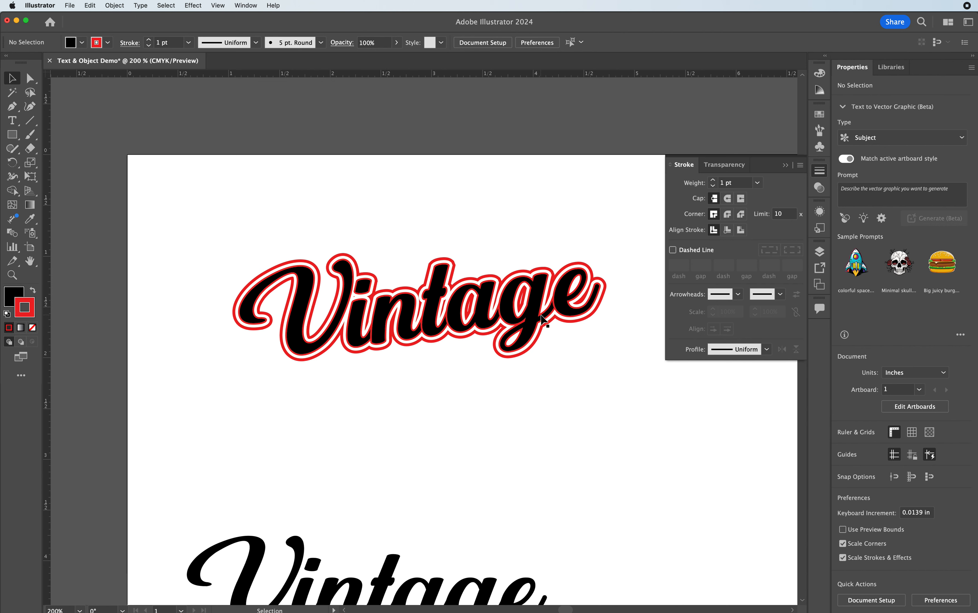
- Paste another copy of Vintage in place on top and remove its stroke, keeping only the black fill
click(436, 319)
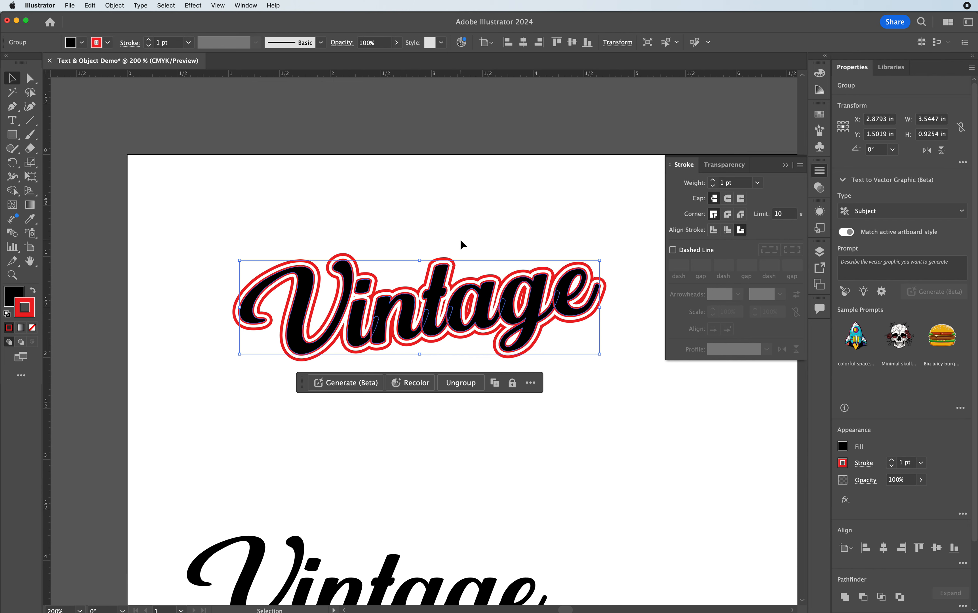
key(a)
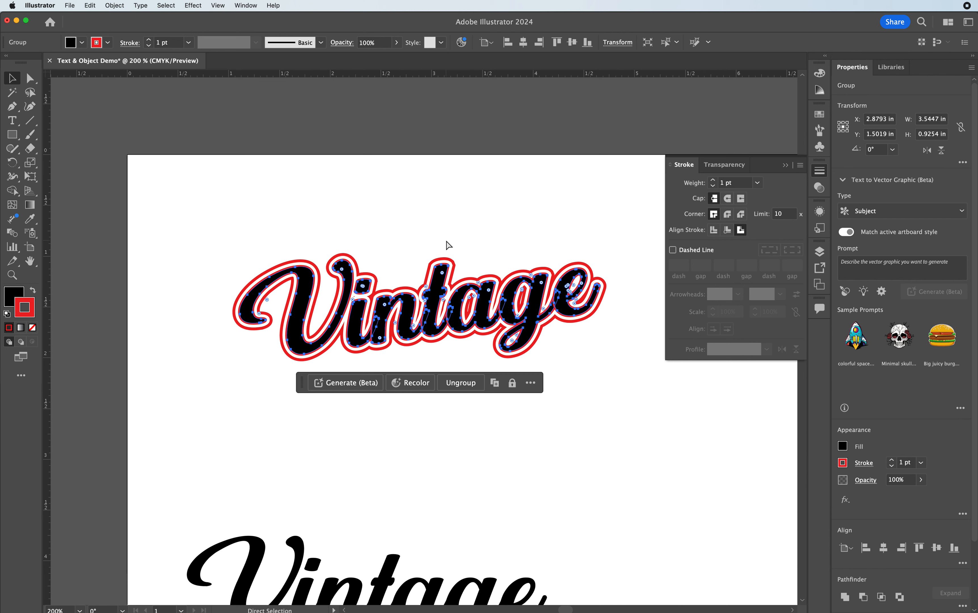
key(v)
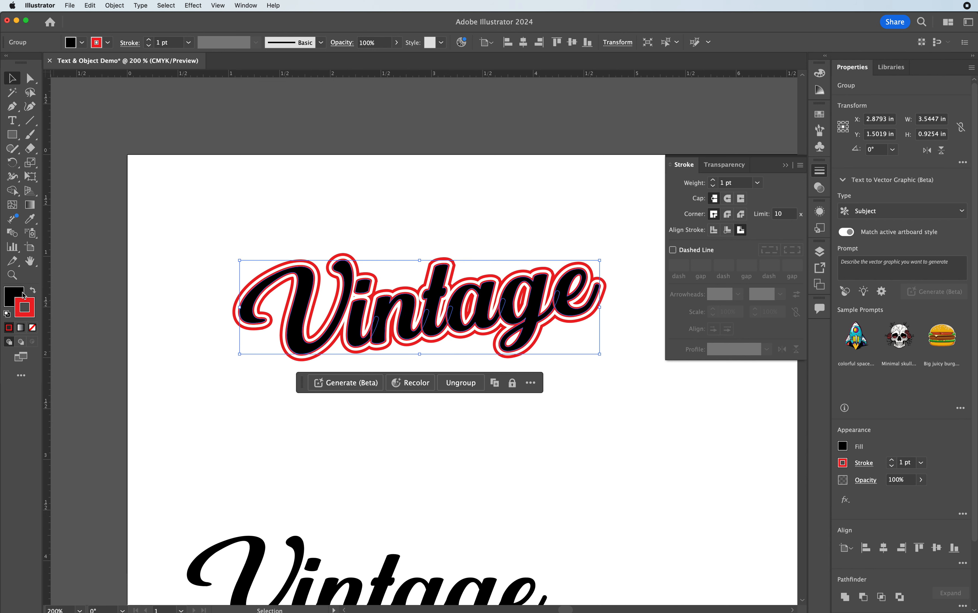
click(32, 329)
click(13, 289)
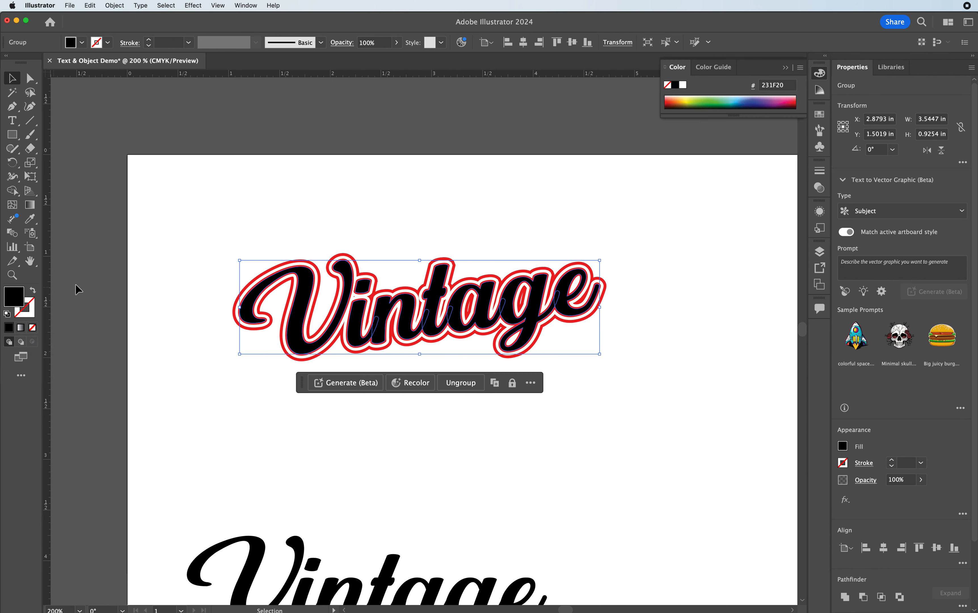
click(308, 225)
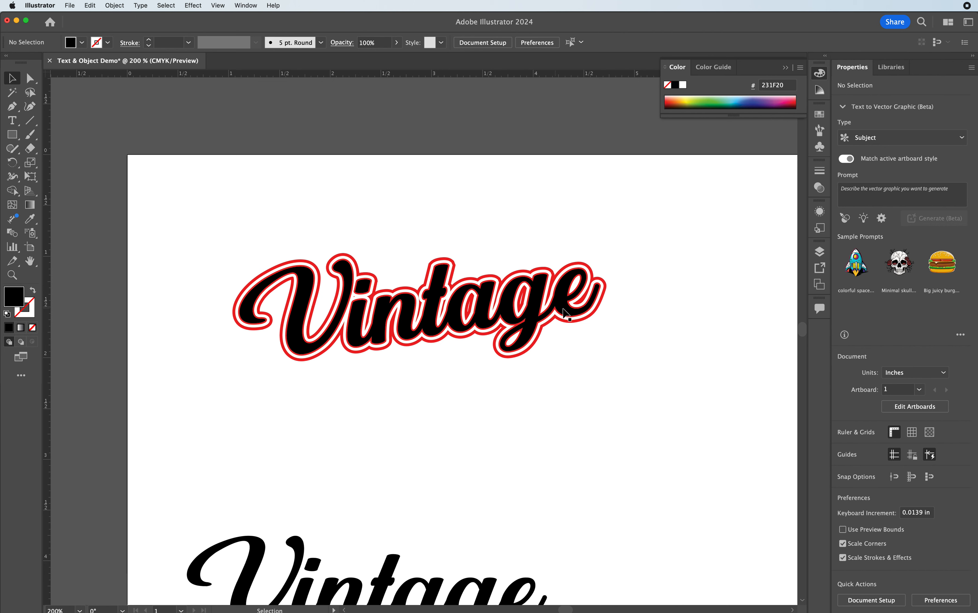
- Dock the Gradient settings with the collapsed panels and expand them with the strokeless Vintage copy selected
click(486, 305)
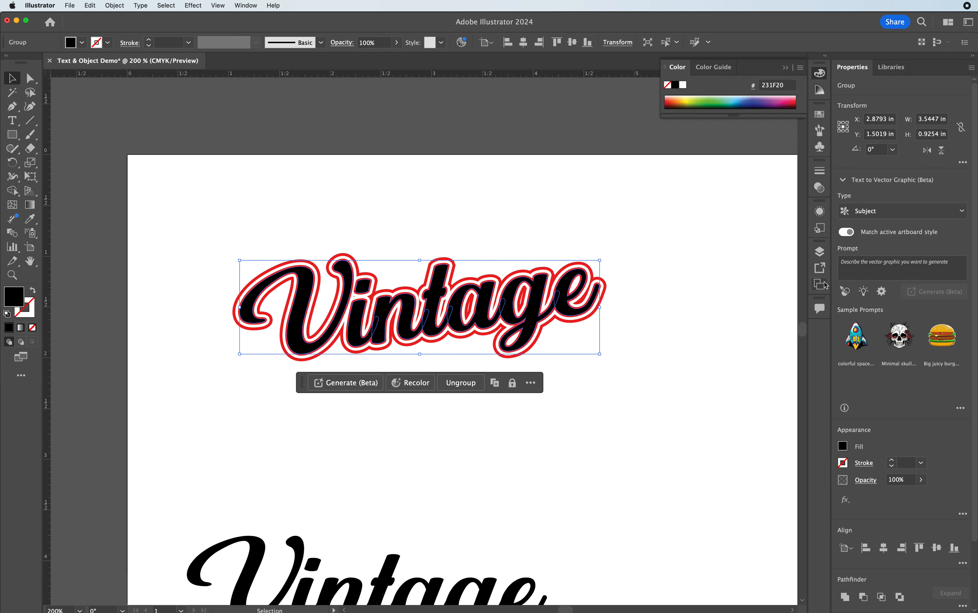
click(238, 6)
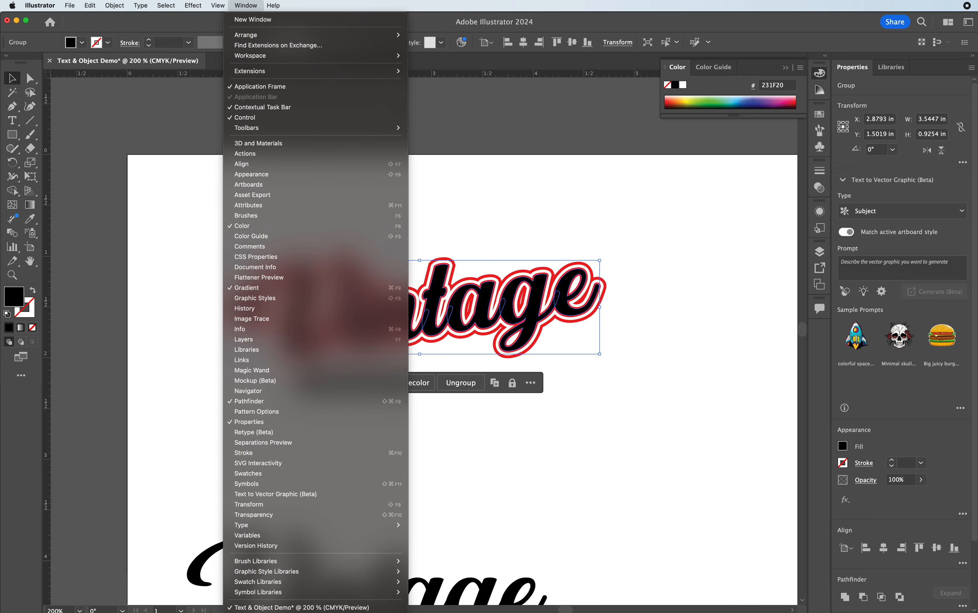
click(933, 401)
drag(977, 447, 820, 333)
click(819, 332)
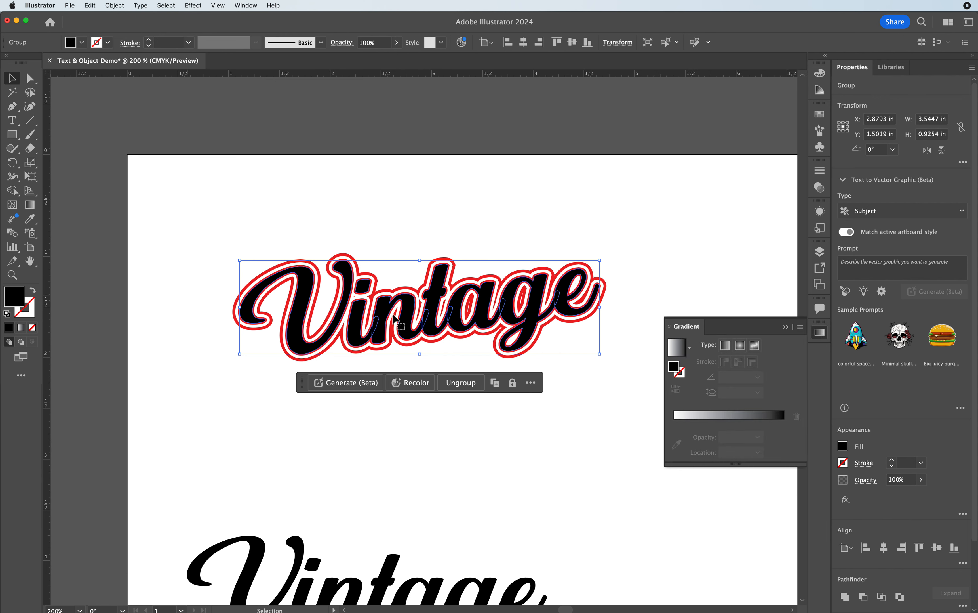
- Fill the frontmost Vintage with a white-to-black linear gradient running down through the letters at about -85°
click(729, 422)
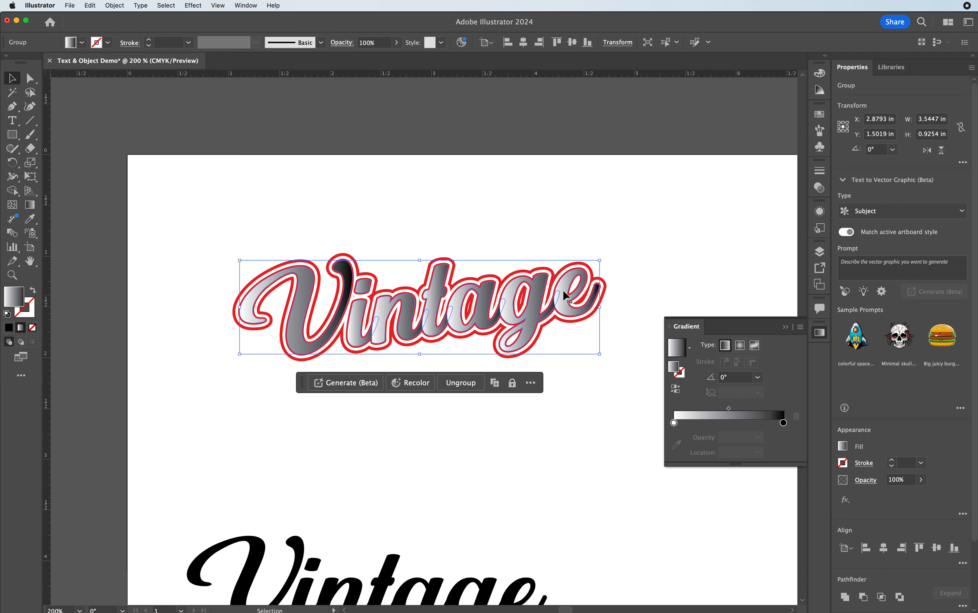
click(32, 207)
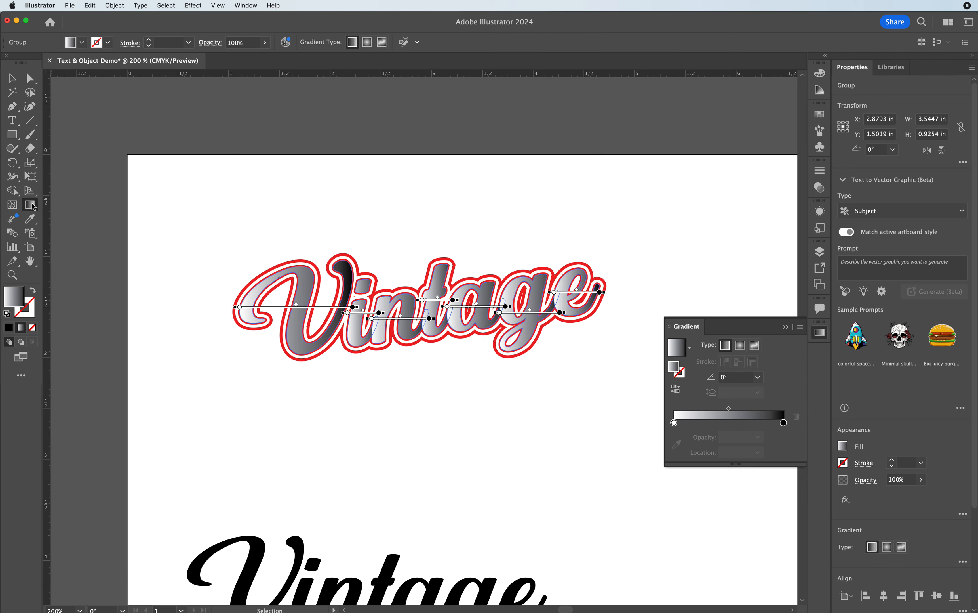
drag(412, 268, 420, 354)
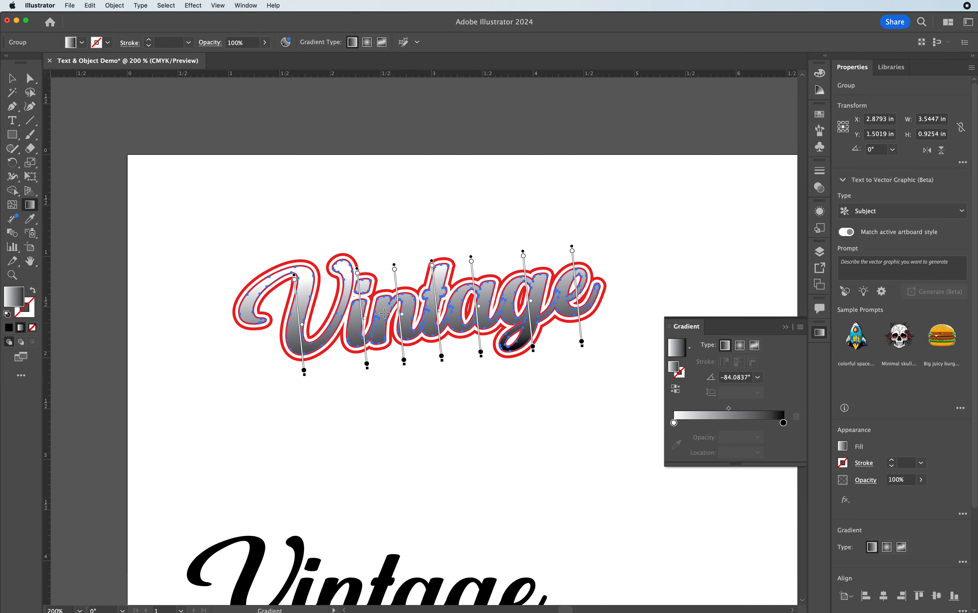
drag(410, 274, 415, 362)
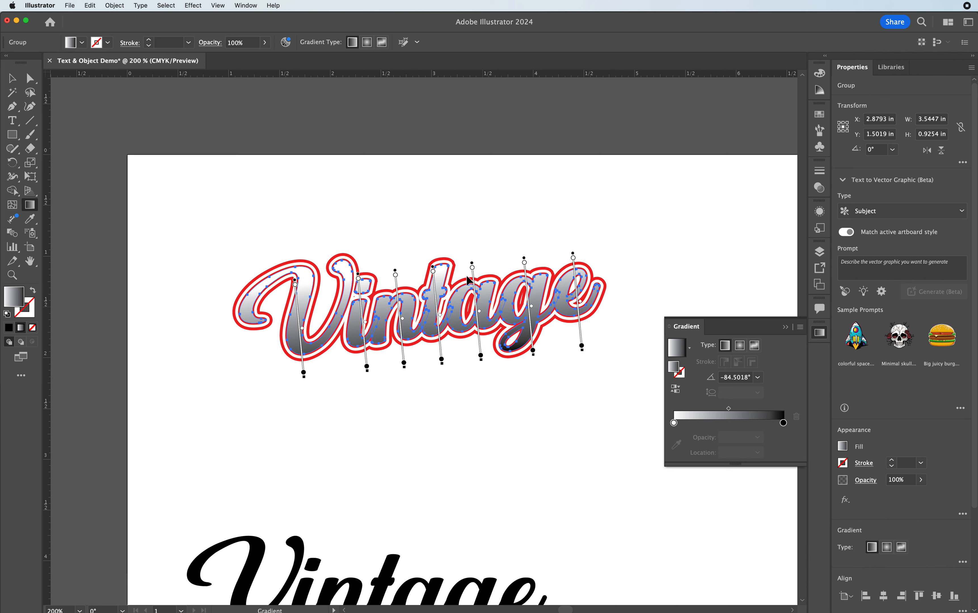
drag(408, 261, 416, 370)
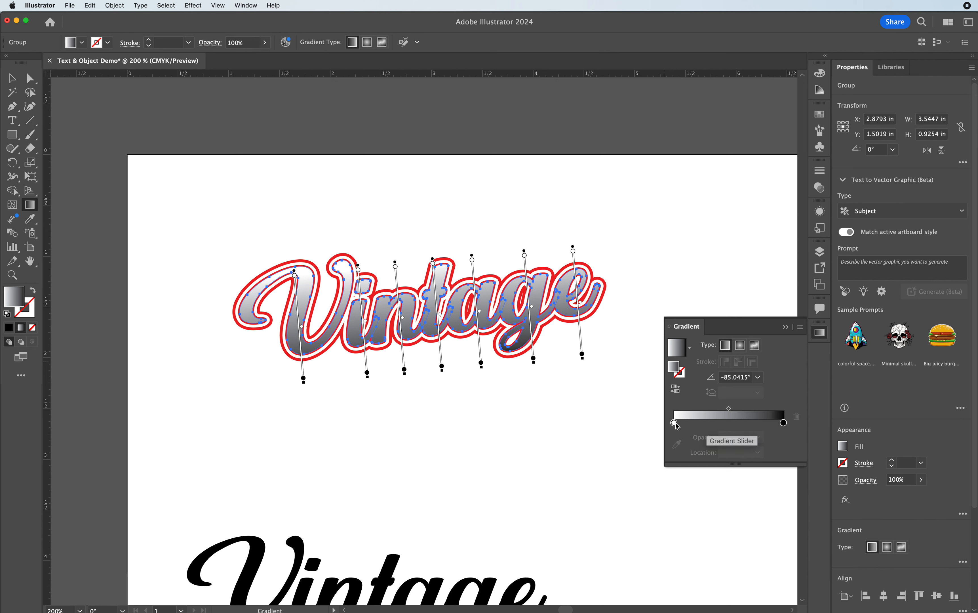
- Change the black end stop of the Vintage lettering's gradient to a light blue swatch and deselect the lettering
double_click(784, 423)
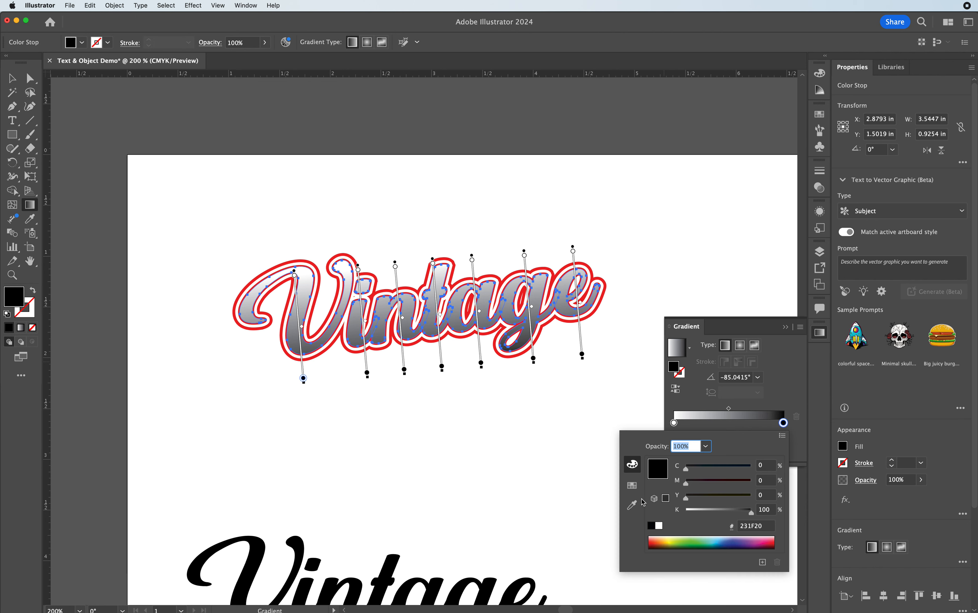
click(632, 485)
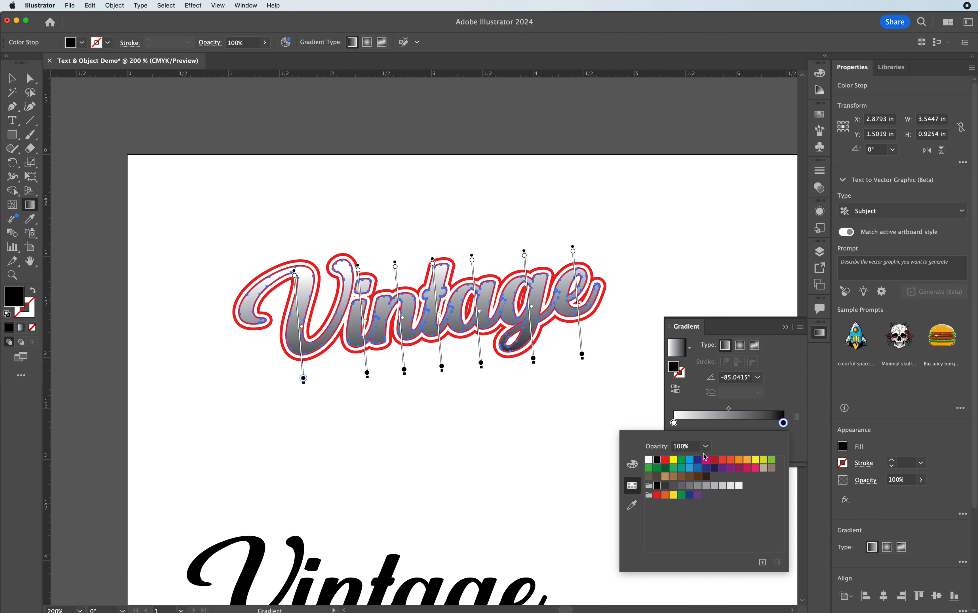
click(689, 469)
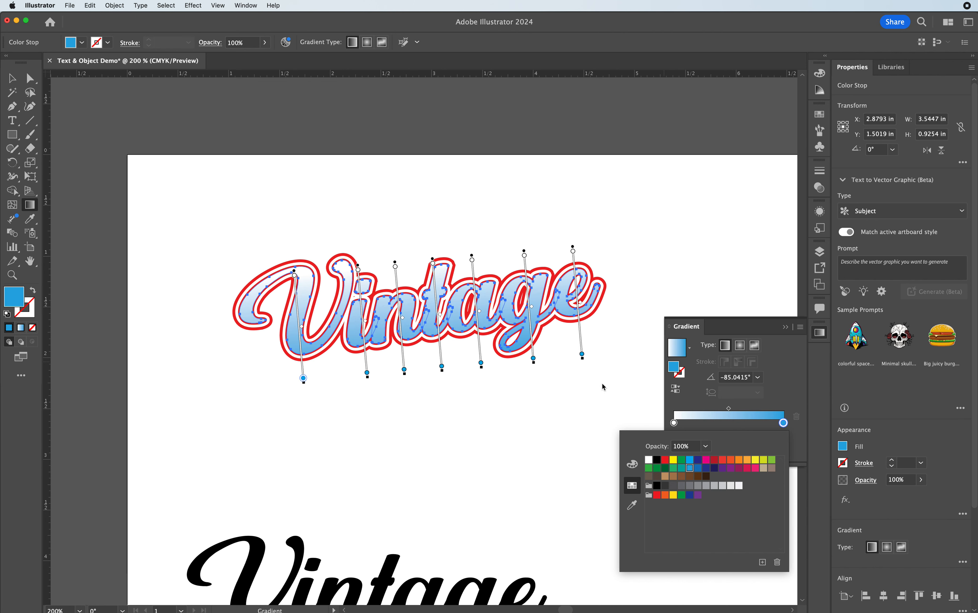
click(332, 215)
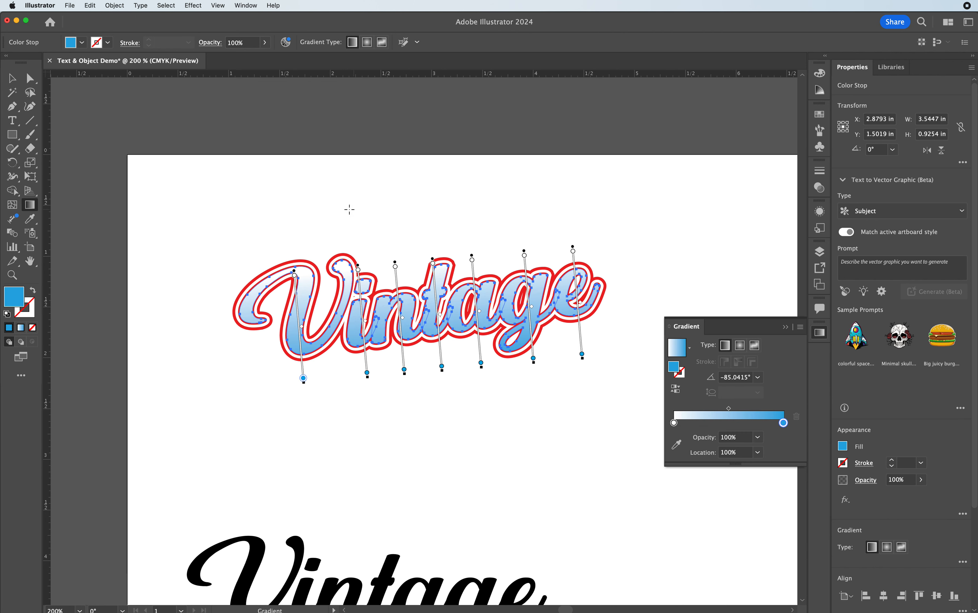
key(v)
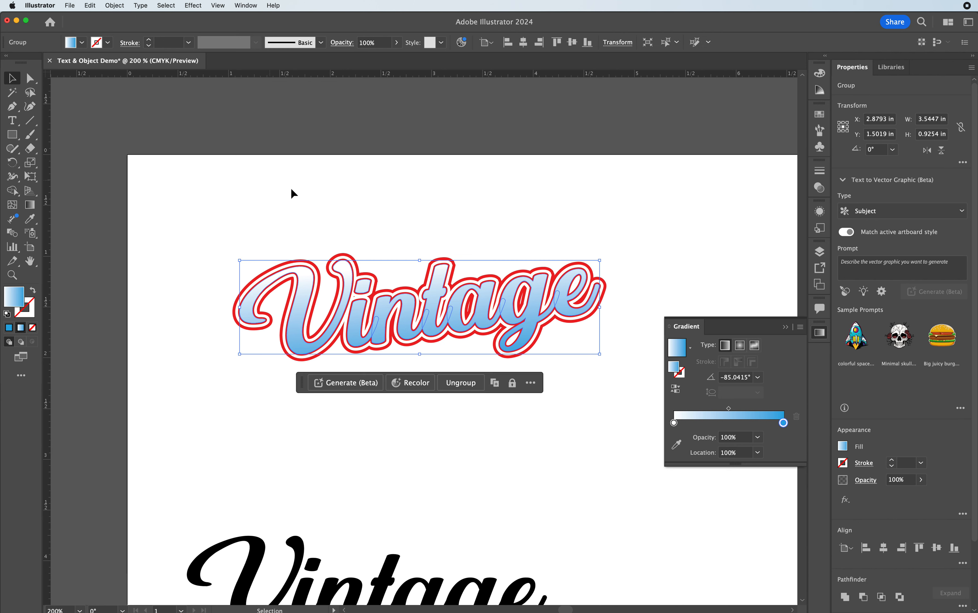
click(487, 237)
- Move the stack of outlined Vintage copies over to the left side of the artboard
scroll(446, 223, down, 3)
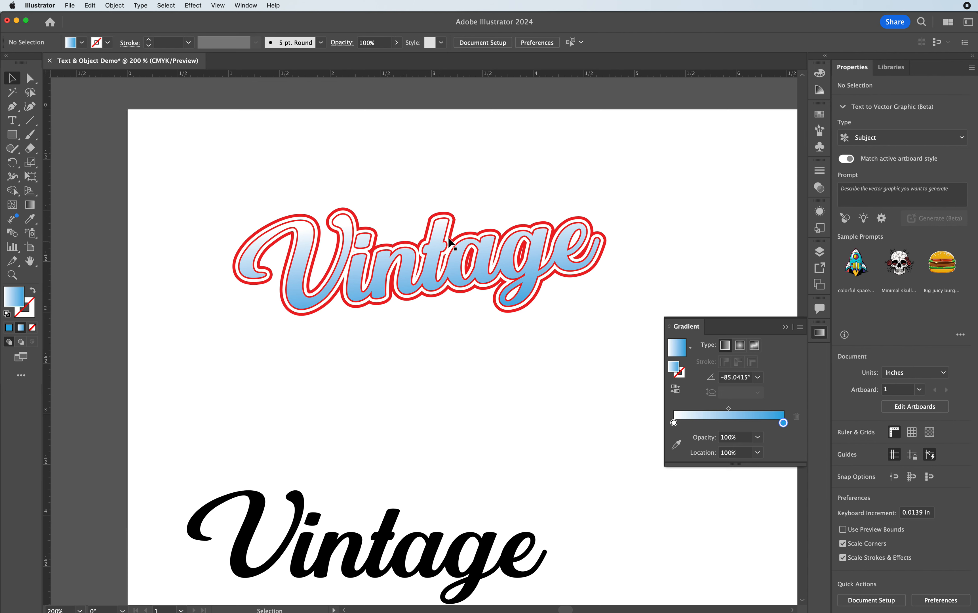
scroll(472, 280, down, 2)
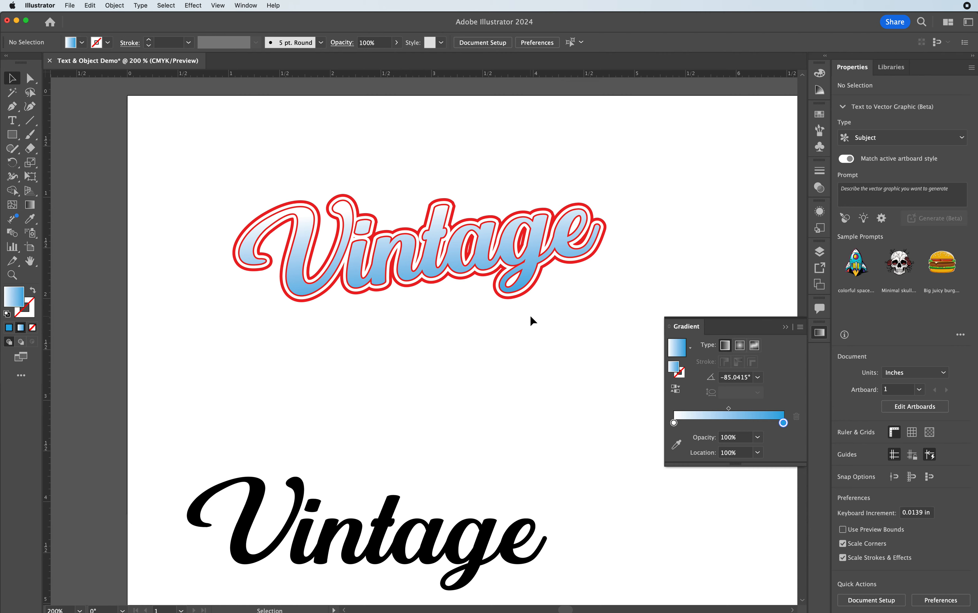
key(super+minus)
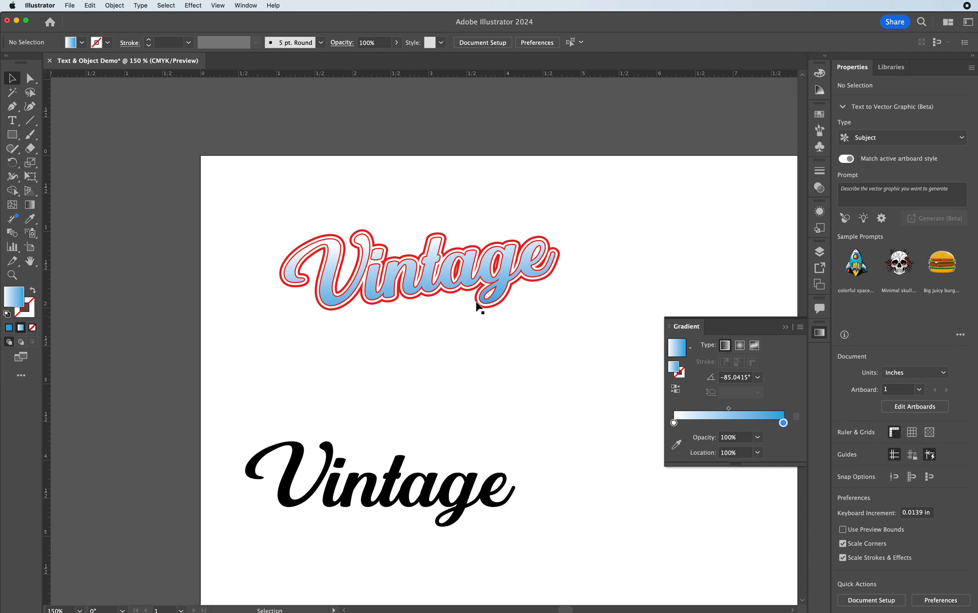
drag(349, 217, 406, 279)
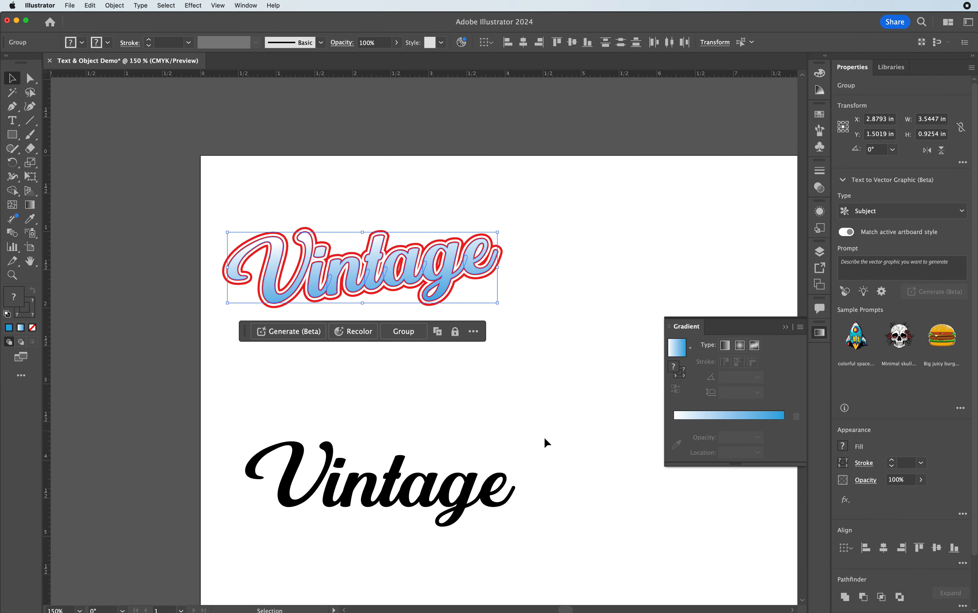
drag(566, 609, 569, 609)
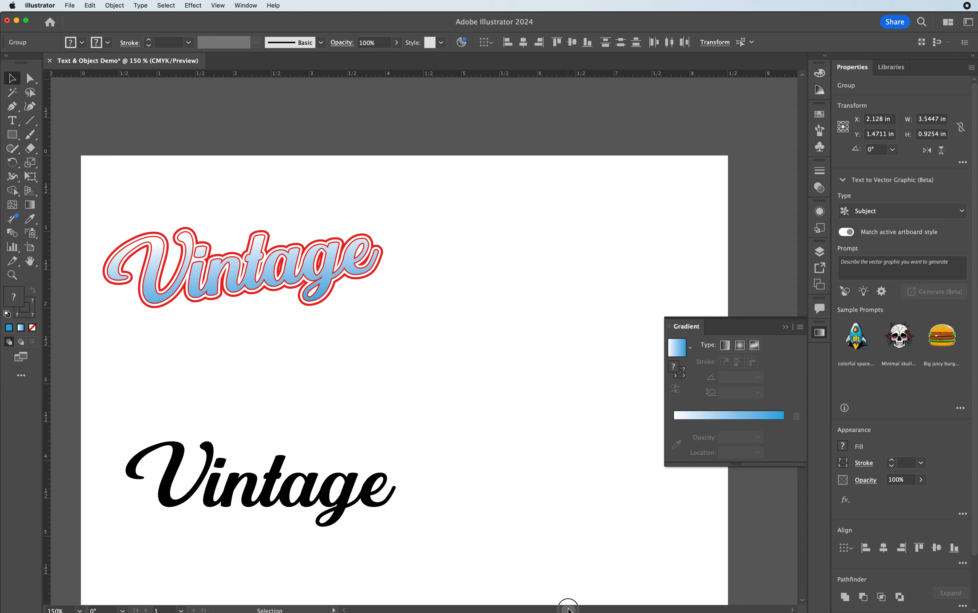
- Duplicate the stacked Vintage lettering to the right and spread its copies vertically to expose each layer, then collapse the Gradient settings
drag(297, 281, 559, 209)
click(586, 186)
mouse_move(486, 288)
mouse_down()
mouse_move(485, 252)
mouse_move(459, 276)
mouse_move(461, 337)
mouse_up()
click(515, 369)
drag(526, 165, 563, 351)
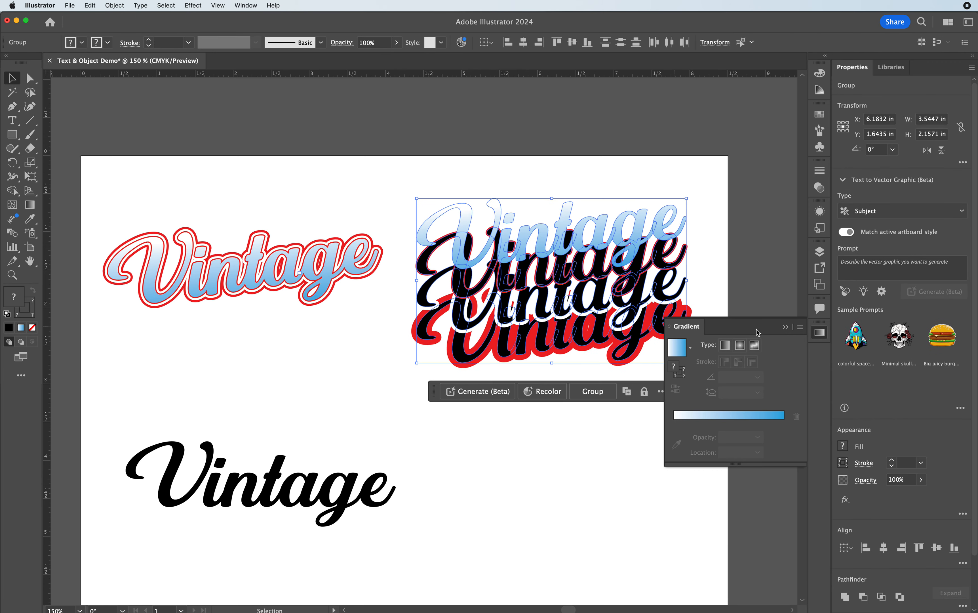
click(782, 327)
scroll(573, 411, down, 3)
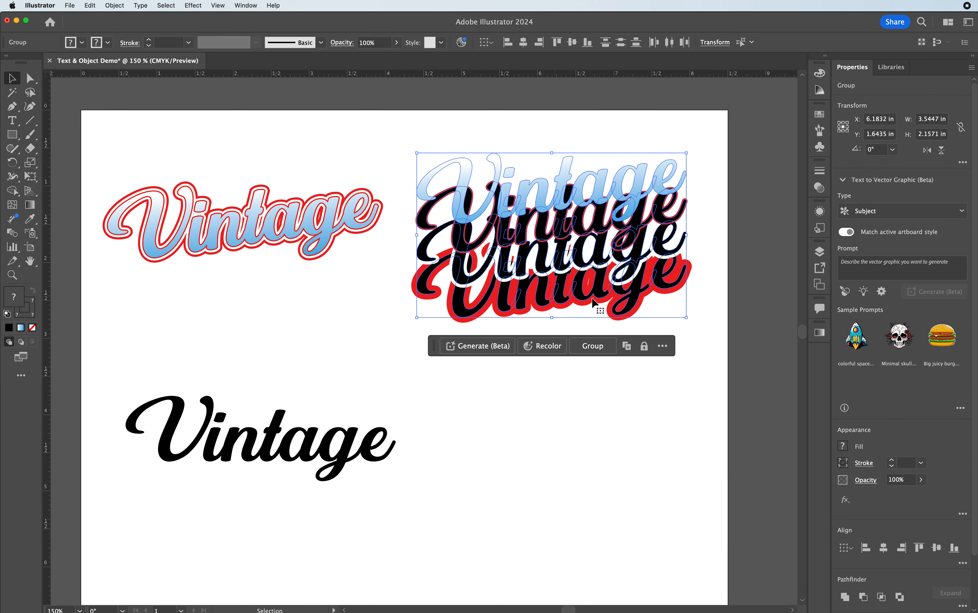
click(700, 261)
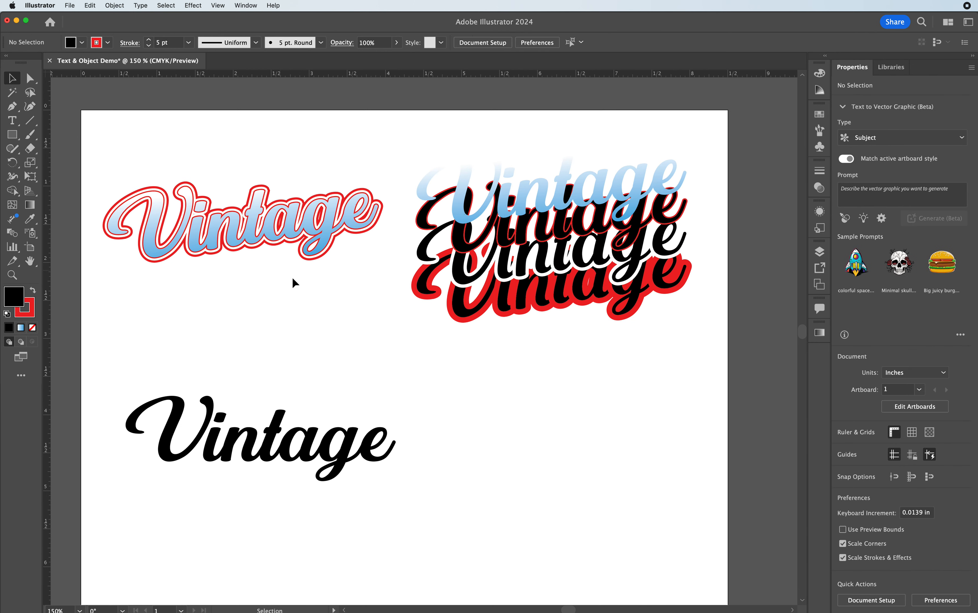
- Move the black live-text Vintage down to about X 2.64 in, Y 4.81 in, below the outlined artwork
scroll(338, 352, down, 3)
scroll(336, 352, up, 1)
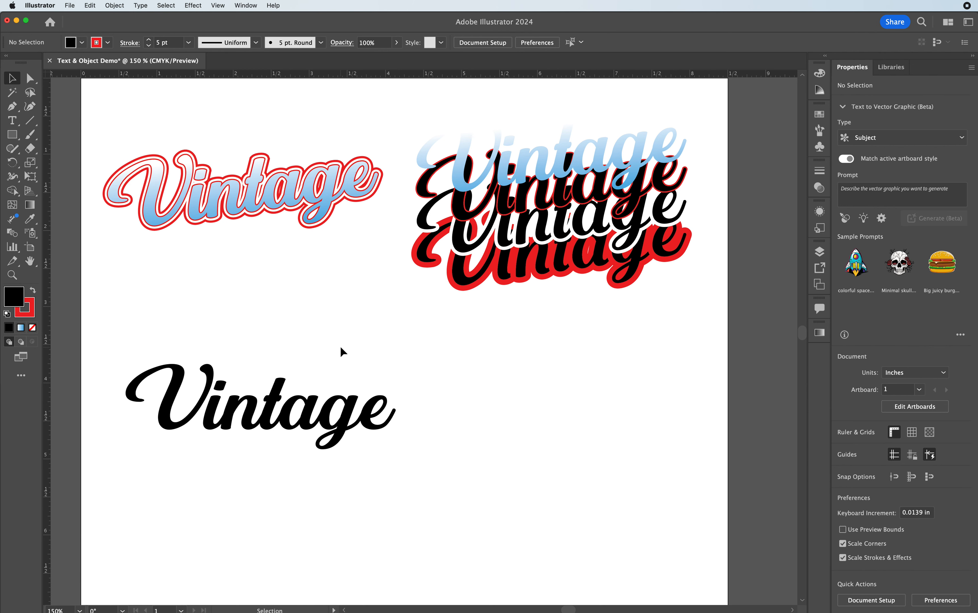
scroll(340, 345, down, 2)
click(295, 387)
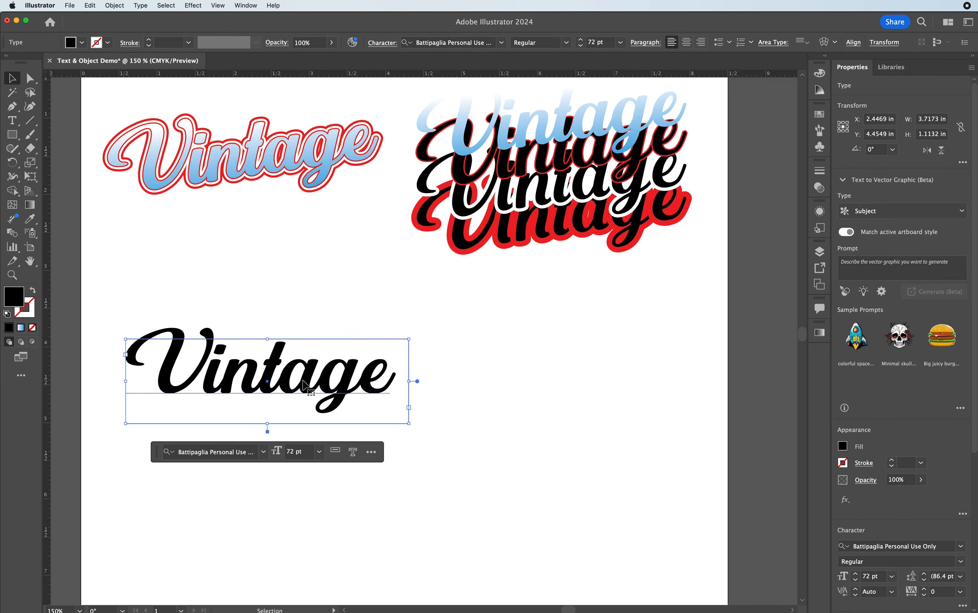
drag(304, 385, 316, 375)
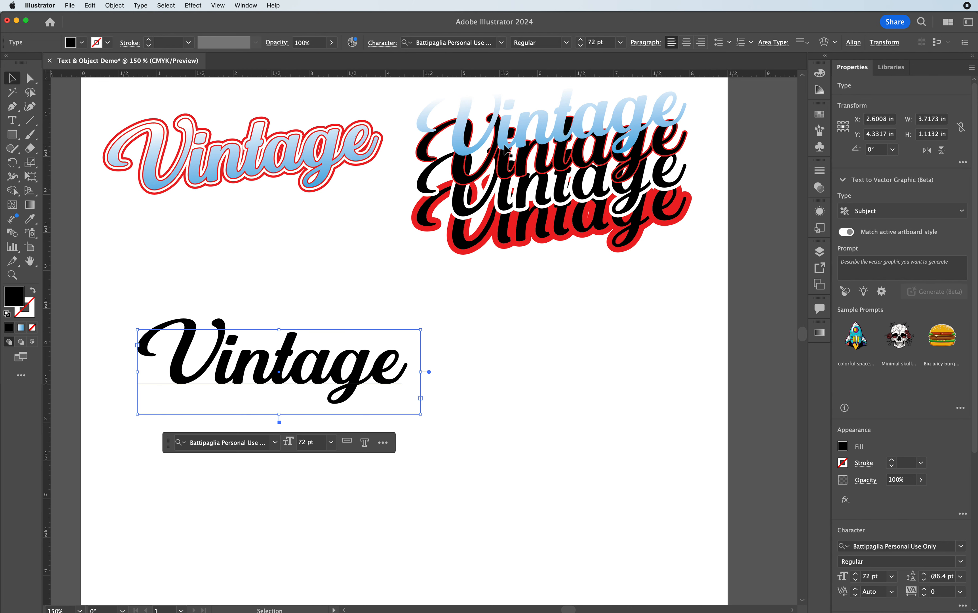
scroll(369, 279, down, 2)
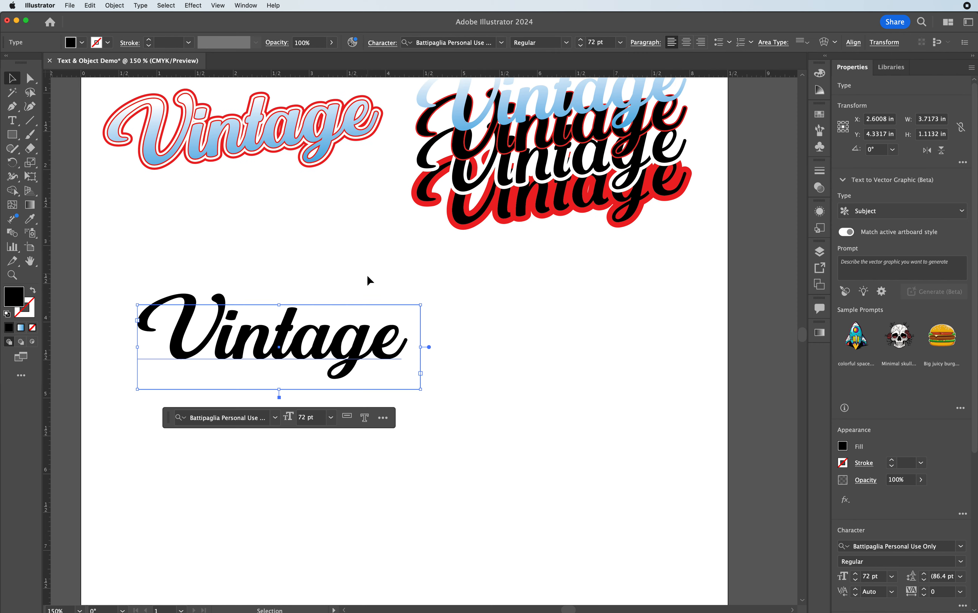
drag(302, 323, 305, 359)
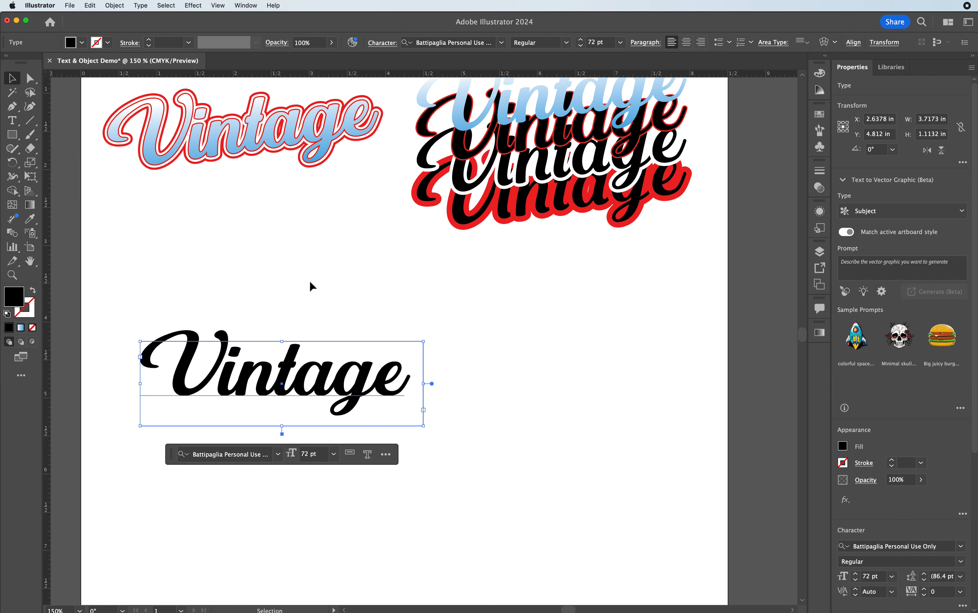
- Add a new stroke to the live Vintage text through its Appearance settings and color it magenta
scroll(310, 338, down, 2)
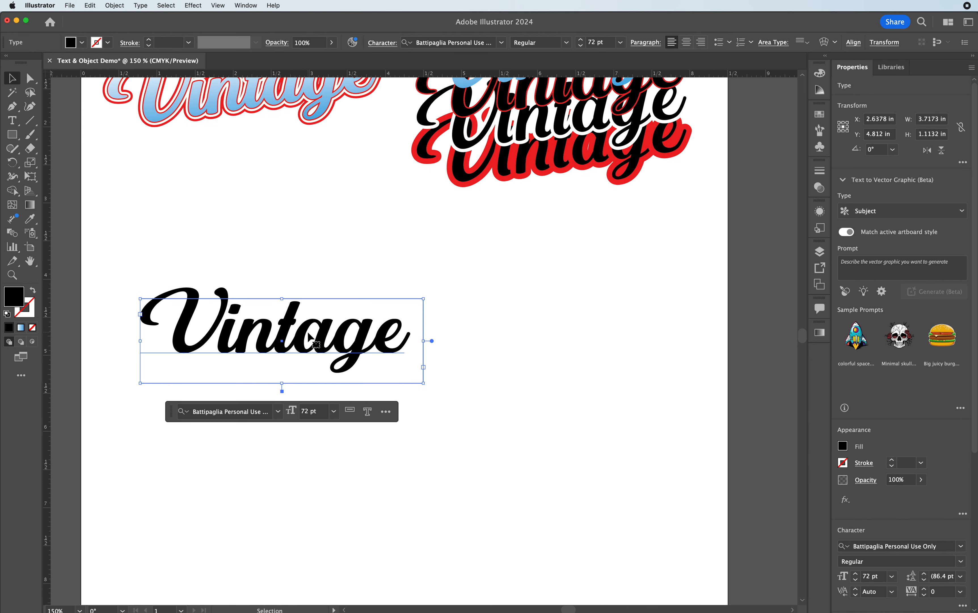
click(822, 216)
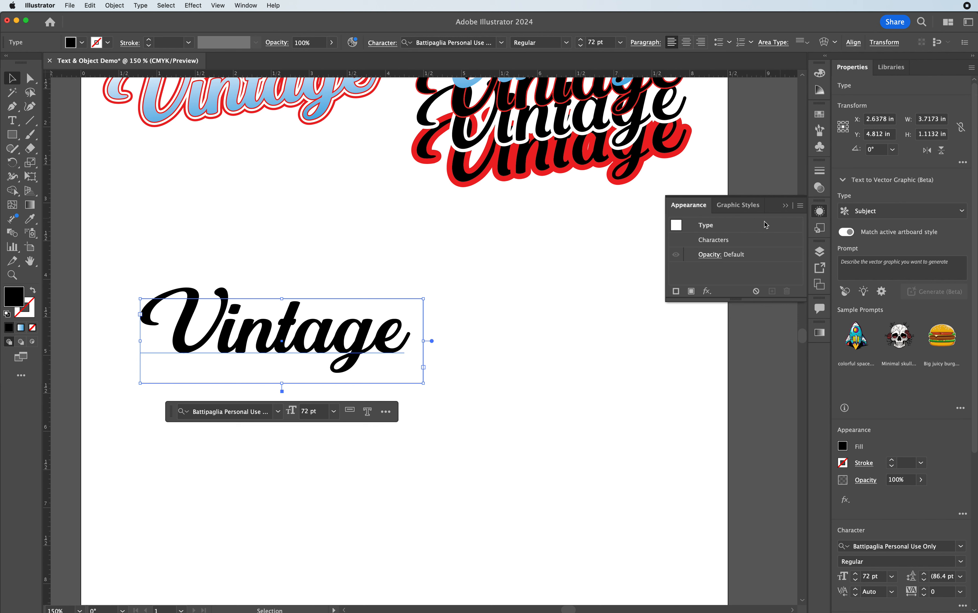
click(676, 291)
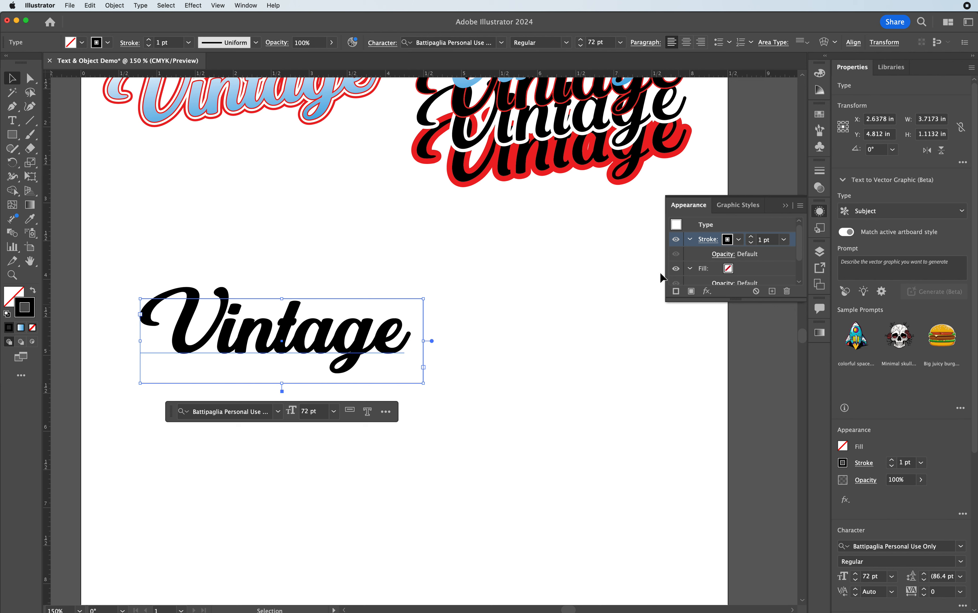
click(740, 242)
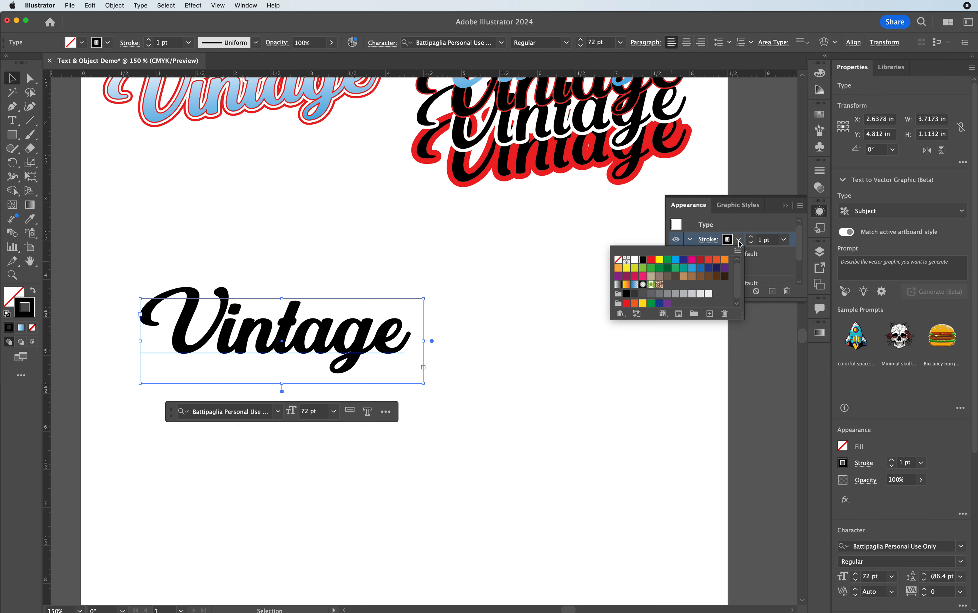
click(692, 259)
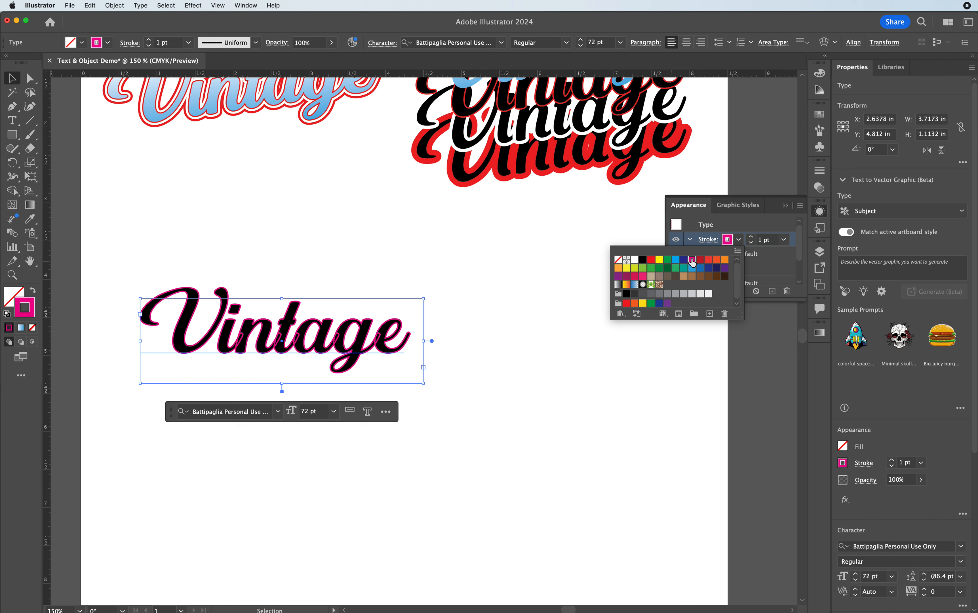
click(746, 228)
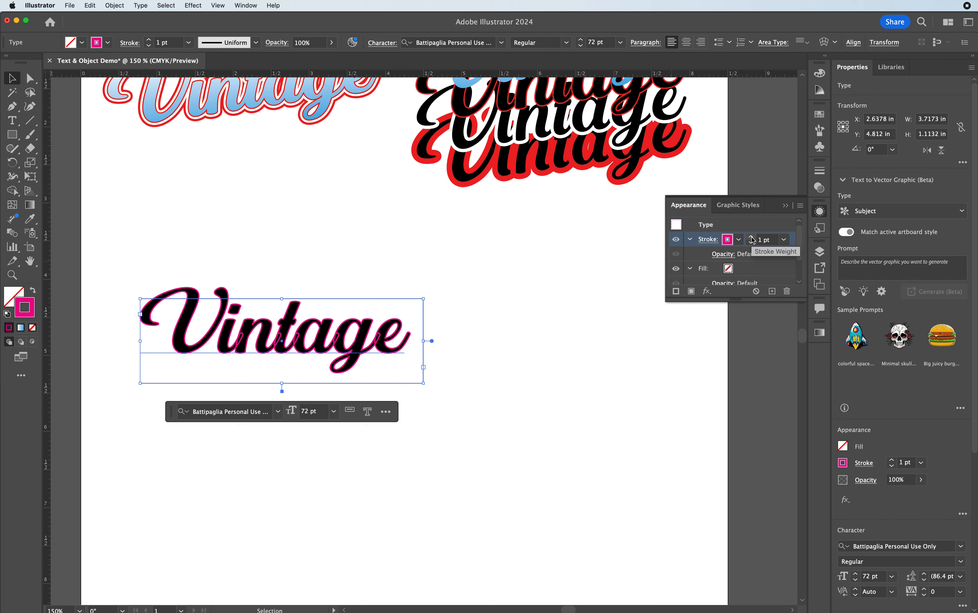
- Increase the magenta stroke weight on the live Vintage text to 8 pt
click(752, 238)
click(752, 238)
click(752, 238)
click(752, 238)
click(752, 238)
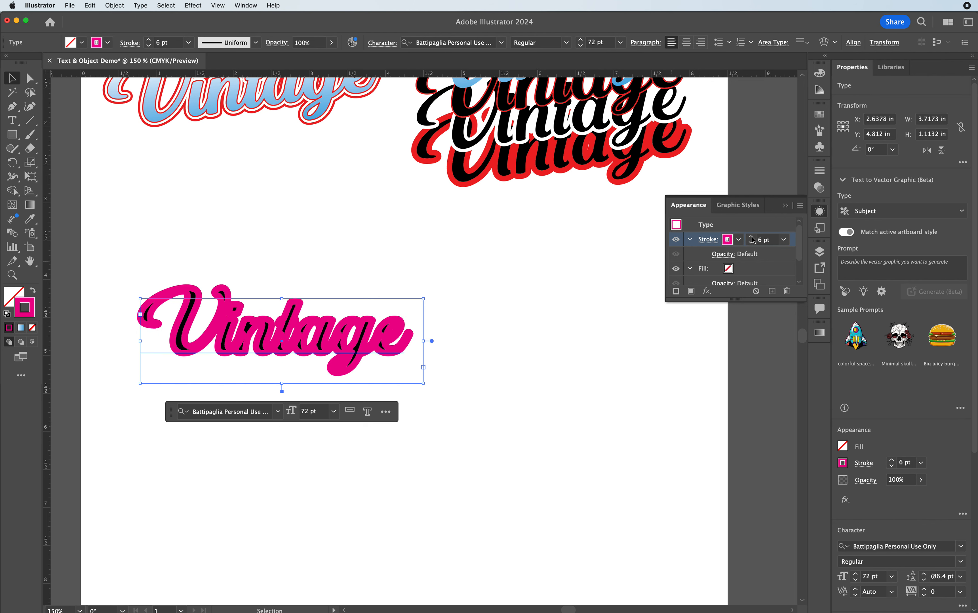
click(751, 238)
click(752, 238)
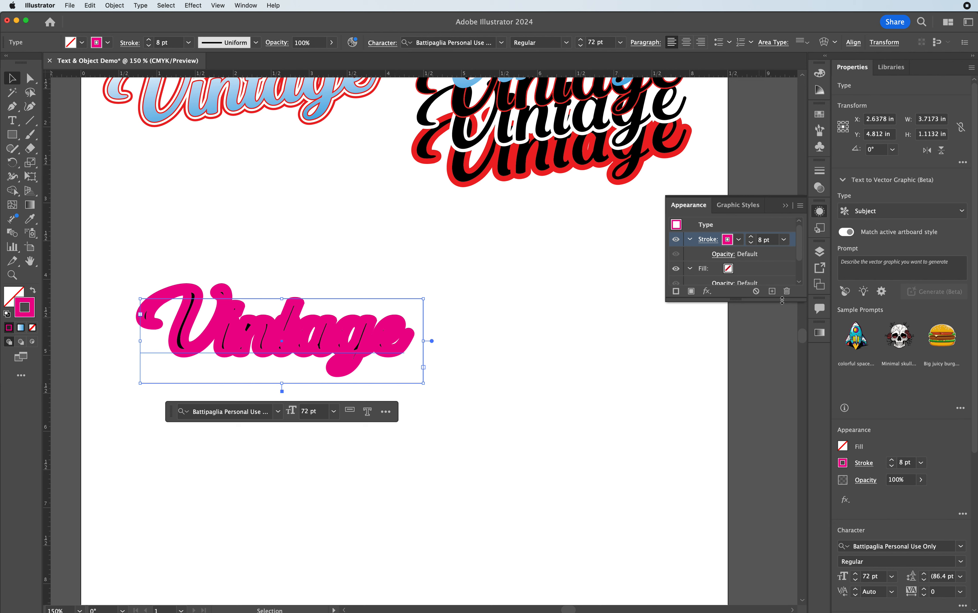
- Enlarge the Appearance panel and reorder the magenta stroke below Characters so it sits behind the black letters
drag(747, 300, 747, 418)
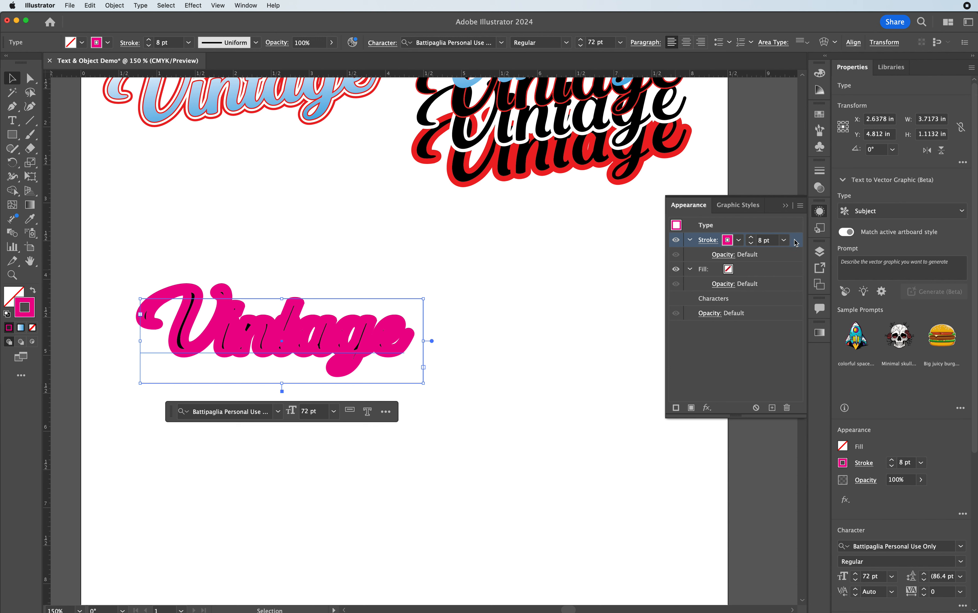
mouse_move(795, 242)
mouse_down()
mouse_move(777, 289)
mouse_move(741, 305)
mouse_move(738, 292)
mouse_up()
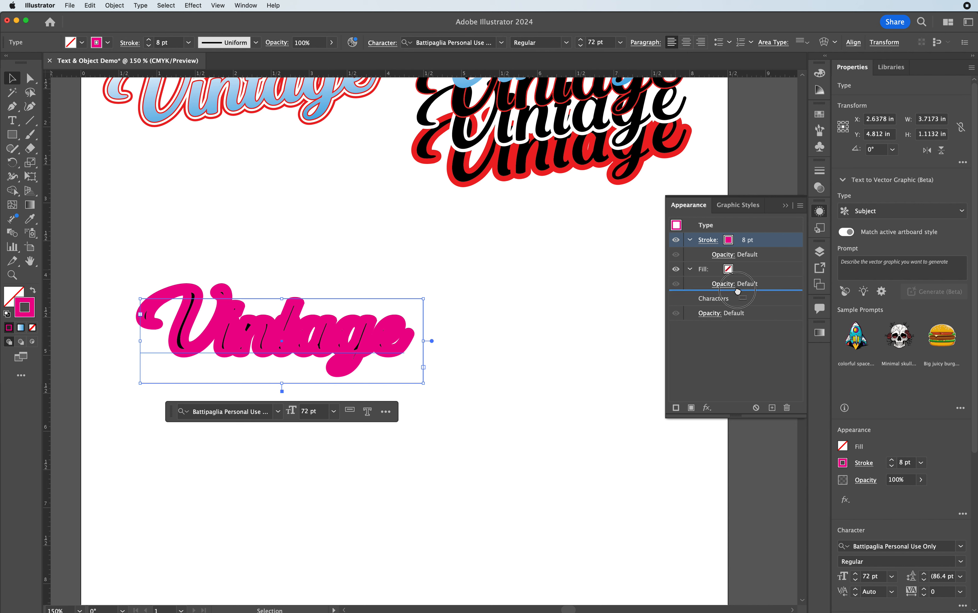
drag(738, 291, 750, 307)
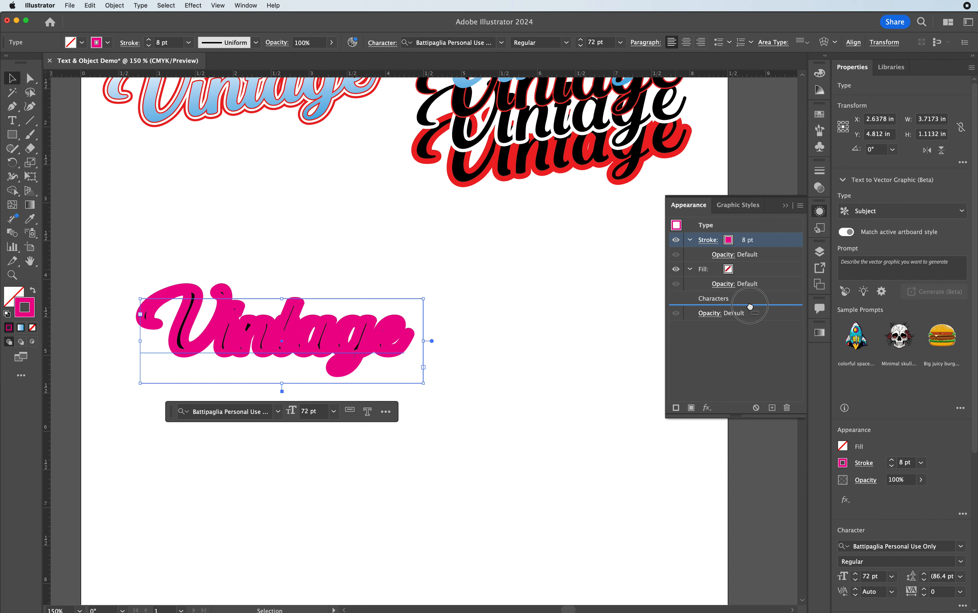
mouse_move(750, 306)
mouse_down()
mouse_move(774, 228)
mouse_move(790, 241)
mouse_move(785, 291)
mouse_move(786, 239)
mouse_up()
drag(785, 239, 777, 304)
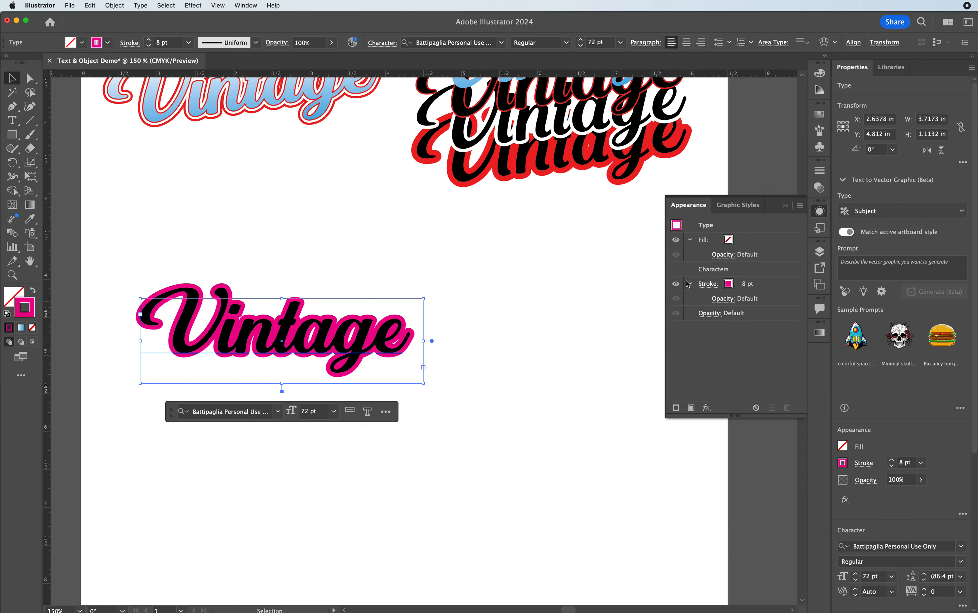
drag(775, 287, 772, 237)
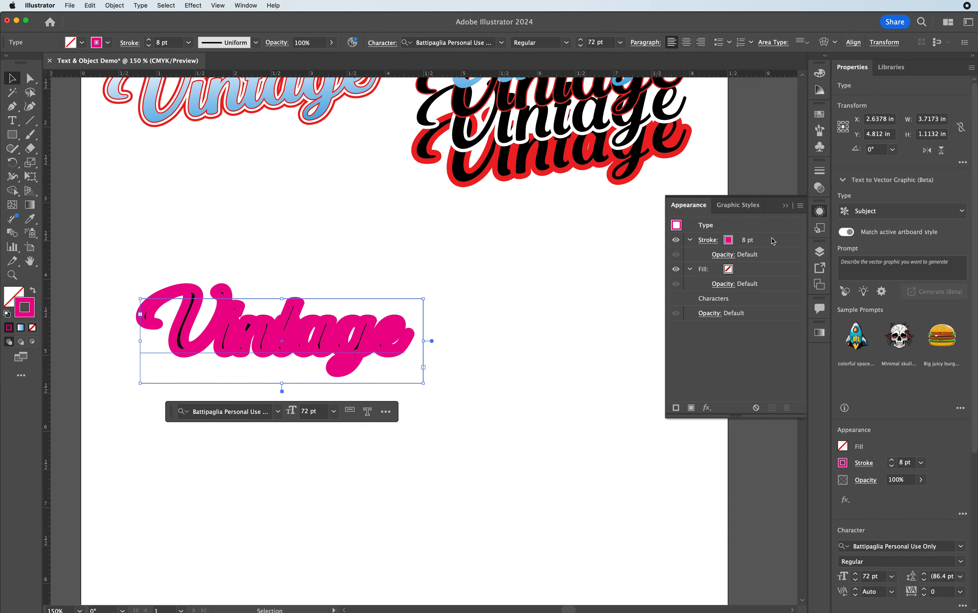
mouse_move(783, 240)
mouse_down()
mouse_move(784, 318)
mouse_move(780, 283)
mouse_move(778, 306)
mouse_up()
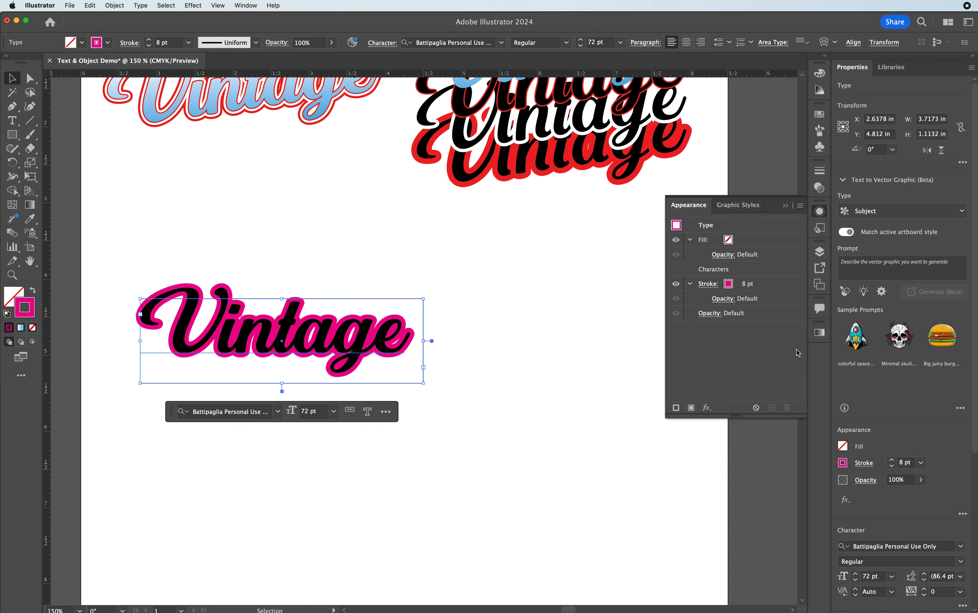
- Add a second stroke to the live Vintage text above the magenta one and color it white
click(775, 288)
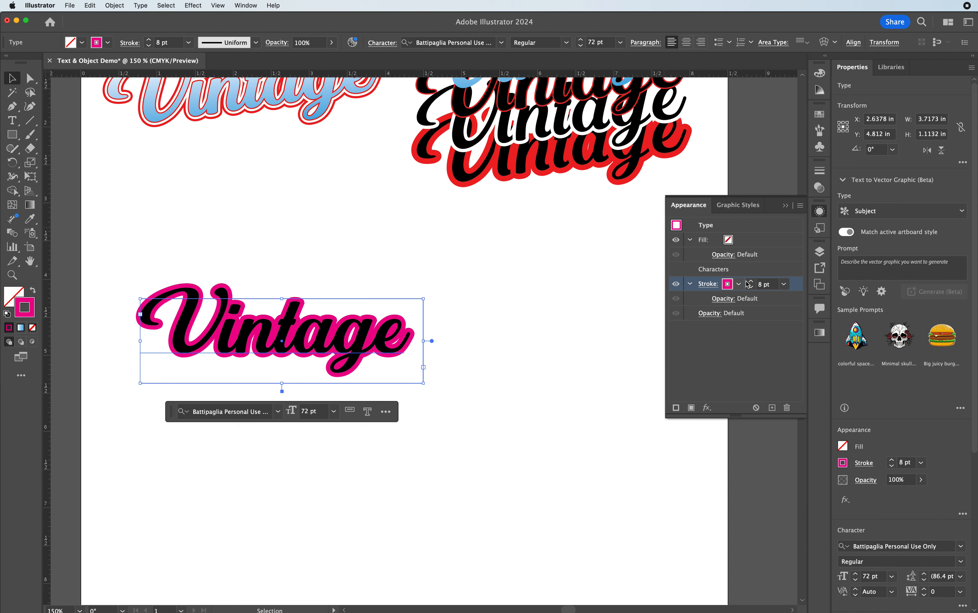
click(675, 407)
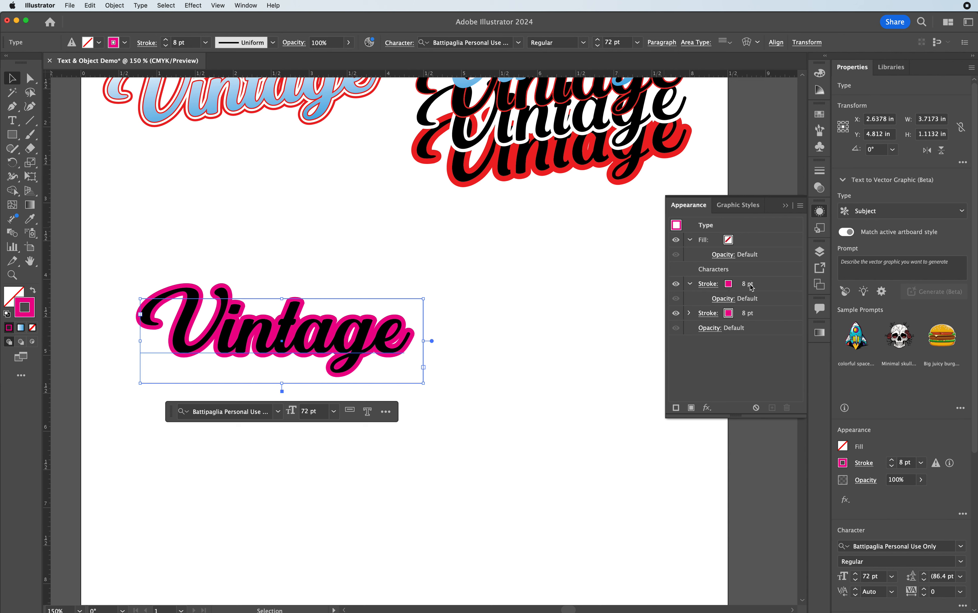
click(734, 285)
click(737, 286)
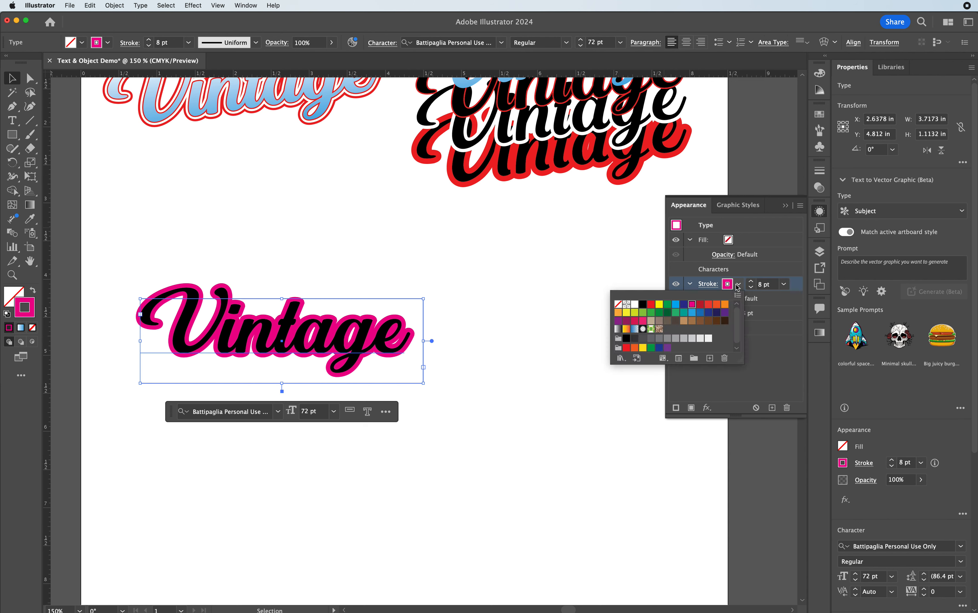
click(634, 303)
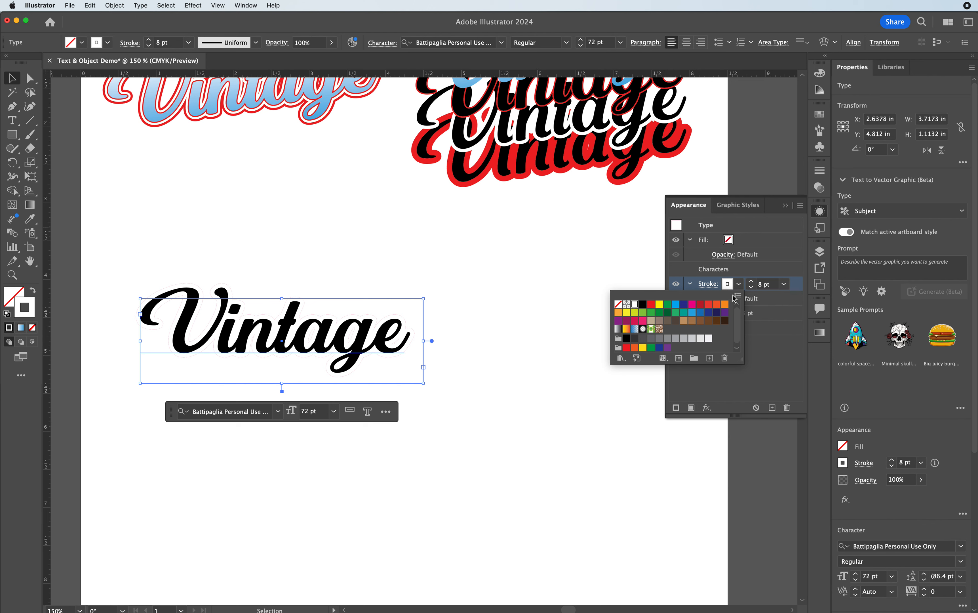
- Reduce the white stroke weight on the live Vintage text to 5 pt
click(752, 288)
click(752, 288)
click(751, 287)
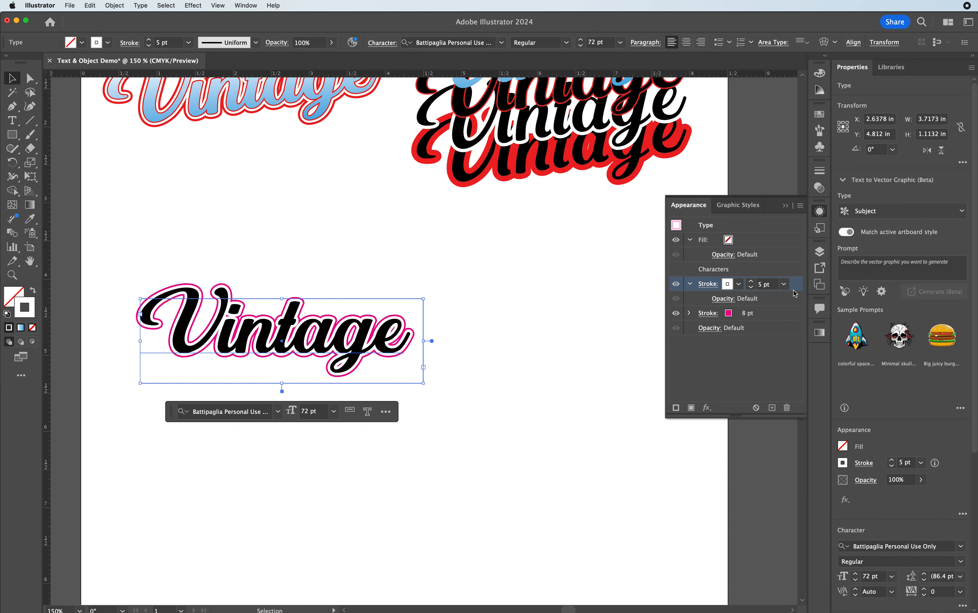
click(773, 363)
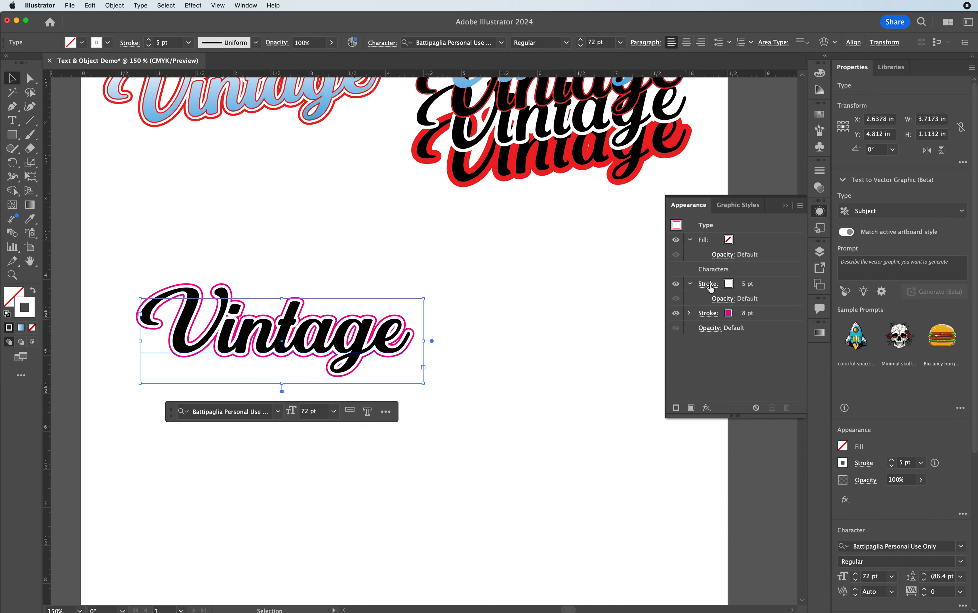
- Add a third stroke to the live text, place it directly below Characters in the stacking order, and color it magenta
click(676, 408)
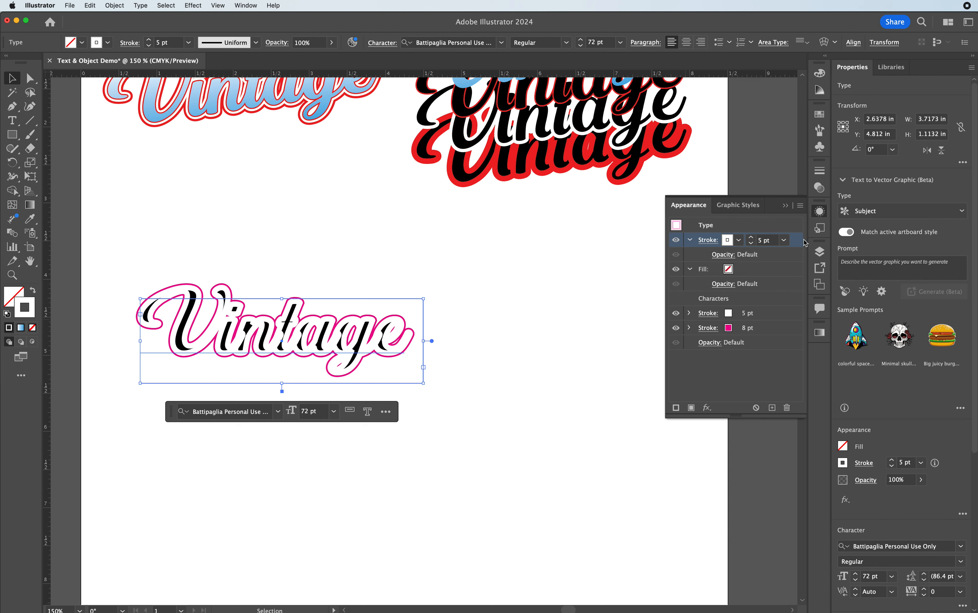
drag(799, 243, 780, 307)
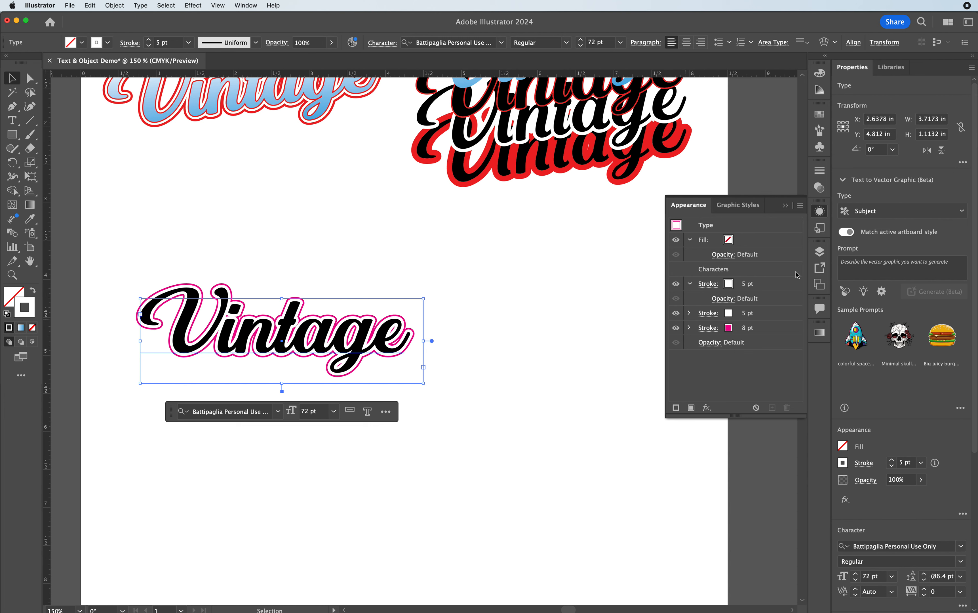
click(729, 287)
click(728, 284)
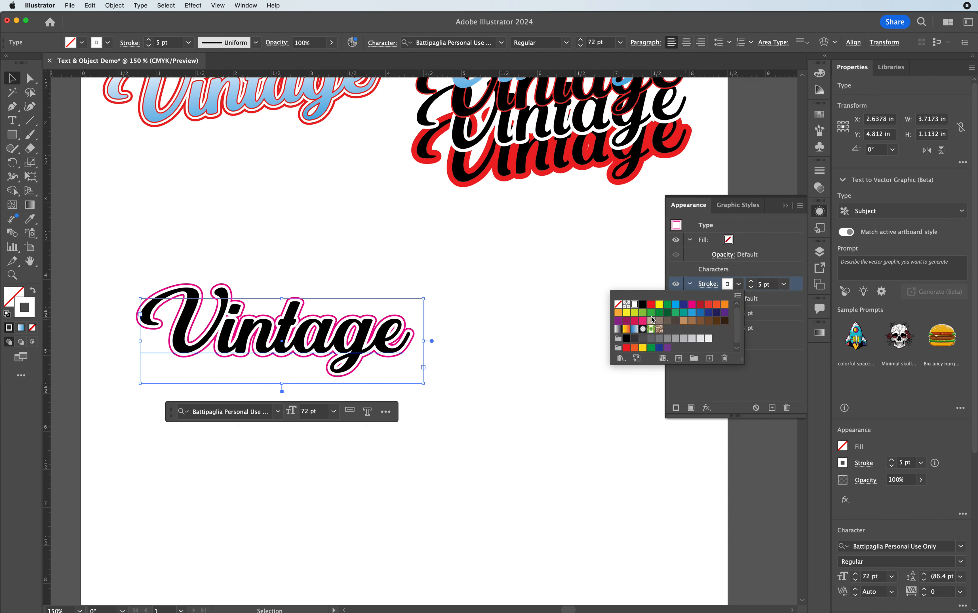
click(635, 320)
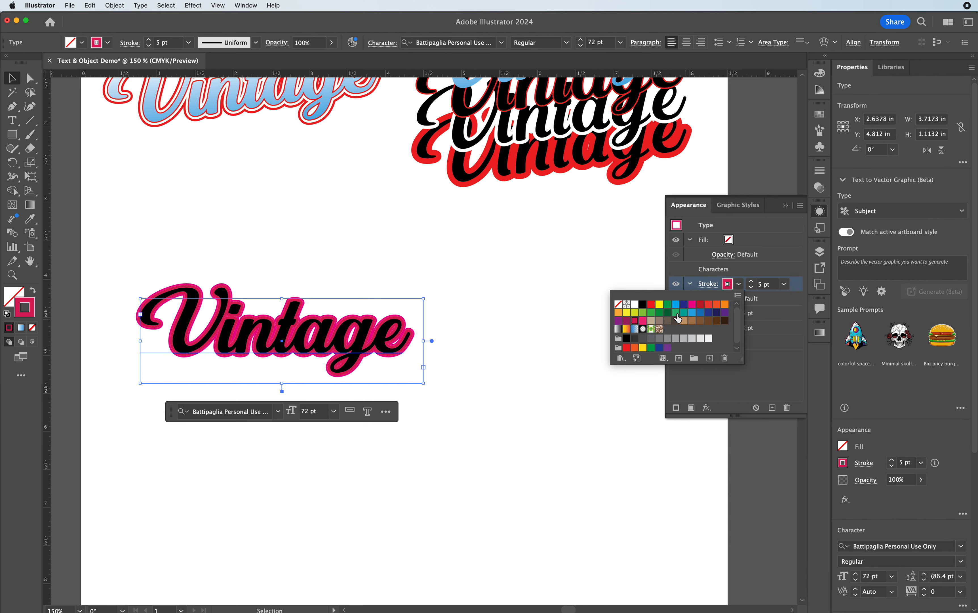
click(692, 305)
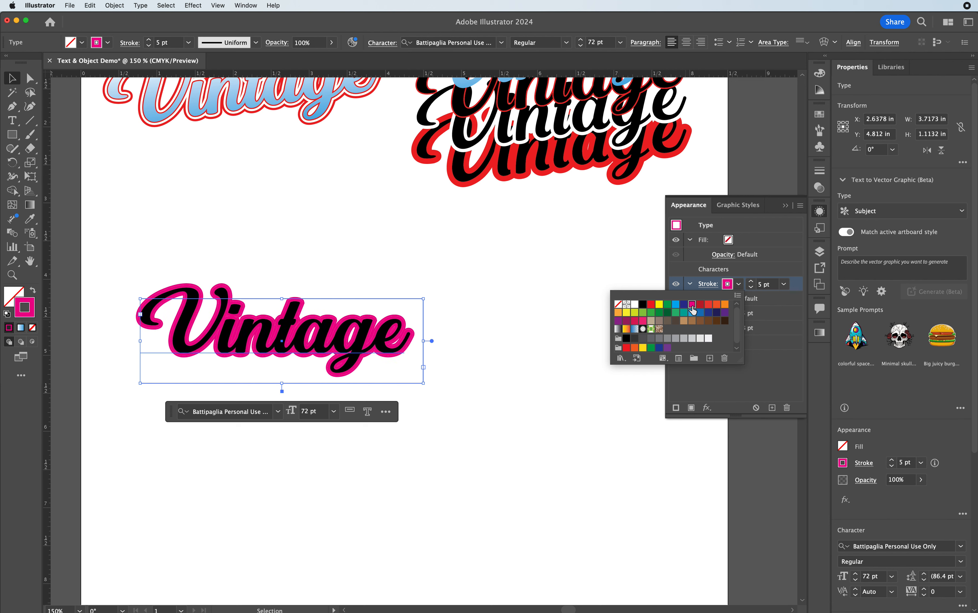
- Reduce the weight of the innermost magenta stroke on the live text to 2 pt
click(751, 287)
click(751, 287)
click(751, 288)
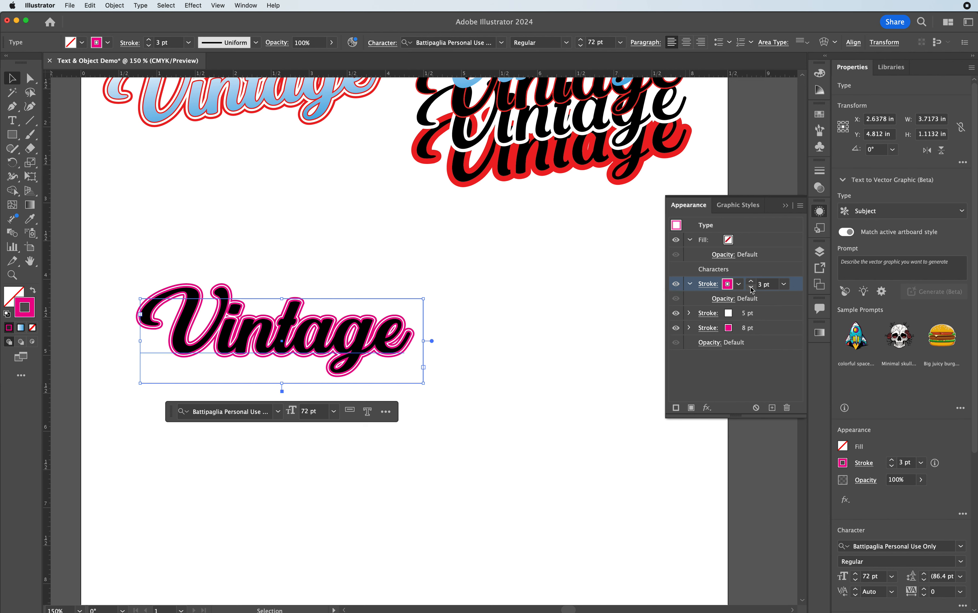
click(751, 288)
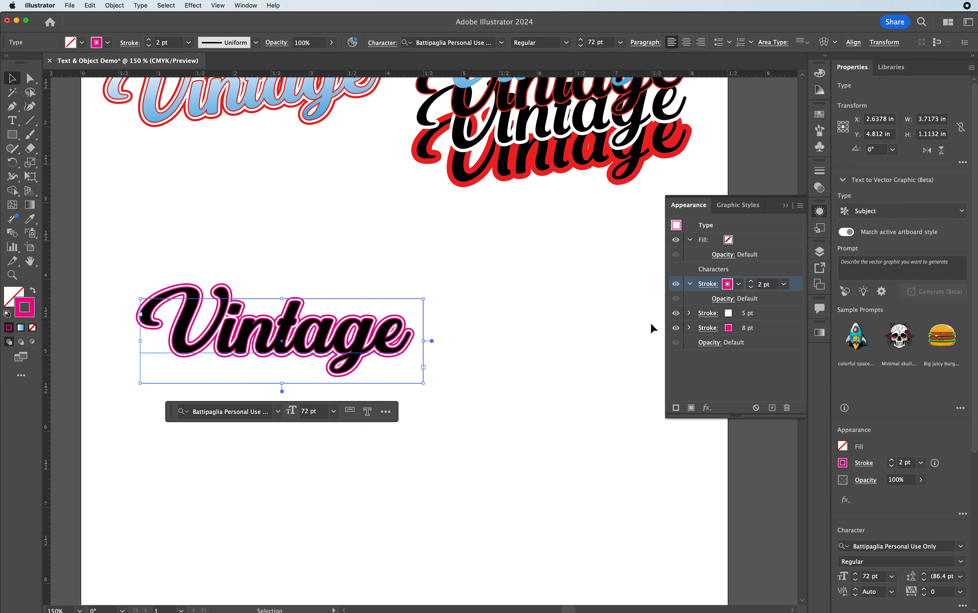
click(792, 255)
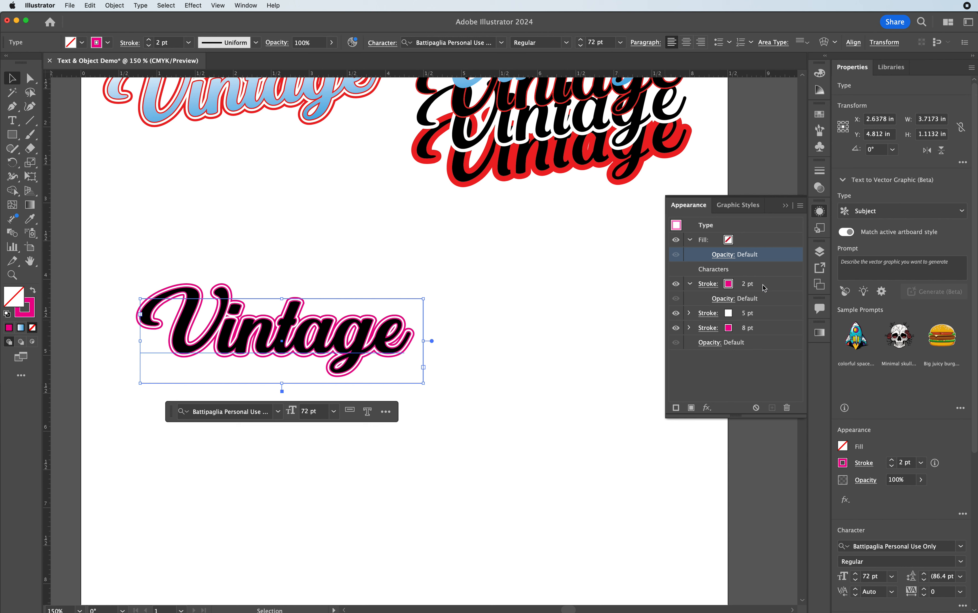
click(773, 288)
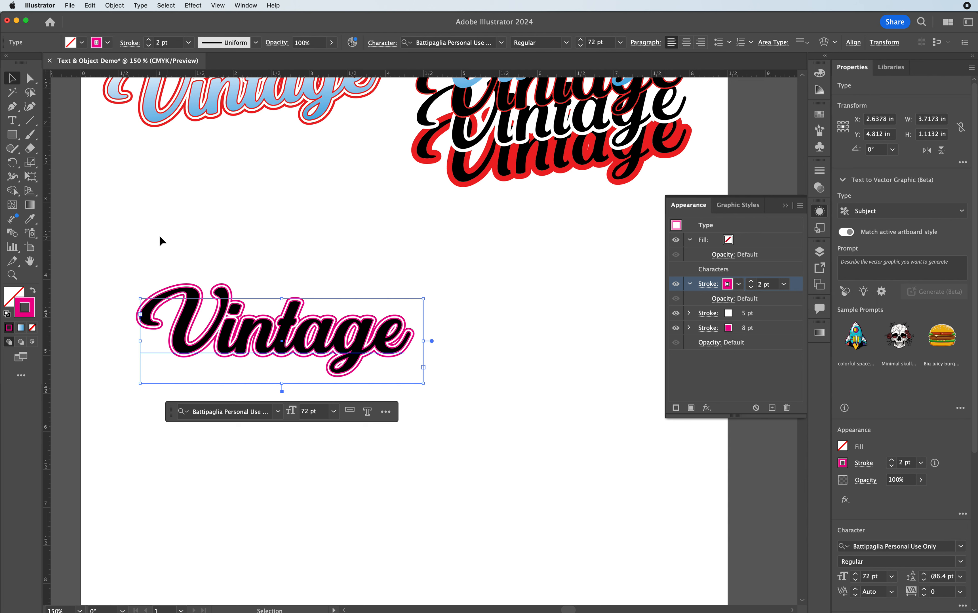
- Replace the "n" in the live Vintage text with a space and delete the letters after it
key(t)
click(280, 330)
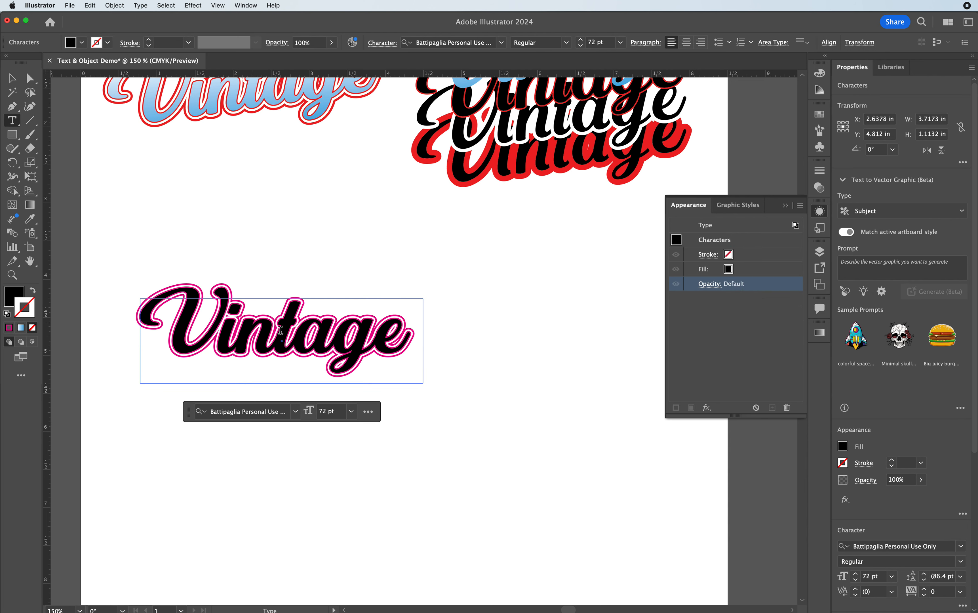
key(shift+Right)
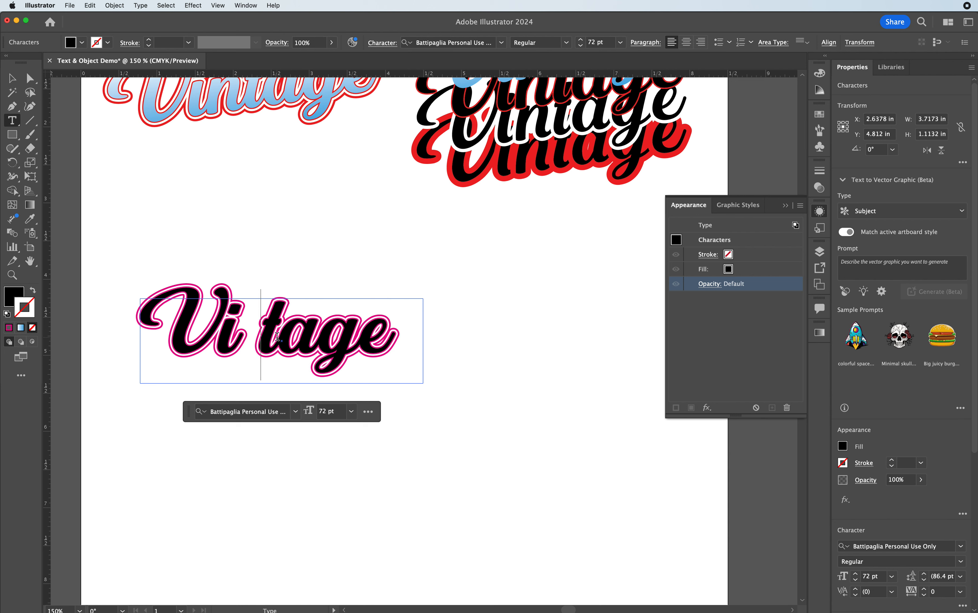
key(super+shift+Right)
key(BackSpace)
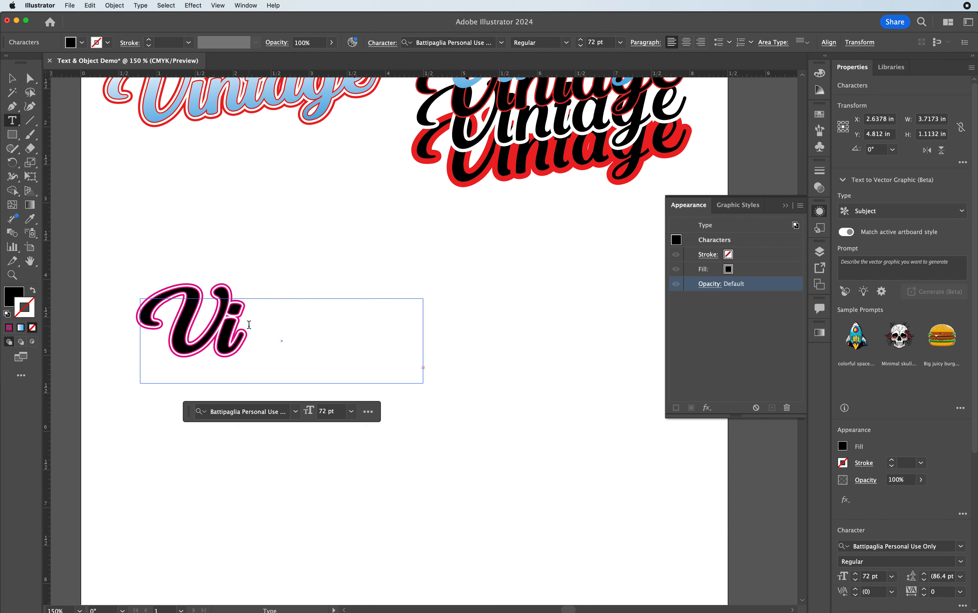
- Undo the deletion of "tage", replace the space with "n" to spell Vintage, and finish text editing
key(super+z)
key(super+shift+z)
key(super+z)
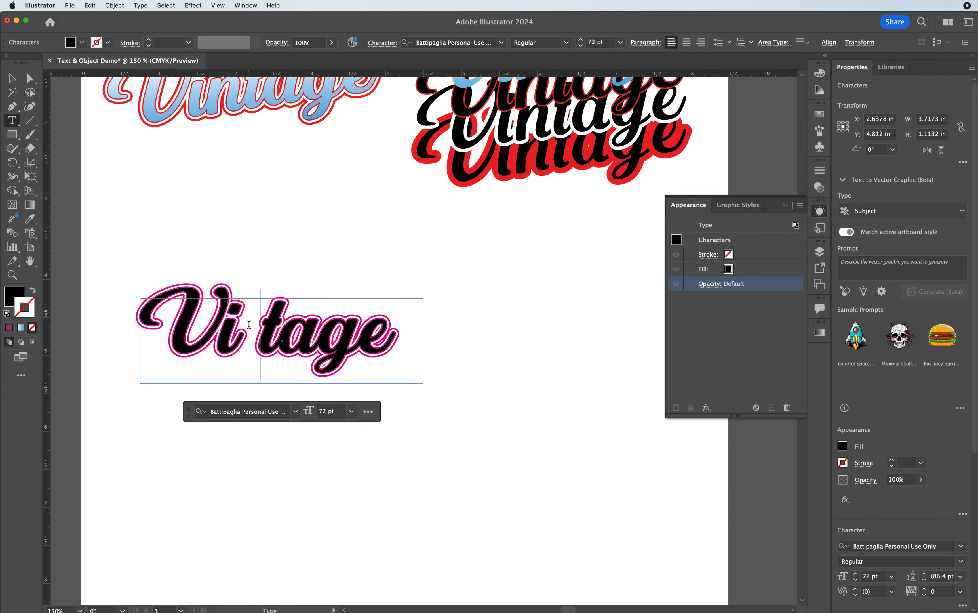
key(BackSpace)
text(n)
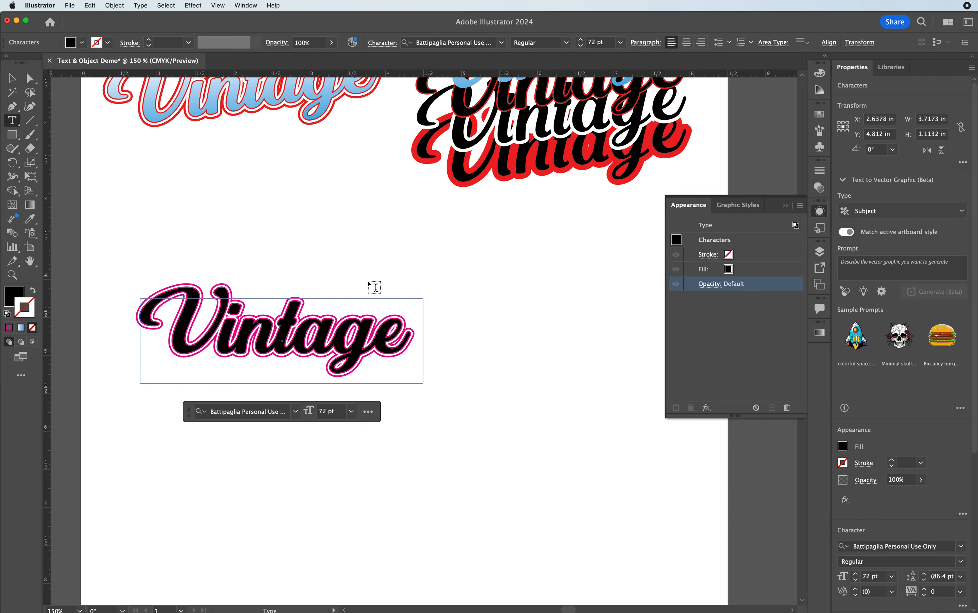
click(13, 78)
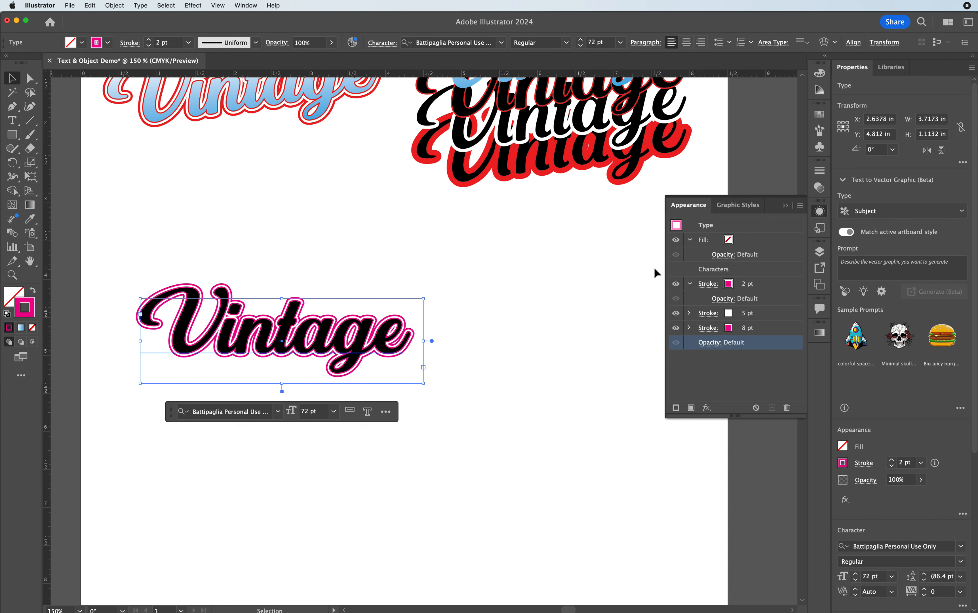
- Fill the live Vintage text with the white-to-black linear gradient and redraw it vertically down the letters at -90°
click(728, 241)
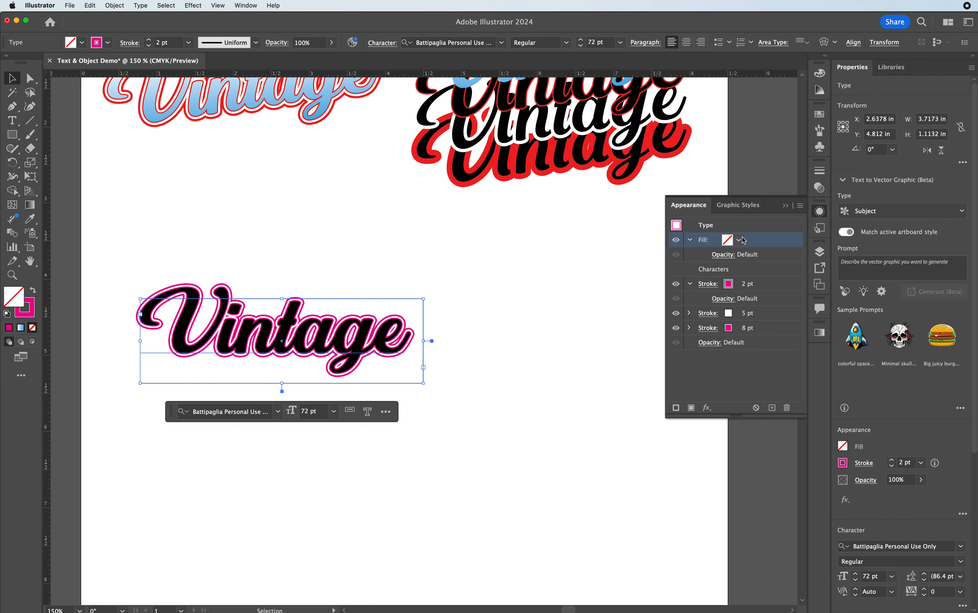
click(739, 241)
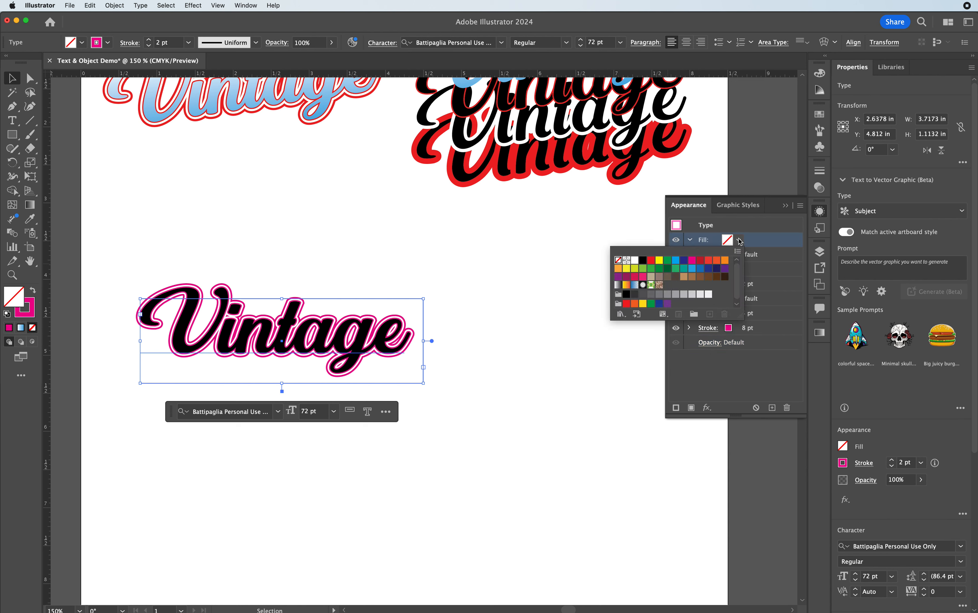
click(618, 285)
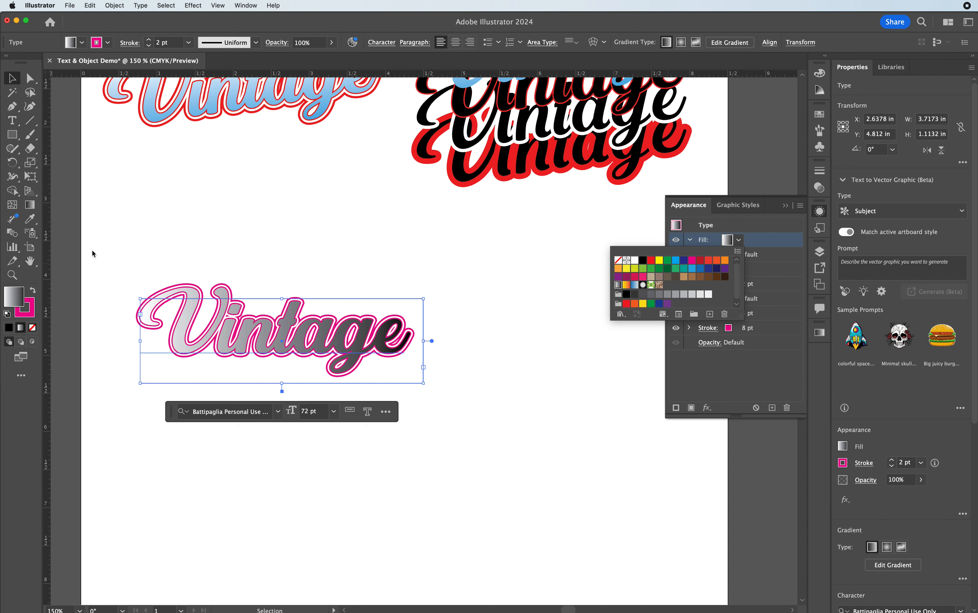
click(29, 205)
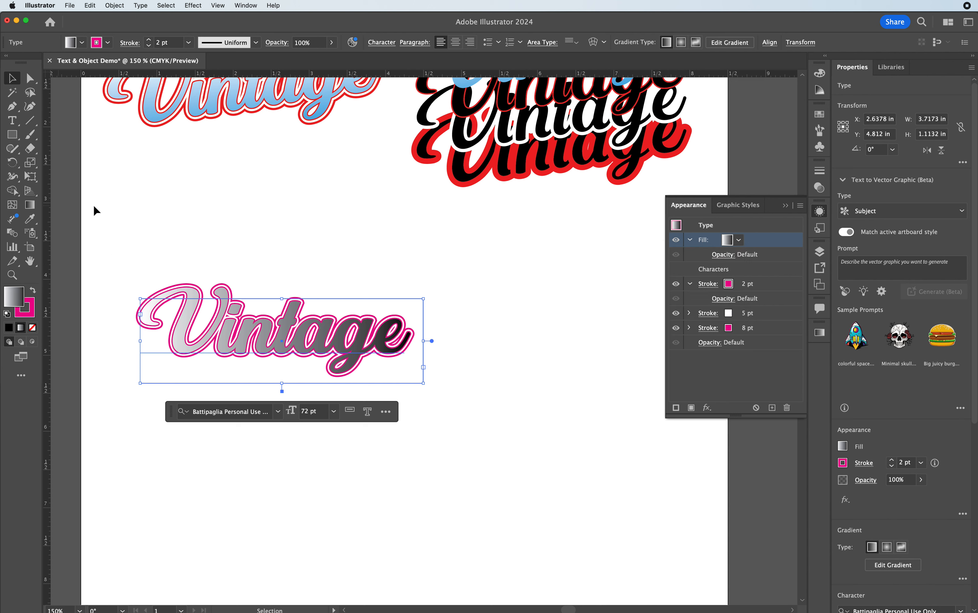
click(36, 210)
drag(272, 295, 264, 366)
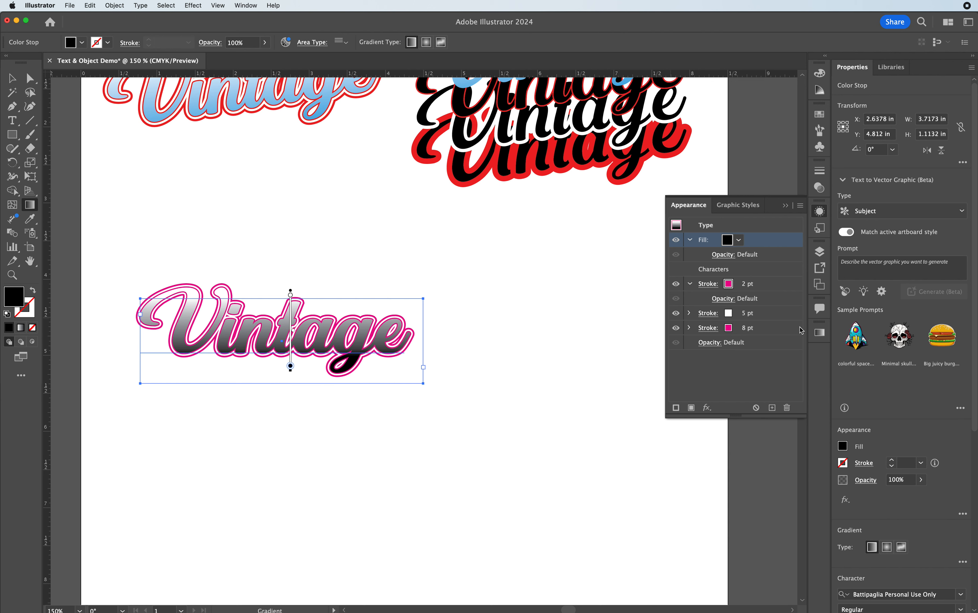
- Reverse the text's gradient so black is at the top and move the white color stop to about 50% location
click(819, 333)
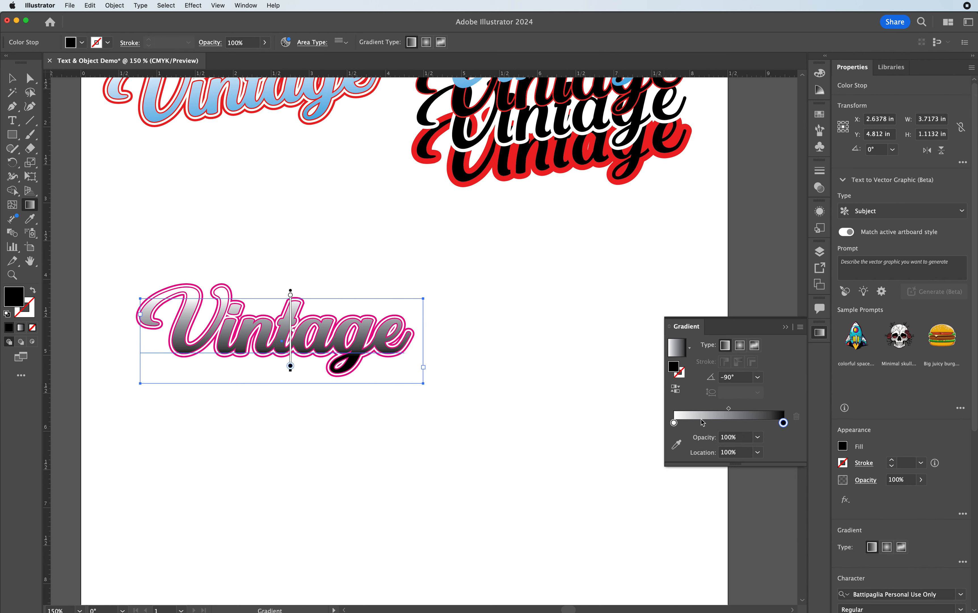
click(676, 389)
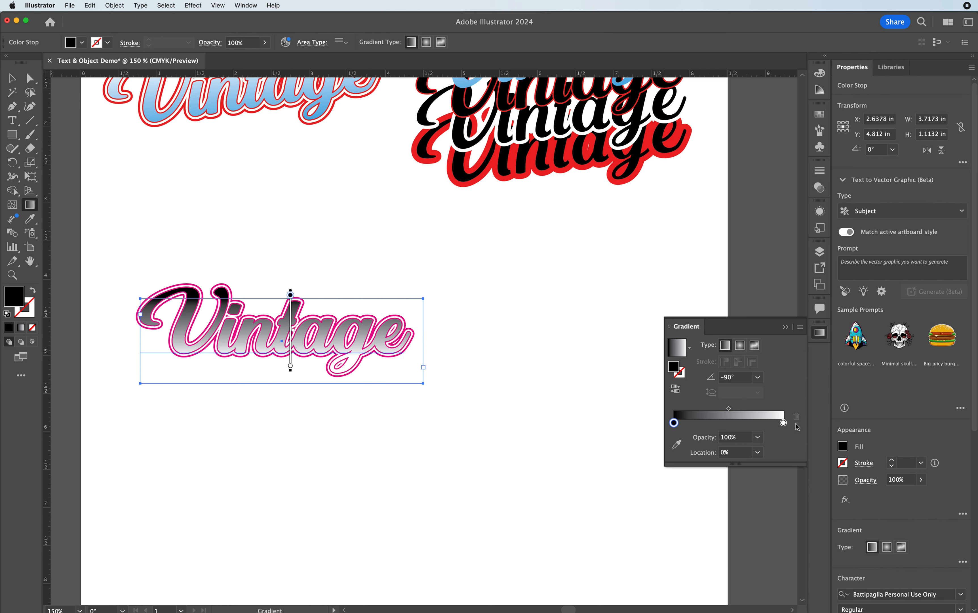
click(784, 423)
drag(785, 424, 729, 425)
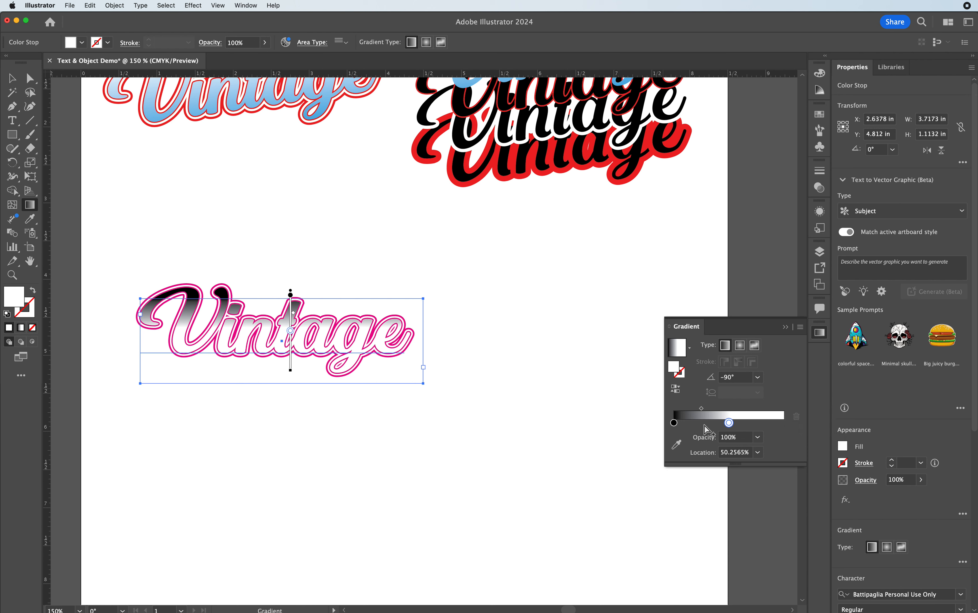
- Recolor the gradient's black stop to dark blue with C 100, M 100, Y 0 and K 43
click(674, 423)
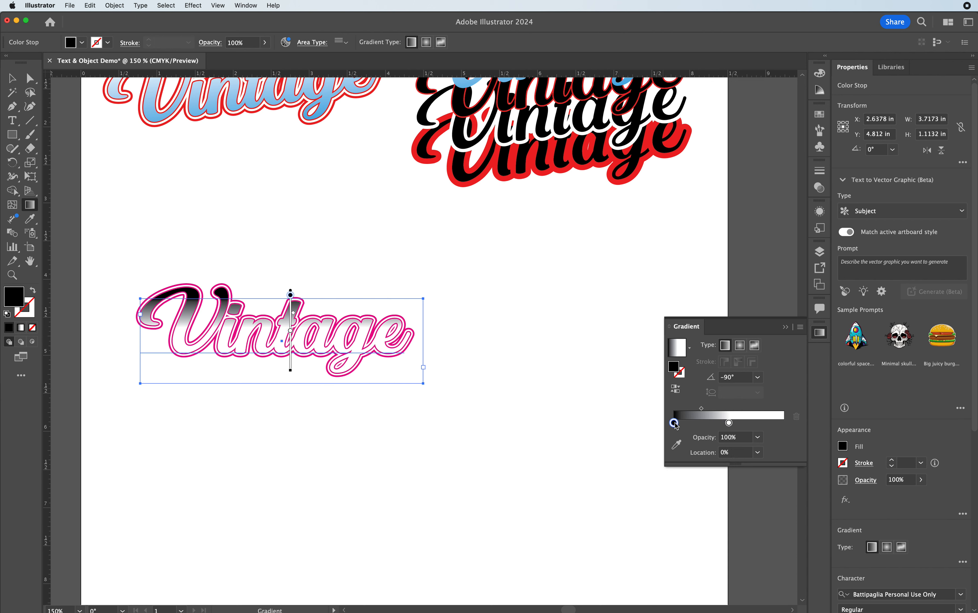
double_click(674, 423)
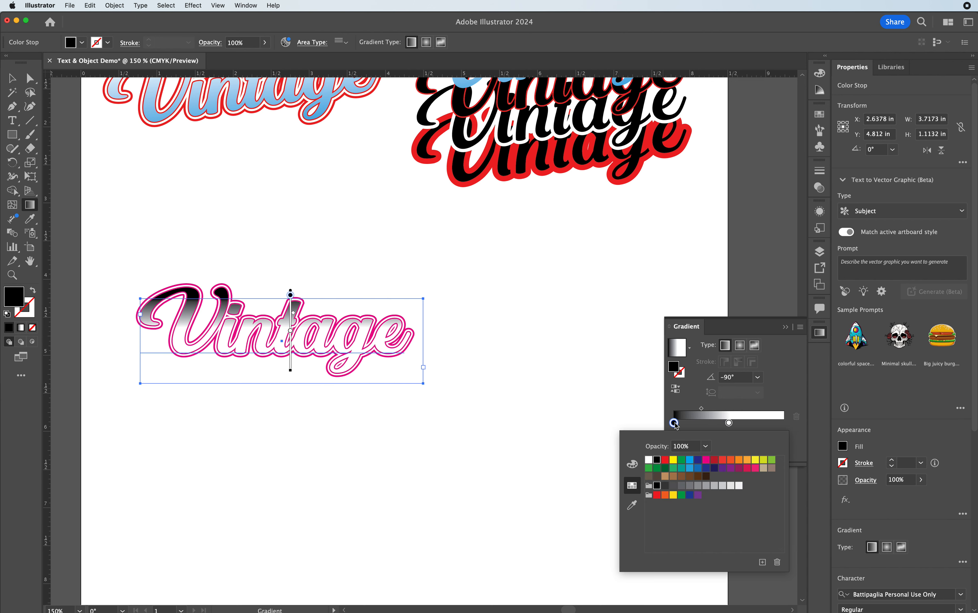
click(715, 468)
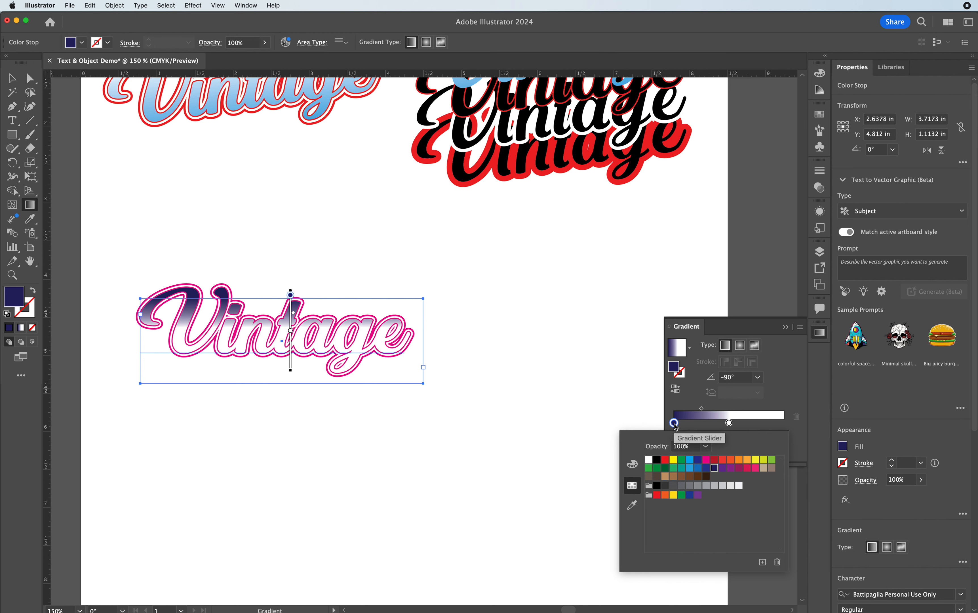
click(633, 465)
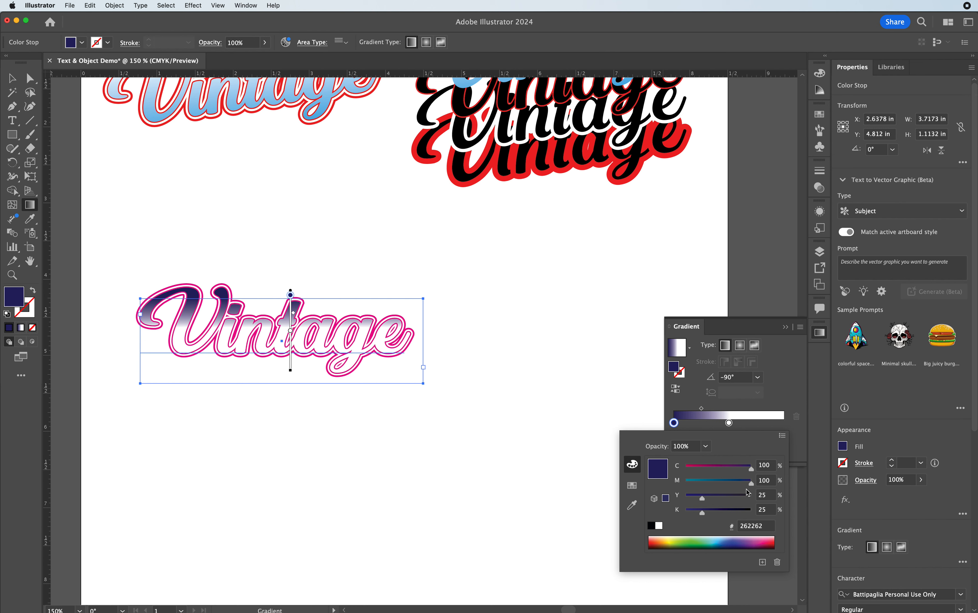
mouse_move(703, 498)
mouse_down()
mouse_move(670, 499)
mouse_move(714, 514)
mouse_up()
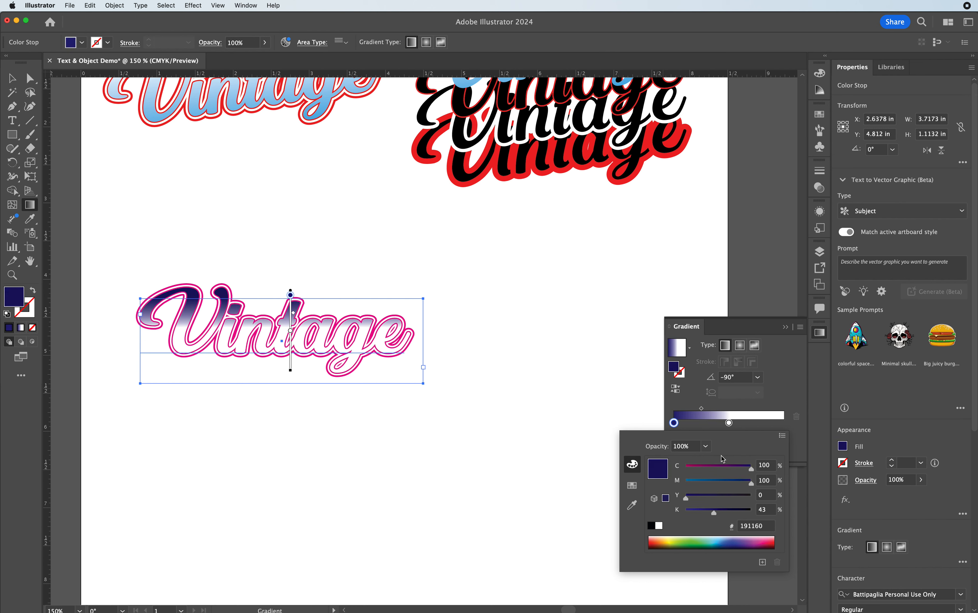
click(780, 394)
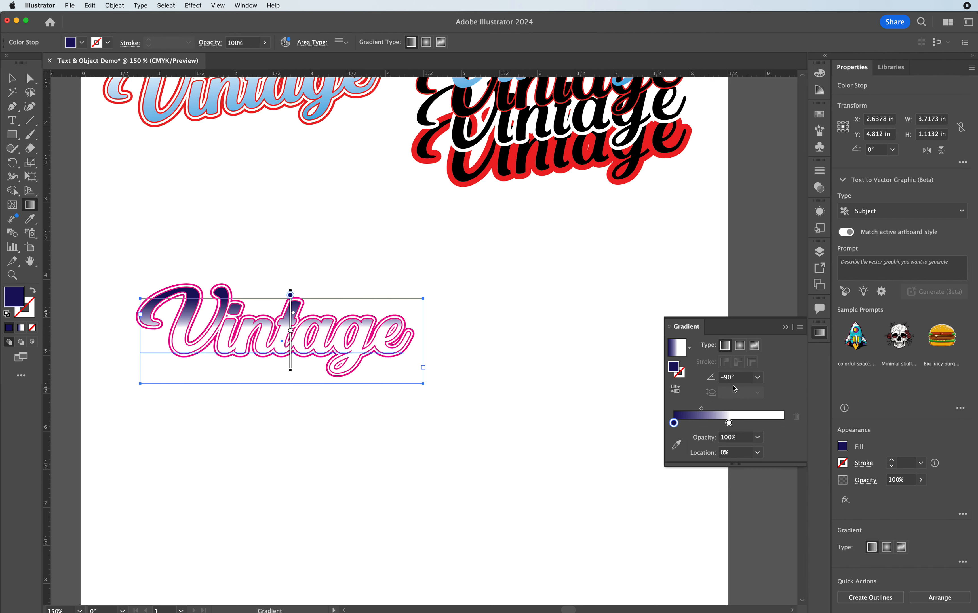
- Add a gradient stop at about 27% and recolor it medium blue with C 100, M 24, Y 0 and K 20.08
click(704, 426)
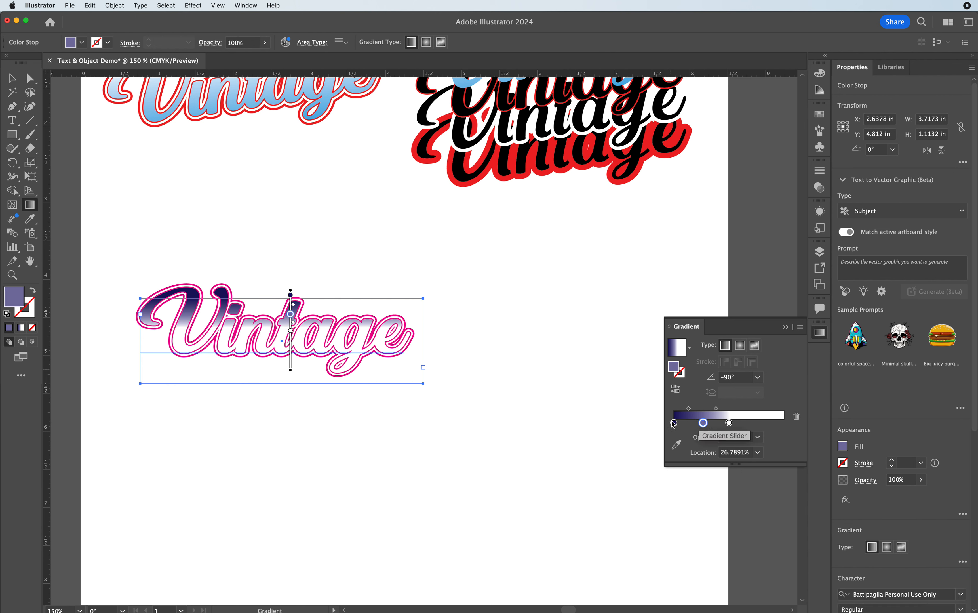
double_click(704, 424)
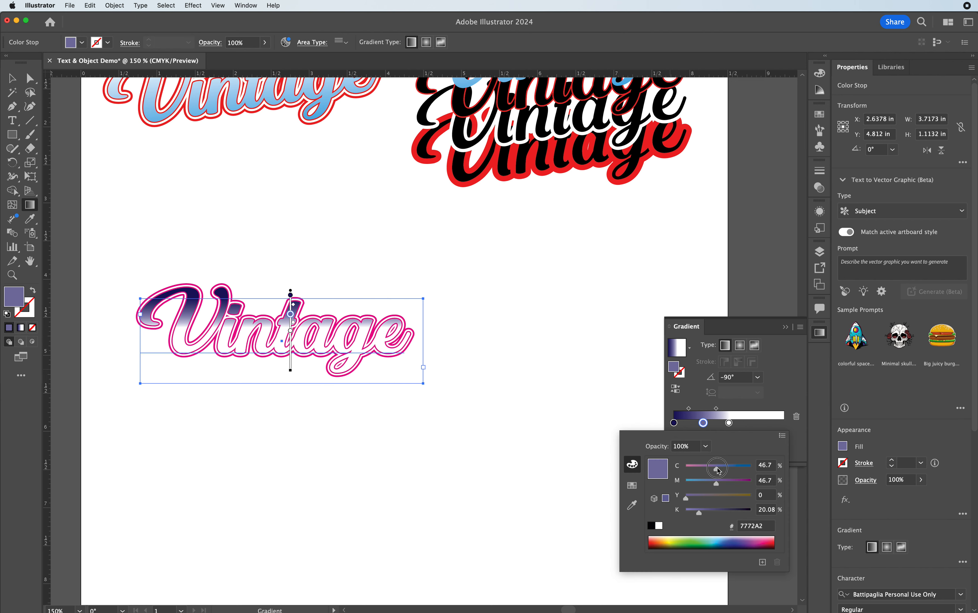
drag(717, 468, 752, 469)
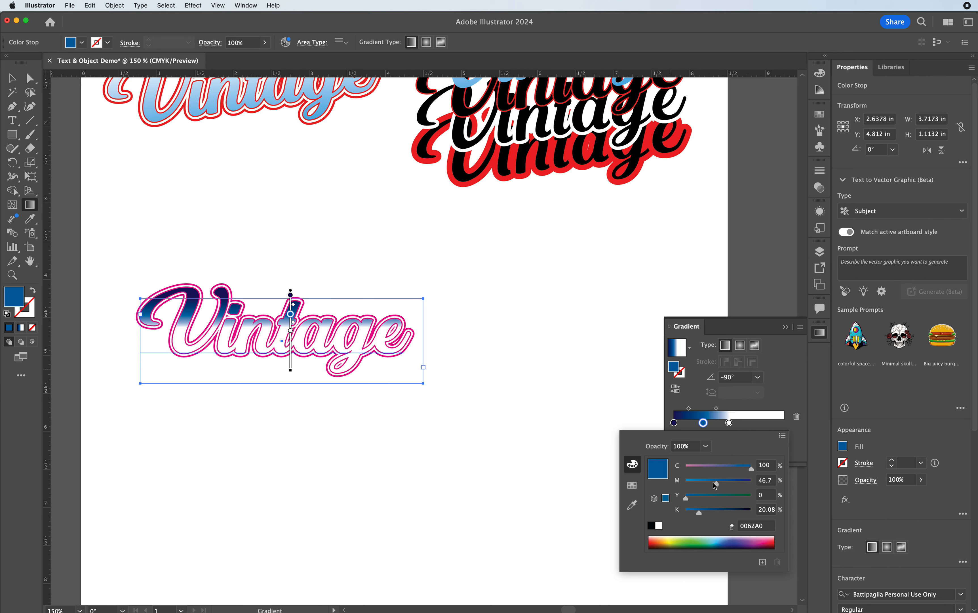
drag(716, 485, 702, 484)
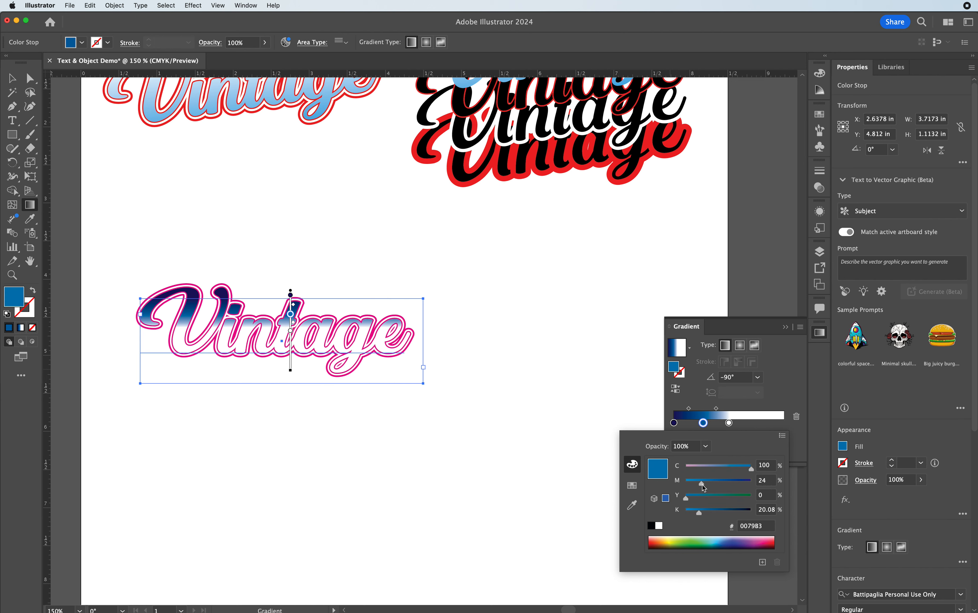
click(789, 396)
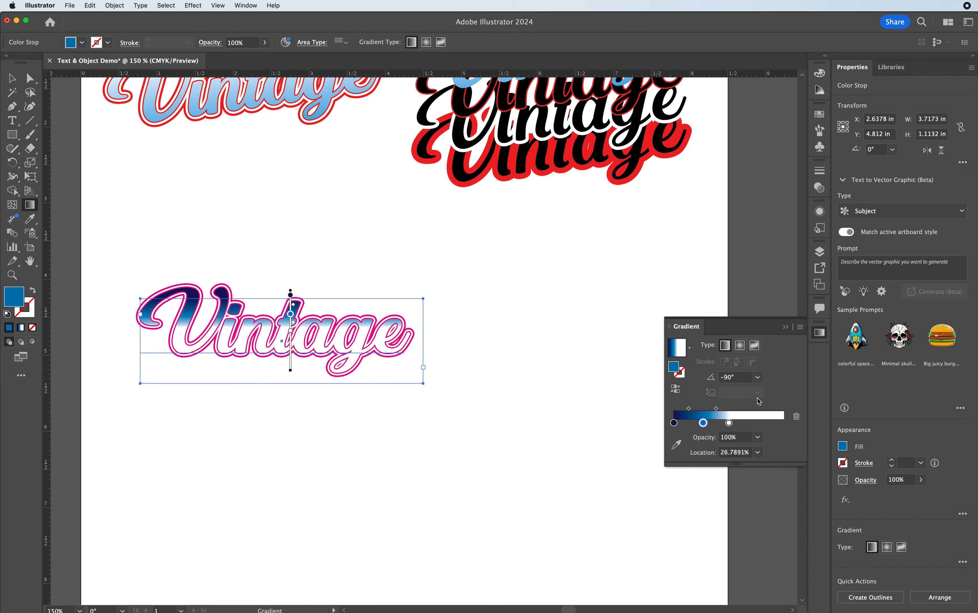
- Add three more white color stops to the text gradient at about 56%, 77% and 100%
click(736, 425)
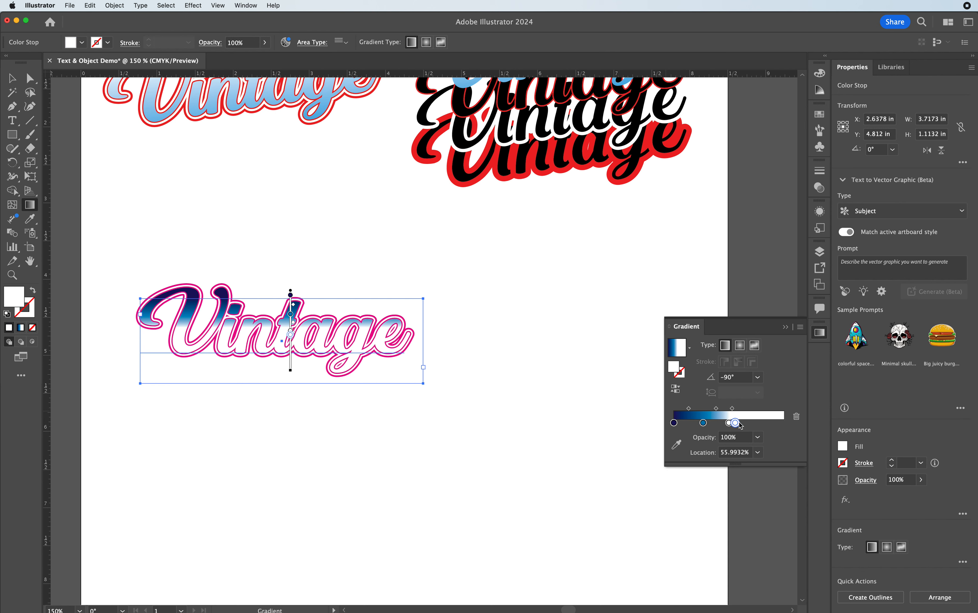
click(759, 424)
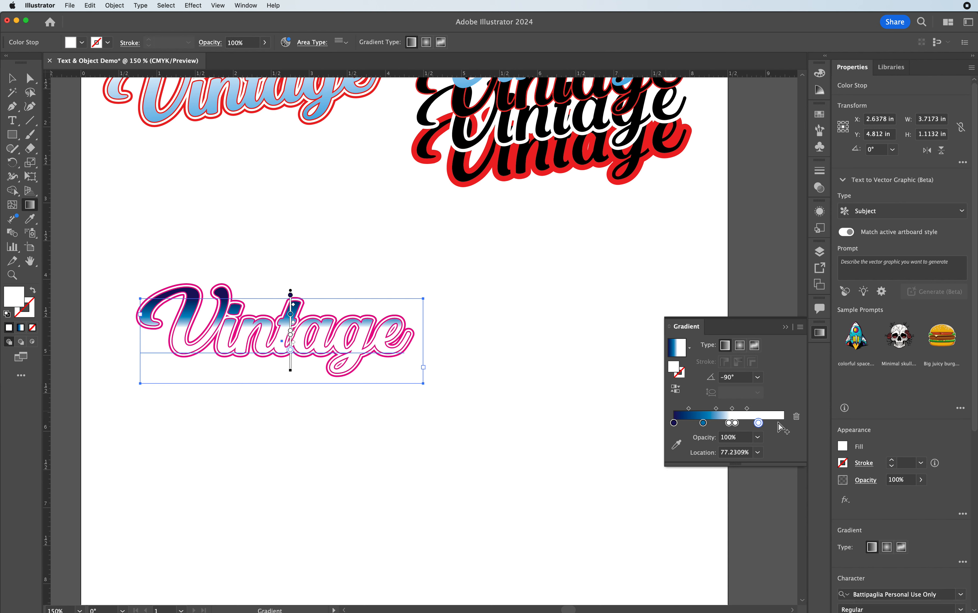
click(783, 423)
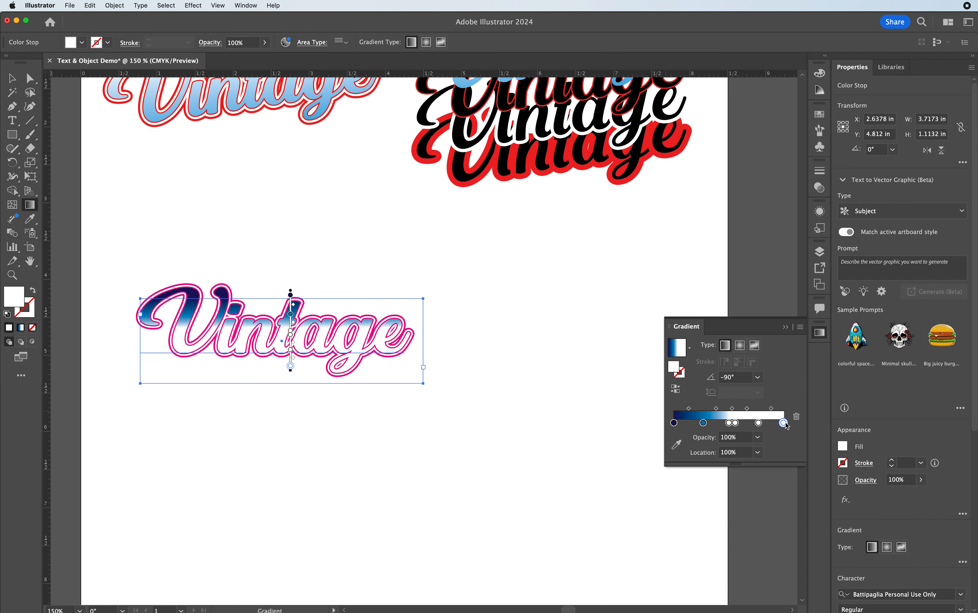
- Recolor the gradient stop at about 56% to dark purple with M 100, Y 0, K 49 and cyan below 72
double_click(735, 424)
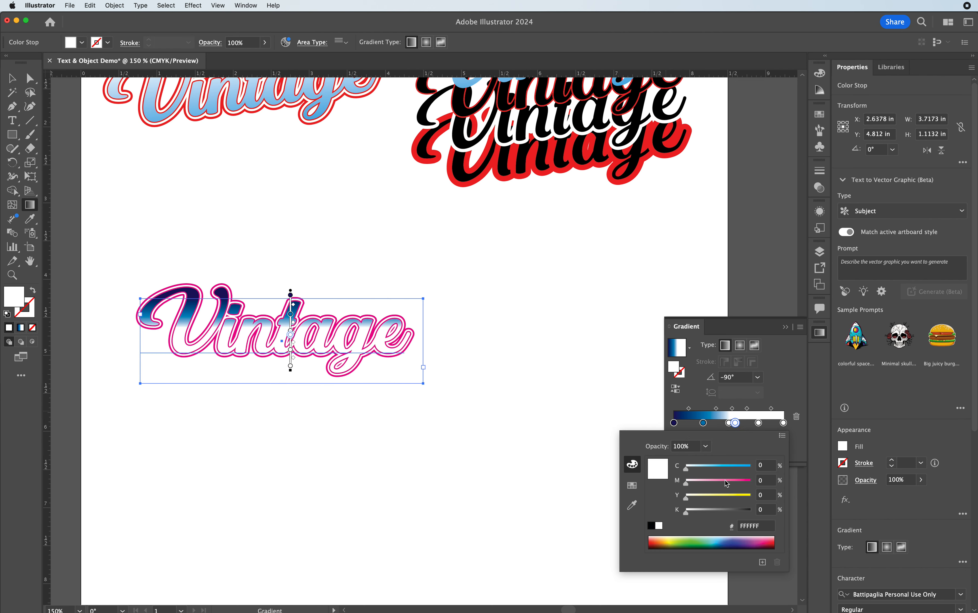
mouse_move(724, 481)
mouse_down()
mouse_move(755, 481)
mouse_move(759, 467)
mouse_move(739, 473)
mouse_up()
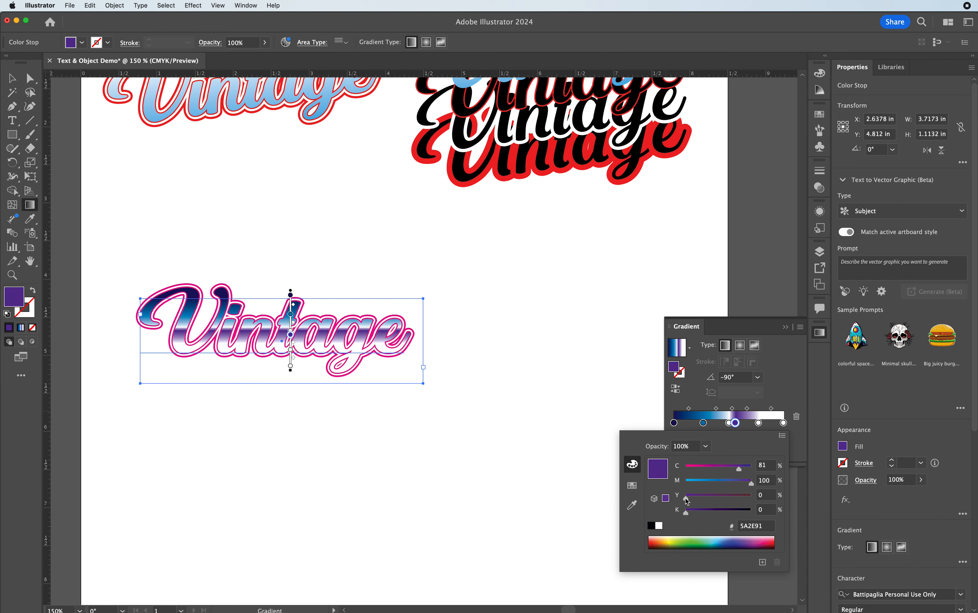
drag(686, 511, 708, 514)
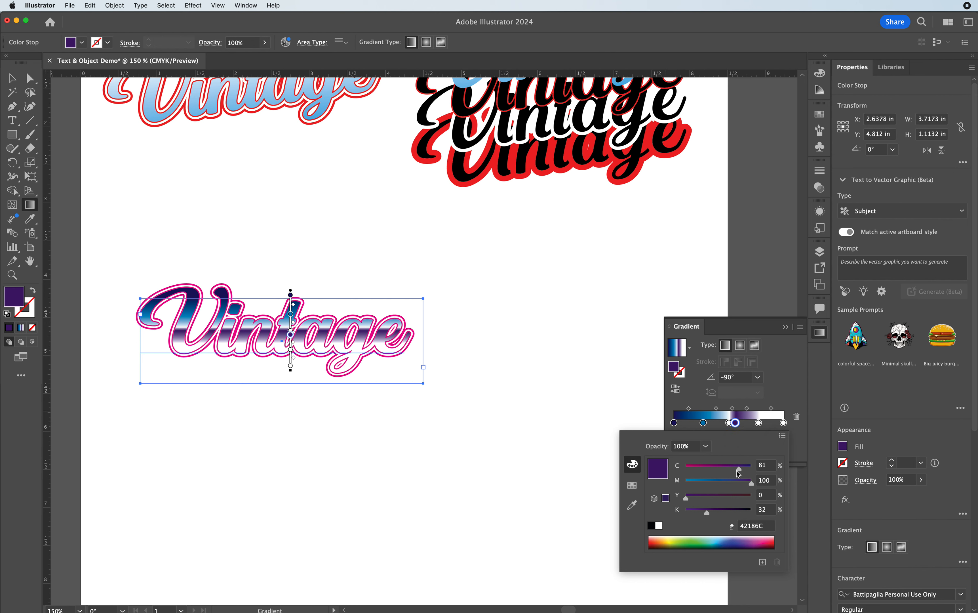
drag(740, 471, 734, 470)
drag(707, 513, 718, 513)
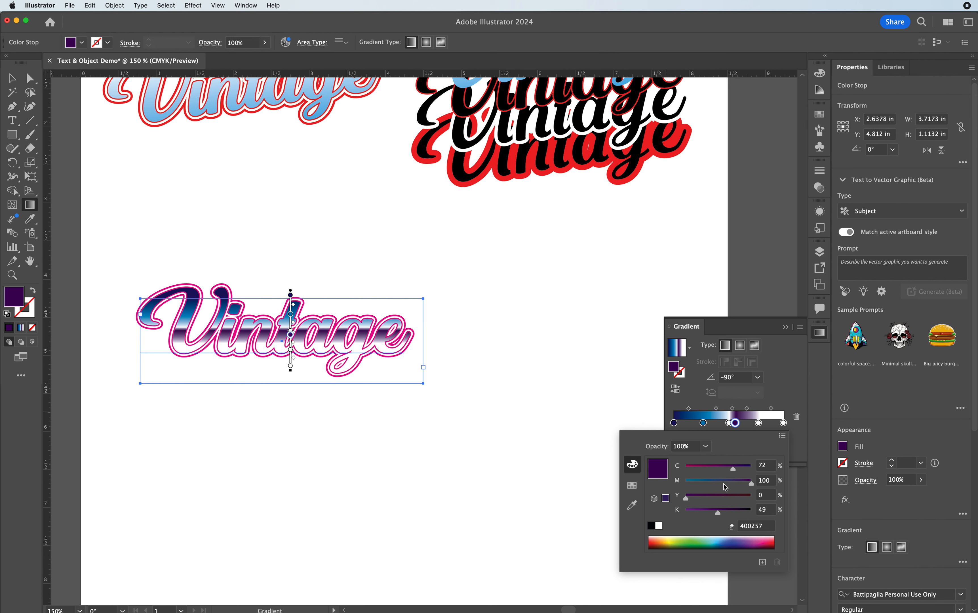
drag(733, 469, 723, 471)
click(761, 422)
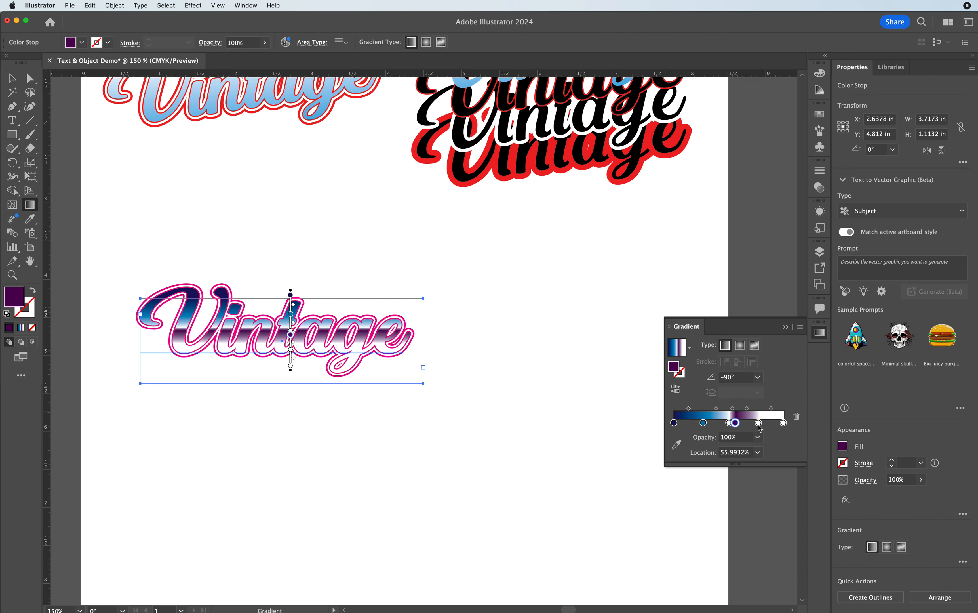
- Recolor the gradient stop at about 77% to magenta with C 20, M 100, Y 0 and K 0
double_click(758, 423)
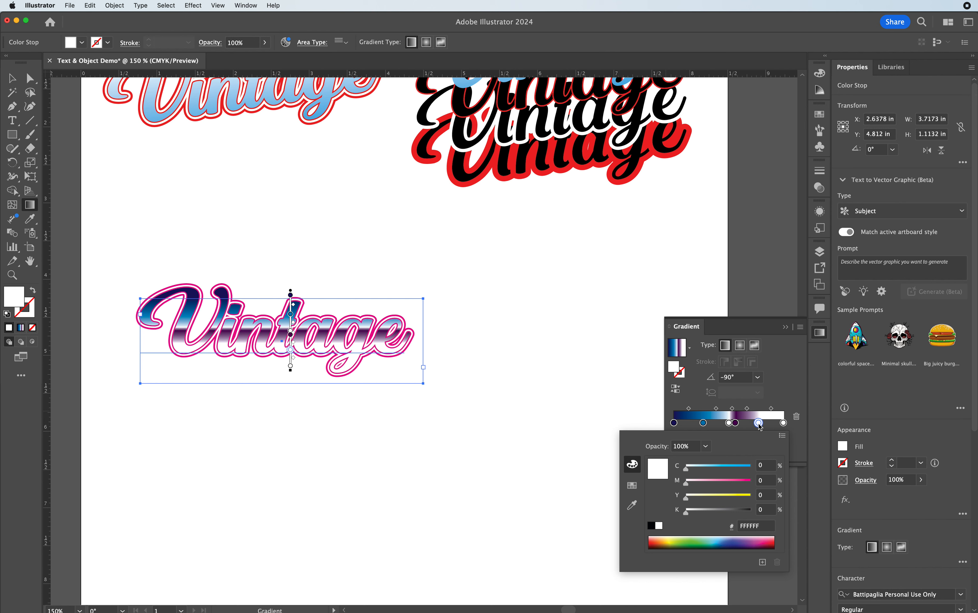
drag(686, 485, 752, 483)
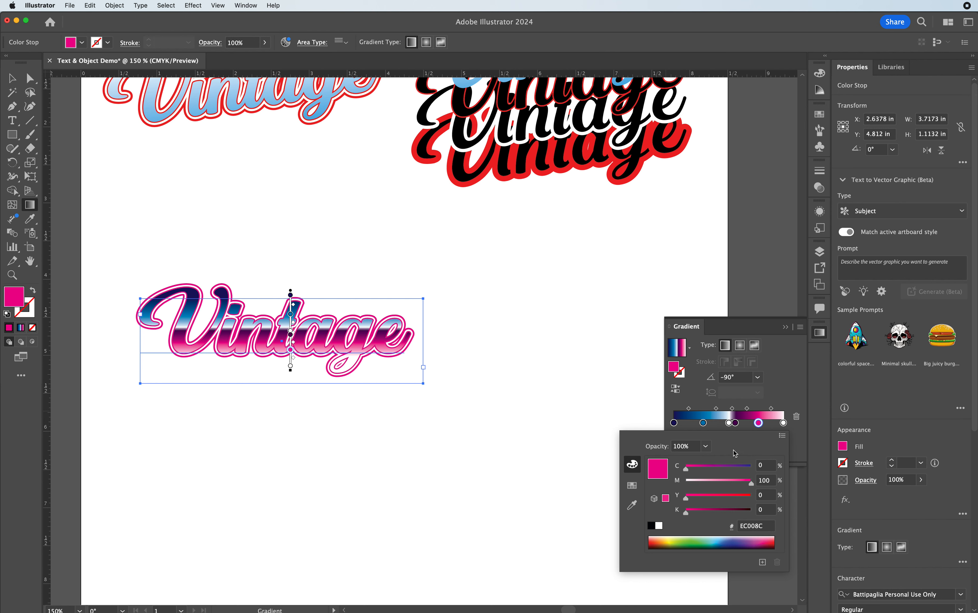
drag(693, 470, 699, 470)
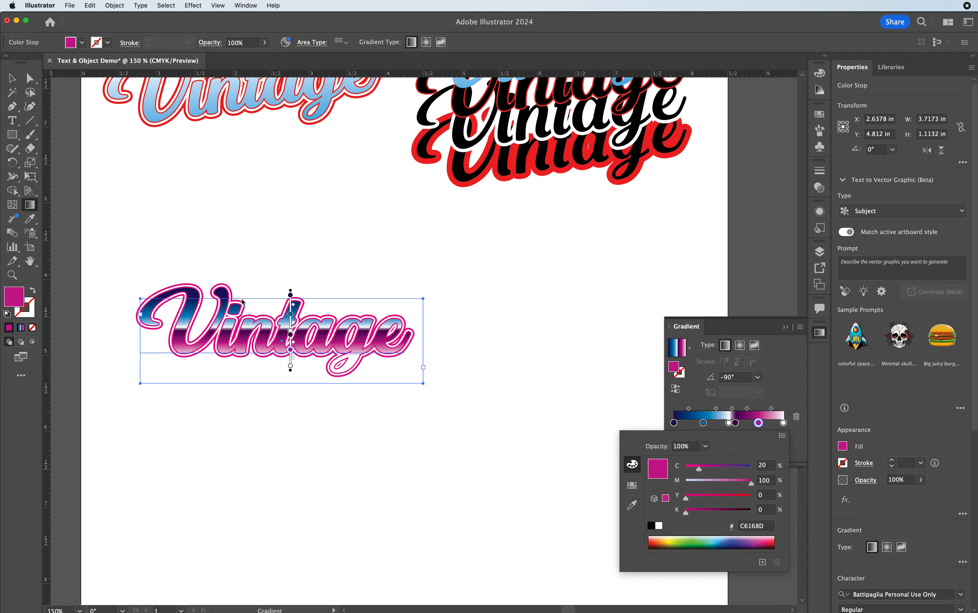
click(778, 396)
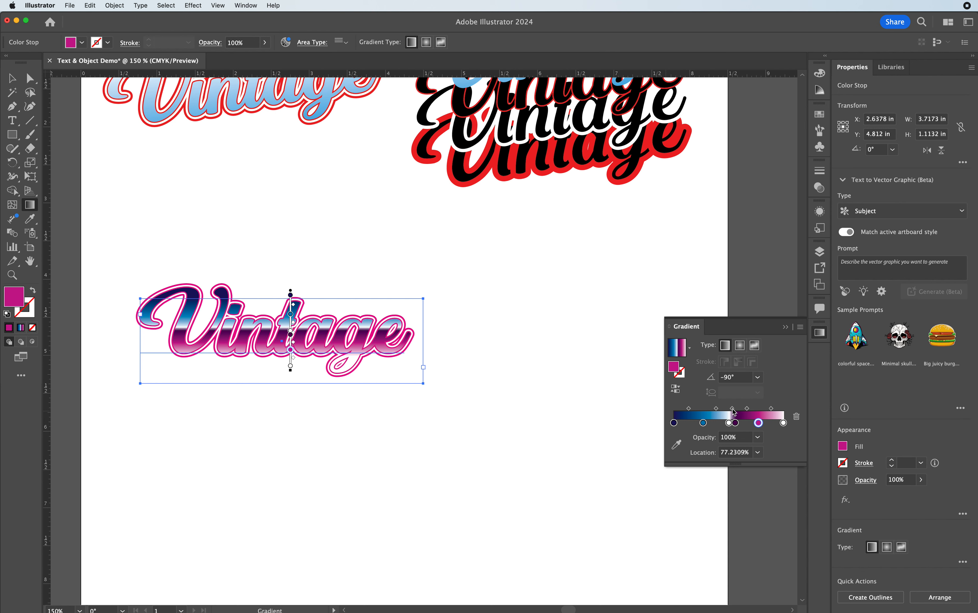
- Set the white-to-purple midpoint to 13% for a sharp horizon and redraw the gradient down the letters' full height at about -91°
drag(733, 411, 721, 409)
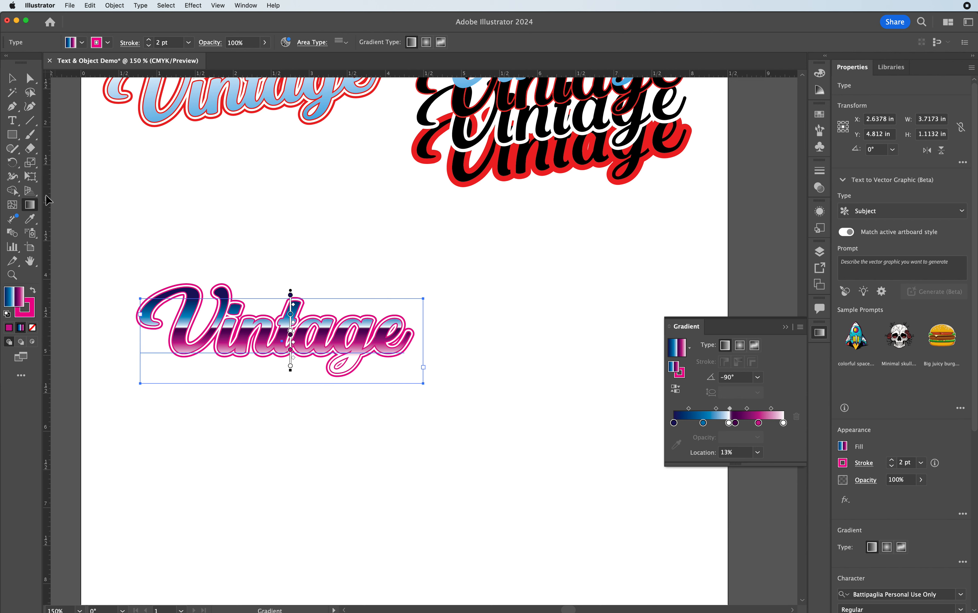
click(31, 205)
drag(260, 291, 257, 376)
drag(254, 295, 263, 363)
drag(227, 278, 324, 389)
drag(285, 280, 290, 386)
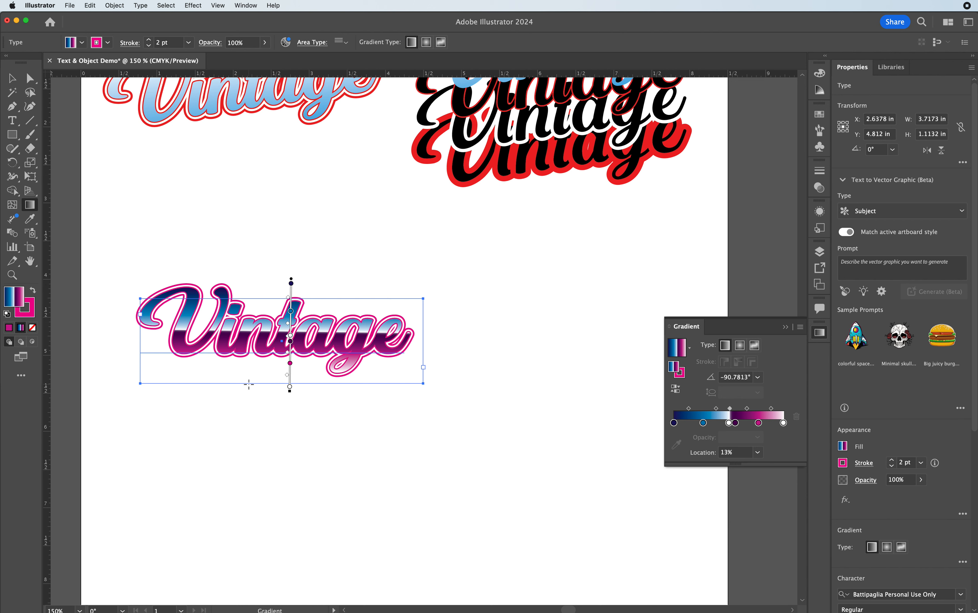
- Rotate the live Vintage text counterclockwise by about 8° and deselect it
click(12, 162)
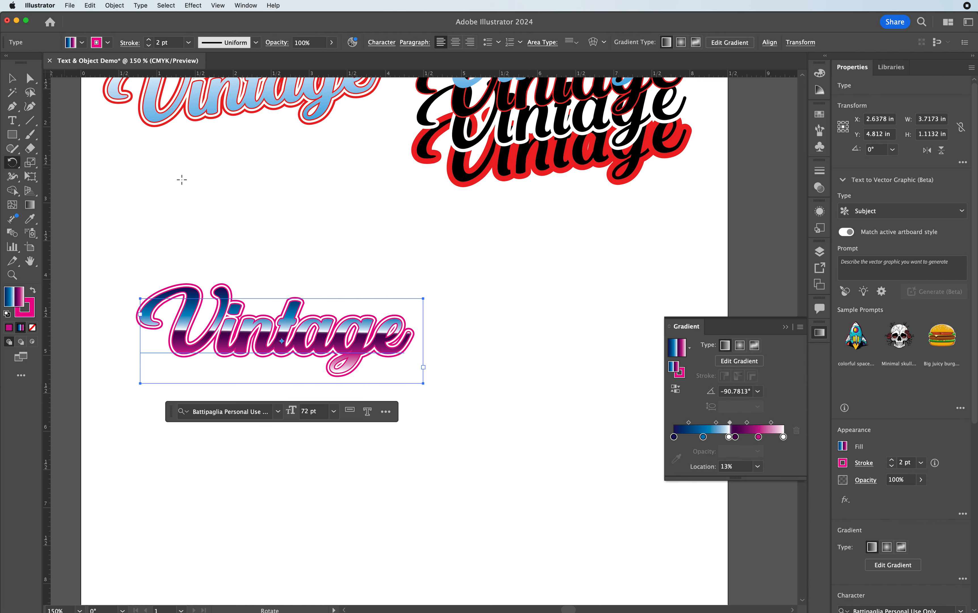
drag(455, 292, 433, 282)
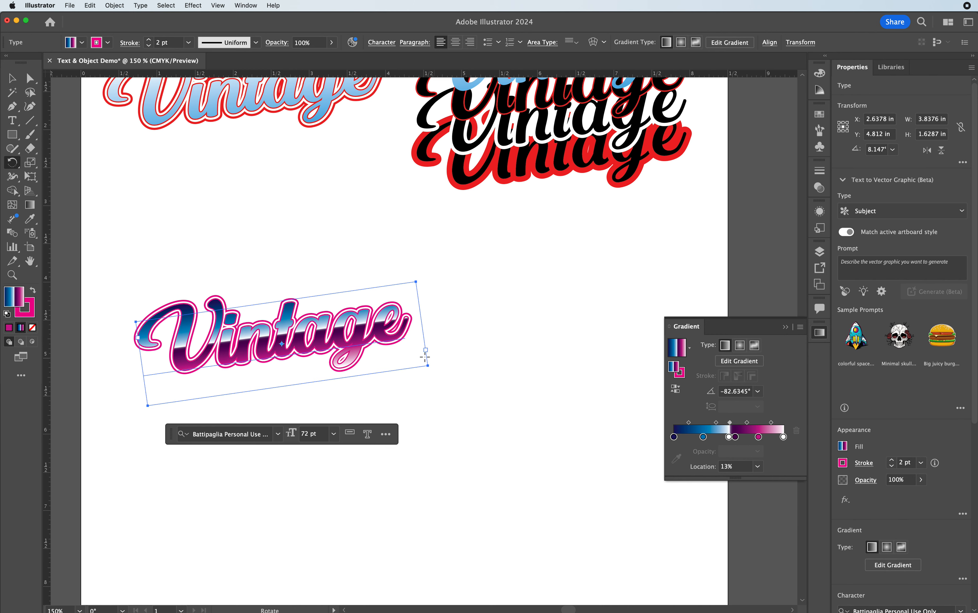
click(12, 78)
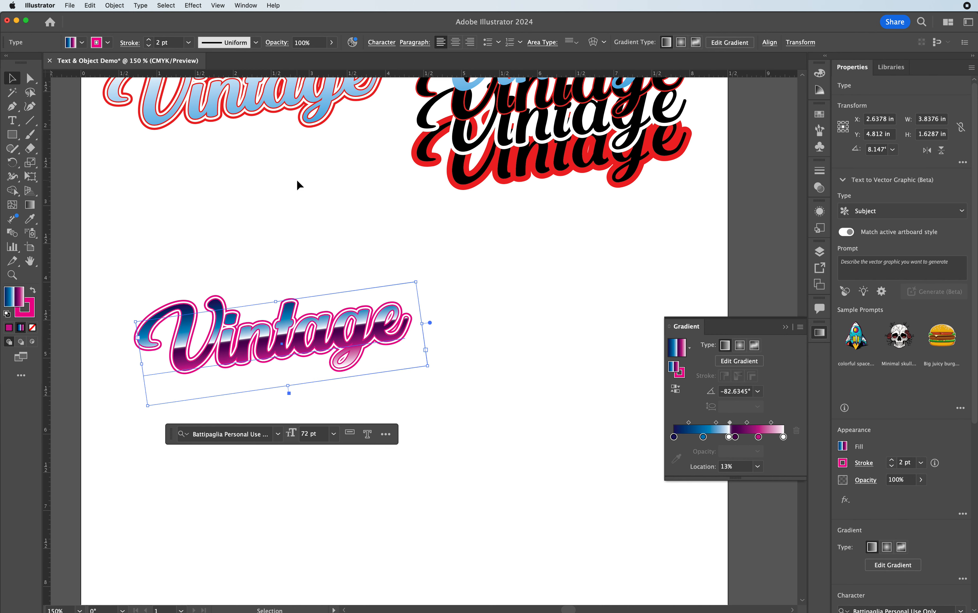
click(392, 207)
- Move the rotated Vintage text up beneath the blue-and-red version, show its appearance attributes and deselect it
scroll(353, 259, up, 3)
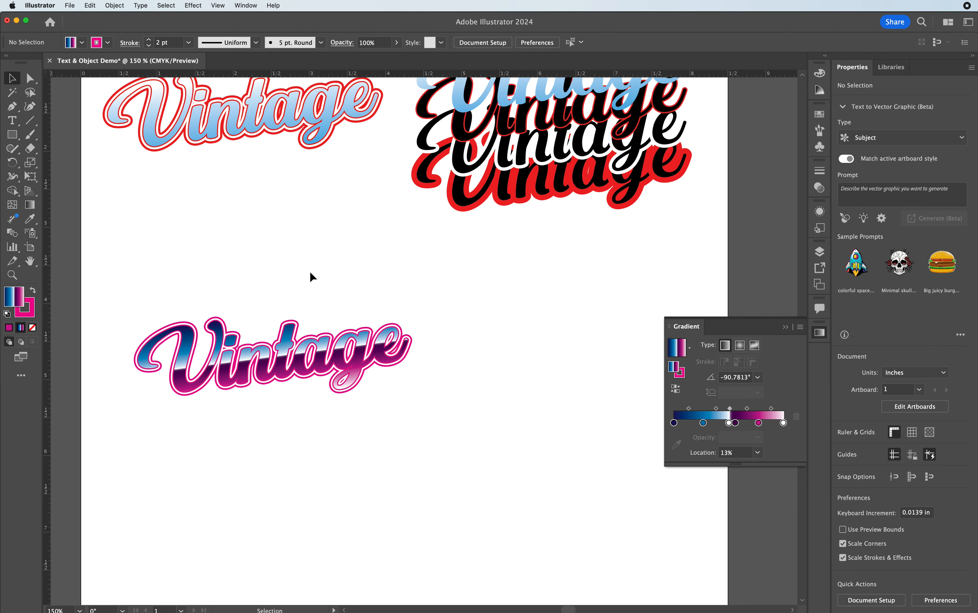
click(286, 371)
drag(286, 371, 263, 254)
click(433, 304)
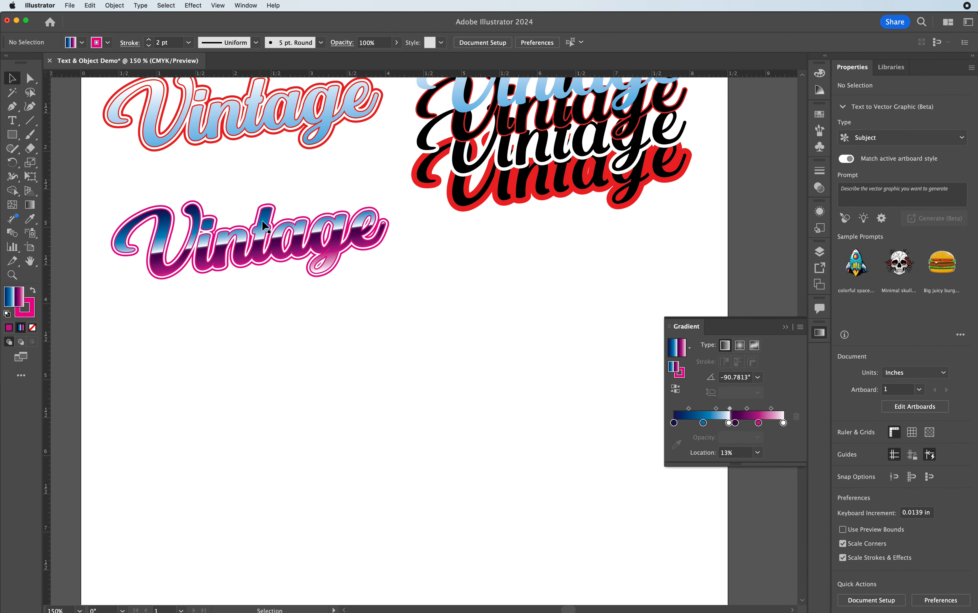
scroll(312, 172, up, 10)
scroll(269, 263, down, 1)
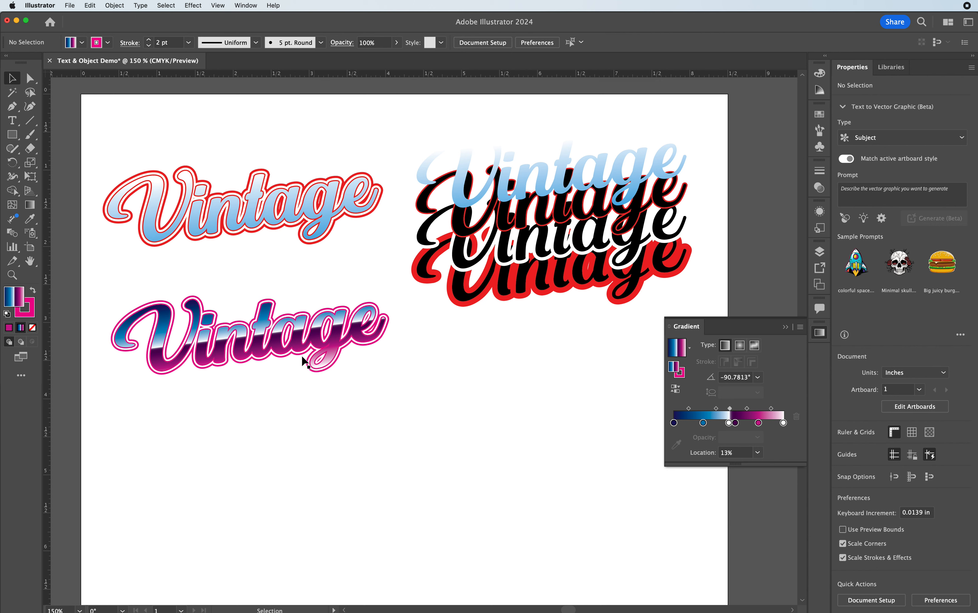
mouse_move(277, 333)
mouse_down()
mouse_move(290, 387)
mouse_move(279, 337)
mouse_up()
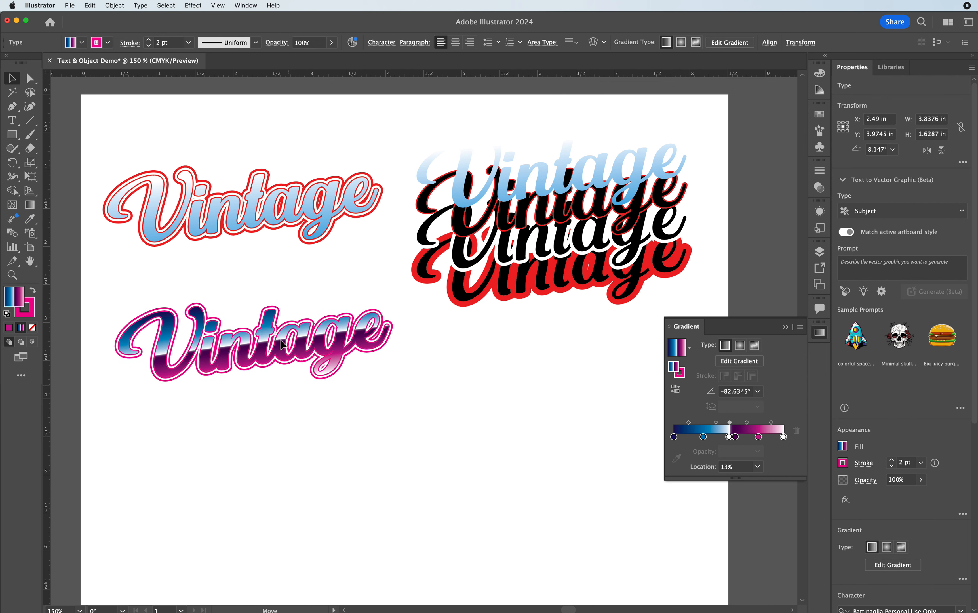
click(822, 213)
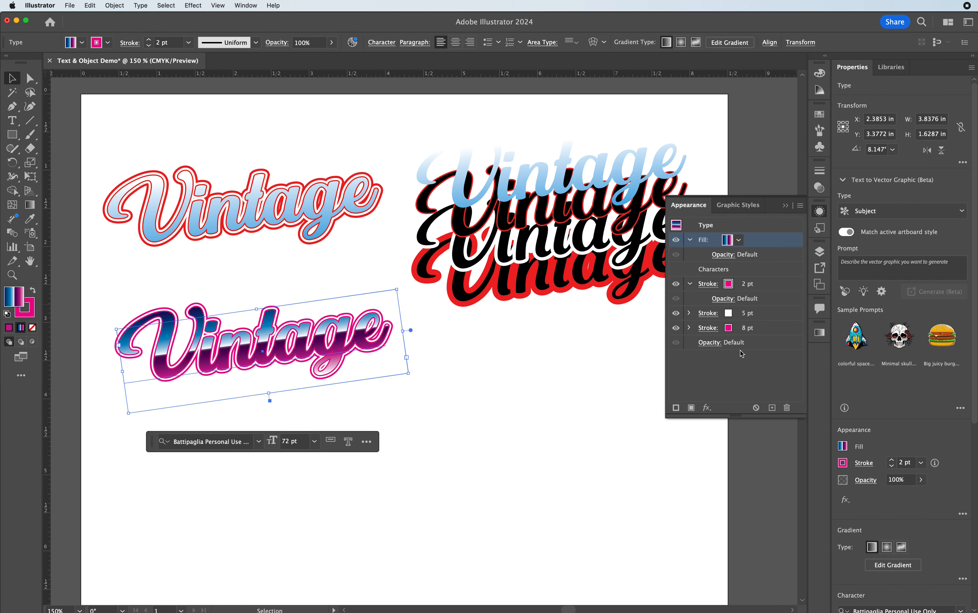
click(280, 299)
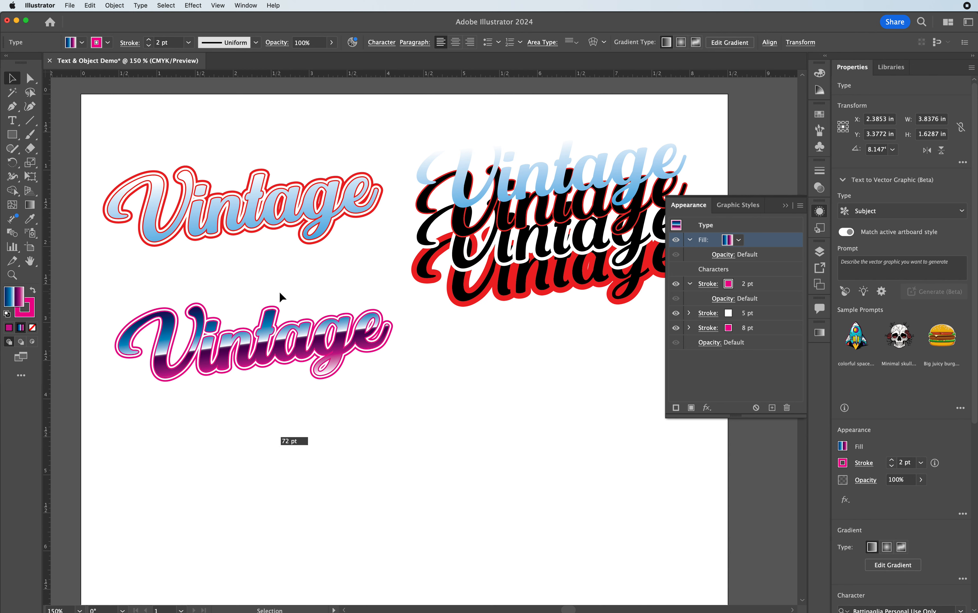
- Start a Pen path below the magenta-and-blue Vintage text with one sagging curved segment, default 1 pt black stroke and no fill
scroll(414, 436, down, 4)
scroll(417, 441, down, 2)
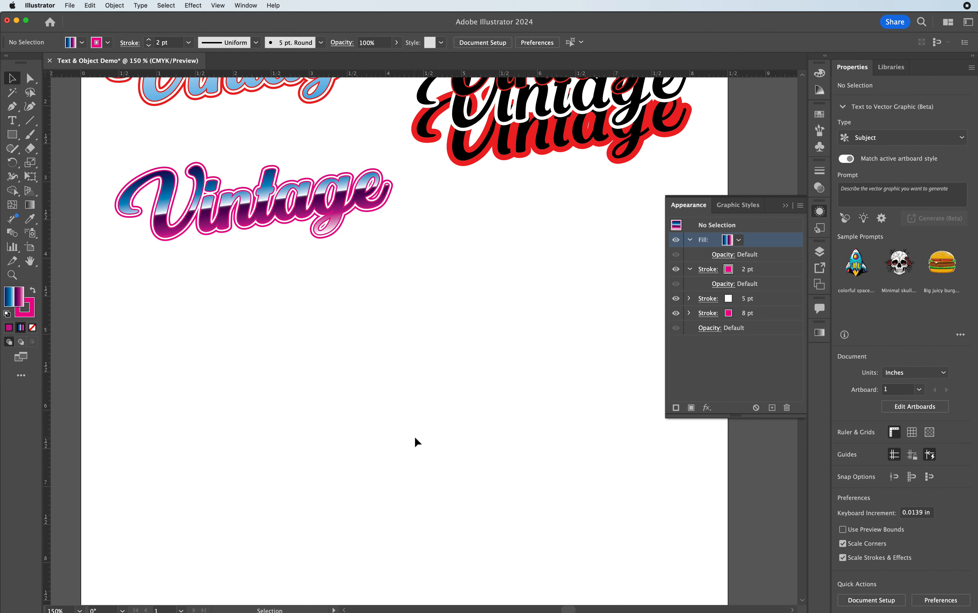
scroll(415, 438, down, 3)
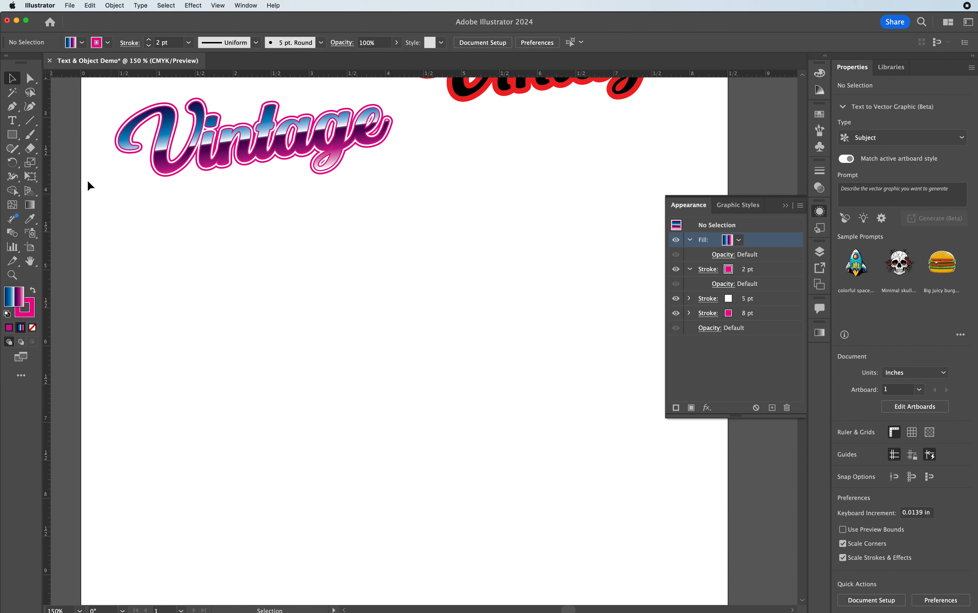
click(12, 107)
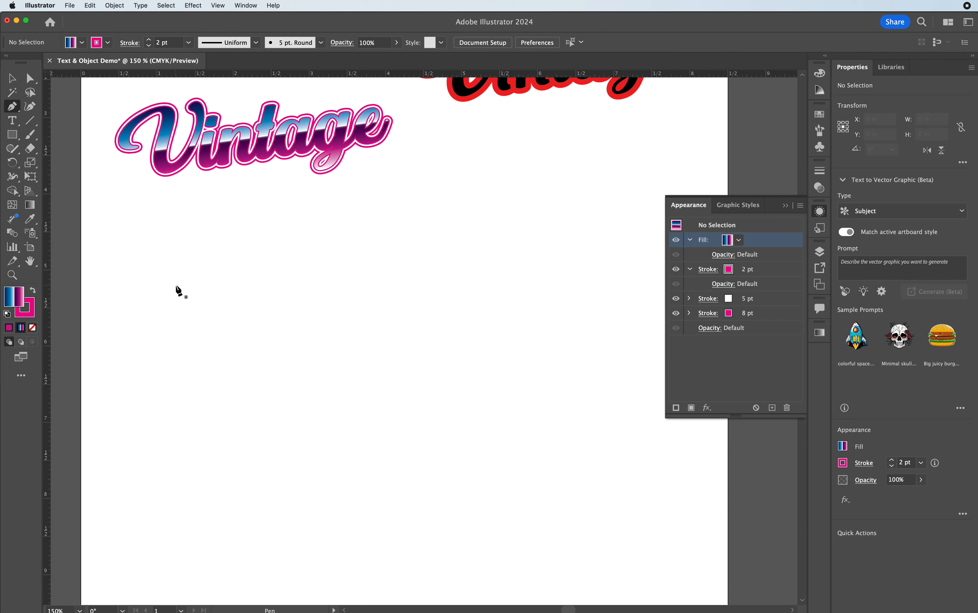
click(167, 273)
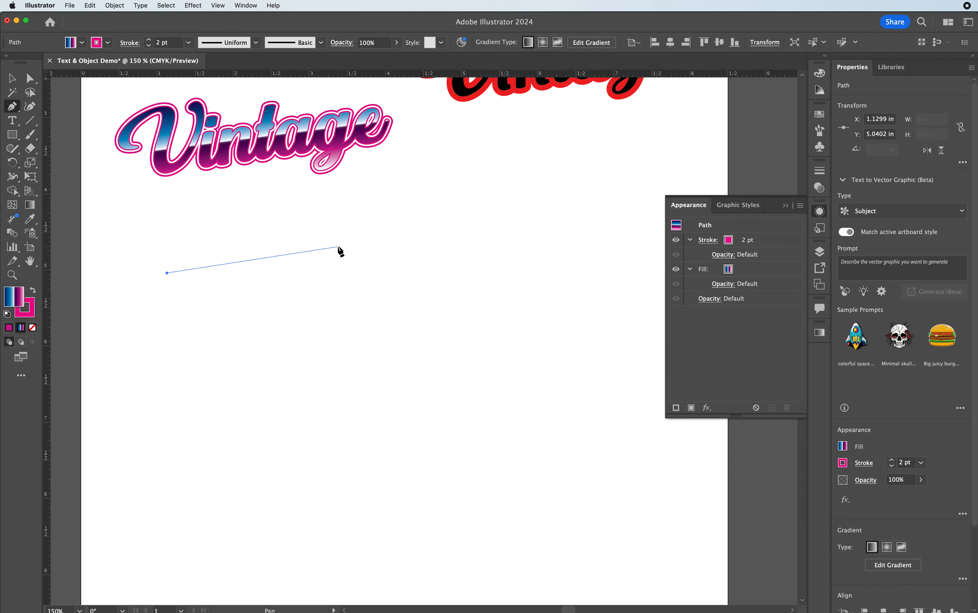
drag(331, 247, 388, 169)
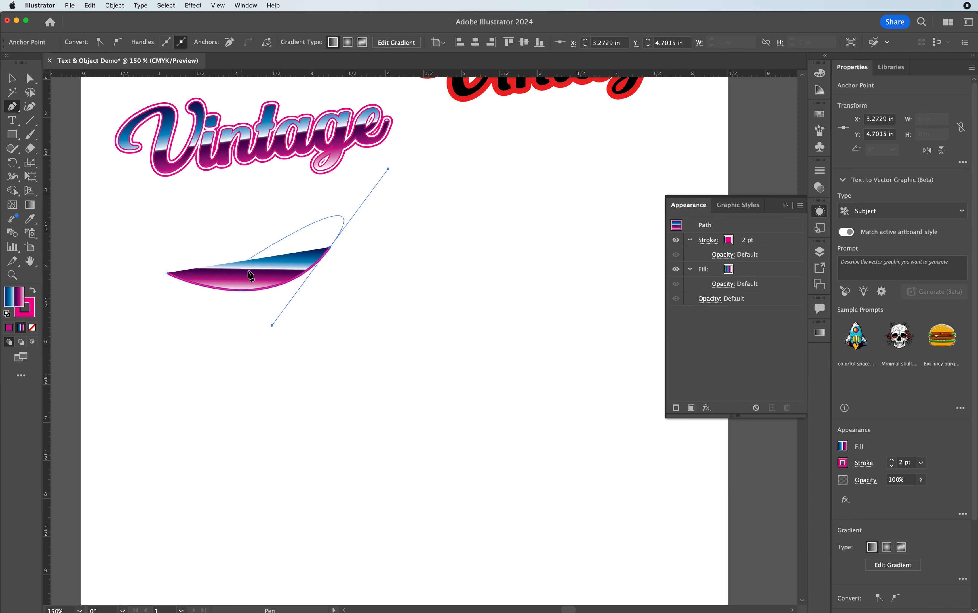
click(6, 315)
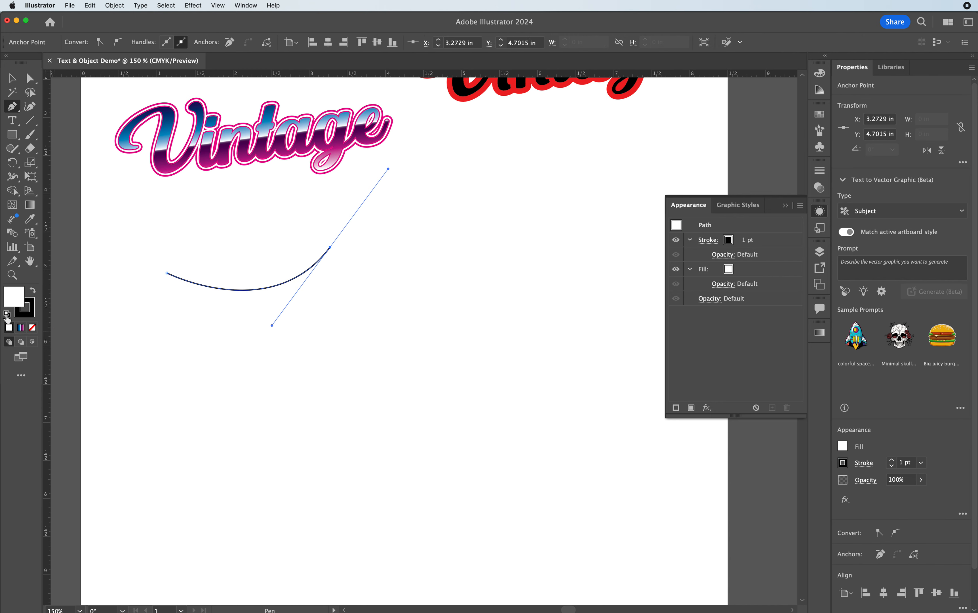
click(32, 328)
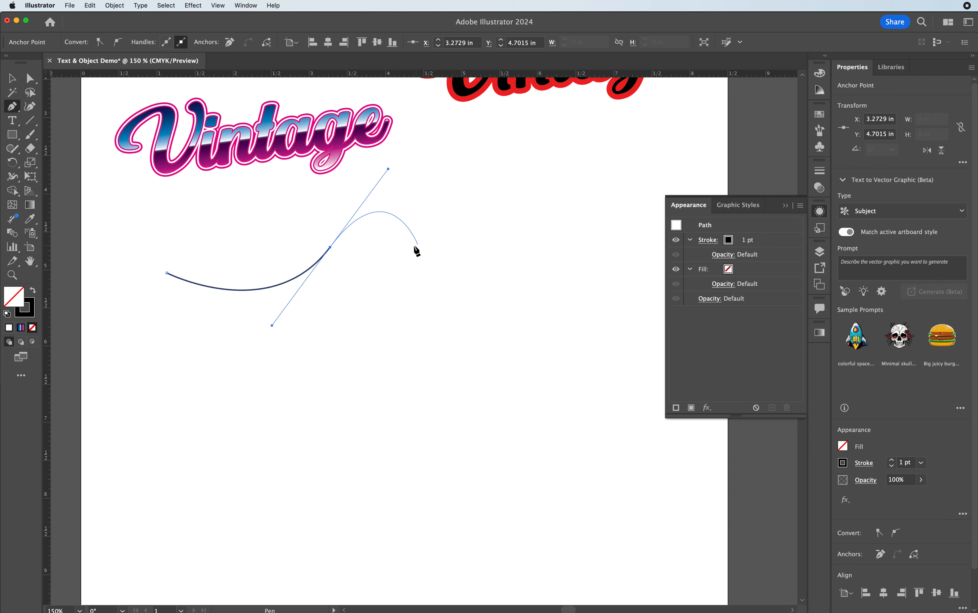
- Extend the open path with a rounded hump, a loop and a shallow curved tail, and end the path there
drag(437, 253, 437, 278)
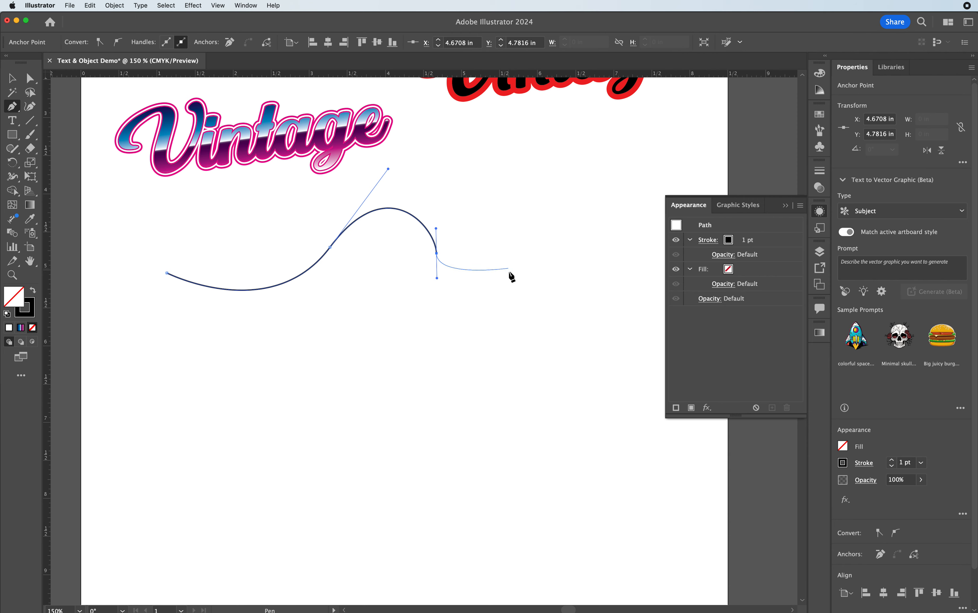
drag(536, 267, 548, 180)
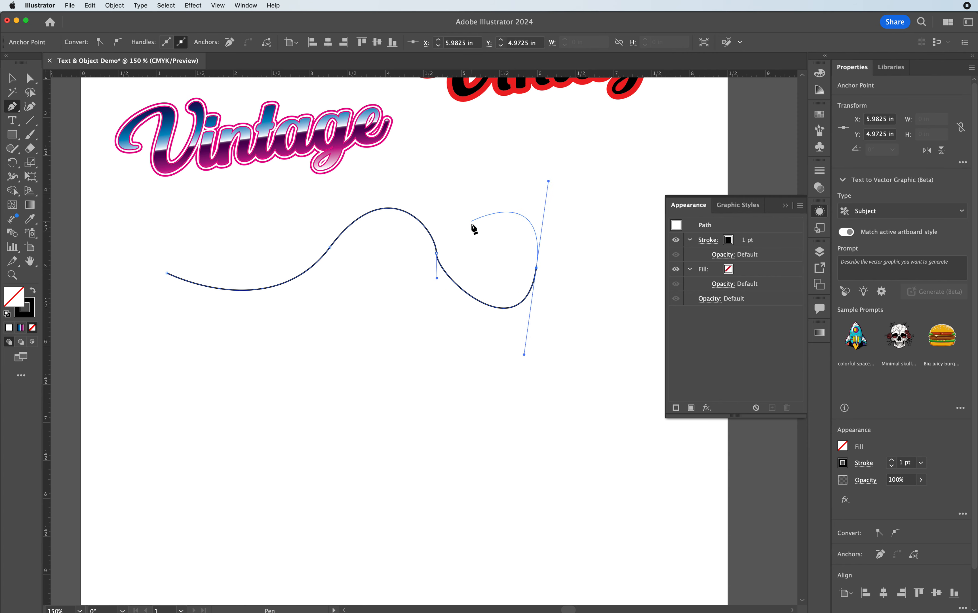
drag(471, 225, 485, 263)
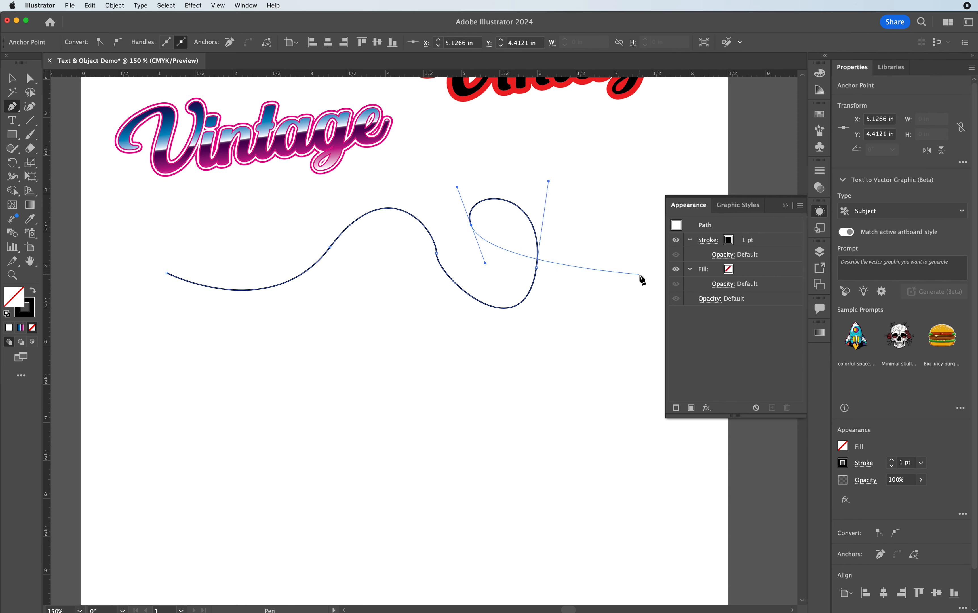
drag(639, 274, 672, 245)
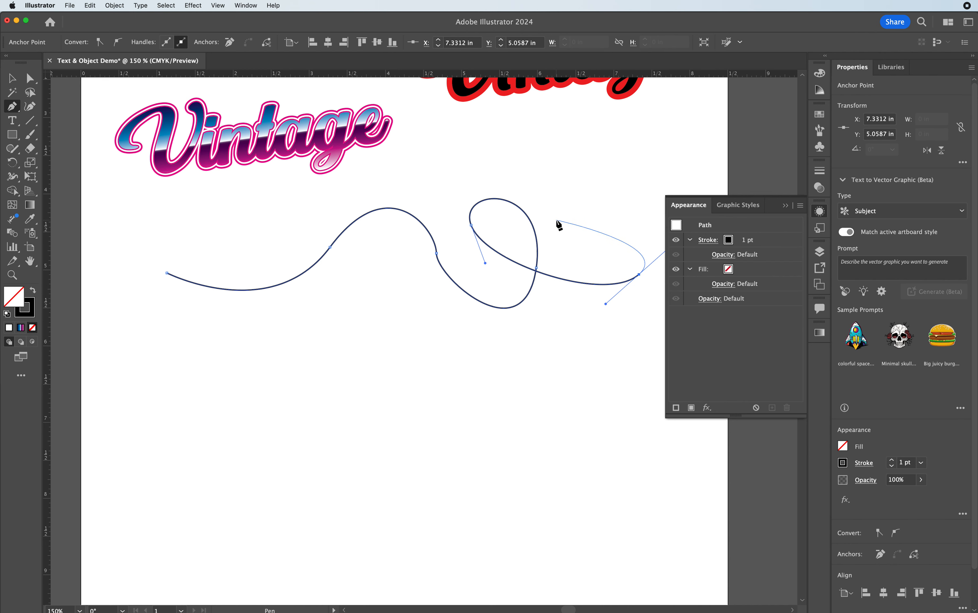
key(Escape)
- Place Lorem ipsum placeholder type on the curved path, starting near its first anchor, and set the font size to 21 pt
click(12, 121)
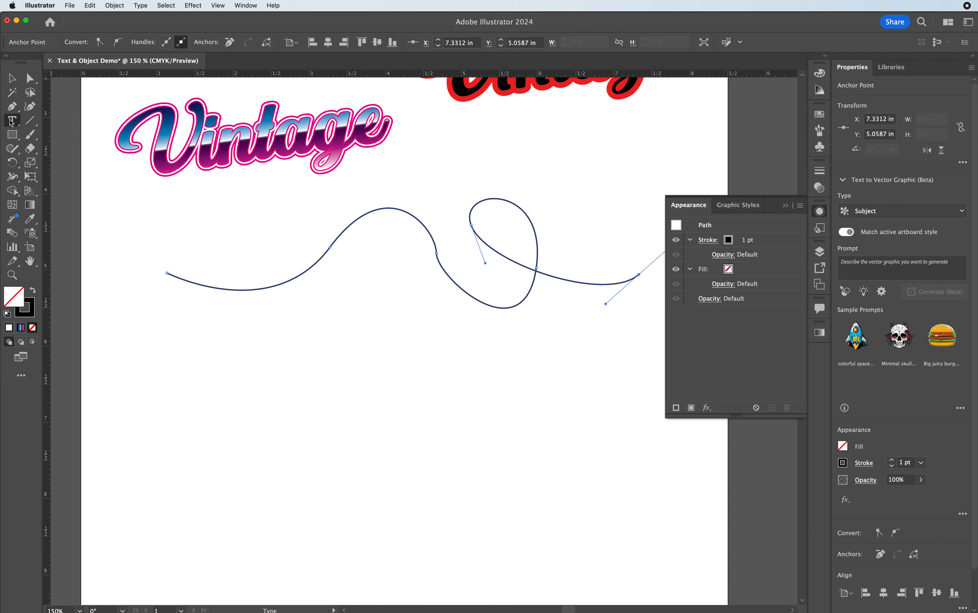
click(174, 272)
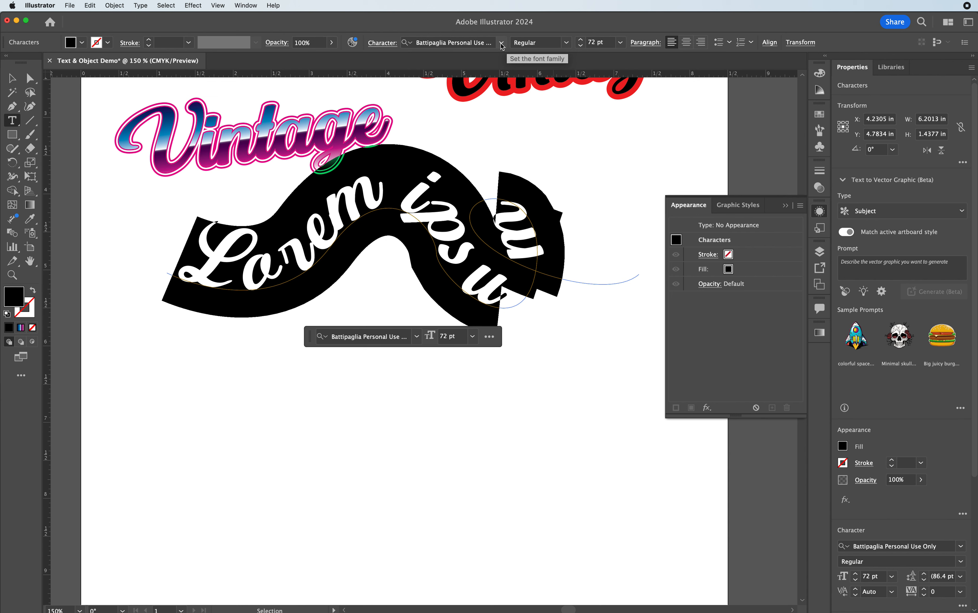
click(620, 42)
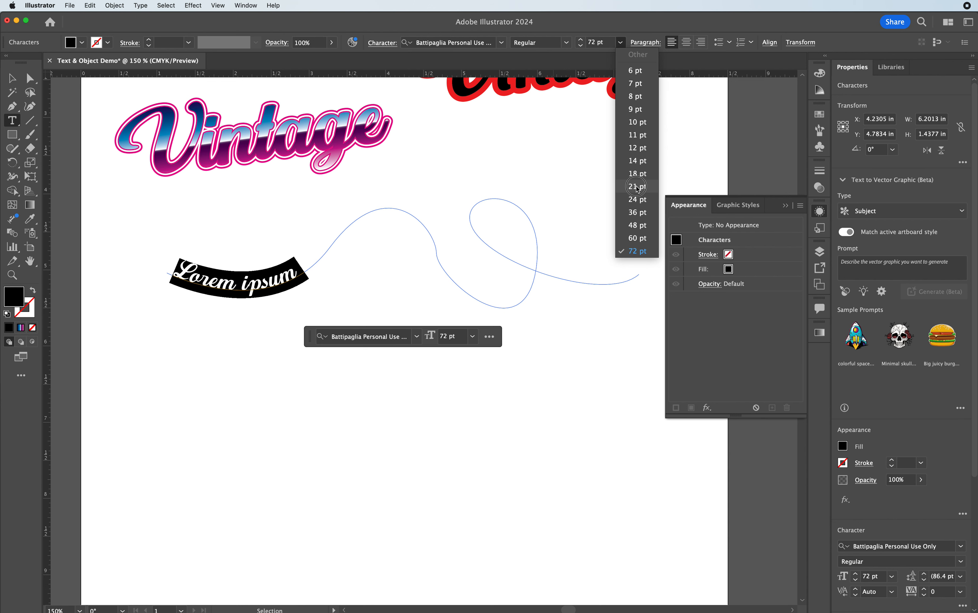
click(638, 187)
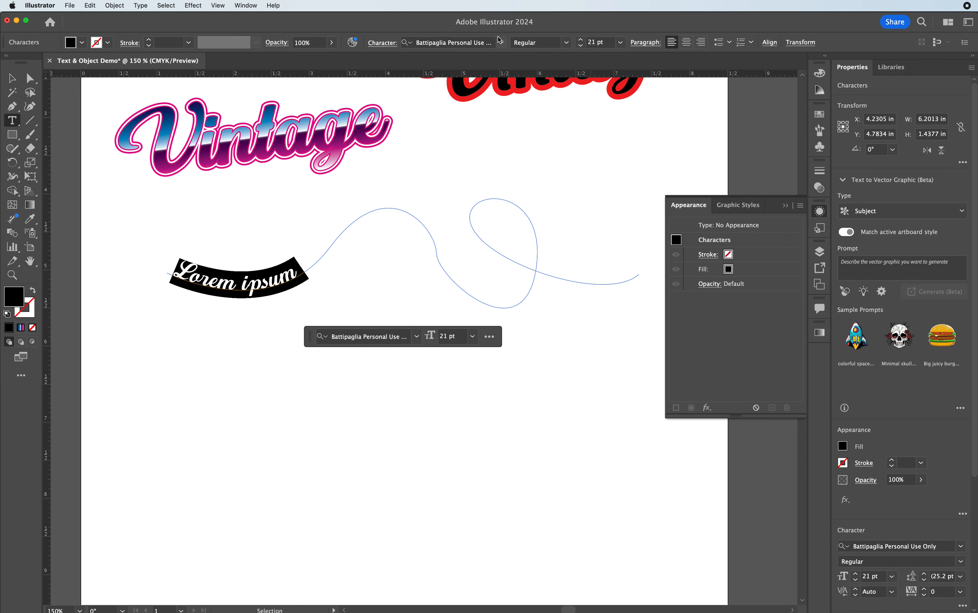
- Change the font of the text on the path to moderna
click(506, 45)
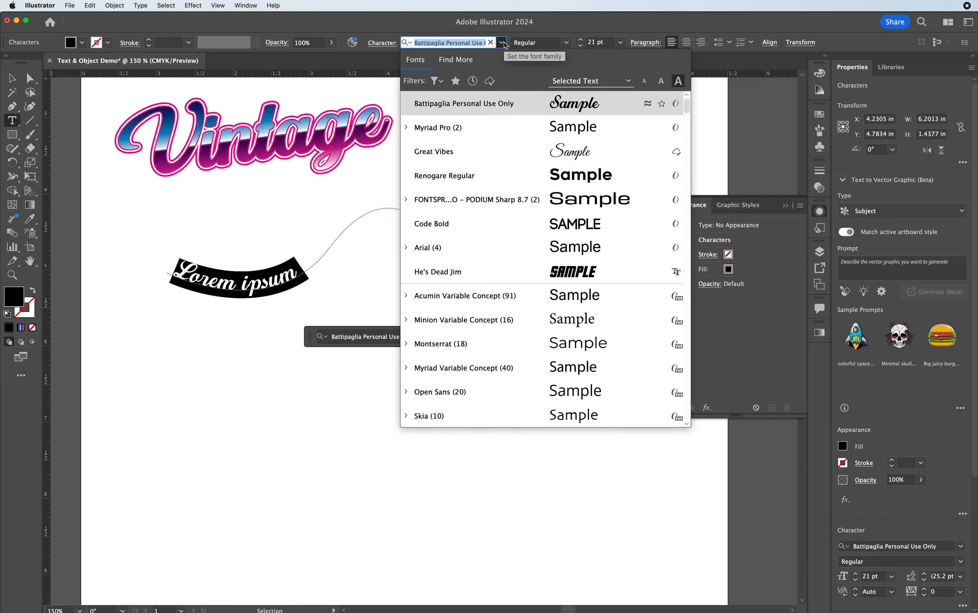
text(moe)
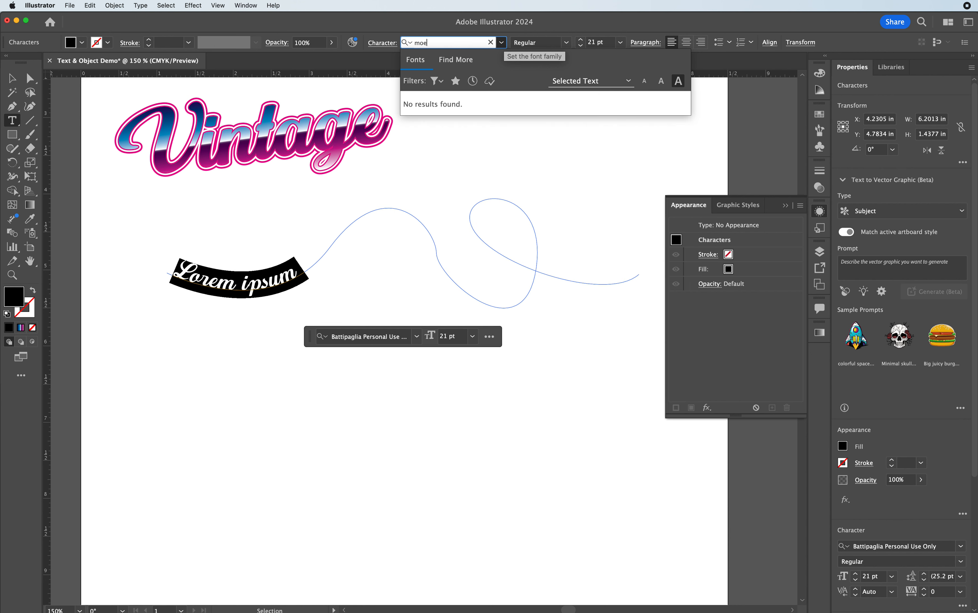
key(BackSpace)
text(der)
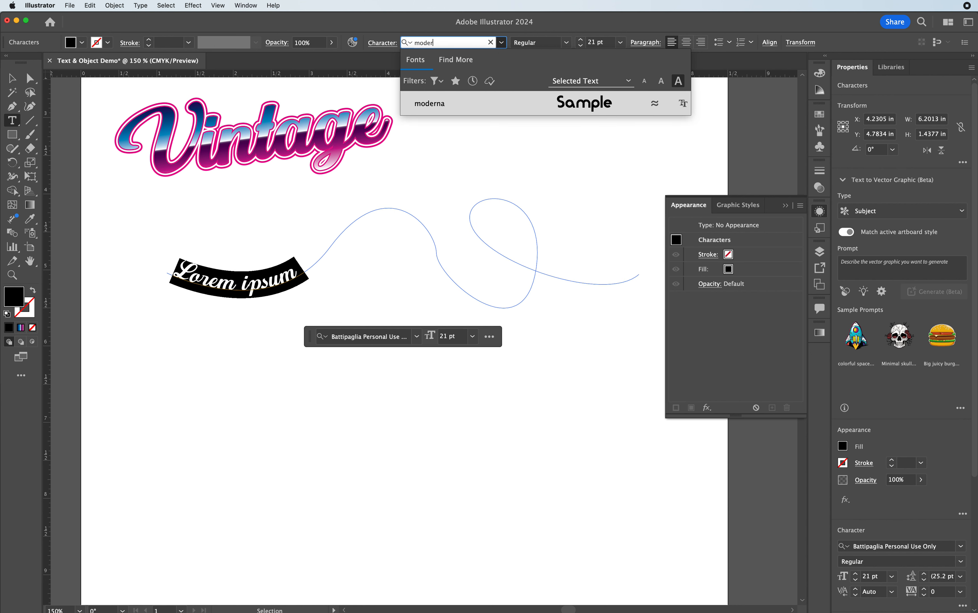
click(434, 108)
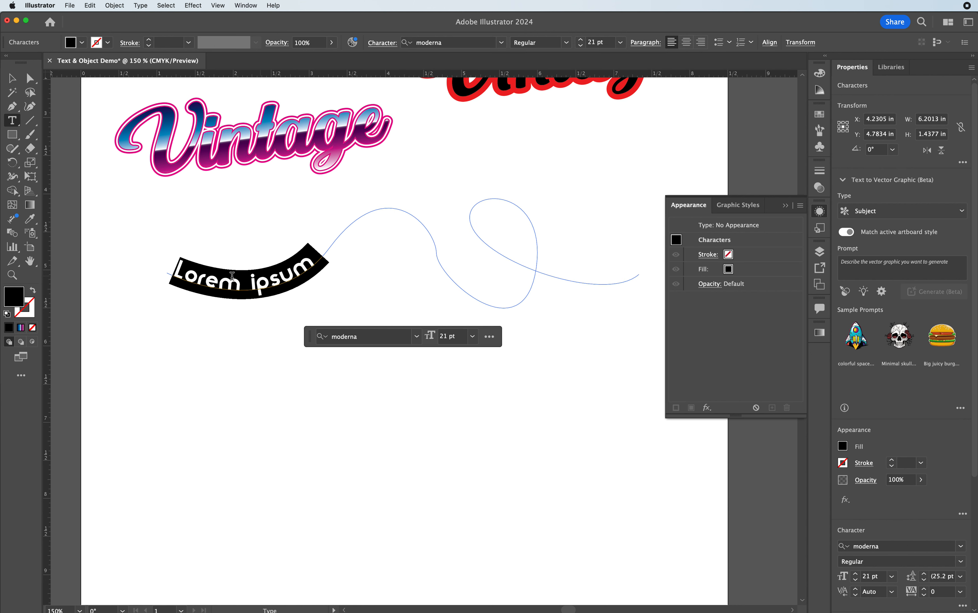
- Add random filler letters after Lorem ipsum until the text runs along the whole curve and around the loop
click(198, 277)
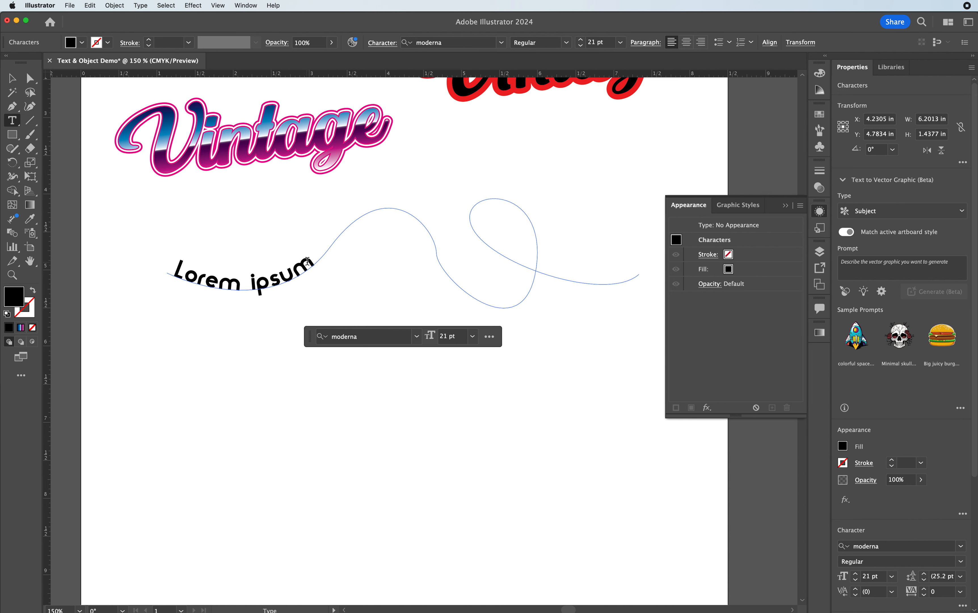
text(dfasdf)
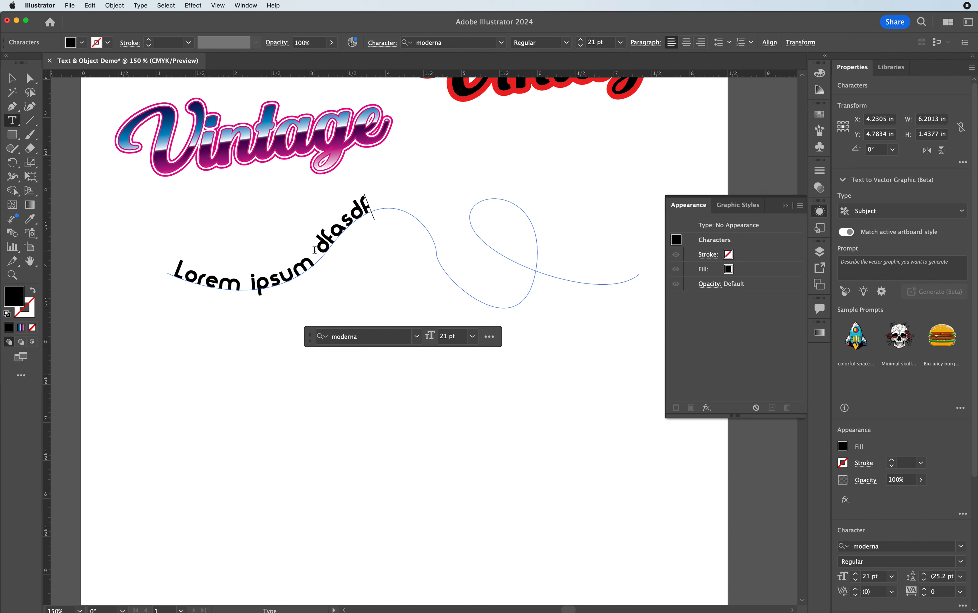
text(afsdf dfa dfafsdffdsafdsfds)
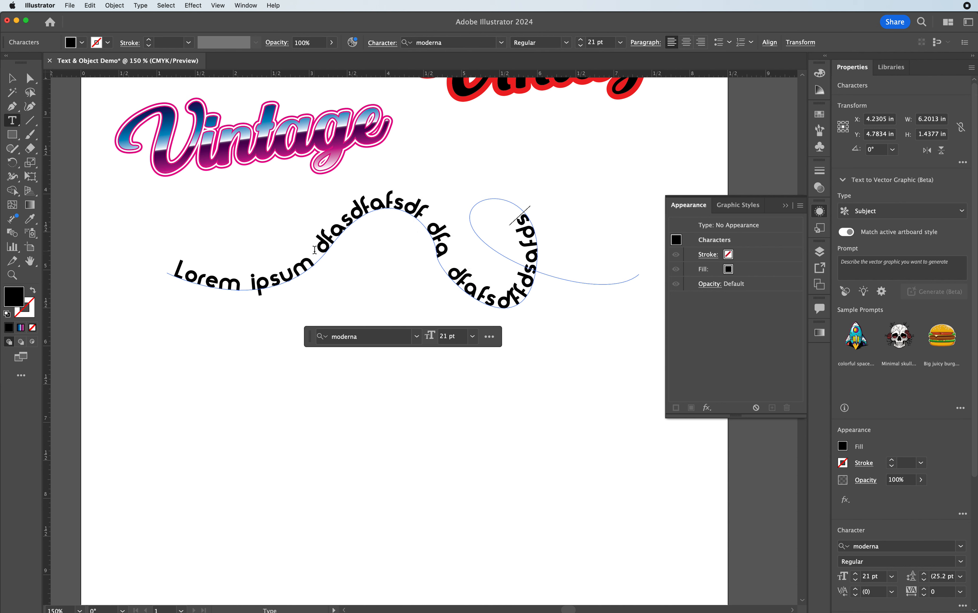
text(dsdfdfasdfasdfdfa)
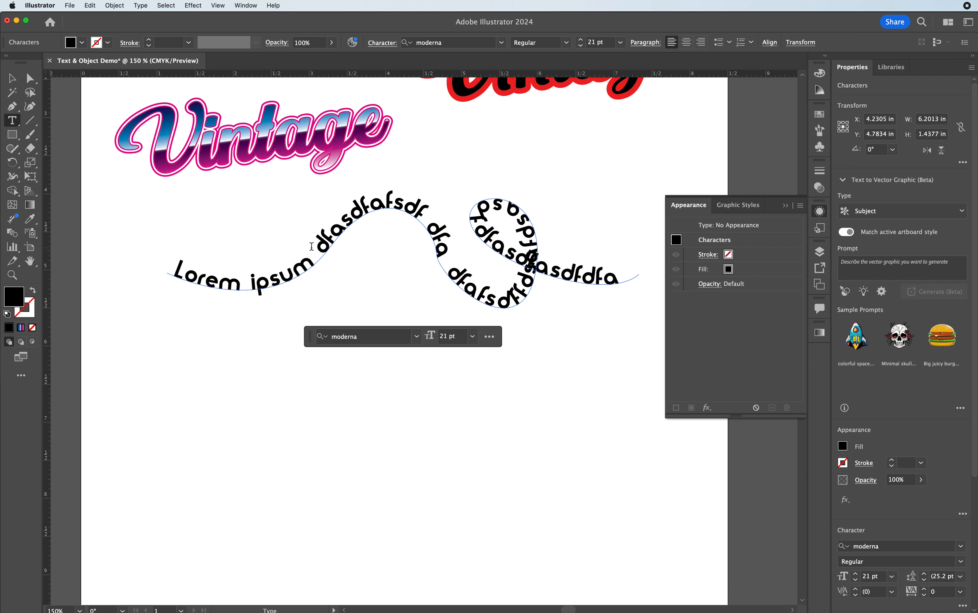
text(s)
click(507, 293)
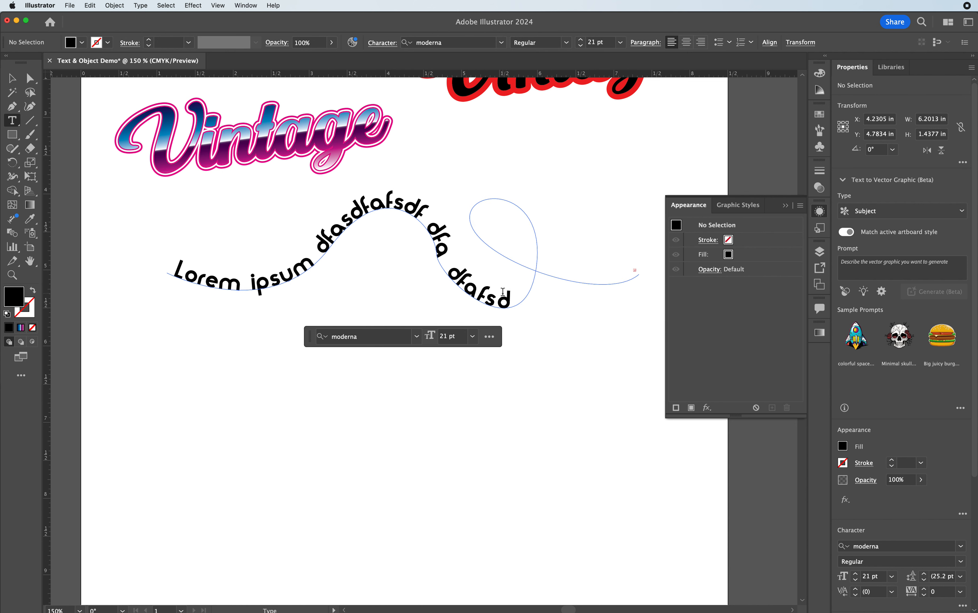
- Undo the filler text, its formatting and the type-on-path conversion, back to the plain stroked curve
key(super+z)
key(super+z)
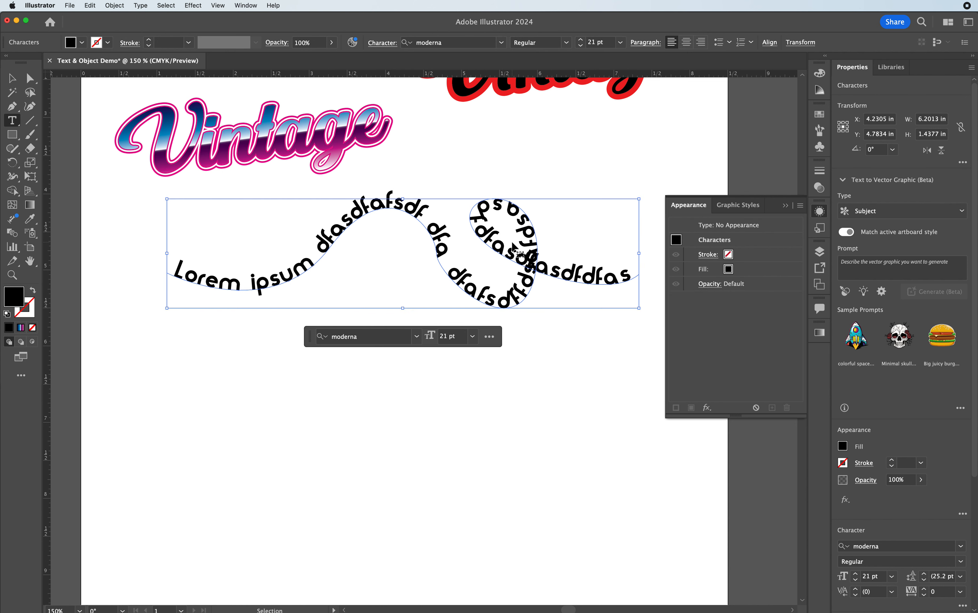
click(256, 279)
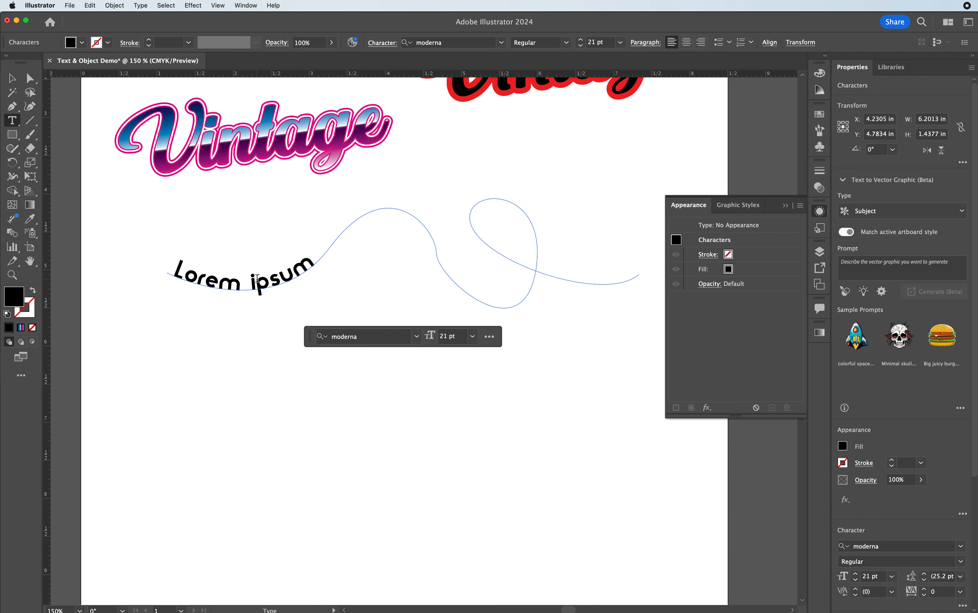
key(super+z)
key(super+z)
key(super+z)
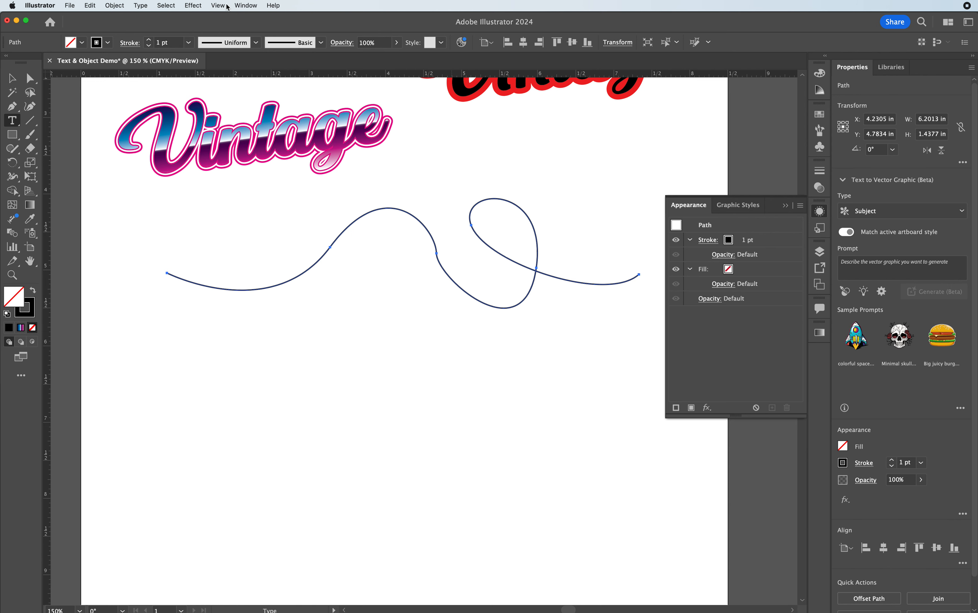
- Show the Character panel, dock its group in the collapsed panel column below Gradient and expand it
click(246, 6)
mouse_move(345, 526)
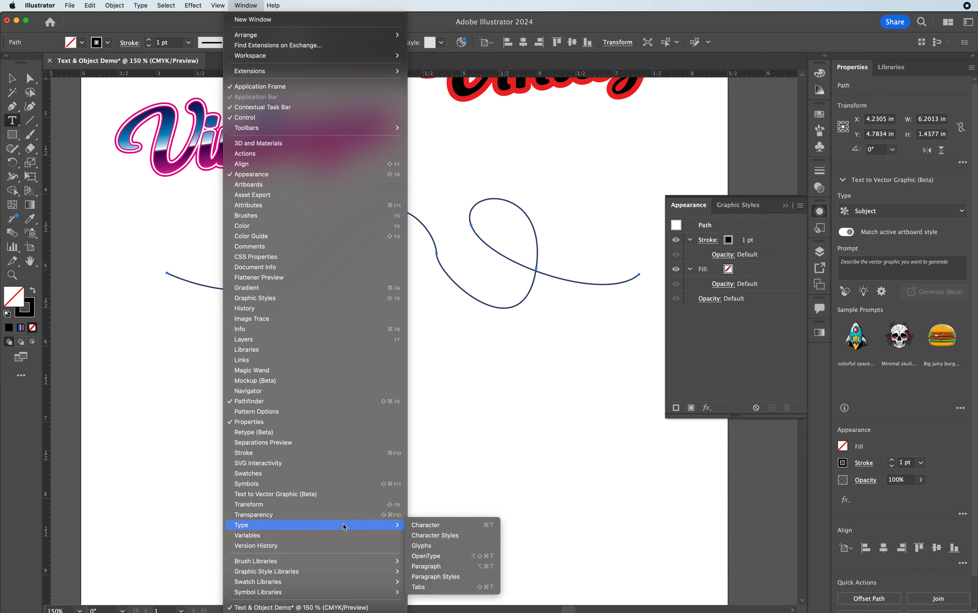
click(425, 525)
drag(380, 63, 810, 358)
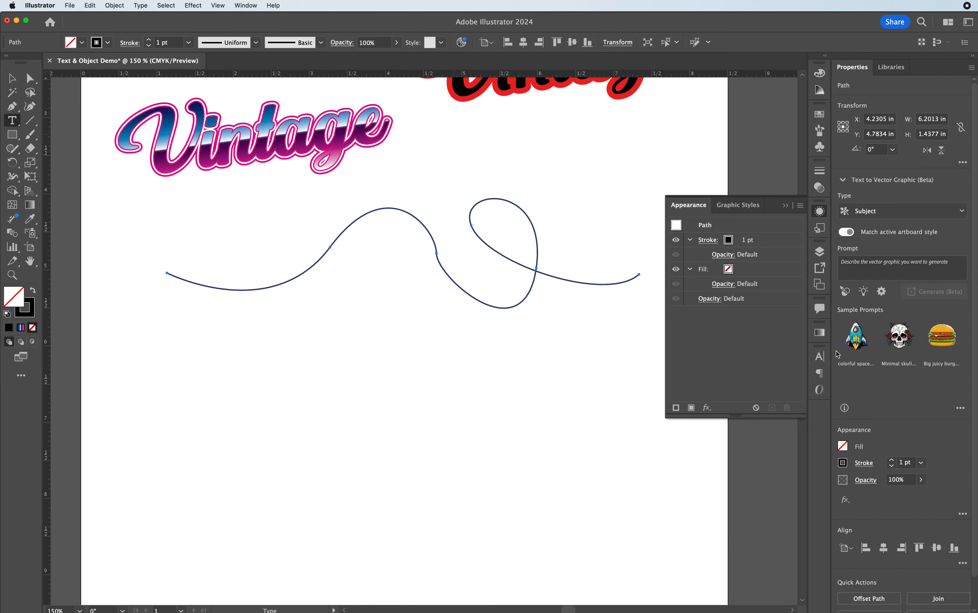
click(825, 360)
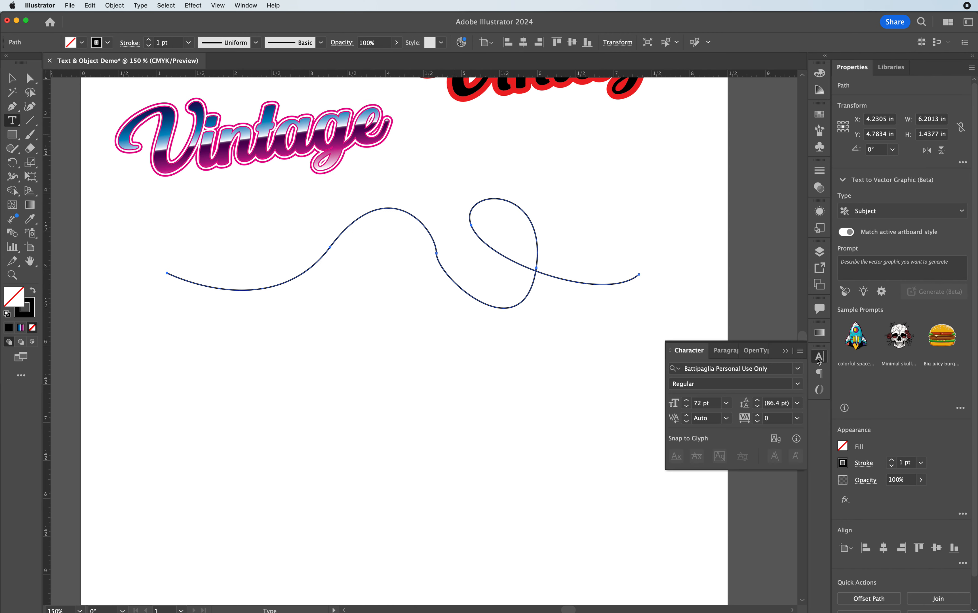
- Set the Character font to moderna and the font size to 21 pt before adding type to the curve
click(798, 369)
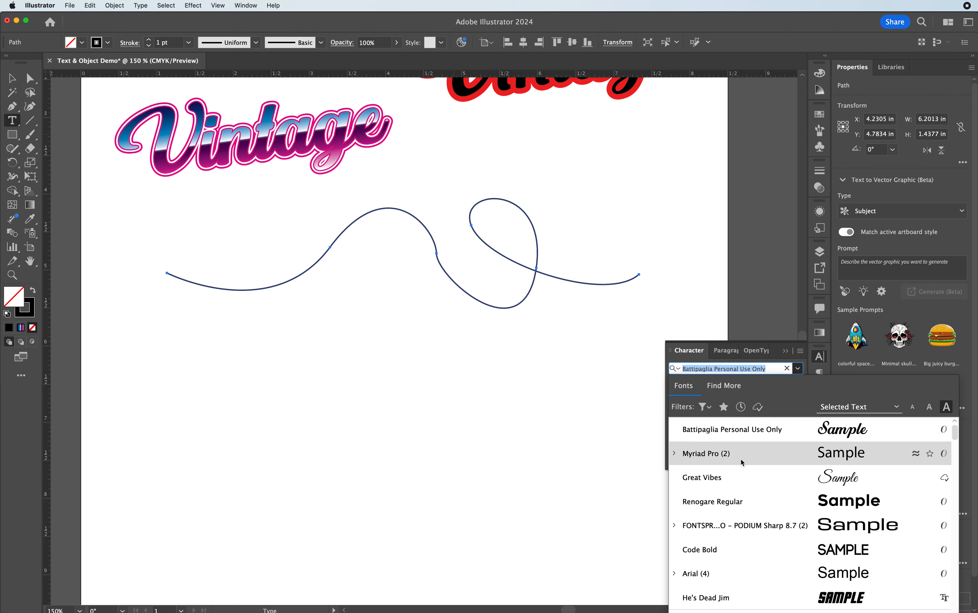
text(moder)
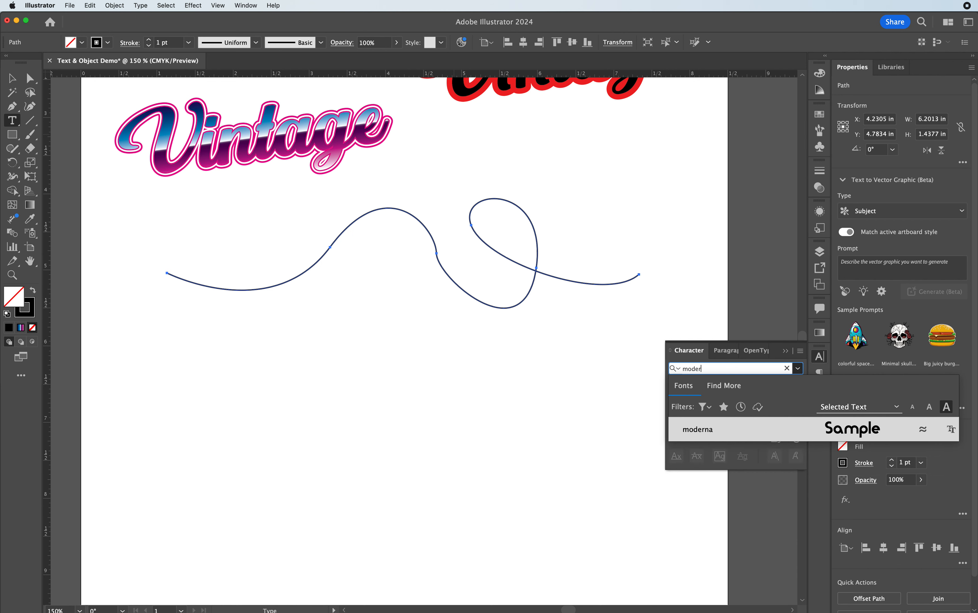
click(697, 428)
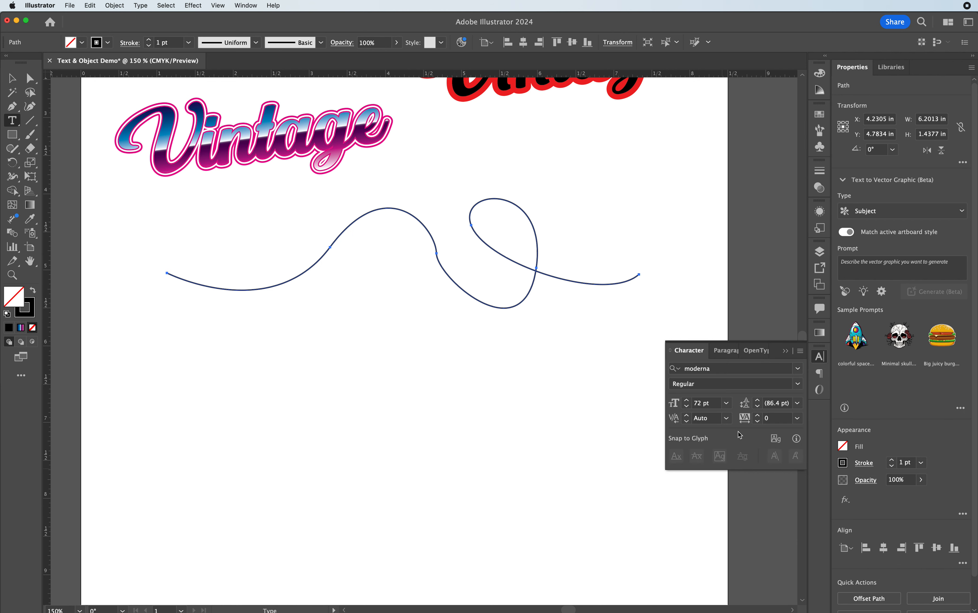
click(727, 402)
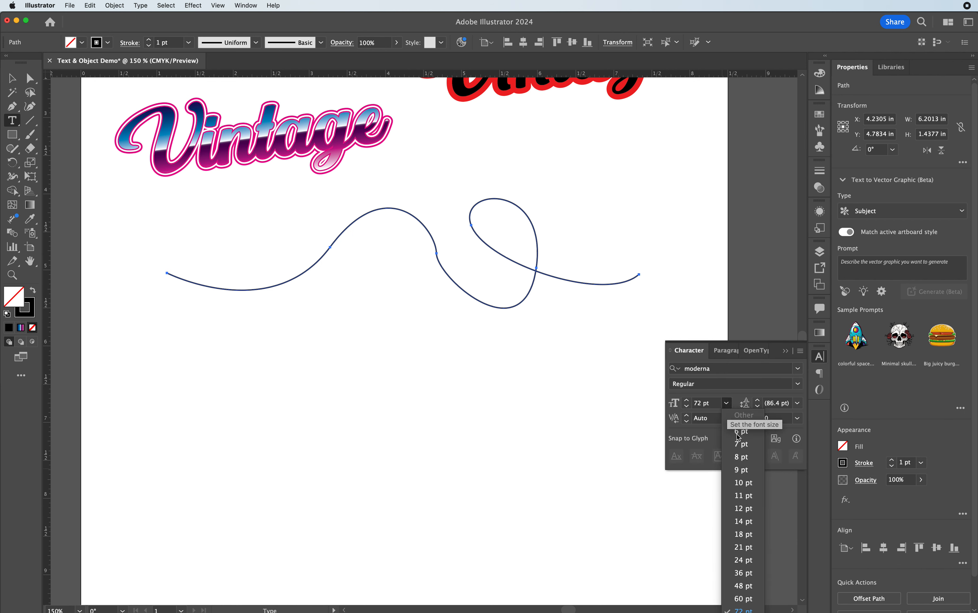
click(745, 546)
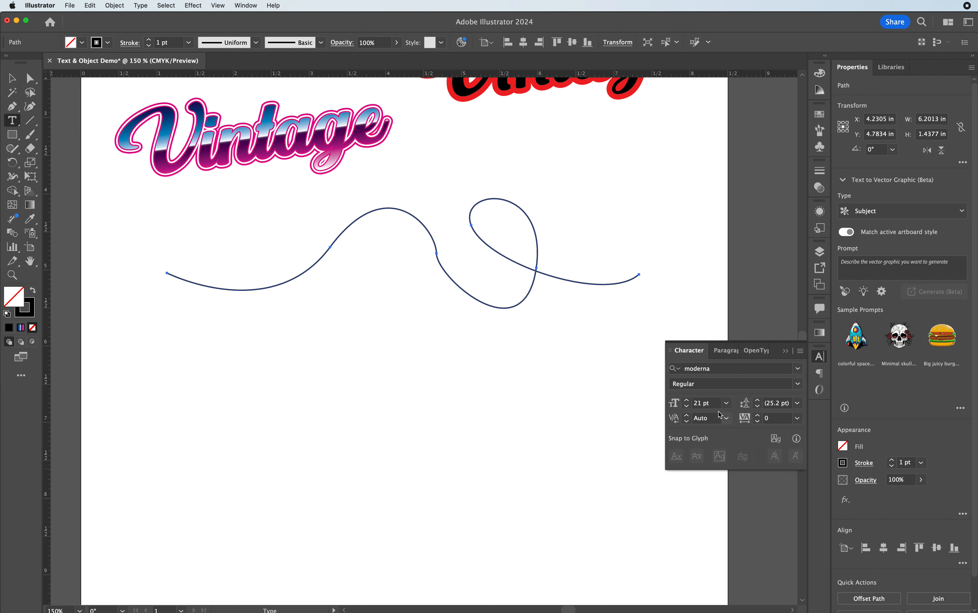
- Place Lorem ipsum placeholder type in moderna 21 pt along the looping curve, beginning at the path's start
click(172, 271)
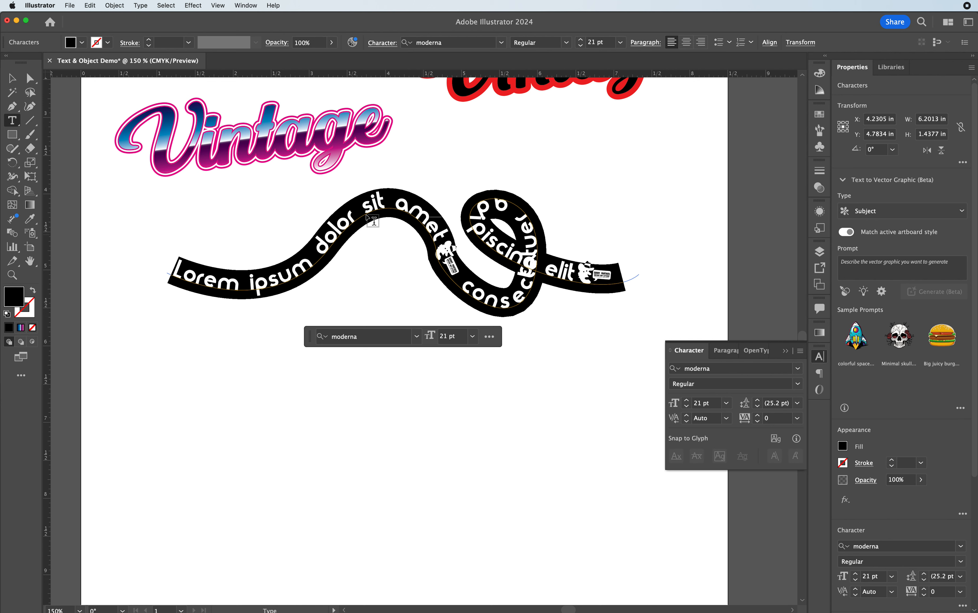
click(11, 78)
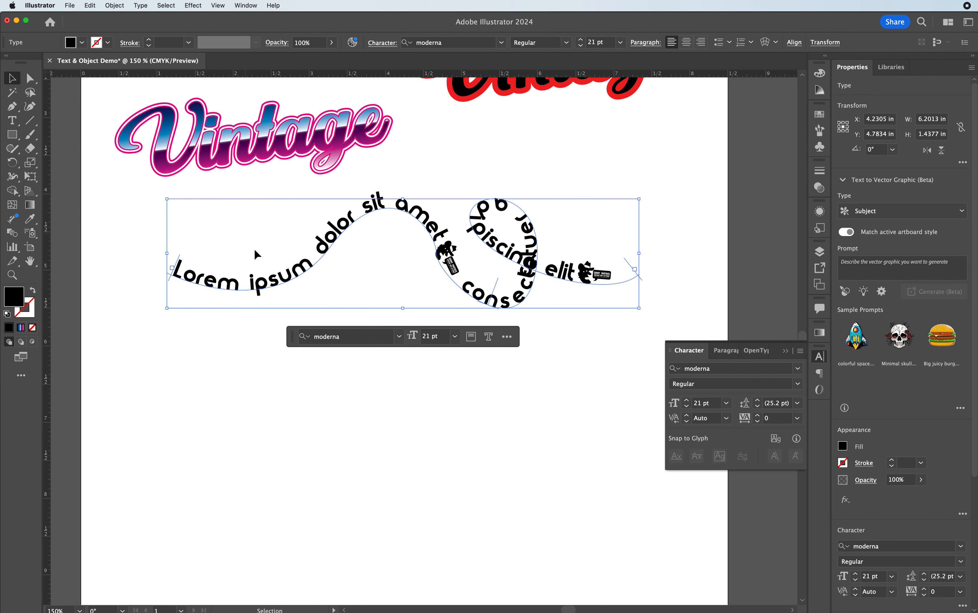
click(12, 120)
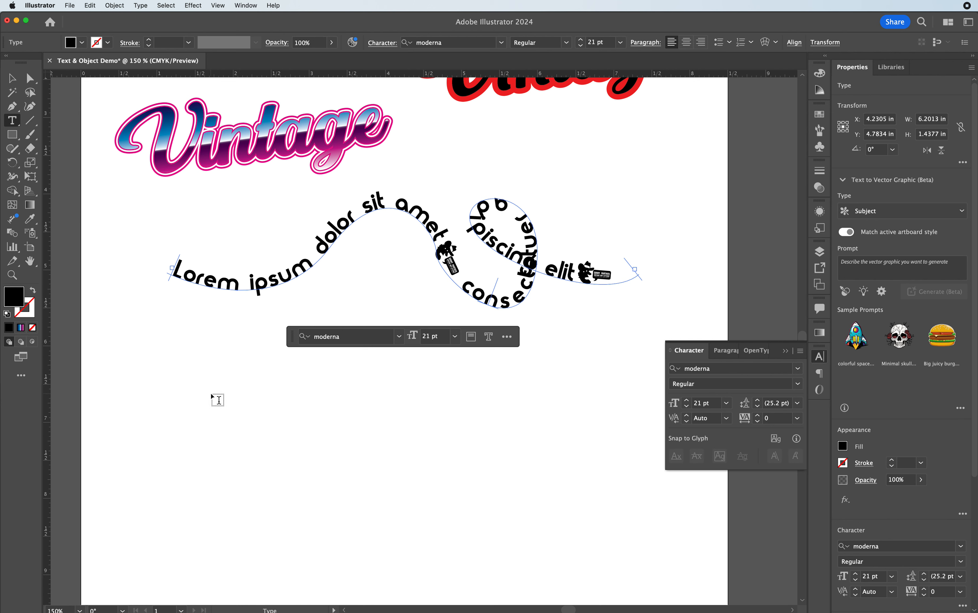
- Draw an open arch about 2.35 in wide and 1.36 in tall below the looping text, with a 1 pt black stroke and no fill
click(12, 106)
click(235, 416)
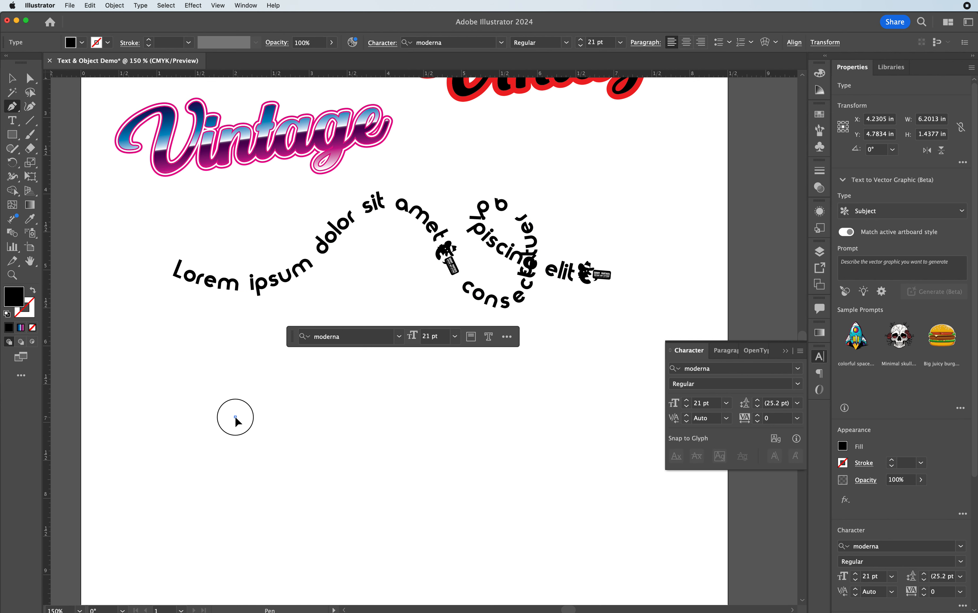
drag(352, 340, 445, 355)
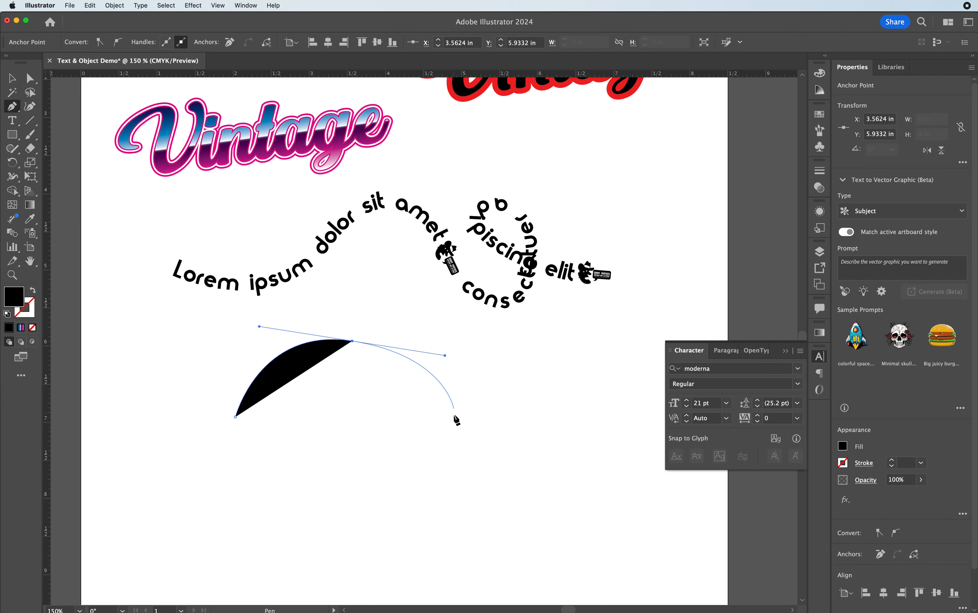
click(407, 442)
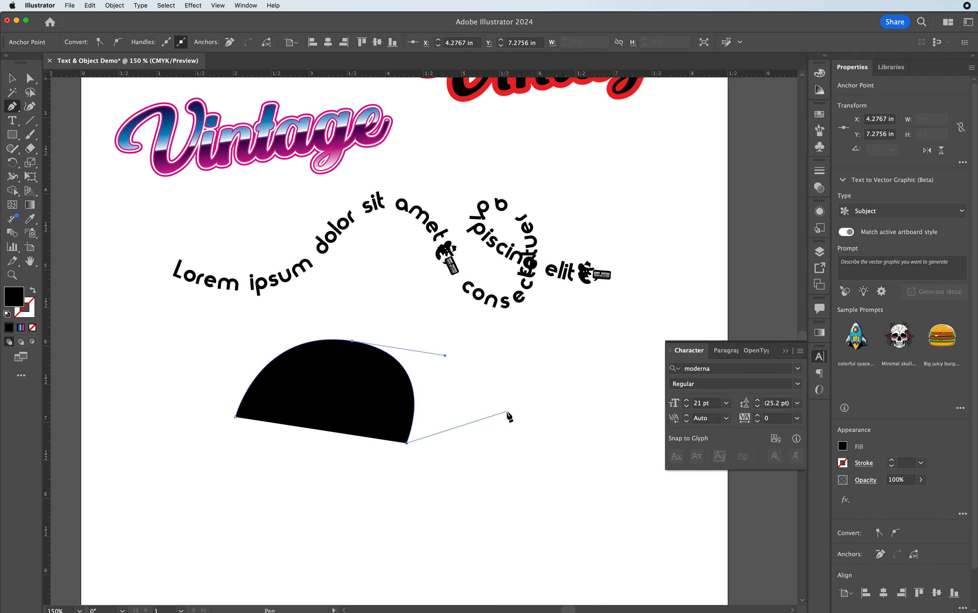
key(Escape)
key(a)
click(33, 292)
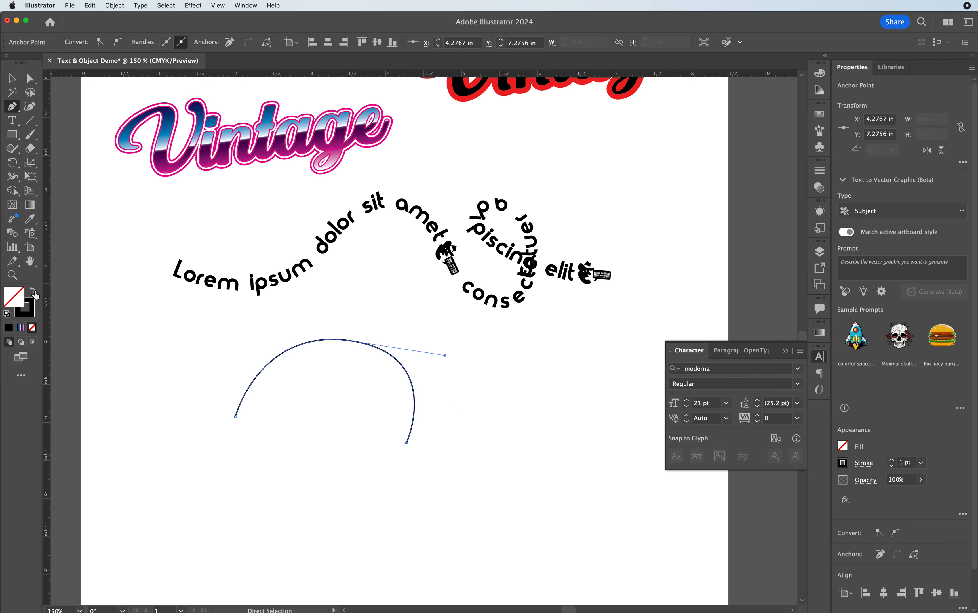
key(p)
- Add Lorem ipsum placeholder type in moderna 21 pt along the arch and finish text editing
click(11, 120)
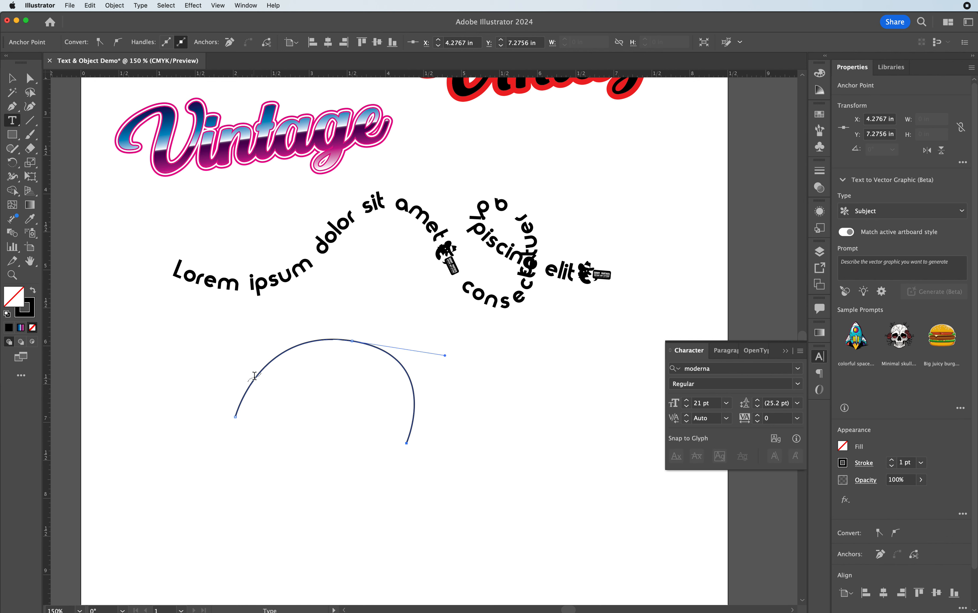
click(268, 360)
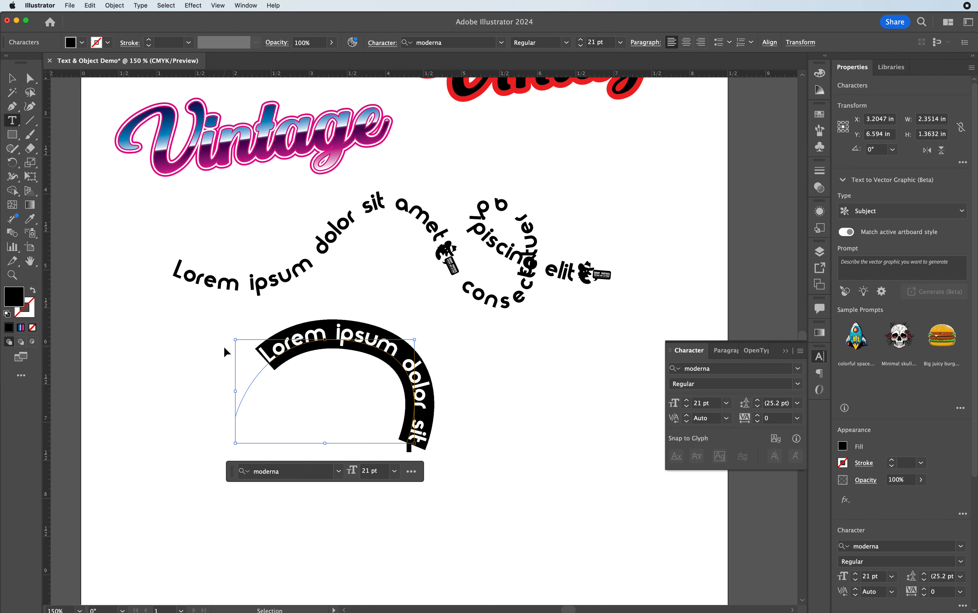
key(super+equal)
key(super+equal)
key(Escape)
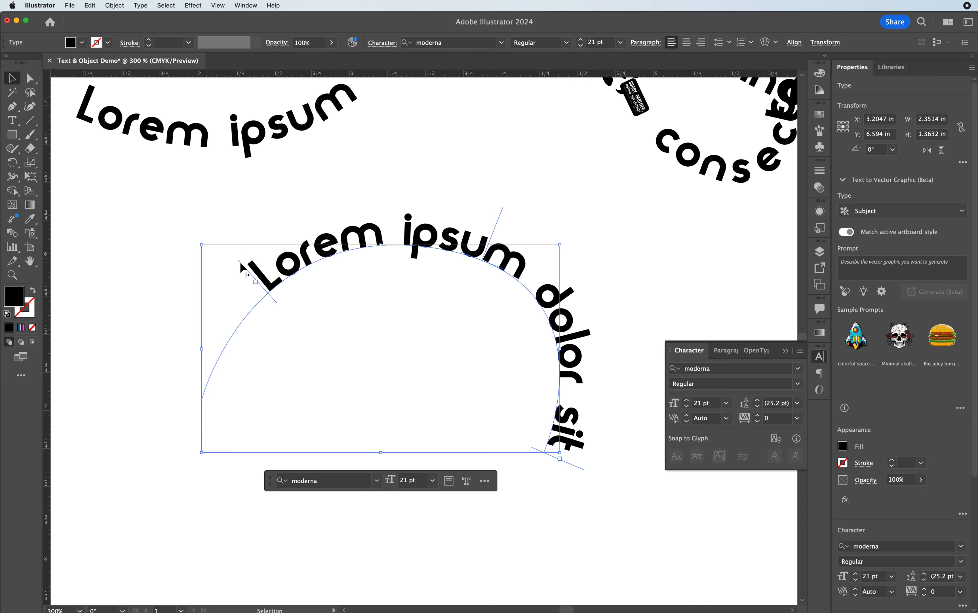
- Slide the start of the arch text back to the path's beginning and flip the text to the inside of the curve
drag(240, 264, 243, 399)
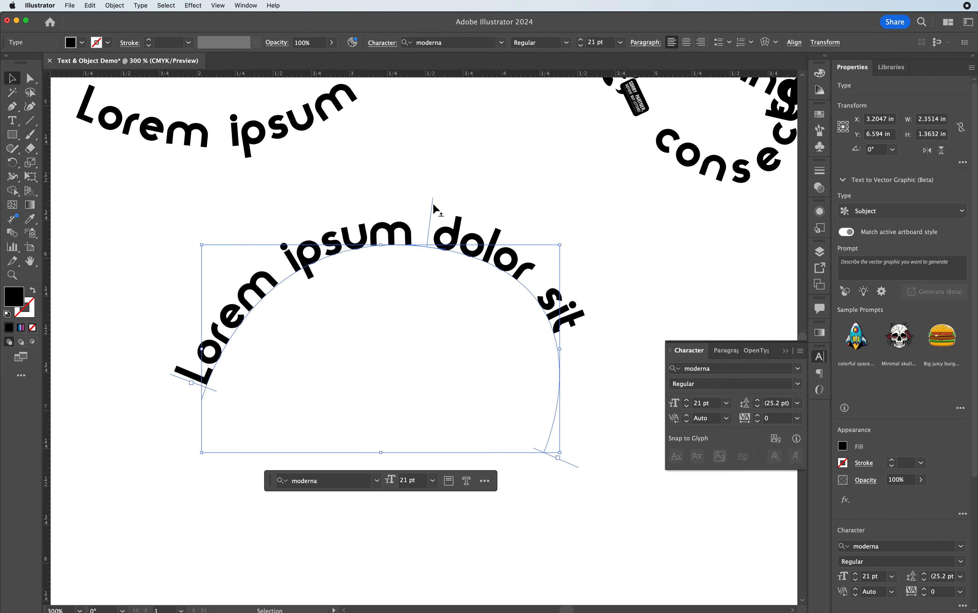
drag(432, 204, 465, 287)
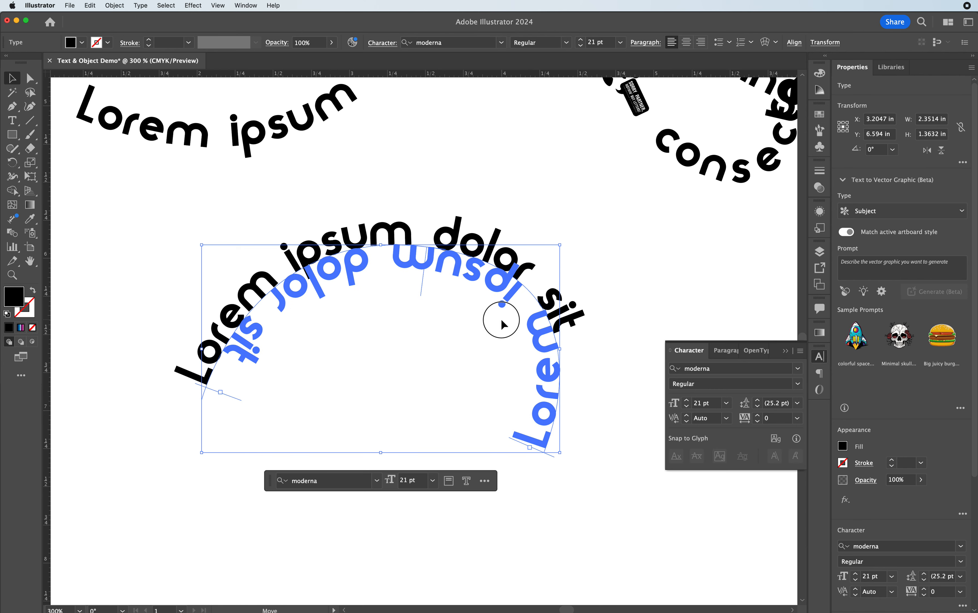
drag(502, 320, 502, 321)
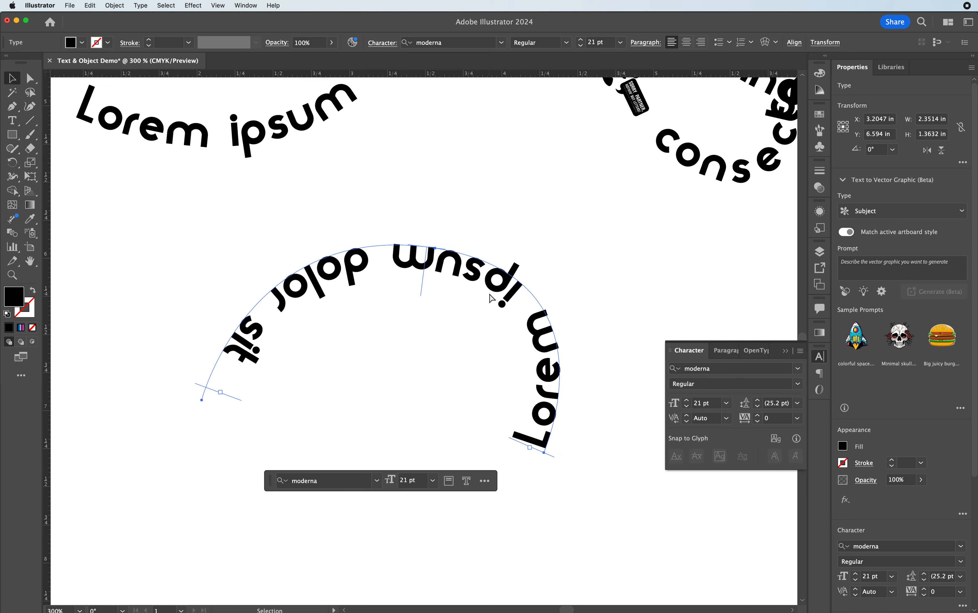
- Move the flipped arch text up and to the left, beneath the beginning of the looping text
key(super+minus)
key(super+minus)
key(super+minus)
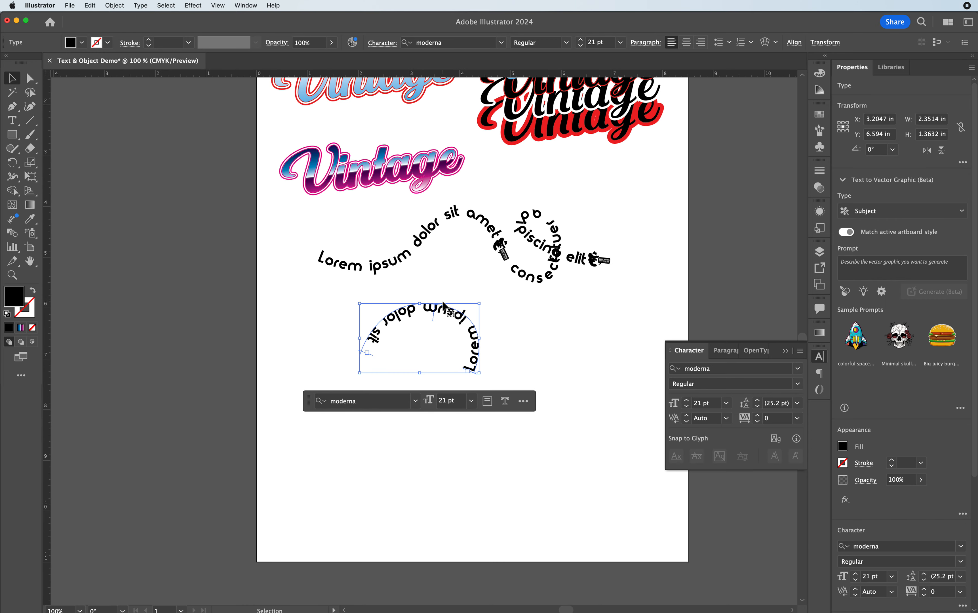
drag(435, 306, 353, 294)
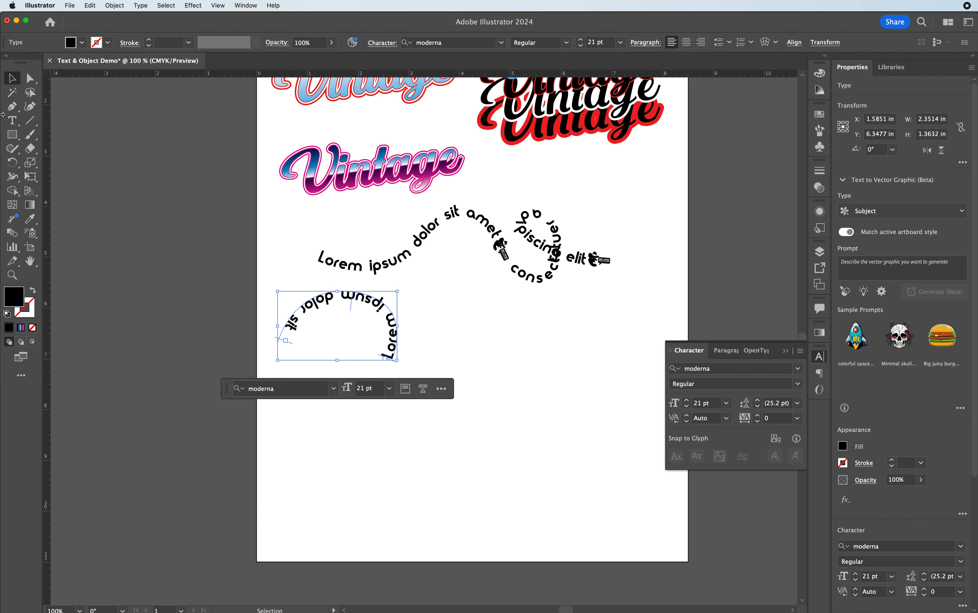
- Draw a circle about 2.725 in across in the empty area below the looping text
click(14, 135)
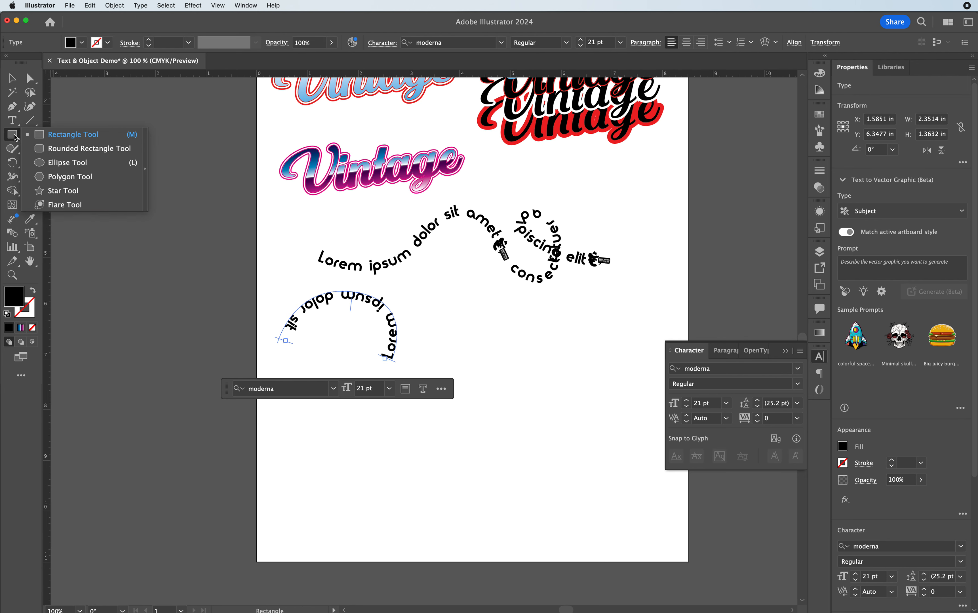
click(65, 163)
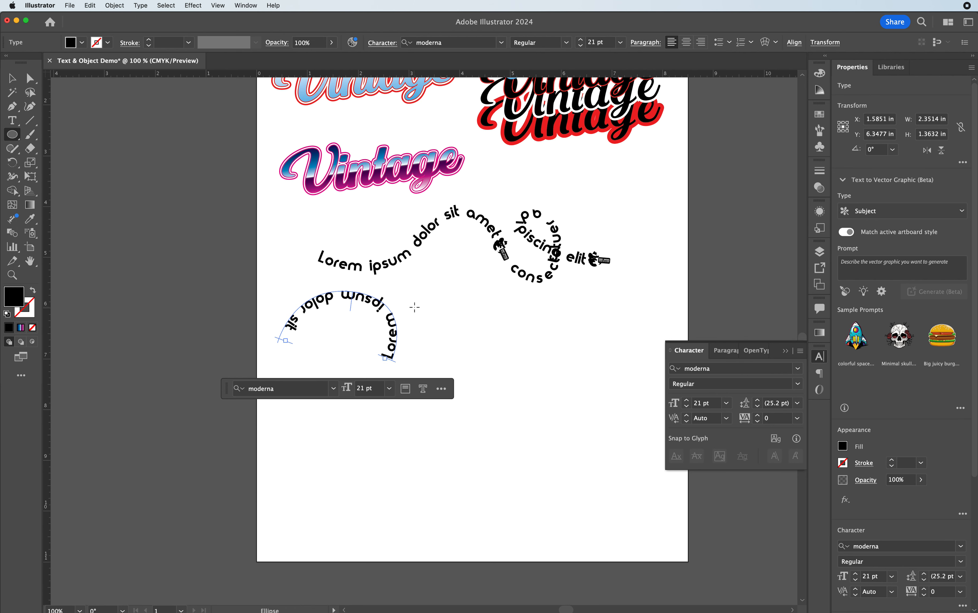
drag(466, 323, 603, 460)
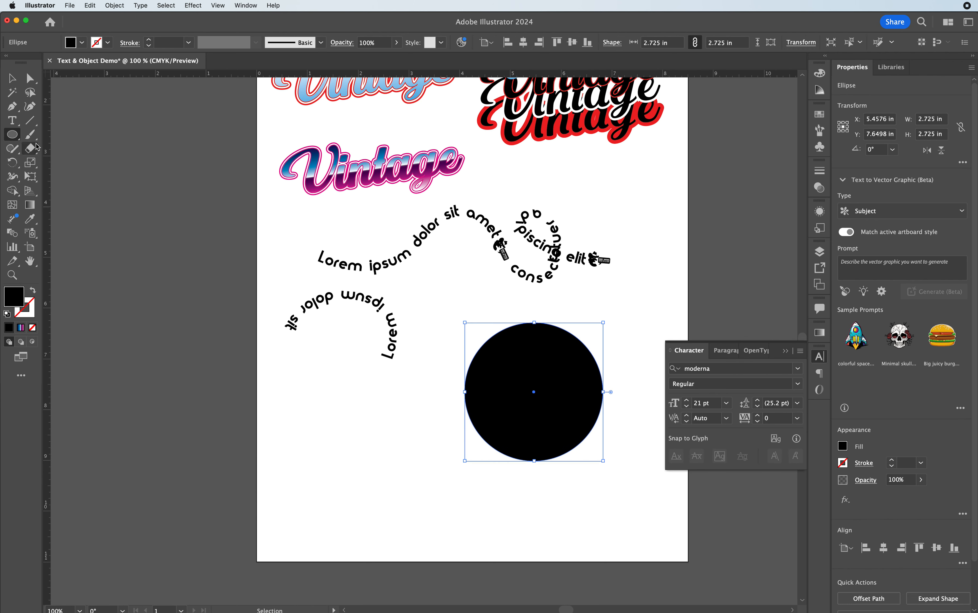
- Try to place placeholder type on the filled circle's edge and undo the conversion
click(12, 120)
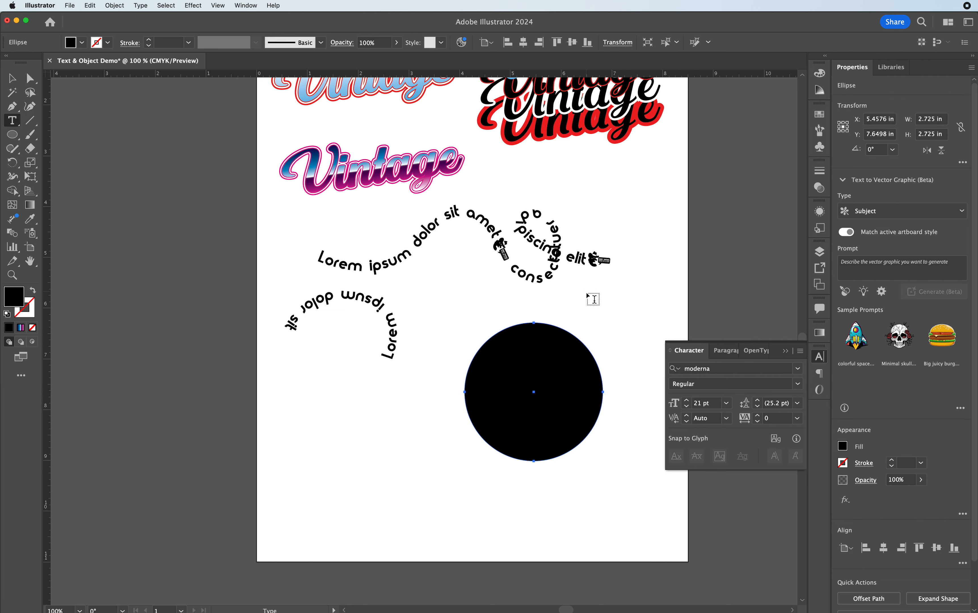
click(512, 334)
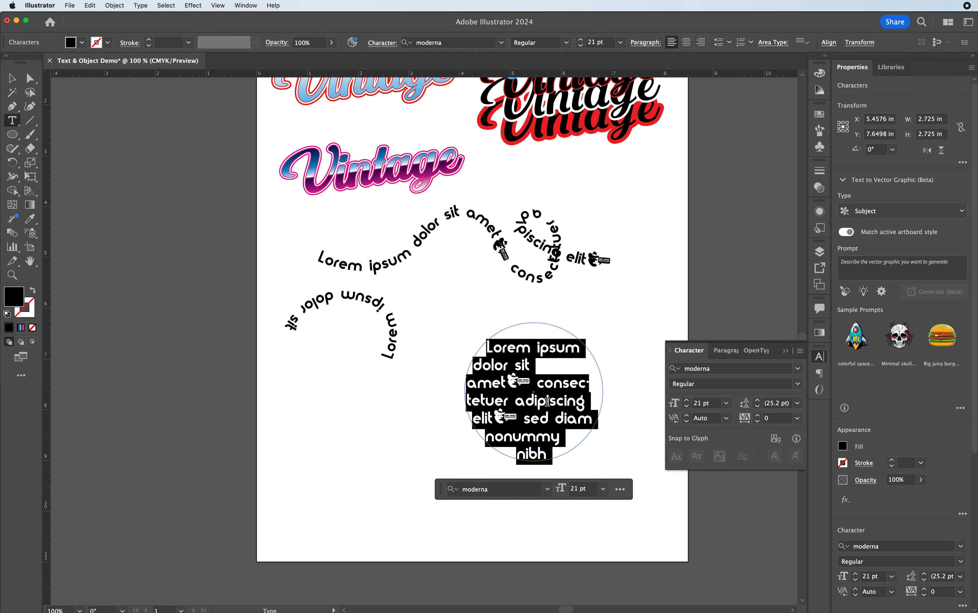
key(super+z)
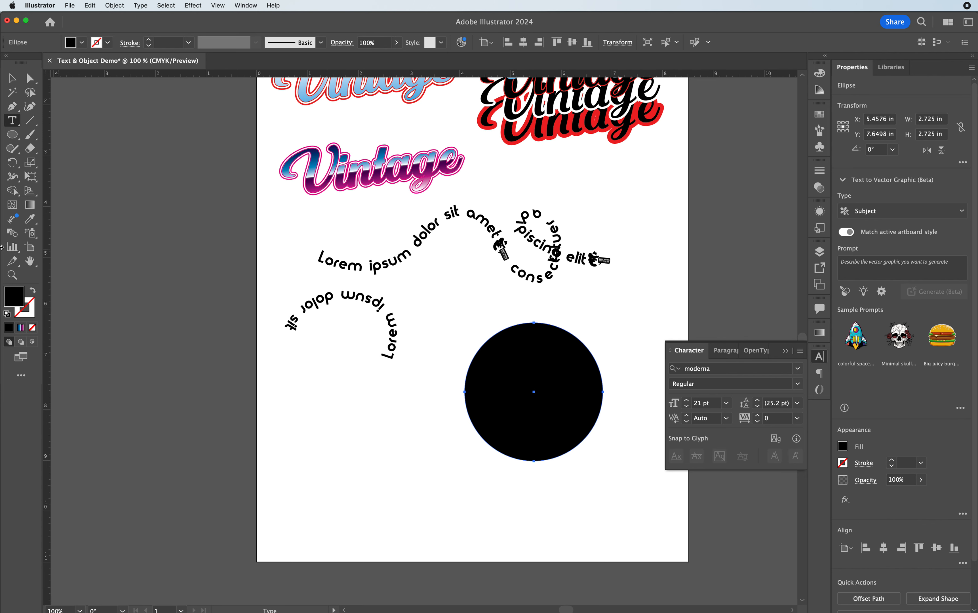
- Give the circle no fill and a 1 pt black stroke, and delete its bottom anchor point to leave an upper half-circle
click(33, 290)
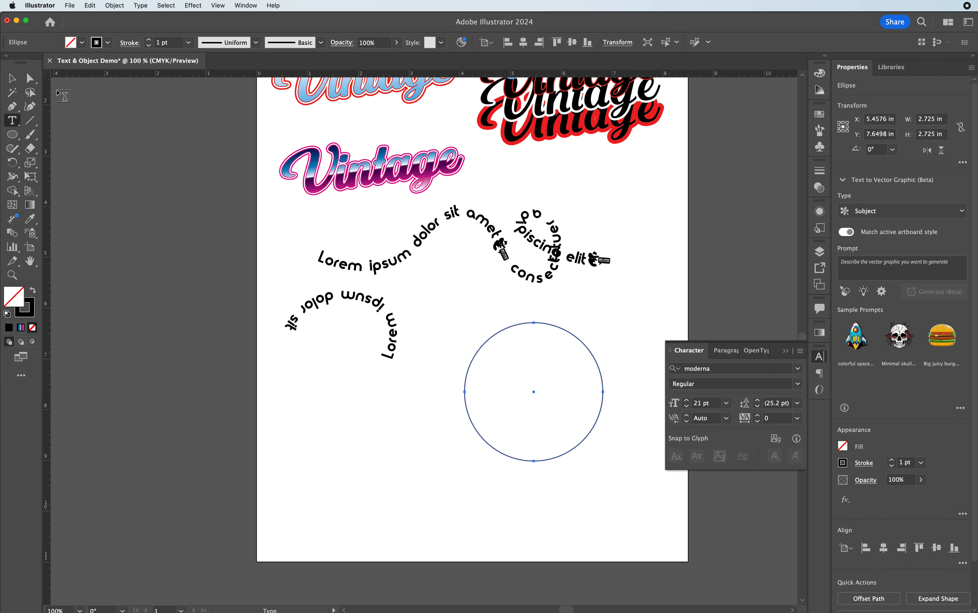
click(30, 80)
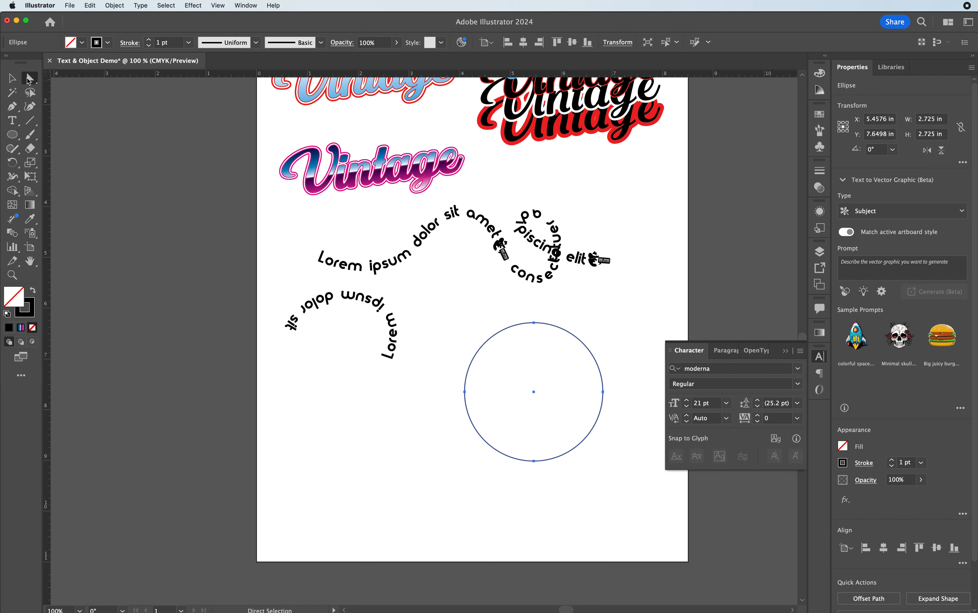
click(534, 461)
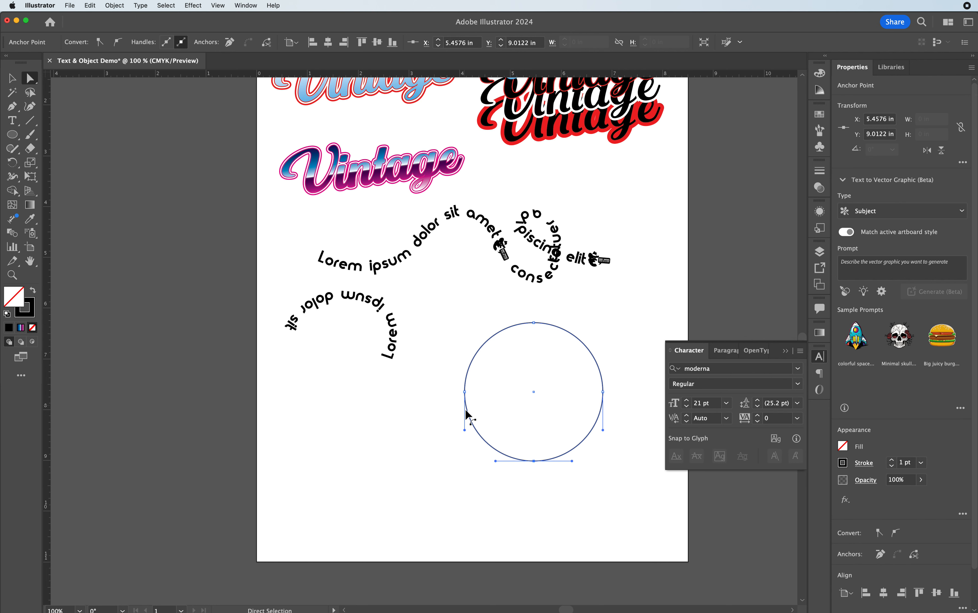
key(v)
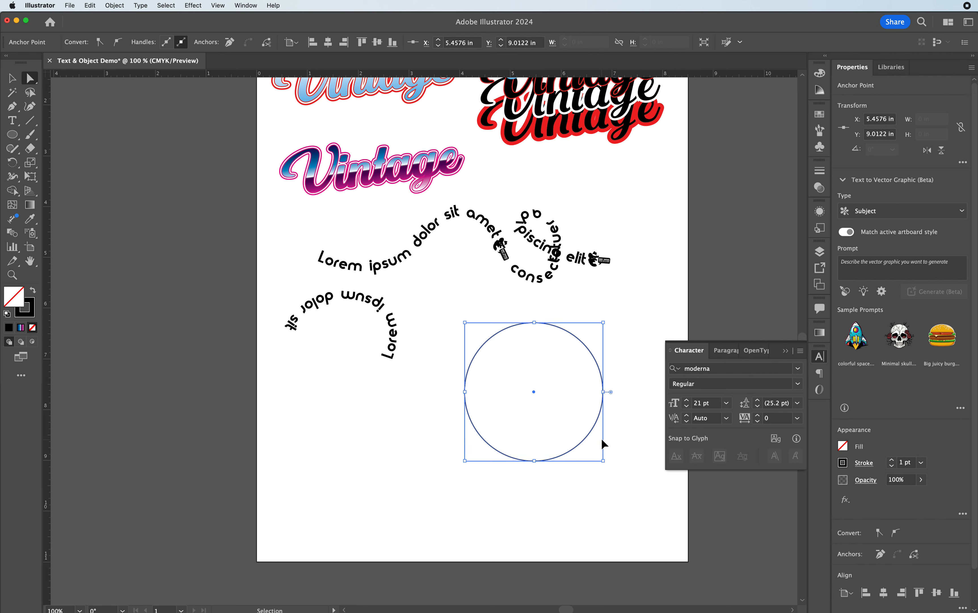
key(a)
key(Delete)
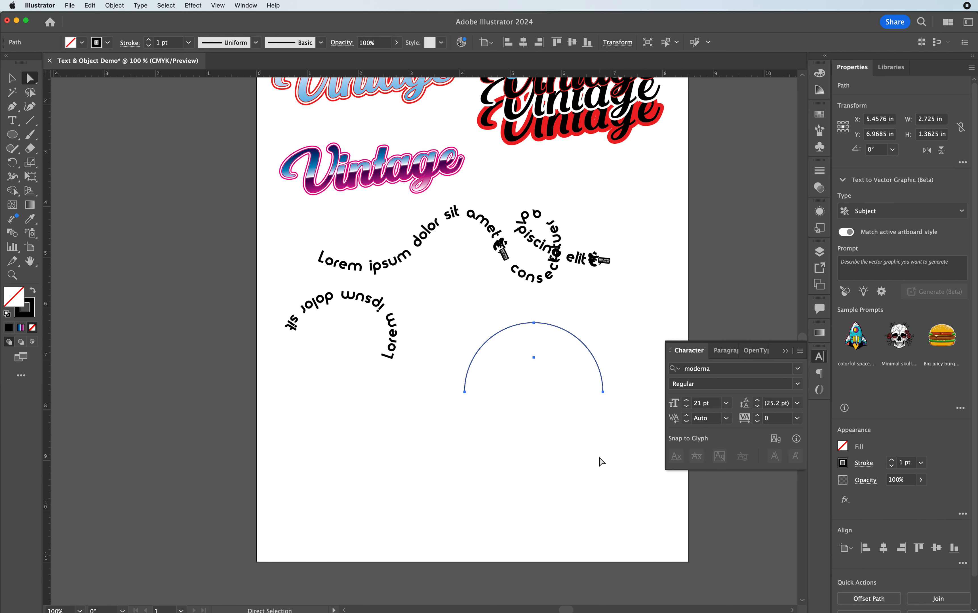
- Add a matching lower half-circle and move it down about 0.3 in to separate it from the upper arc
key(super)
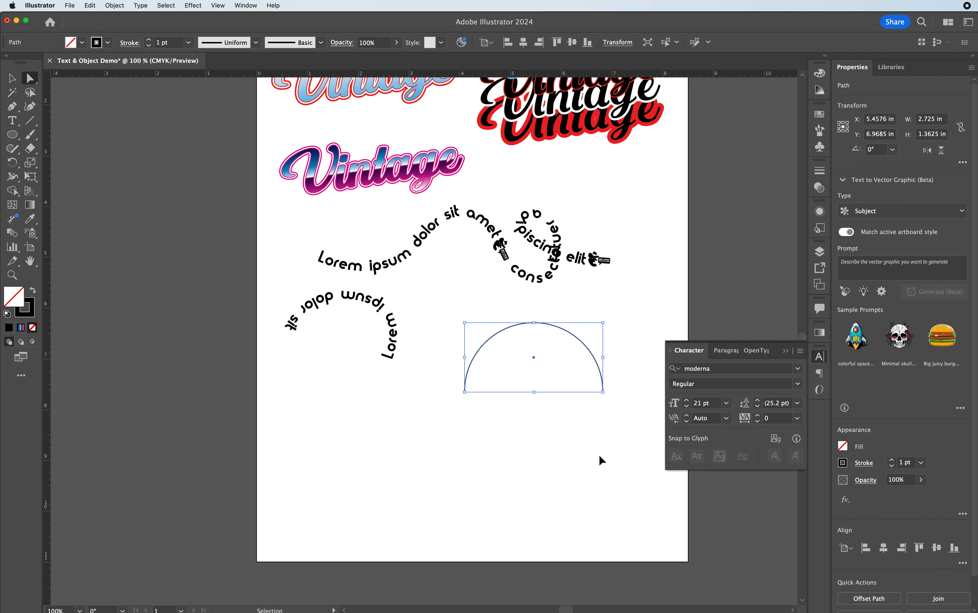
key(super+d)
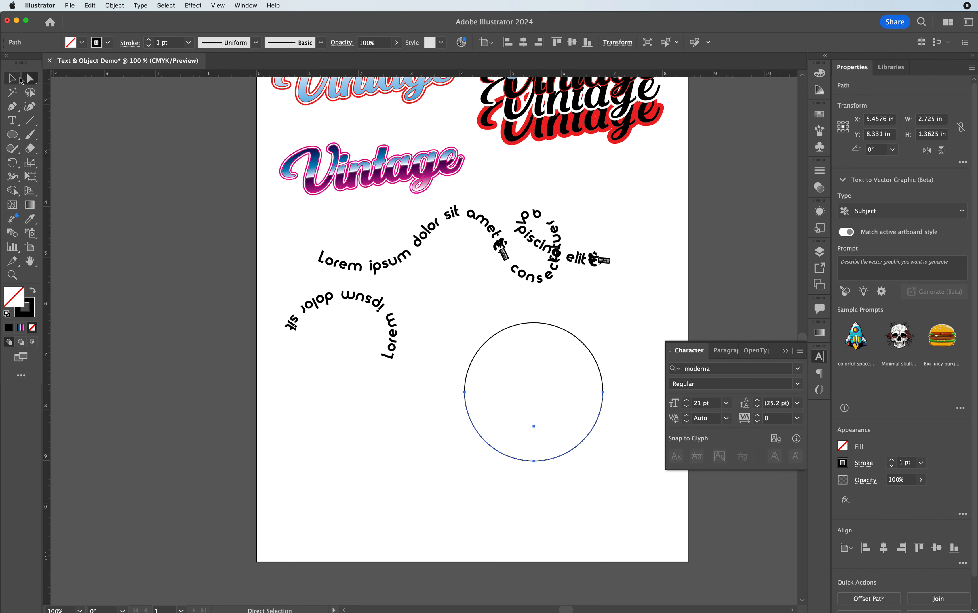
click(20, 79)
drag(468, 418, 467, 432)
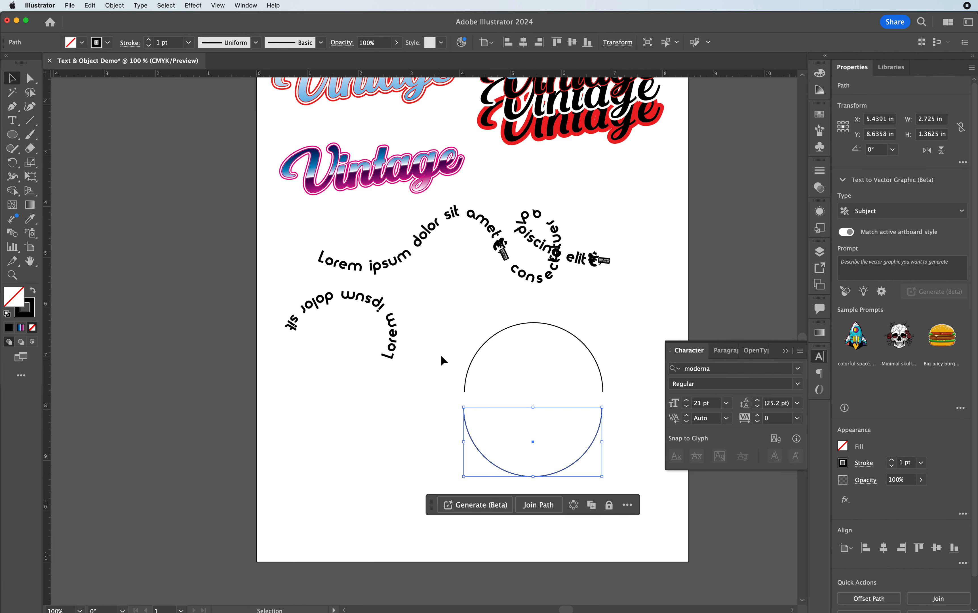
click(459, 352)
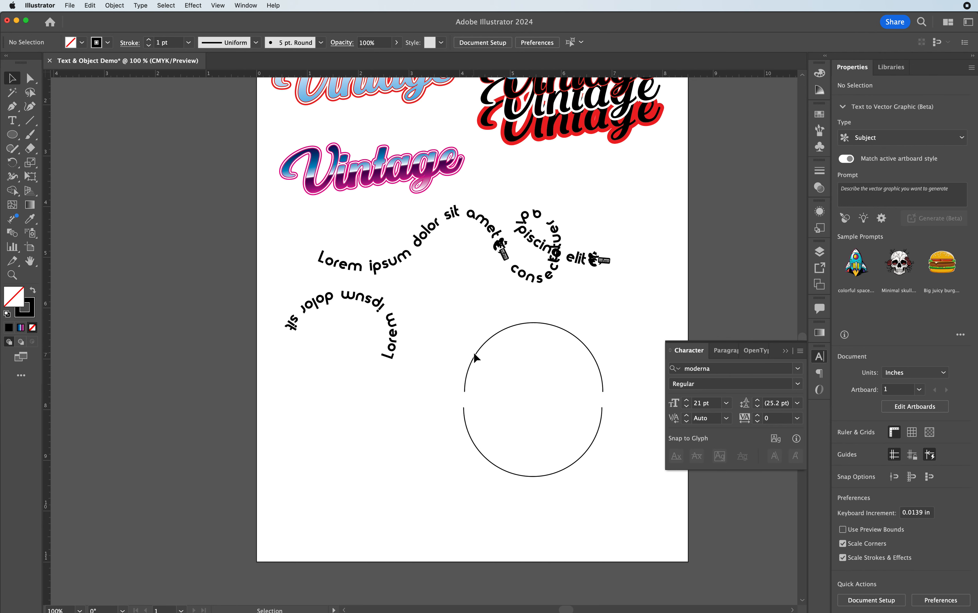
- Place placeholder type along the upper half-circle path, starting near its left end
click(474, 353)
scroll(609, 381, down, 2)
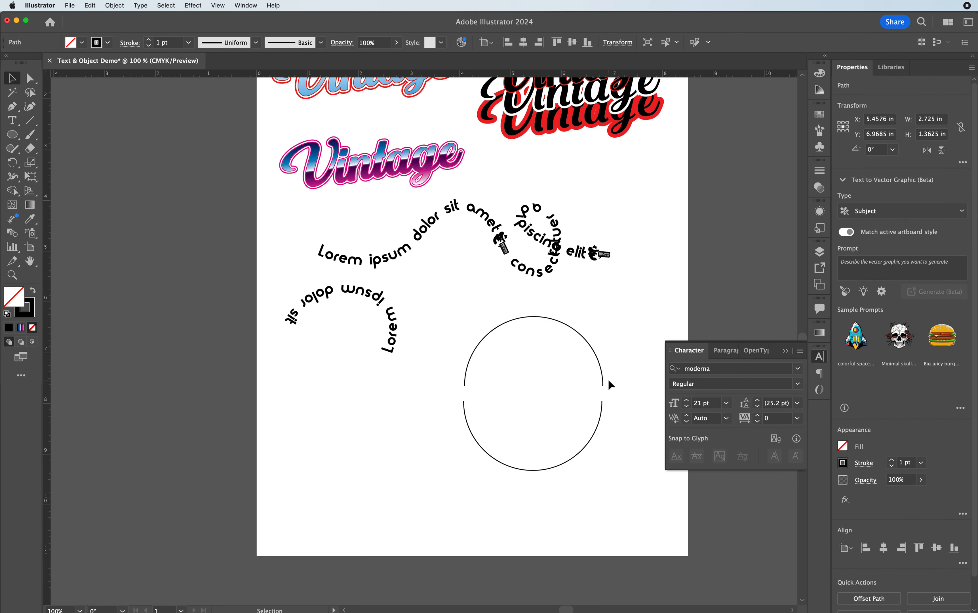
scroll(609, 383, down, 5)
key(super+equal)
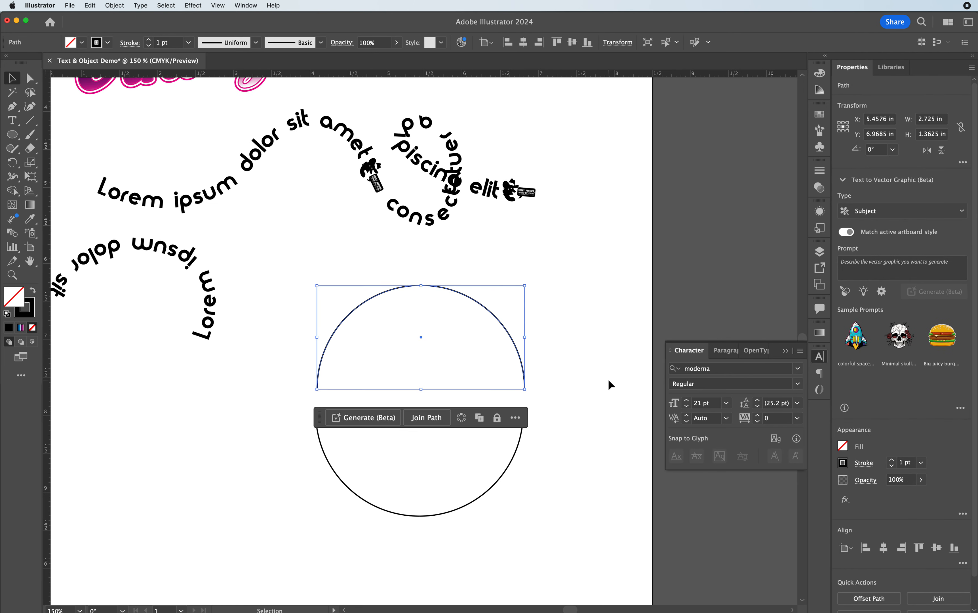
scroll(516, 395, down, 5)
drag(317, 354, 315, 505)
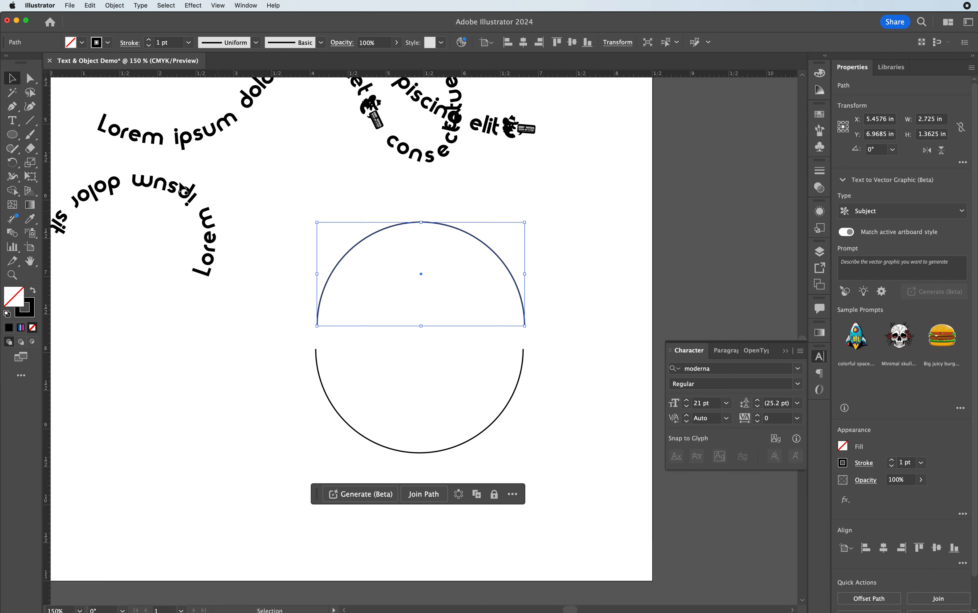
click(13, 120)
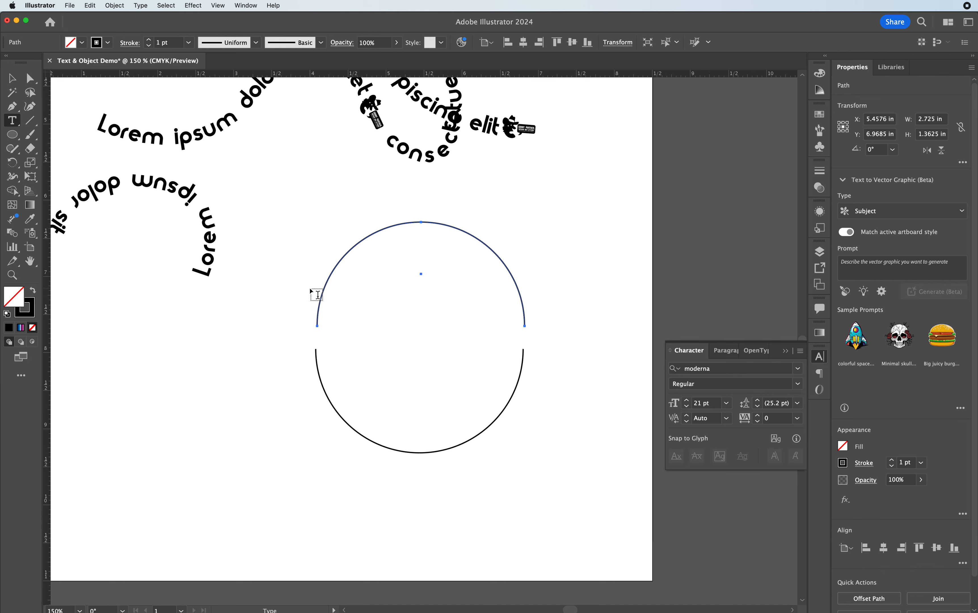
click(317, 312)
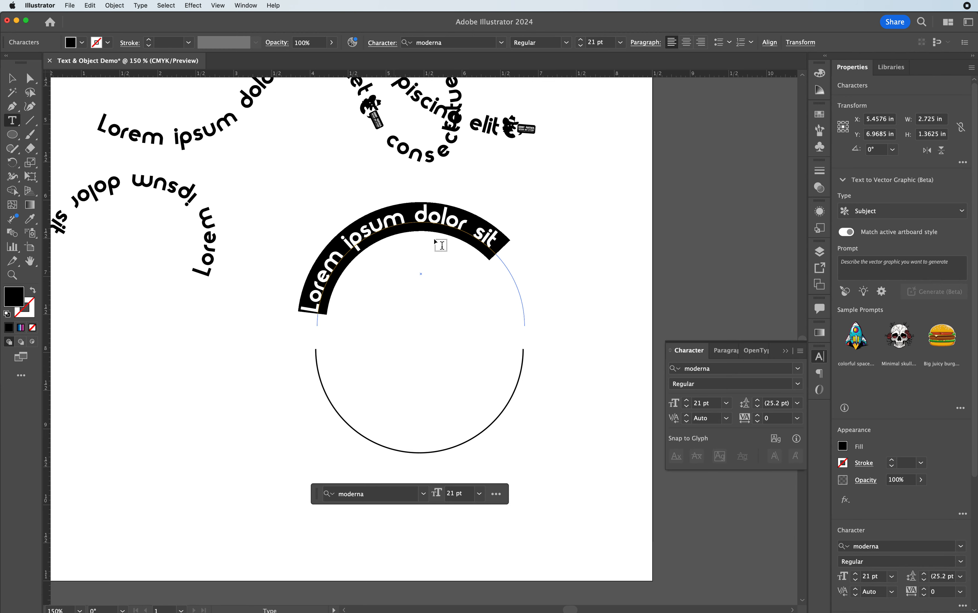
click(11, 78)
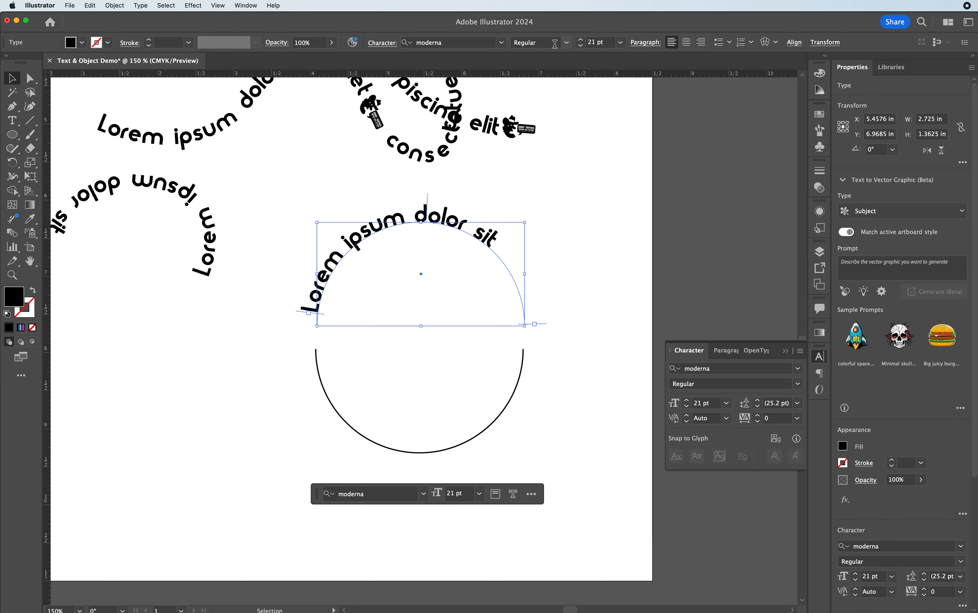
- Set the upper arc text's font size to 18 pt and centre-align it
click(581, 46)
click(582, 45)
click(582, 45)
click(582, 45)
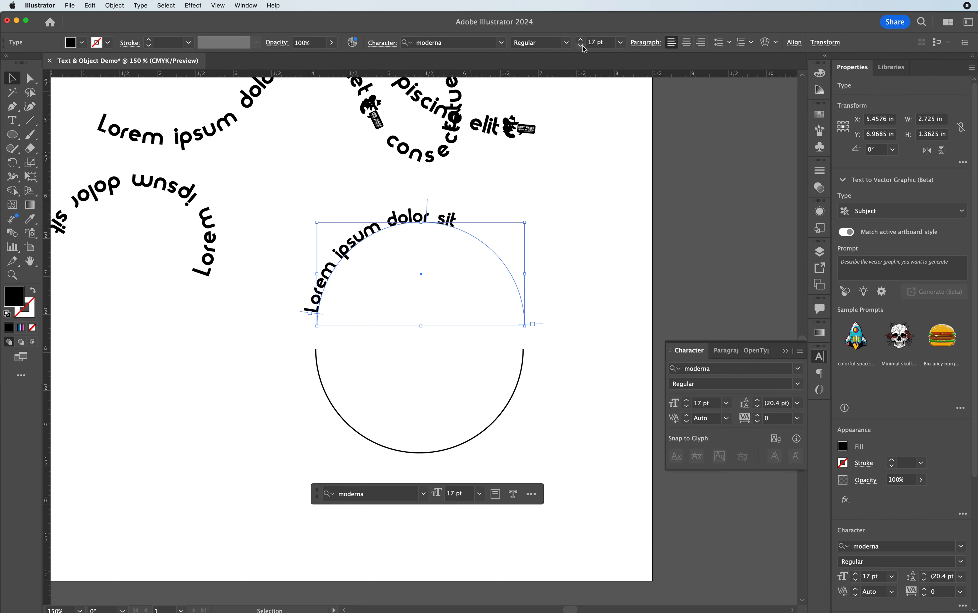
click(582, 47)
click(582, 47)
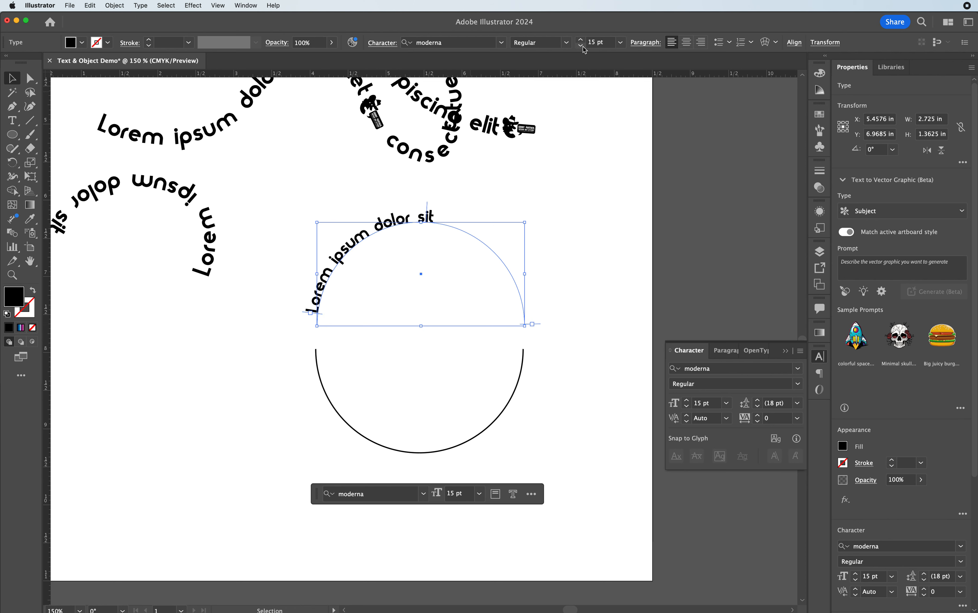
click(582, 46)
click(582, 46)
click(578, 40)
click(578, 40)
click(578, 40)
click(578, 40)
click(579, 41)
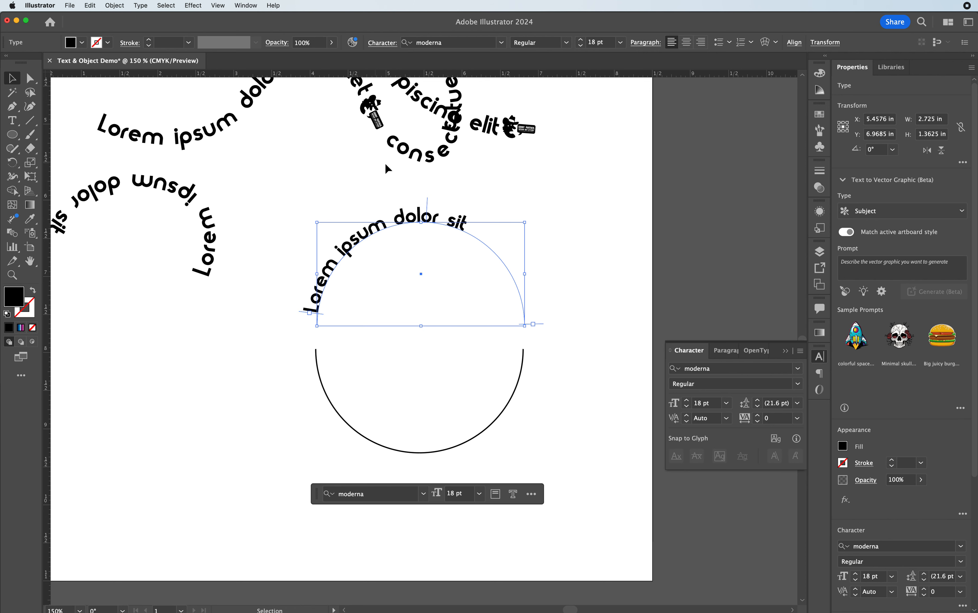
click(688, 43)
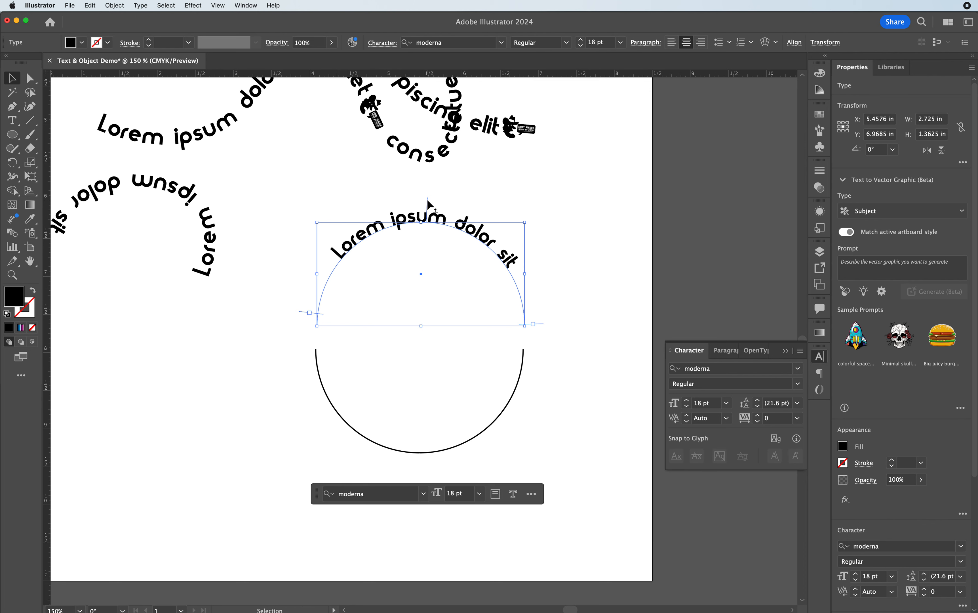
- Flip the upper arc text to the inside of the curve and back outside, centring it over the arc
drag(427, 202, 420, 245)
click(522, 200)
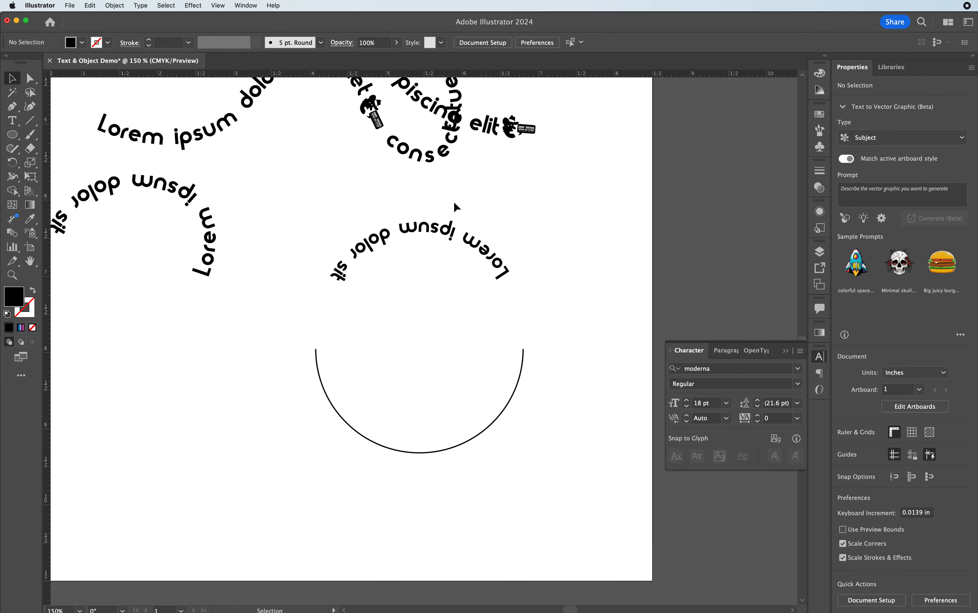
click(418, 234)
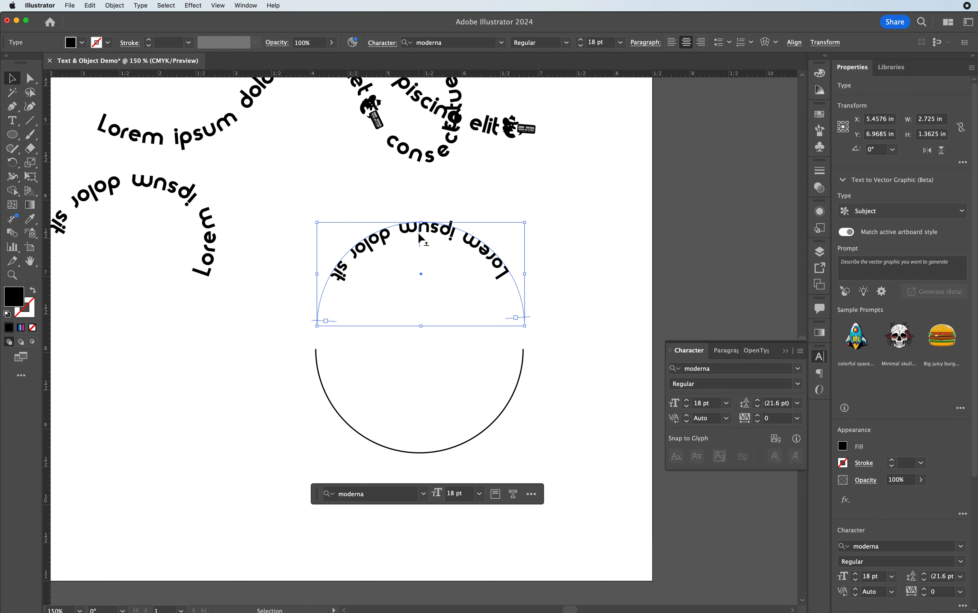
drag(419, 235, 421, 212)
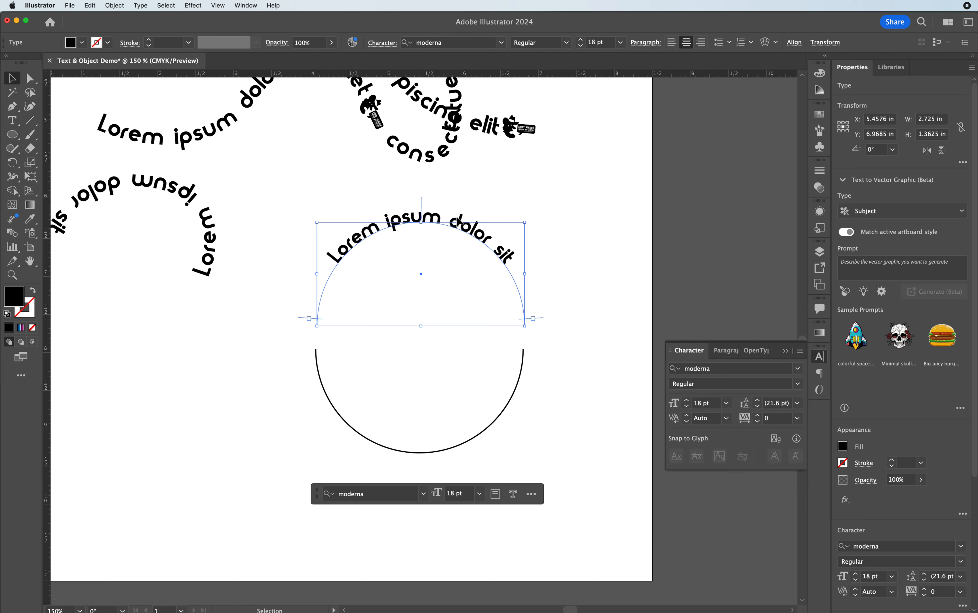
click(377, 195)
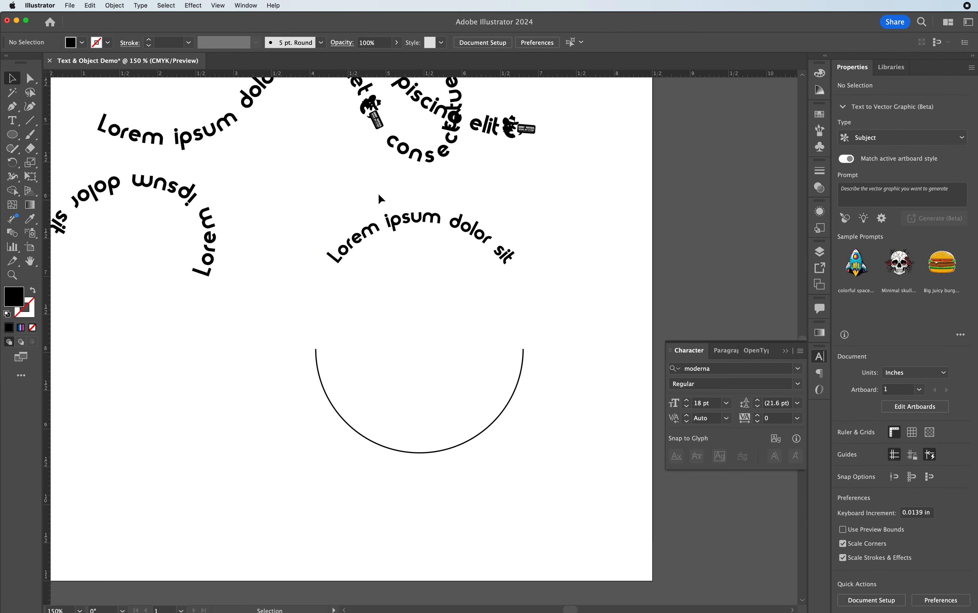
- Try to place type along the lower half-circle from its left end, and undo the attempt
click(365, 230)
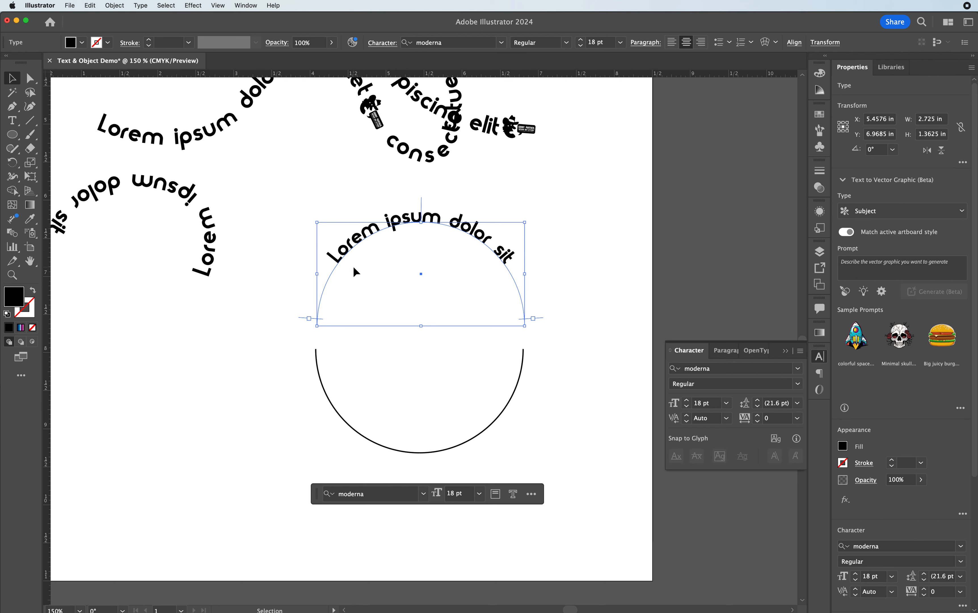
click(11, 121)
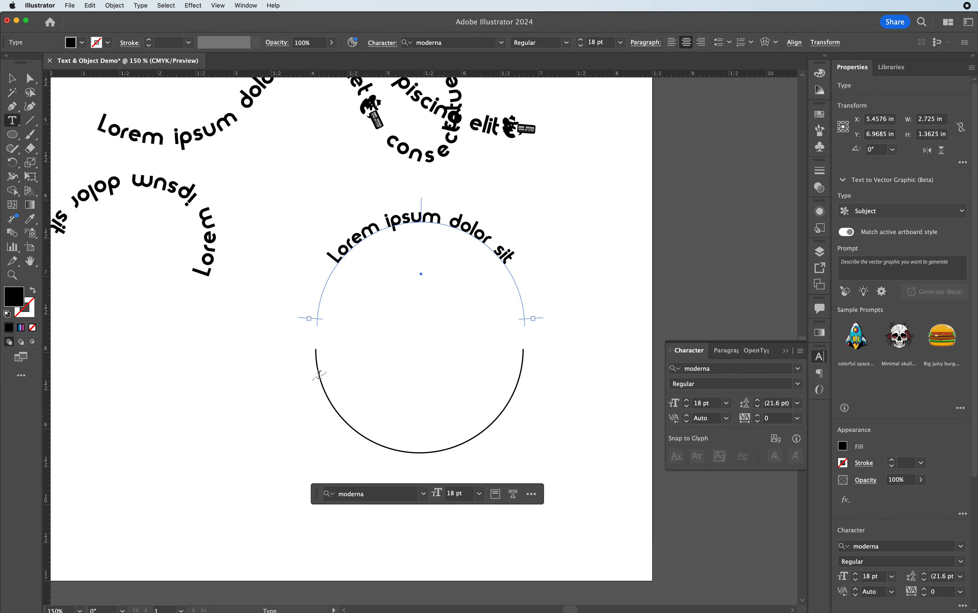
click(317, 360)
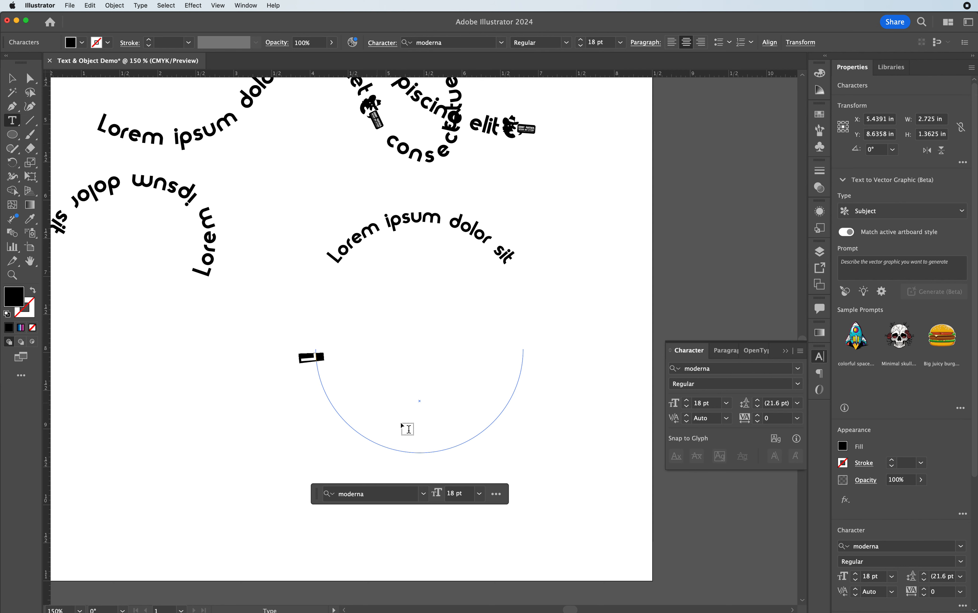
click(12, 81)
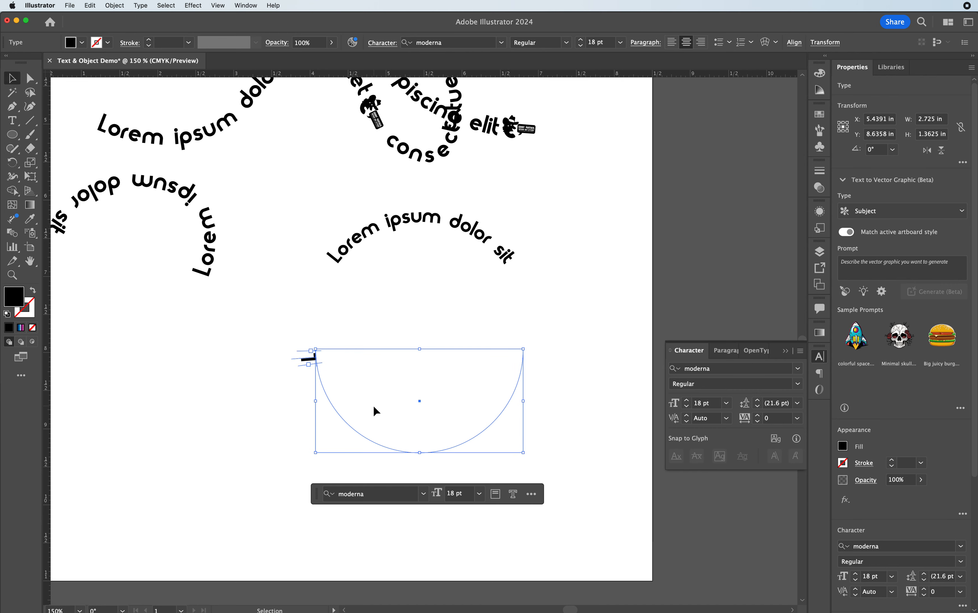
drag(300, 363, 513, 342)
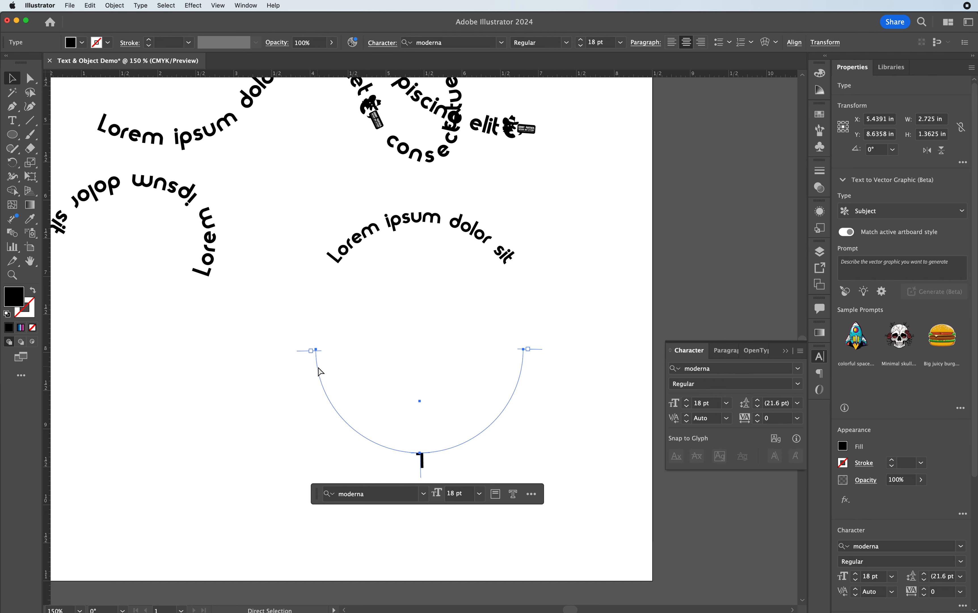
key(super+z)
key(super+z)
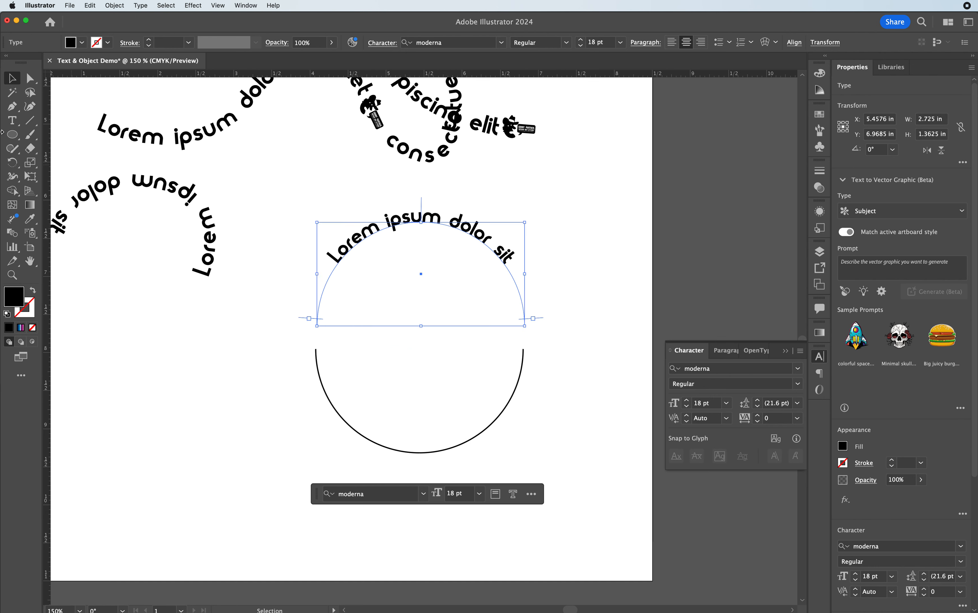
- Place placeholder type along the lower half-circle from its right end and flip it to the inside of the curve
click(12, 120)
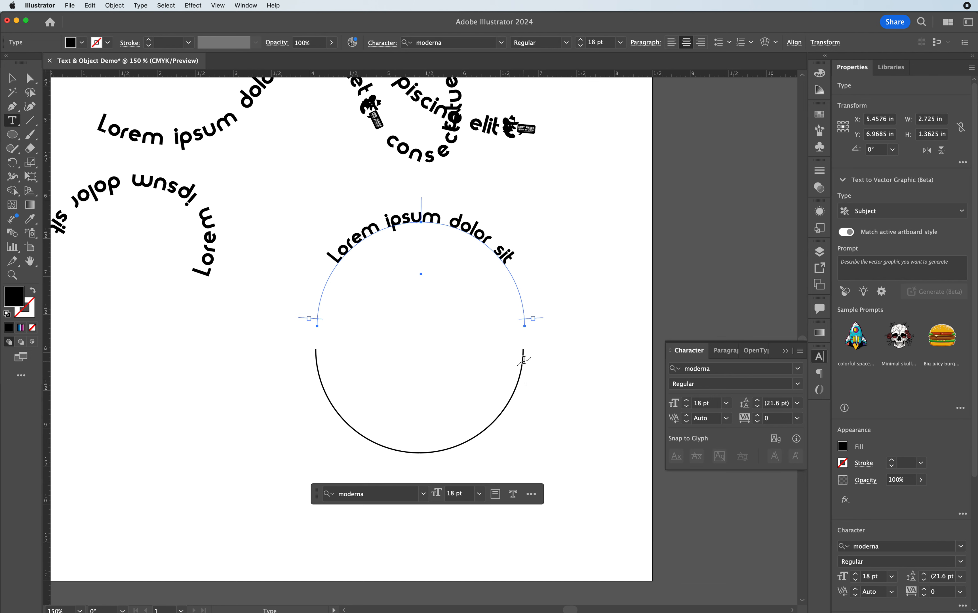
click(523, 359)
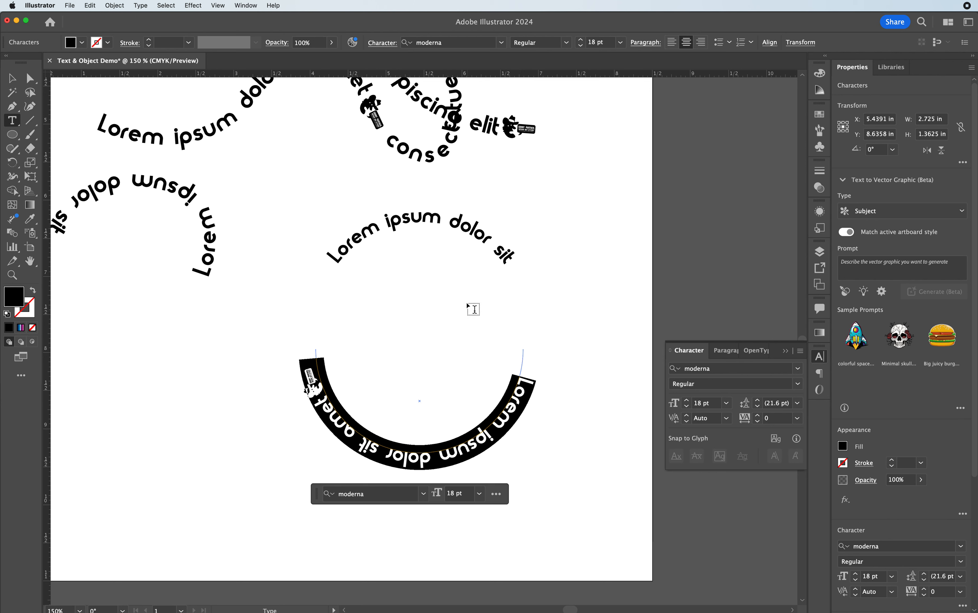
click(13, 81)
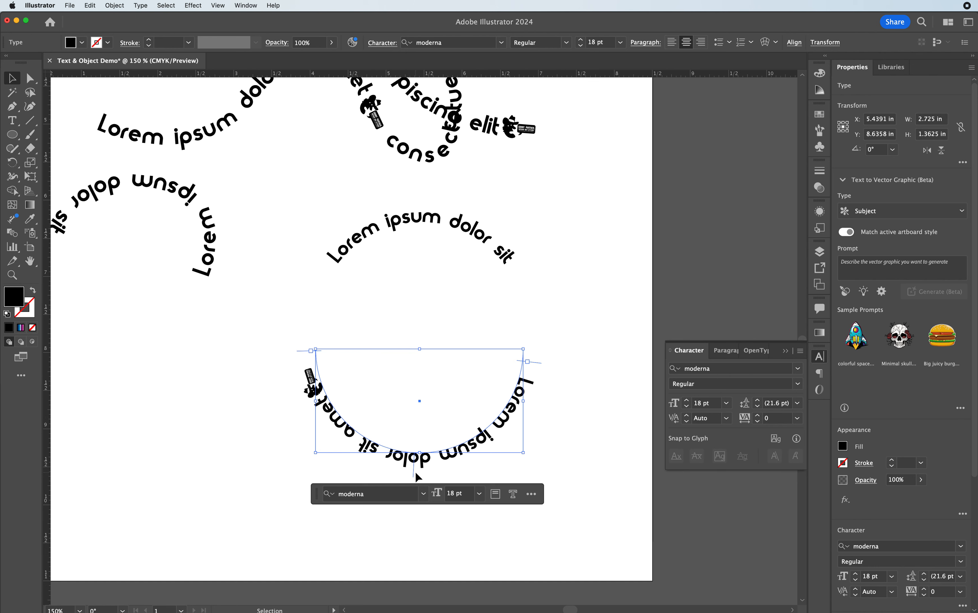
drag(413, 468, 418, 417)
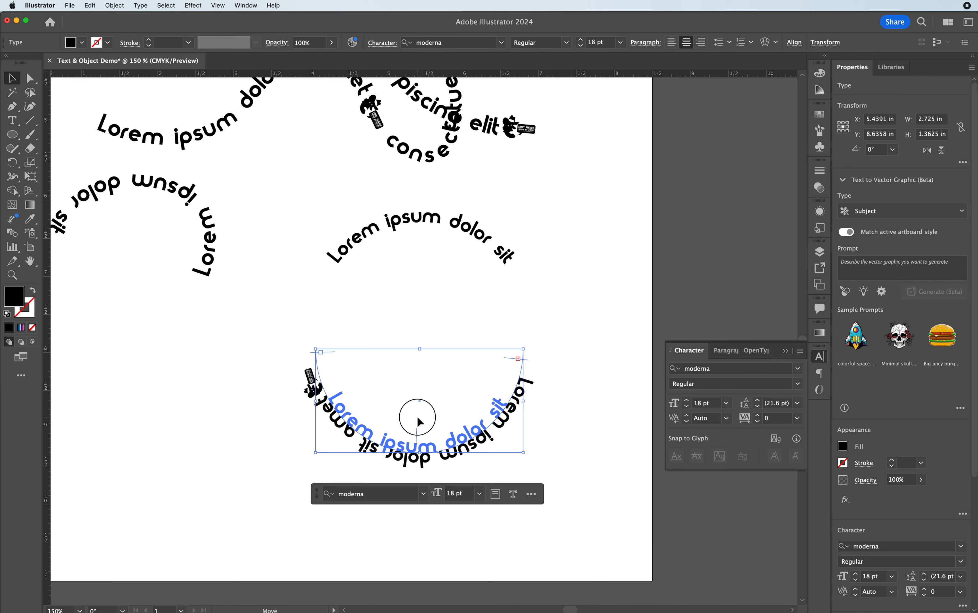
drag(419, 421, 456, 372)
- Move the lower arc text straight up closer to the upper text, to a Y position of about 8.24 in
click(295, 293)
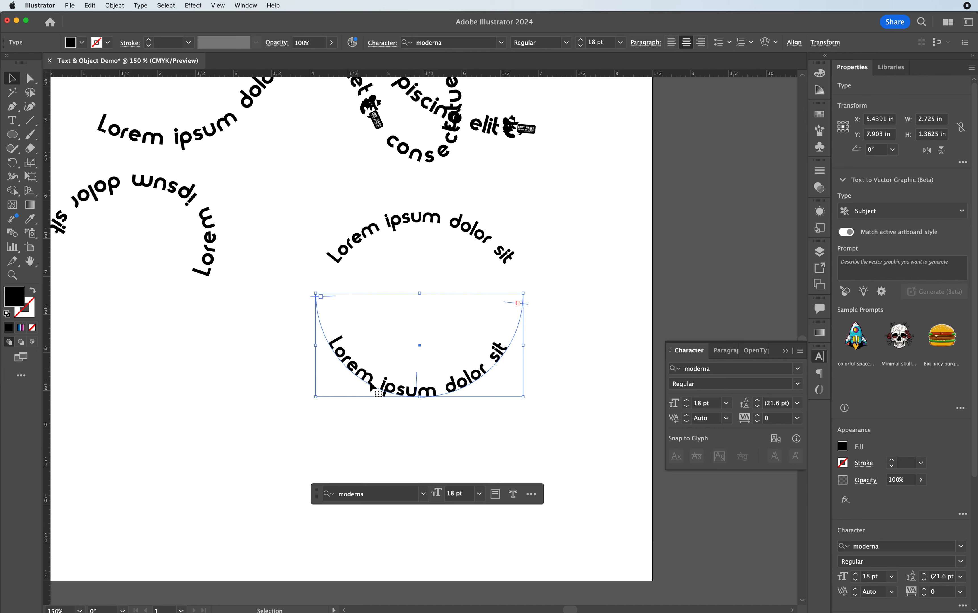
shift+click(380, 389)
drag(382, 385, 384, 412)
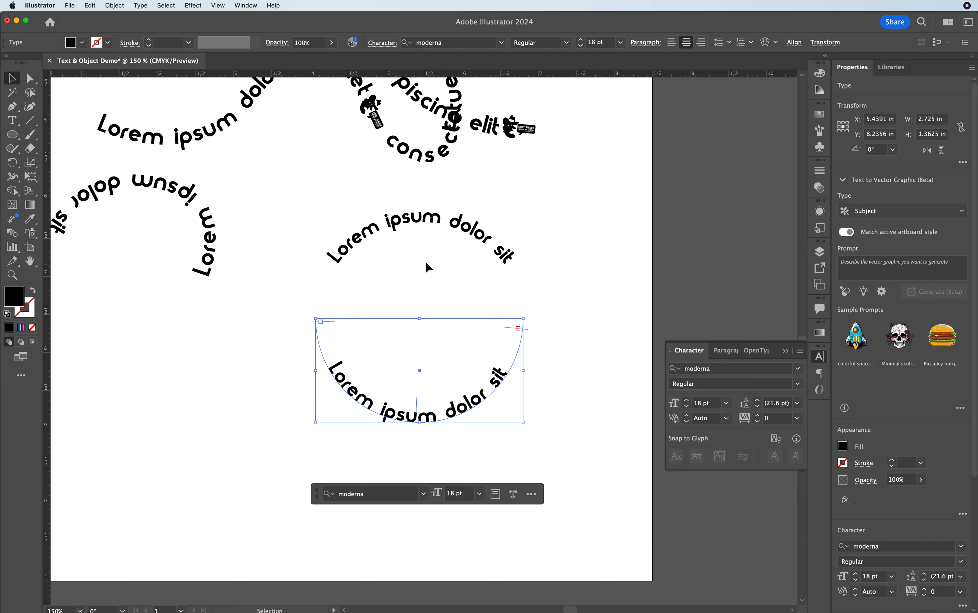
click(357, 274)
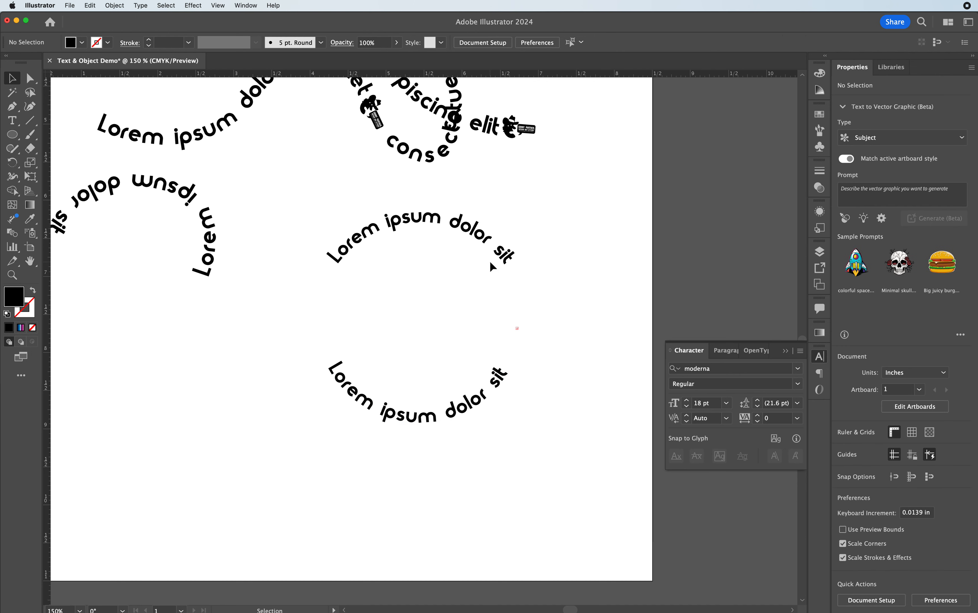
- Replace the placeholder text on the upper arc with "DEMONSTRATION"
click(378, 237)
double_click(377, 235)
triple_click(368, 229)
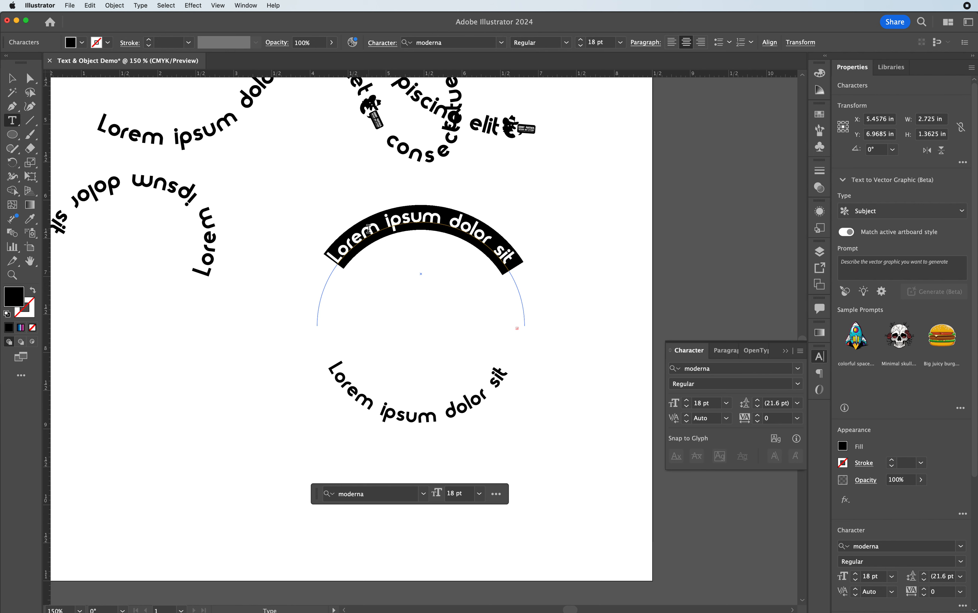
text(DEMONSTRE)
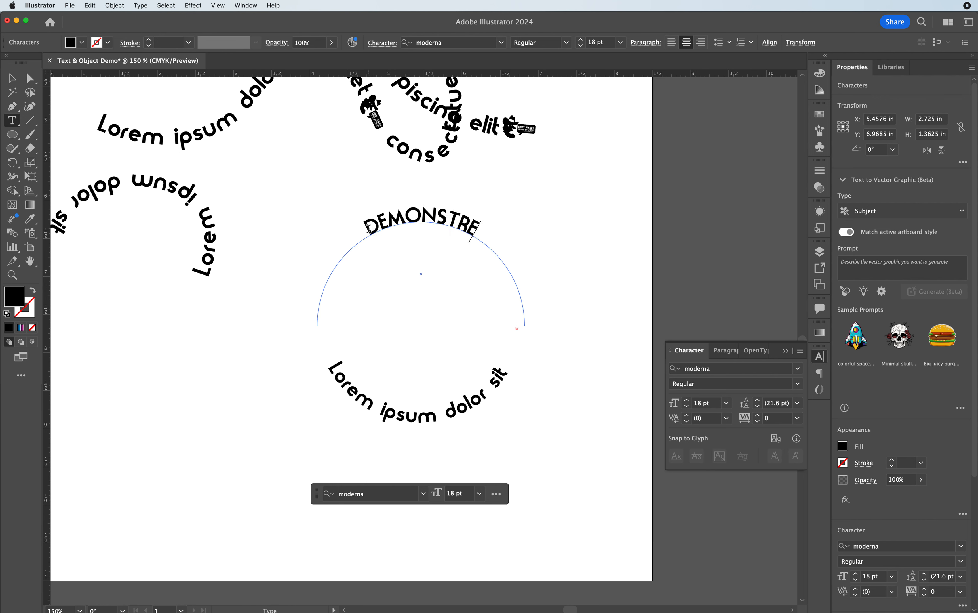
key(BackSpace)
text(TRT)
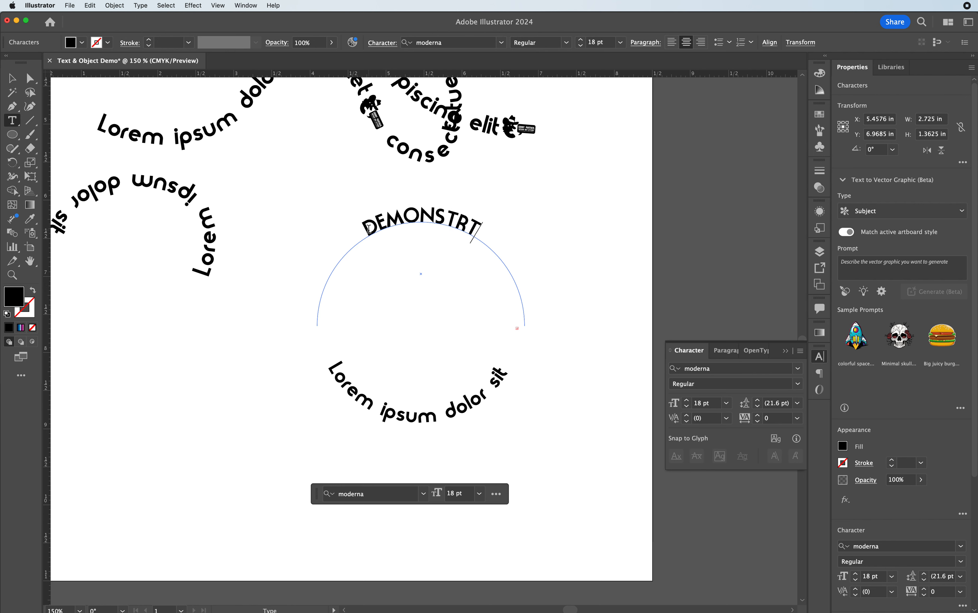
key(BackSpace)
text(ATION)
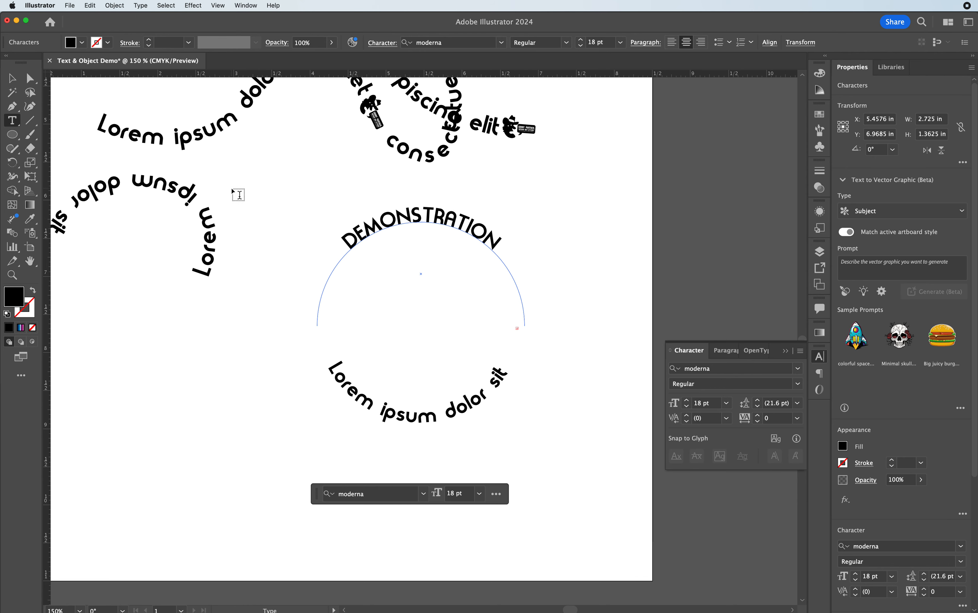
click(12, 78)
click(371, 292)
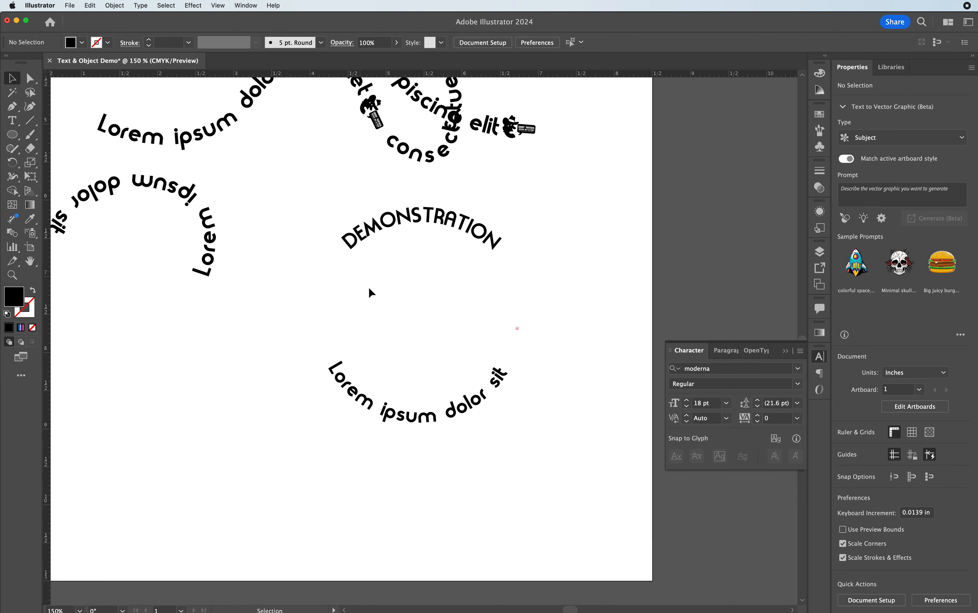
- Replace the placeholder text on the lower arc with "FOR DESIGN"
triple_click(365, 397)
text(FOR DESIGN)
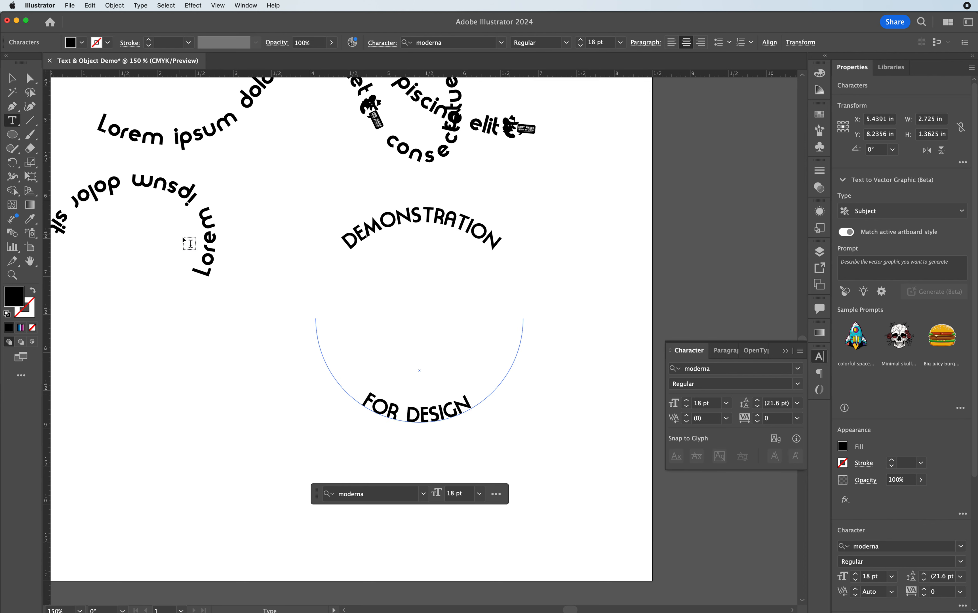
click(12, 78)
click(214, 174)
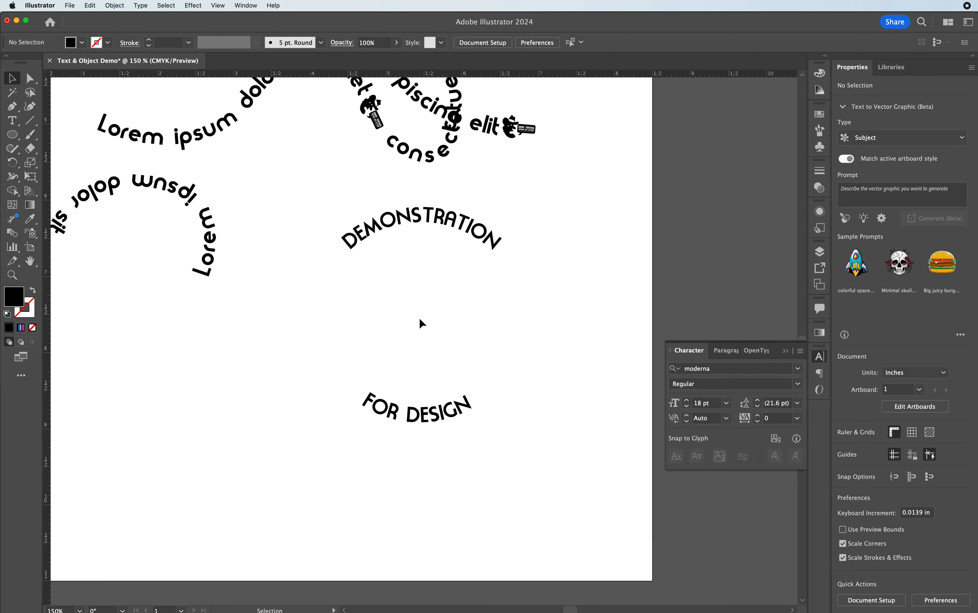
scroll(336, 299, down, 3)
scroll(331, 308, up, 8)
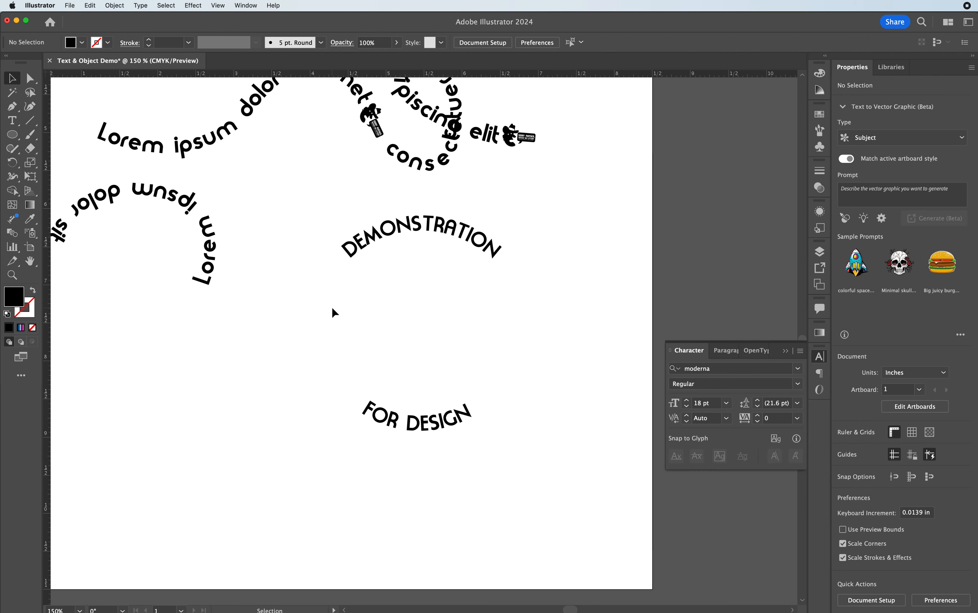
click(187, 264)
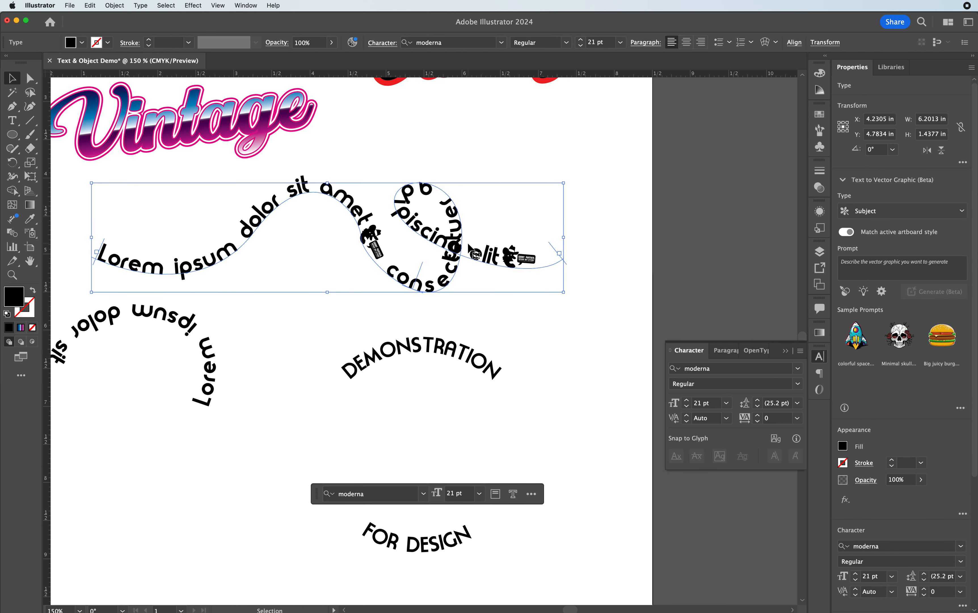
click(446, 342)
scroll(446, 344, up, 2)
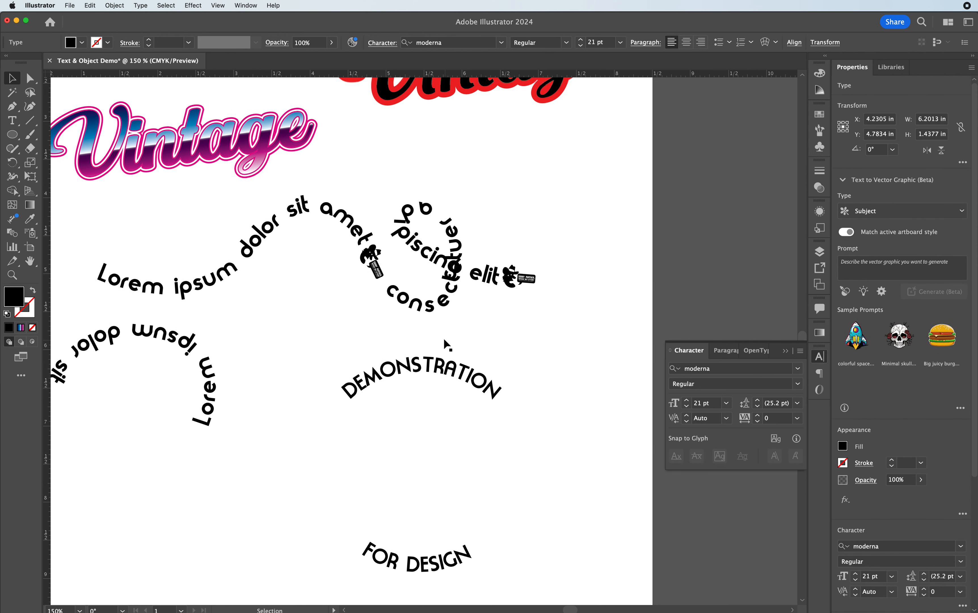
scroll(443, 339, down, 8)
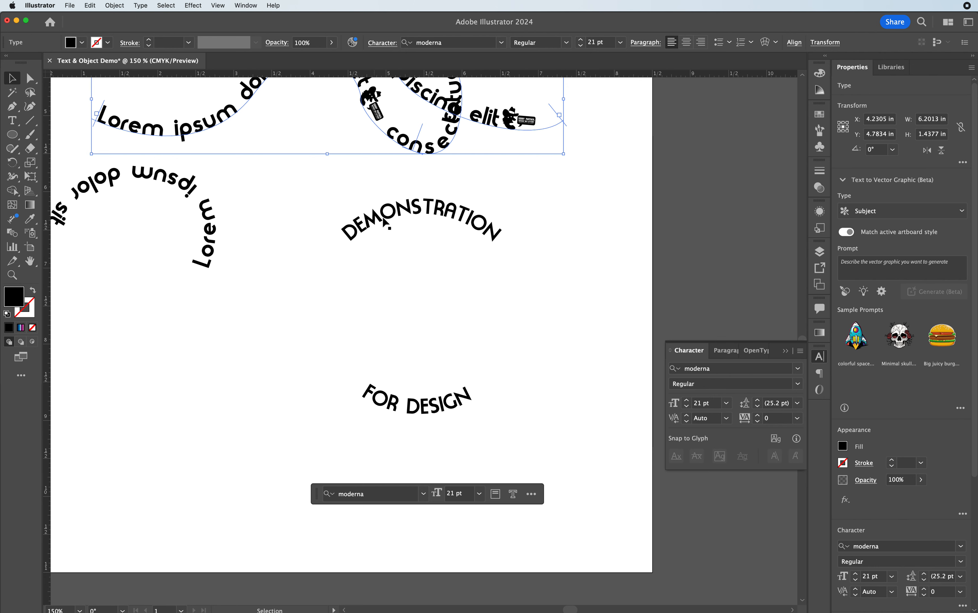
- Set the tracking of the whole word DEMONSTRATION on the upper arc to 200
click(425, 214)
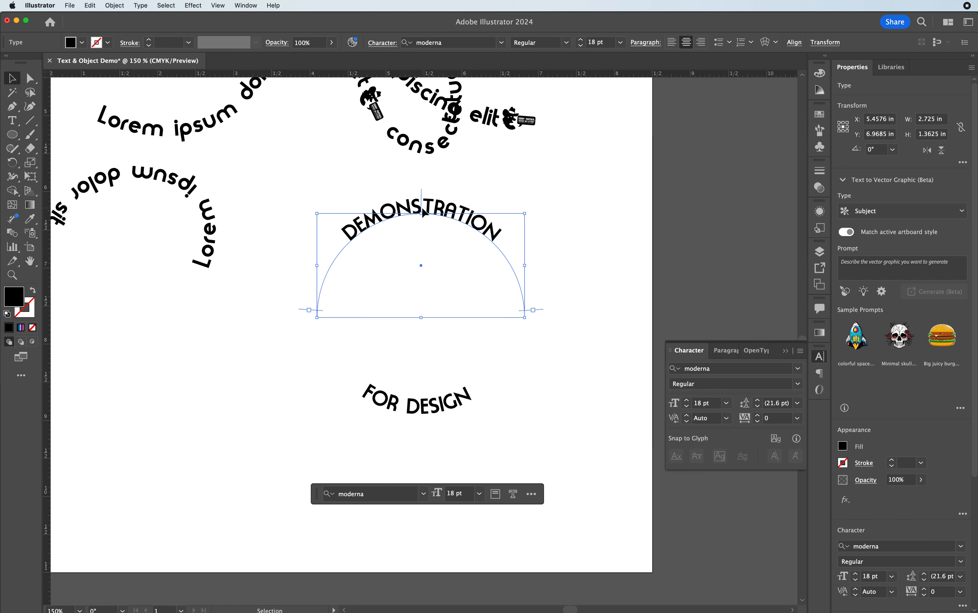
double_click(445, 206)
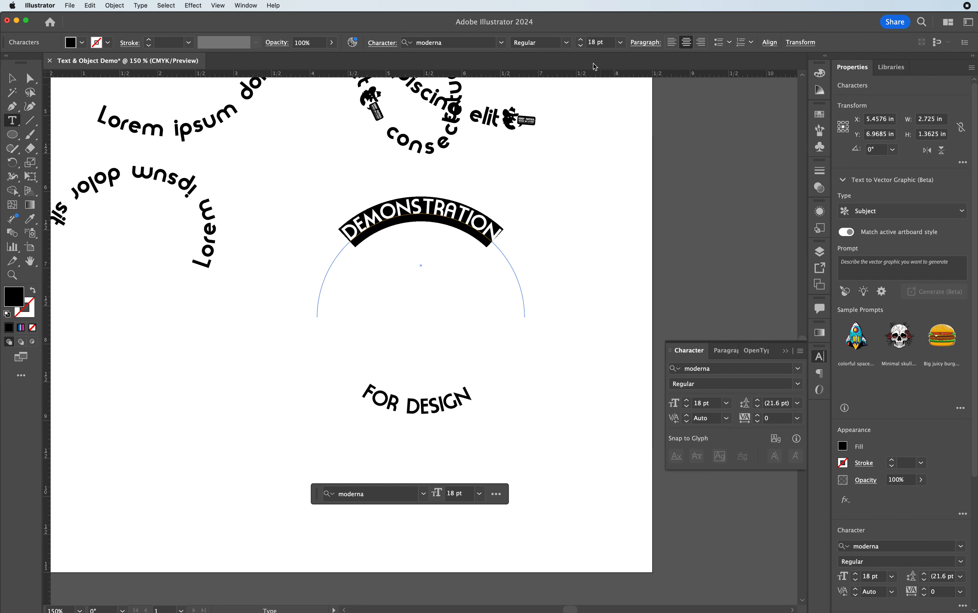
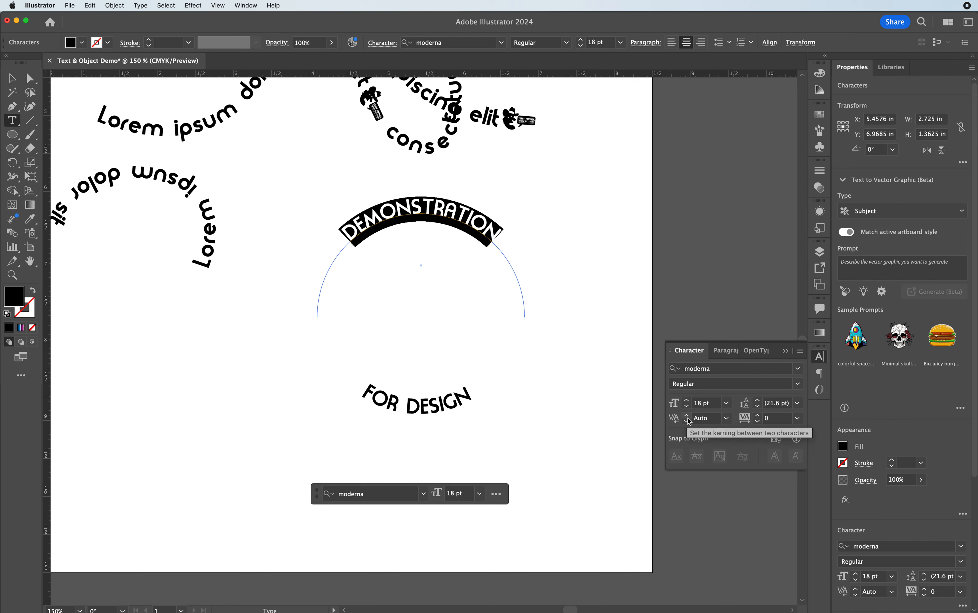
click(798, 421)
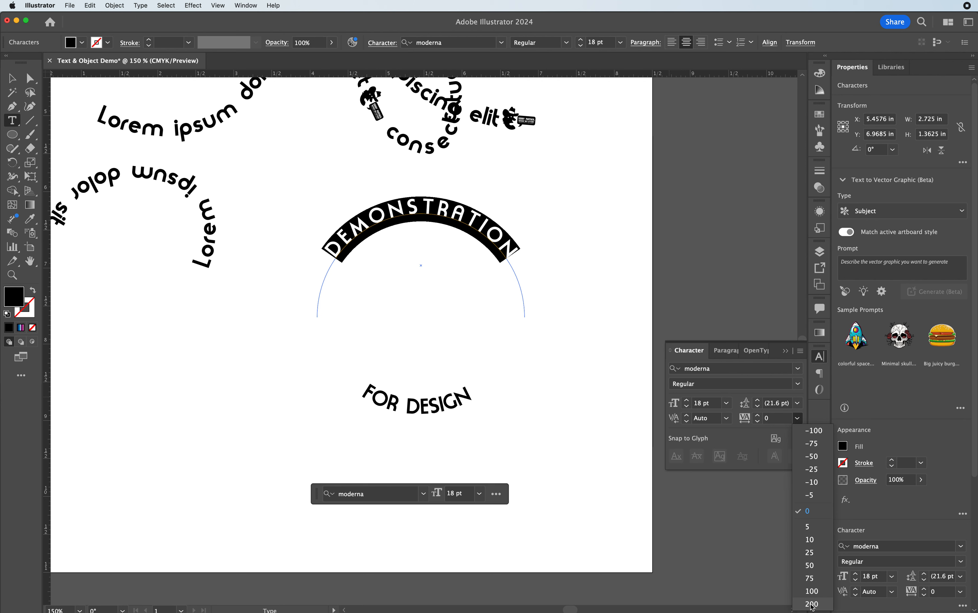
click(812, 604)
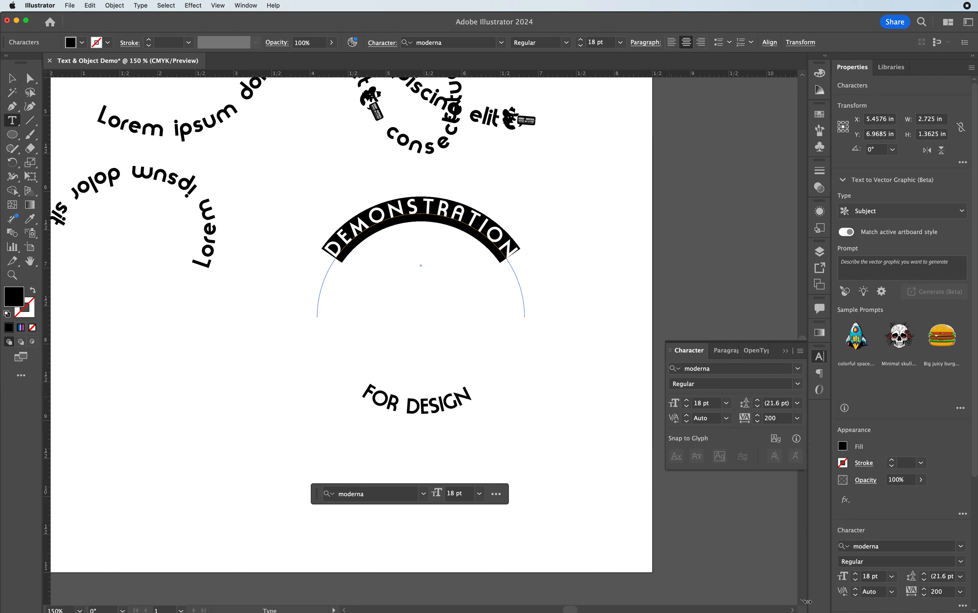
key(Escape)
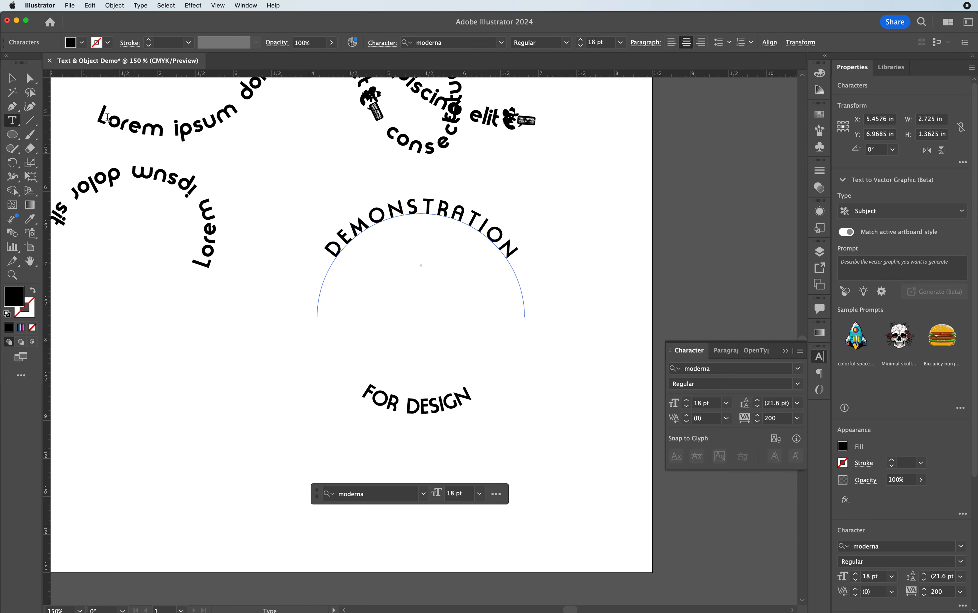
key(v)
click(318, 188)
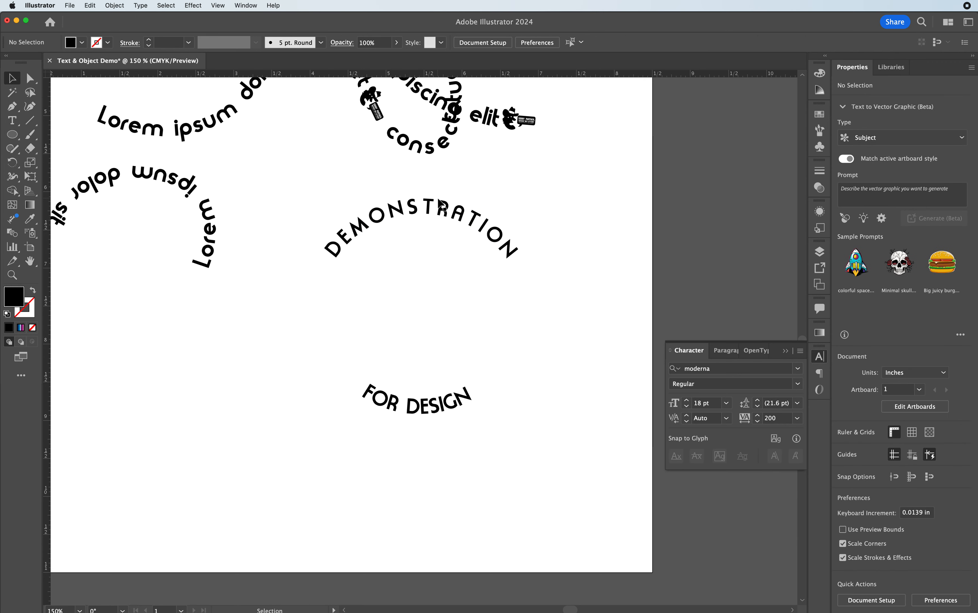
- Move the DEMONSTRATION and FOR DESIGN arc texts together up and to the right, toward the artboard's right edge
key(super+minus)
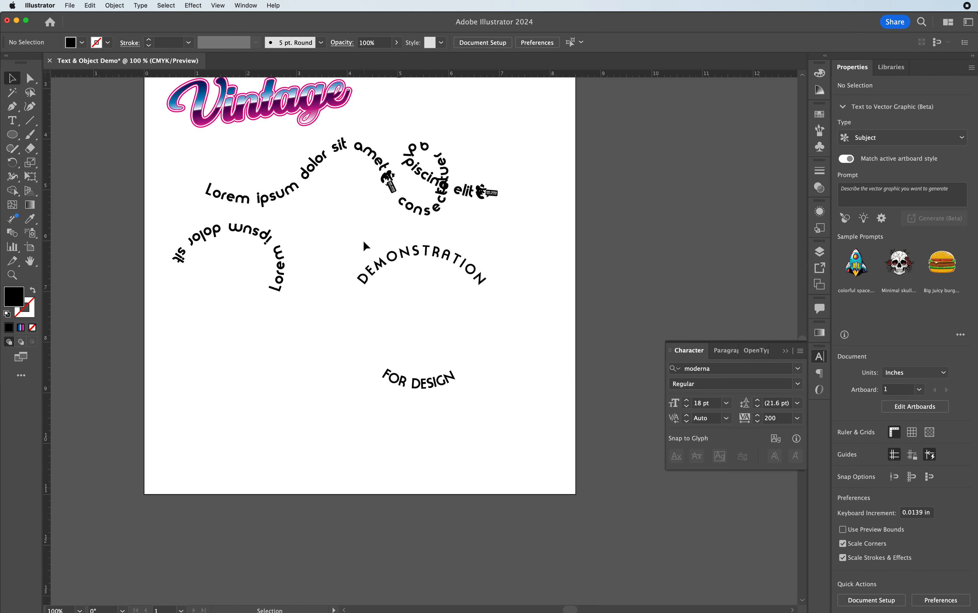
click(413, 390)
drag(399, 385, 450, 362)
click(395, 276)
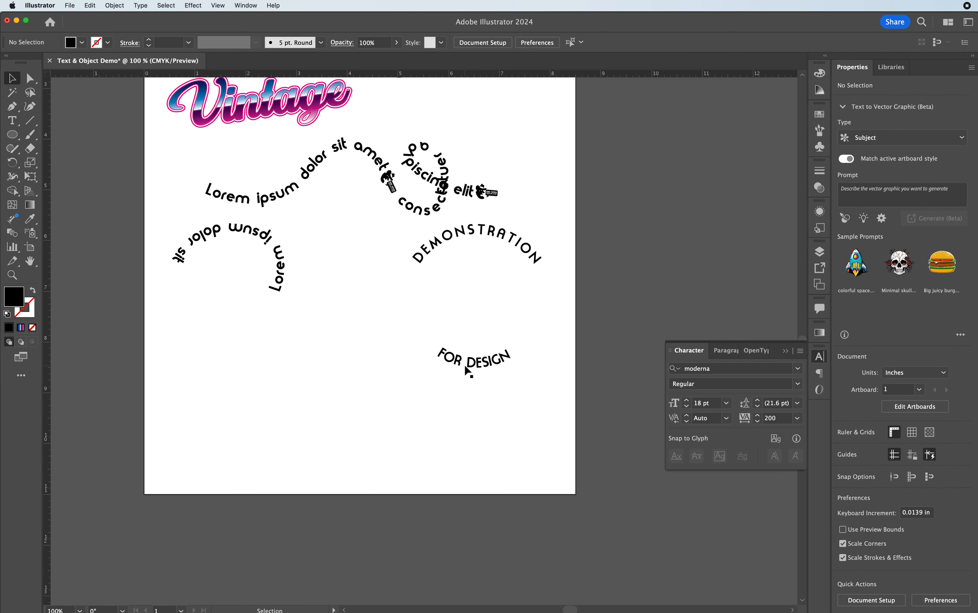
- Raise the FOR DESIGN arc closer to DEMONSTRATION and shift all the path texts slightly up and to the right
drag(454, 356, 454, 312)
click(346, 230)
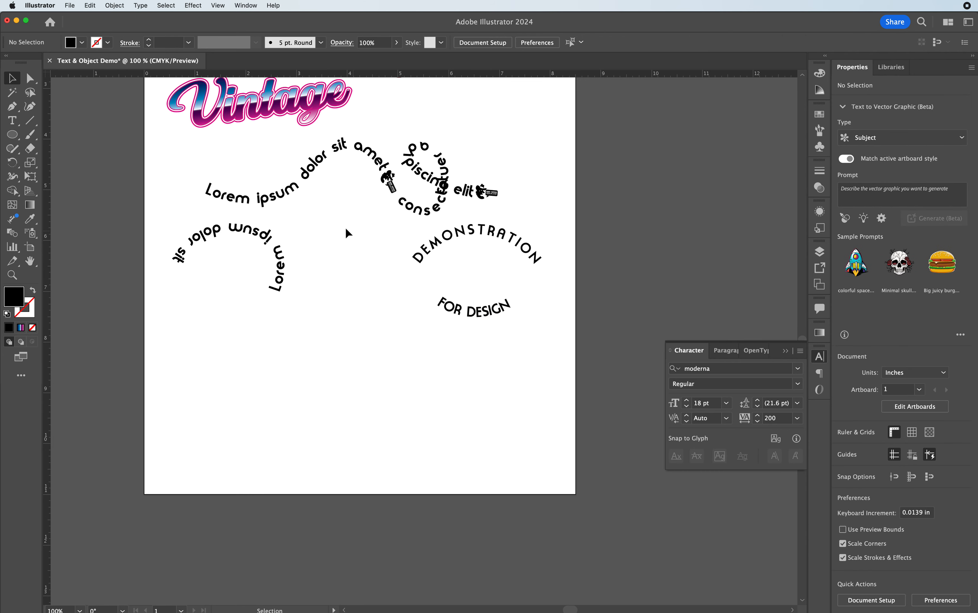
scroll(351, 264, up, 3)
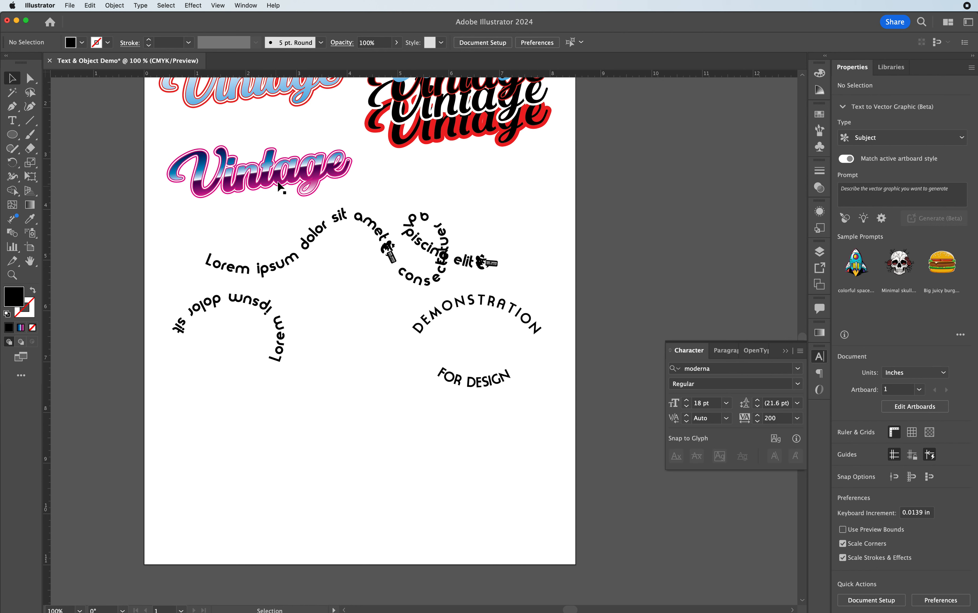
drag(230, 234, 487, 348)
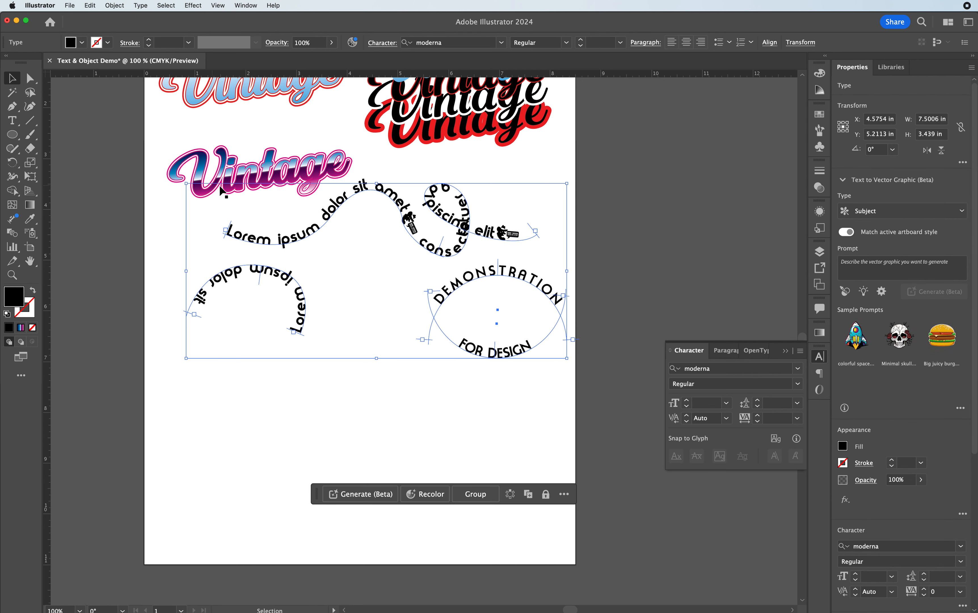
- Create an area type box about 3.65 in by 1.34 in below the path texts, containing the word DESIGN
click(12, 120)
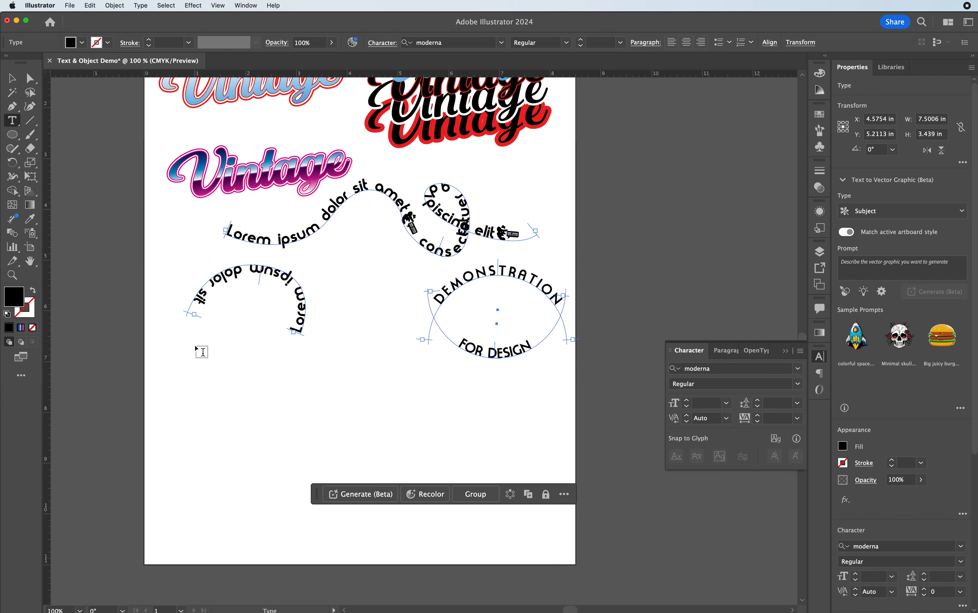
drag(184, 383, 369, 450)
text(DE)
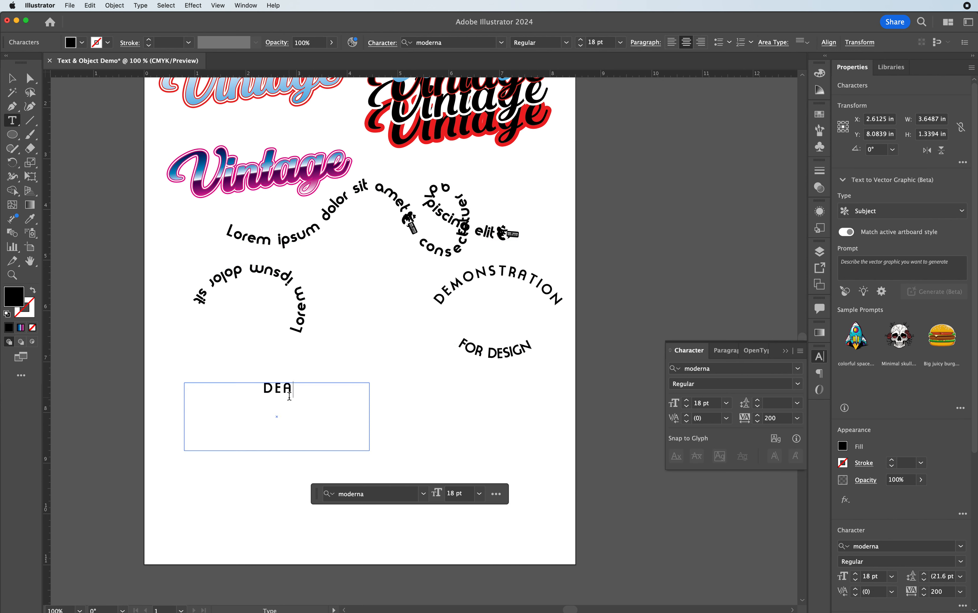
text(SIGN)
- Set the word DESIGN in the Hello Samosa font and its tracking to 0
double_click(278, 392)
click(423, 494)
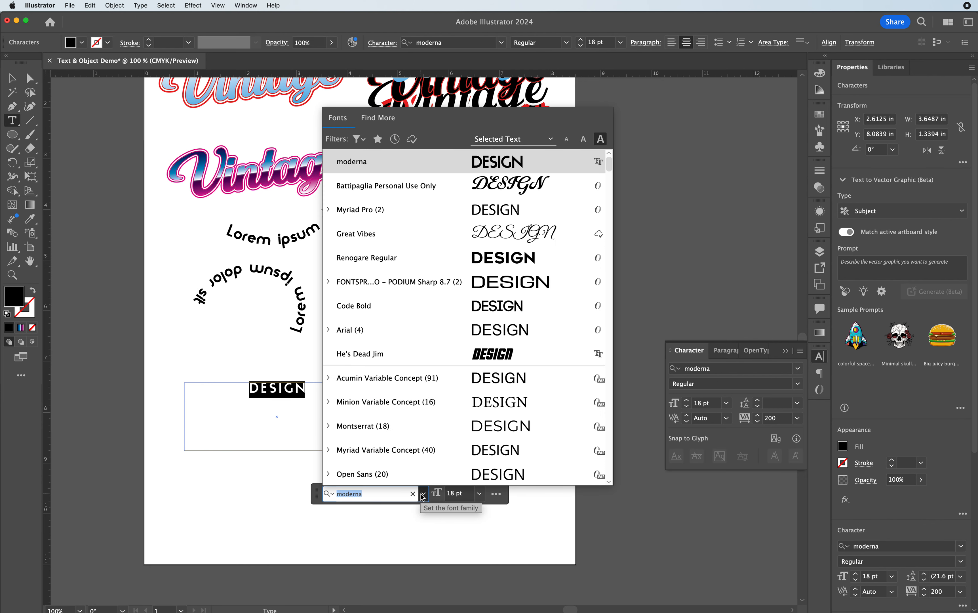
text(HELLO)
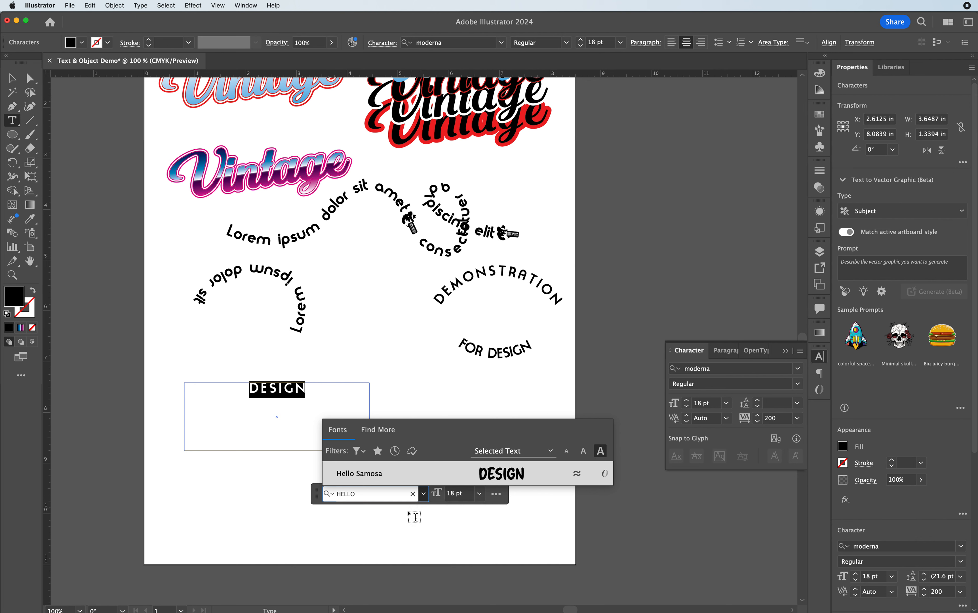
click(362, 474)
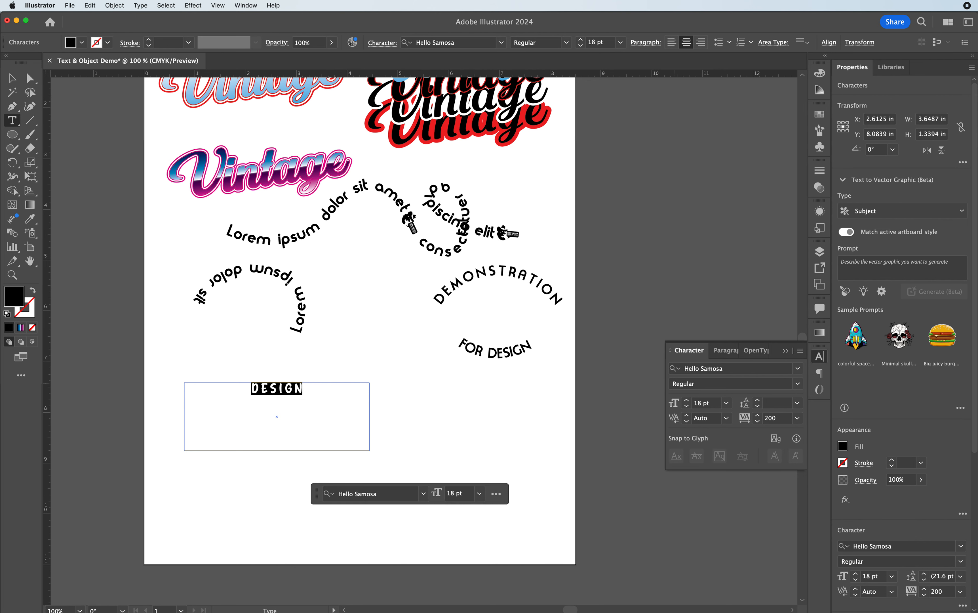
click(799, 421)
click(806, 515)
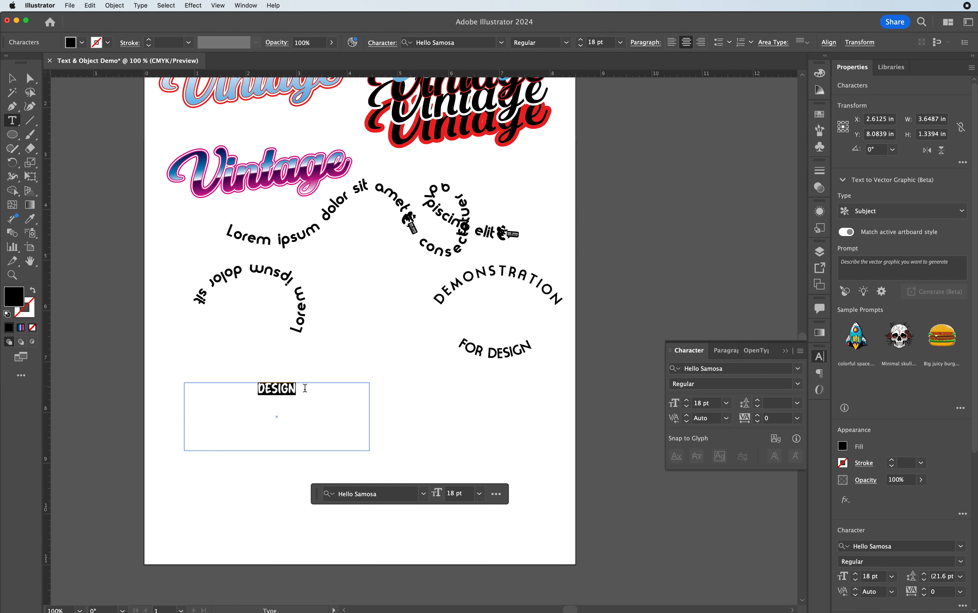
- Set the font size of the DESIGN text box to 72 pt
click(11, 78)
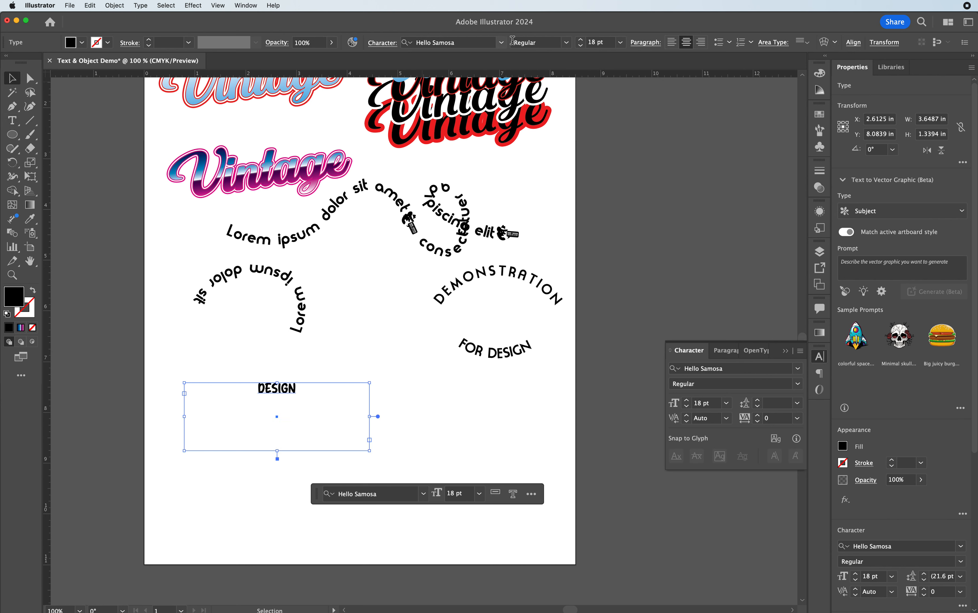
click(620, 42)
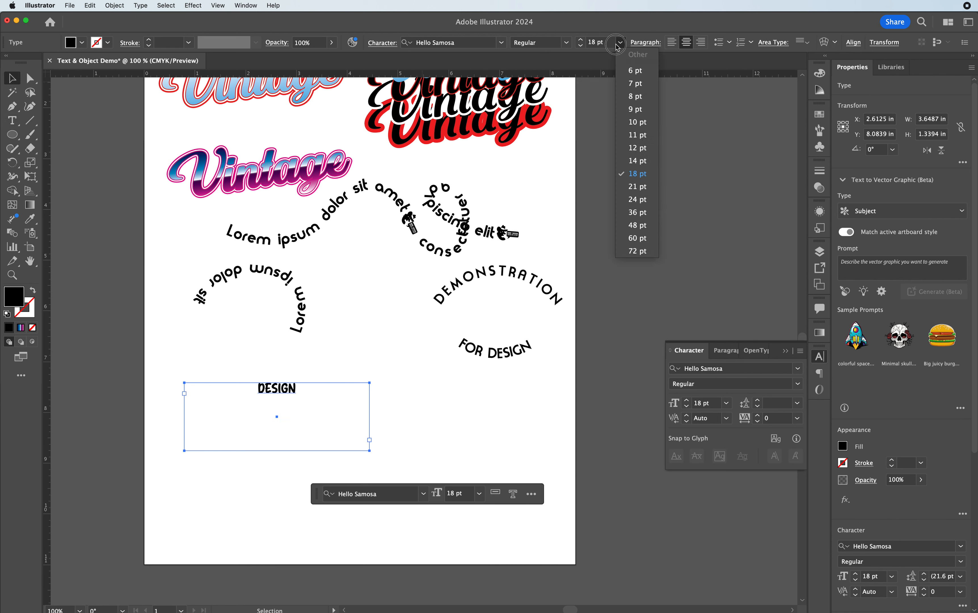
click(637, 251)
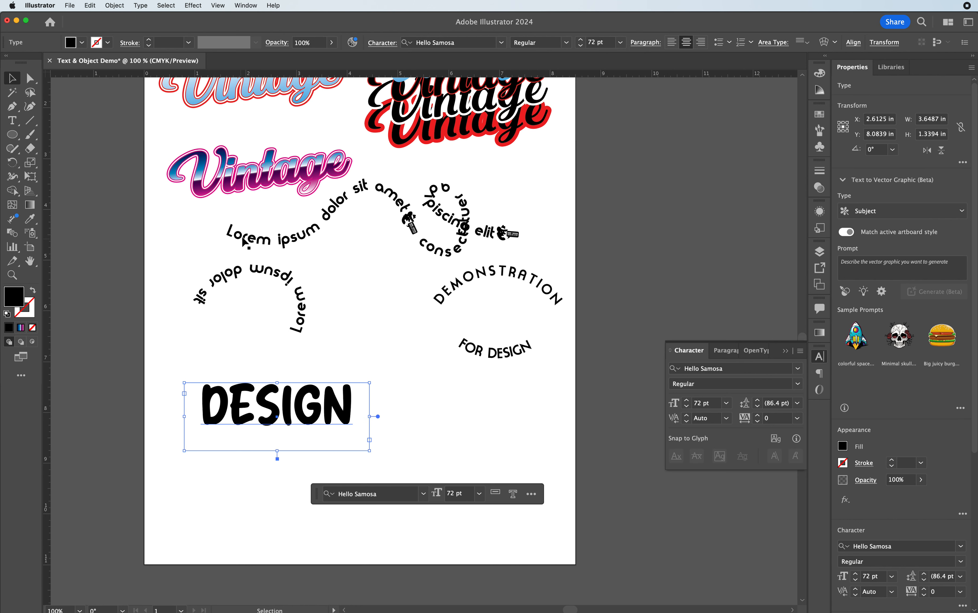
- Move the DESIGN text box to about X 2.88 in, Y 8.19 in and rotate it by about 0.7°
click(101, 135)
scroll(187, 286, down, 5)
drag(277, 276, 253, 270)
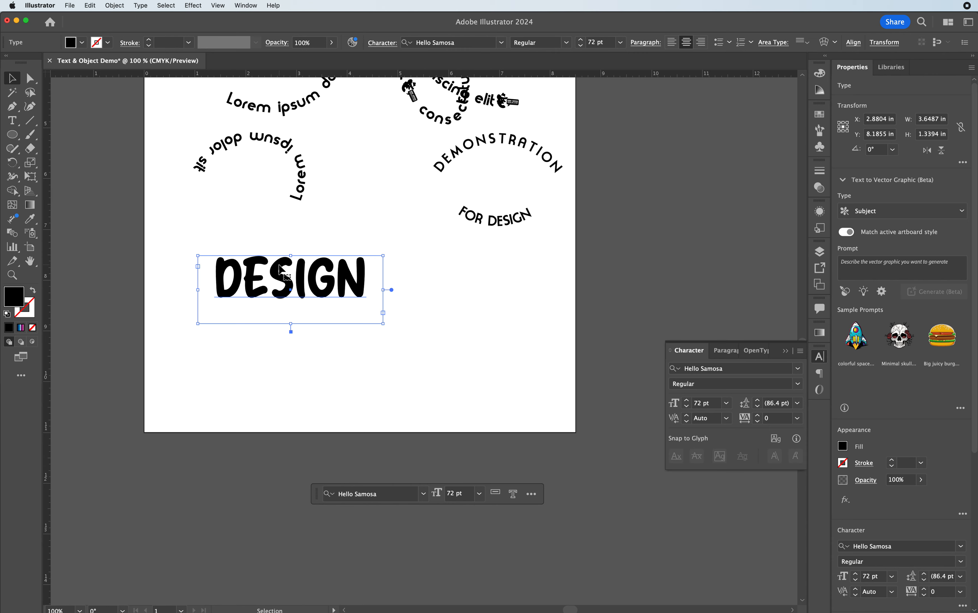
key(r)
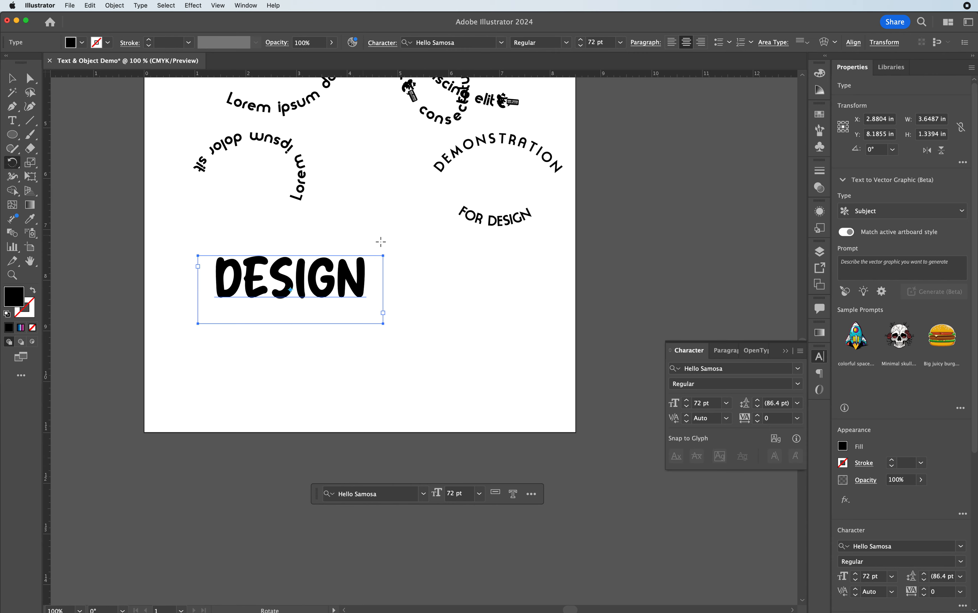
drag(382, 243, 394, 255)
key(v)
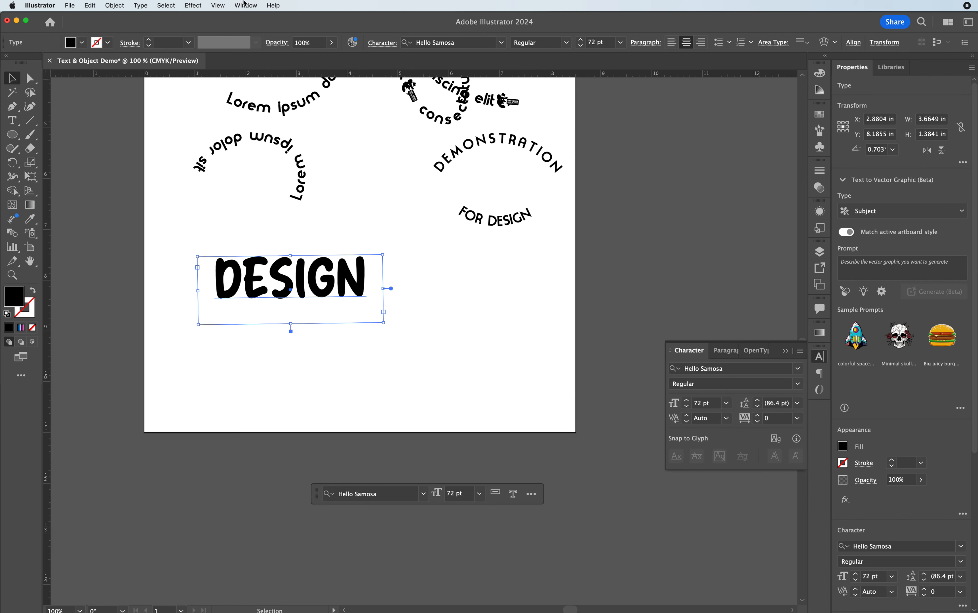
- Open a Warp effect in Arc style for the DESIGN text and move its options dialog clear of the word
click(222, 6)
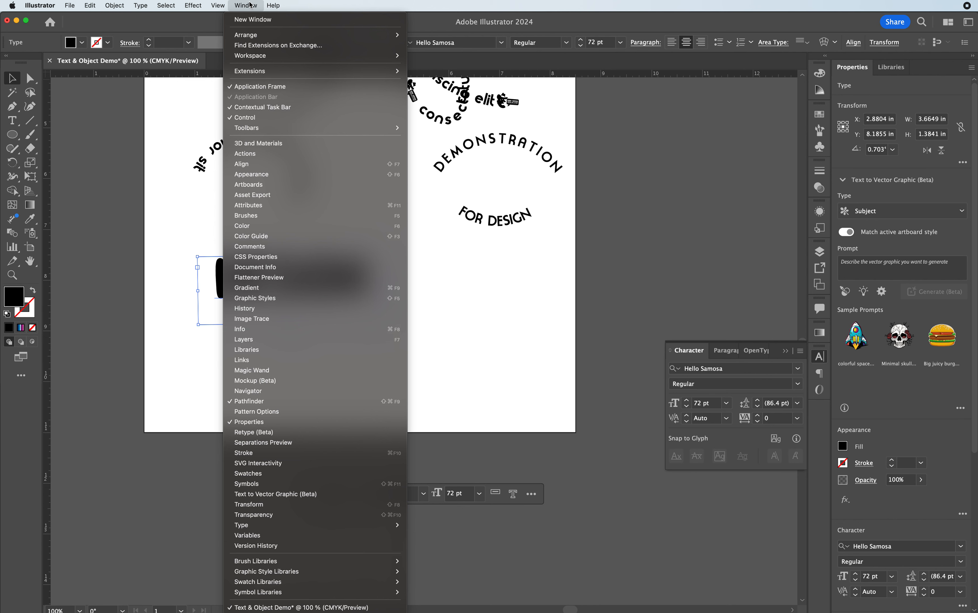
mouse_move(185, 4)
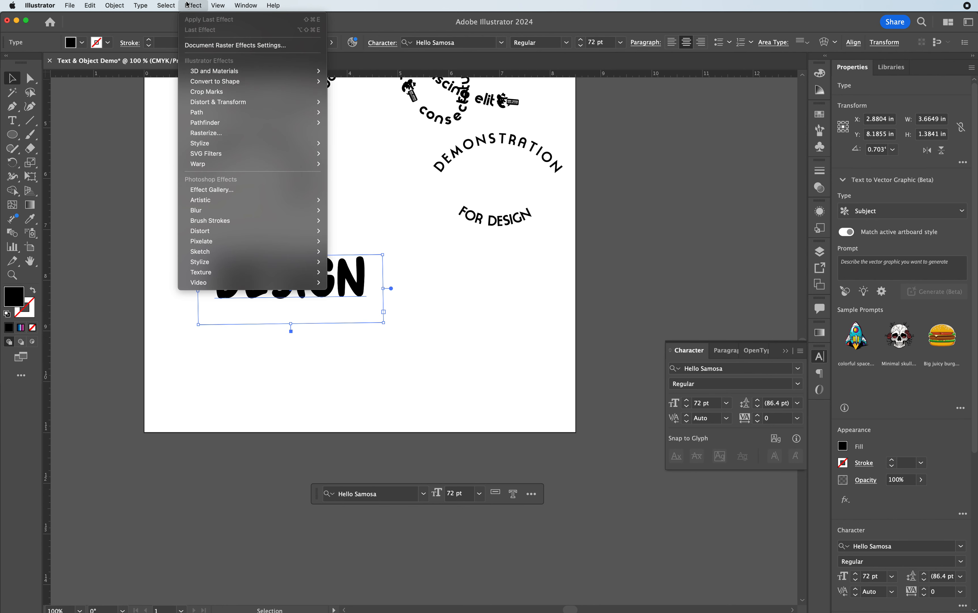
mouse_move(224, 169)
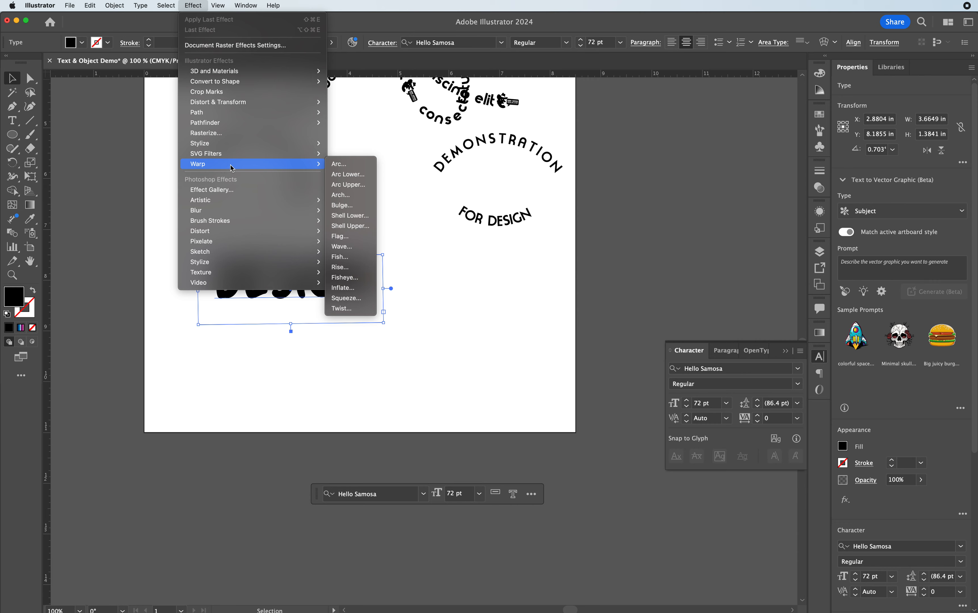
click(343, 165)
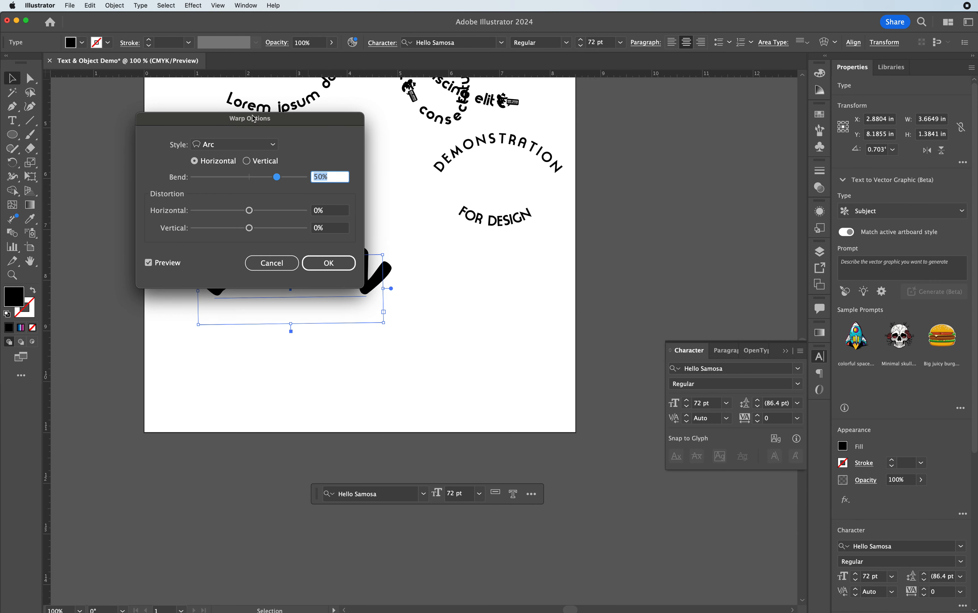
drag(254, 119, 542, 167)
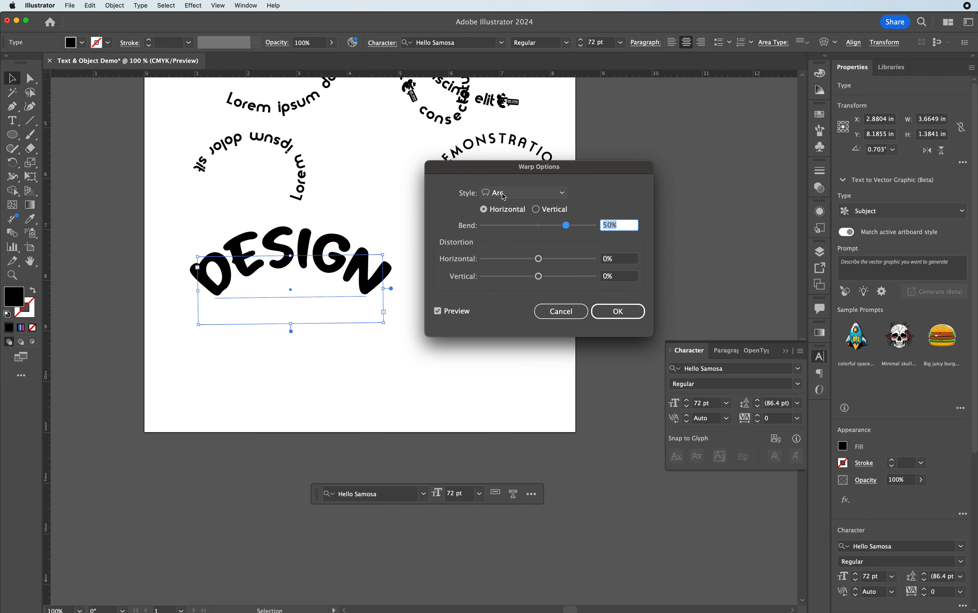
mouse_move(496, 168)
mouse_down()
mouse_move(486, 162)
mouse_move(507, 165)
mouse_up()
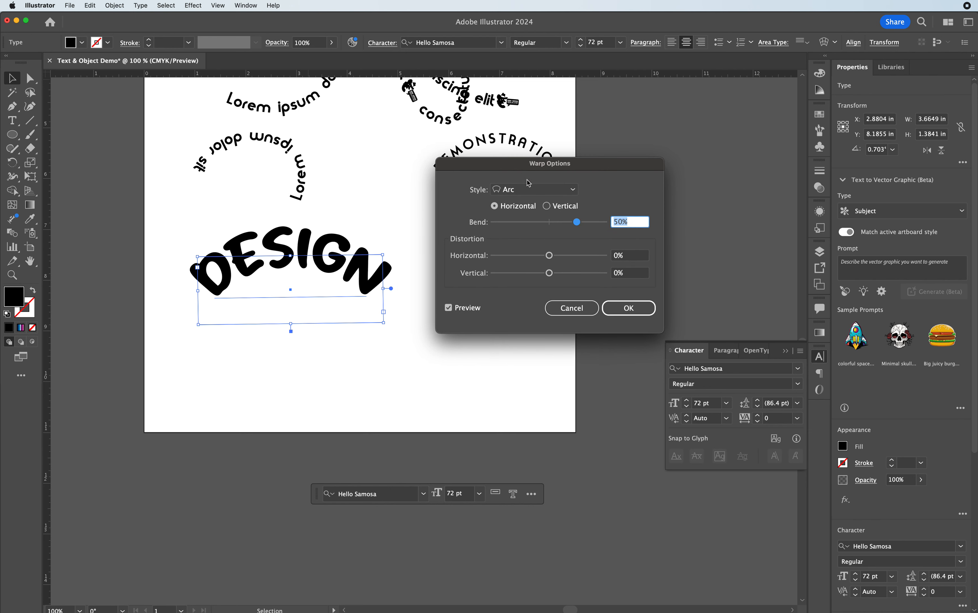
- Preview the Arch, Bulge, Shell Lower and Shell Upper warp styles in turn on the DESIGN text
click(527, 194)
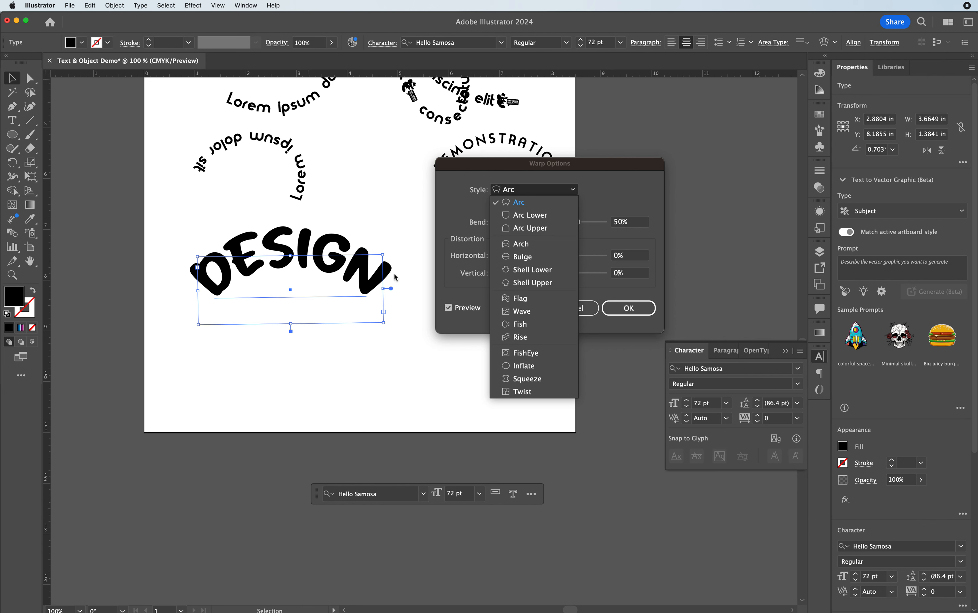
click(522, 247)
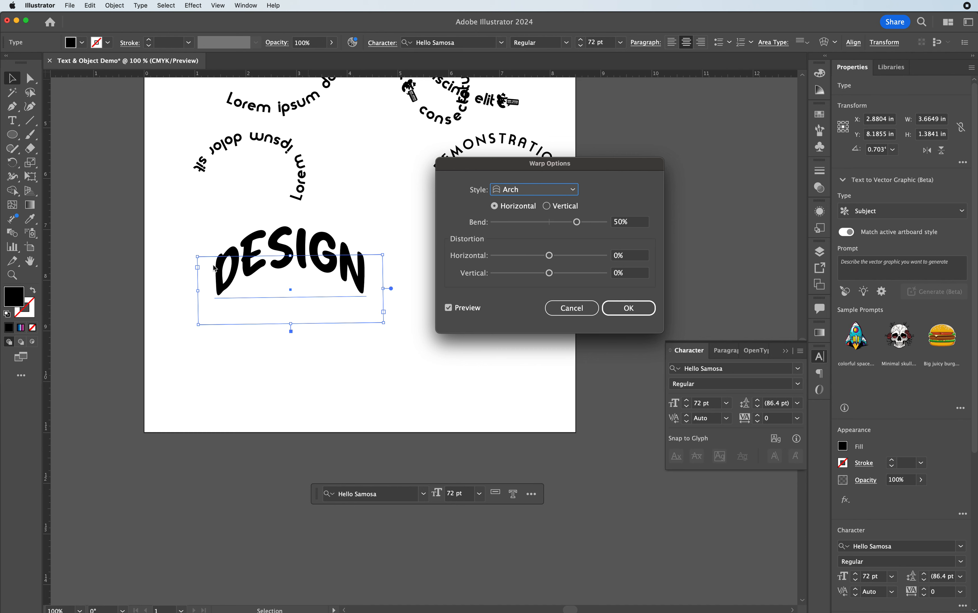
click(535, 190)
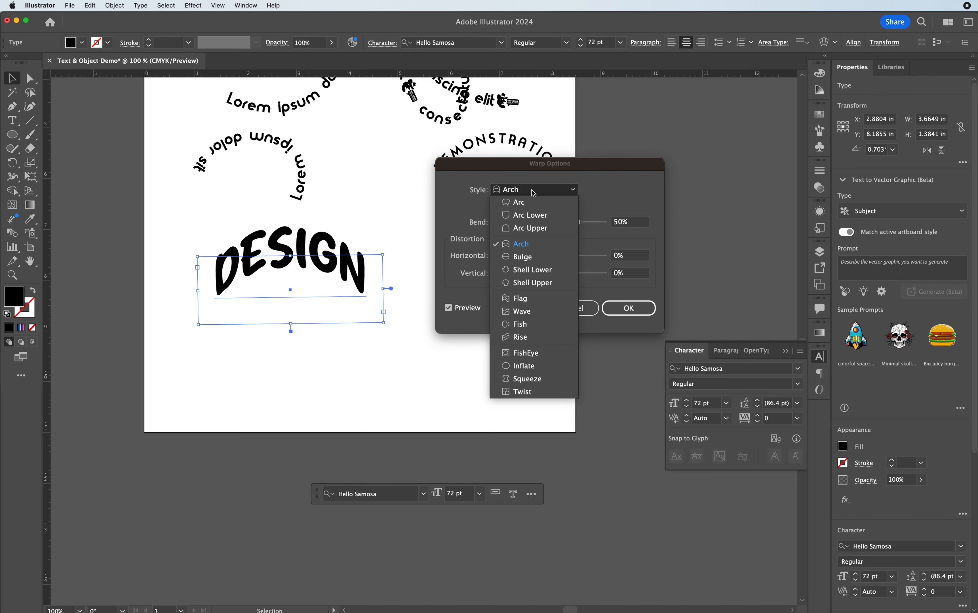
click(526, 258)
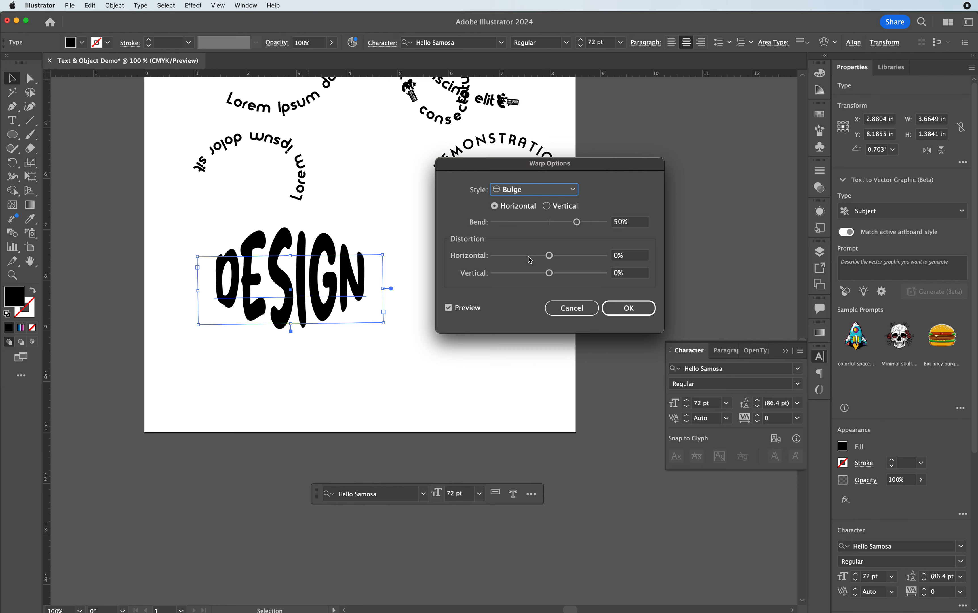
click(523, 189)
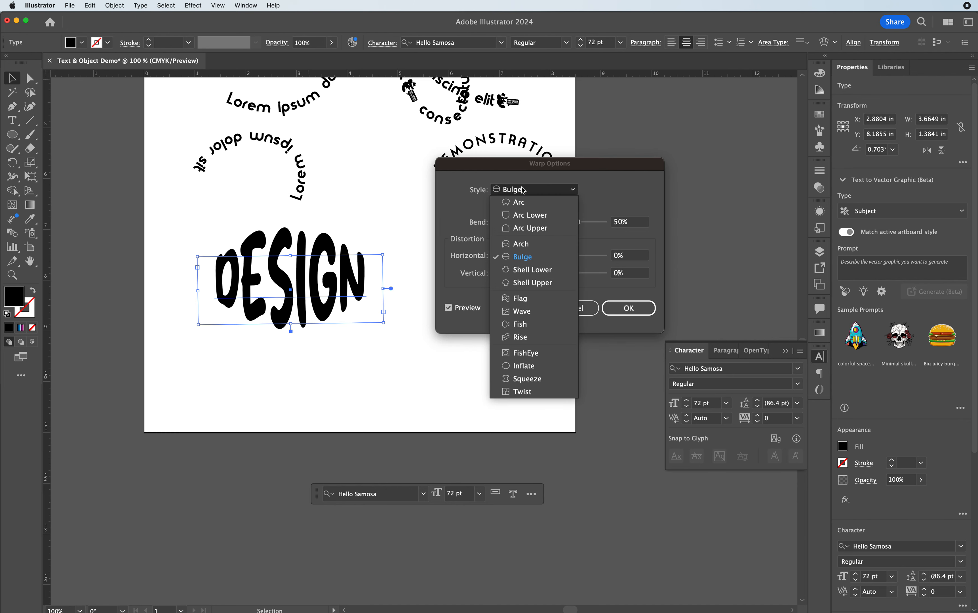
click(530, 270)
click(527, 194)
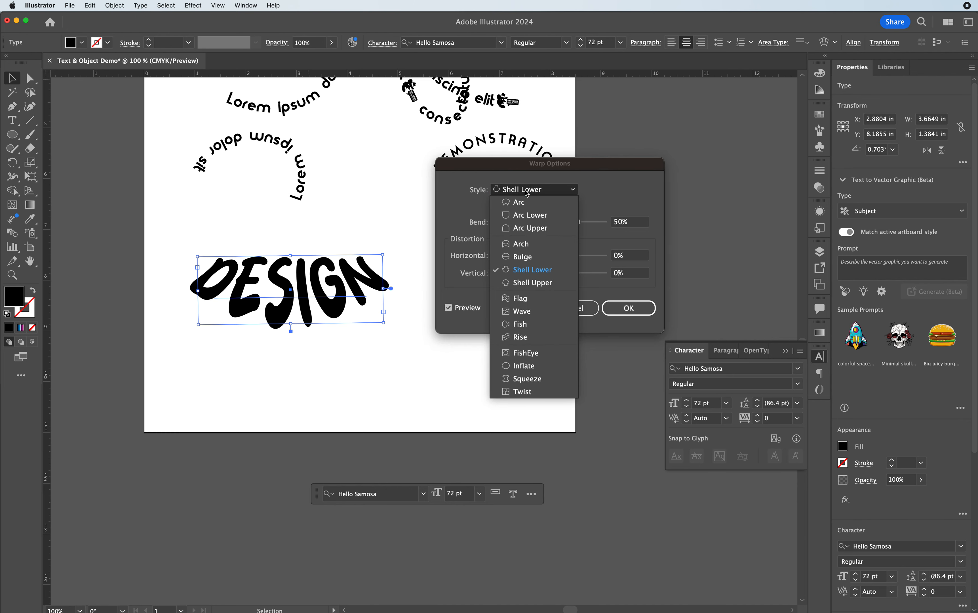
click(529, 283)
- Preview the Flag, Wave and Fish warp styles in turn on the DESIGN text
click(525, 196)
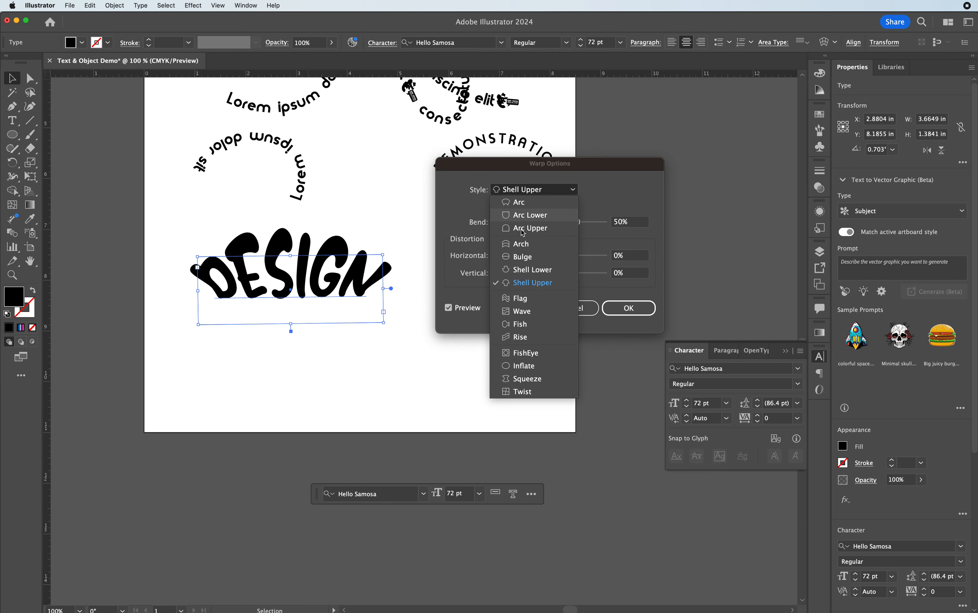
click(520, 304)
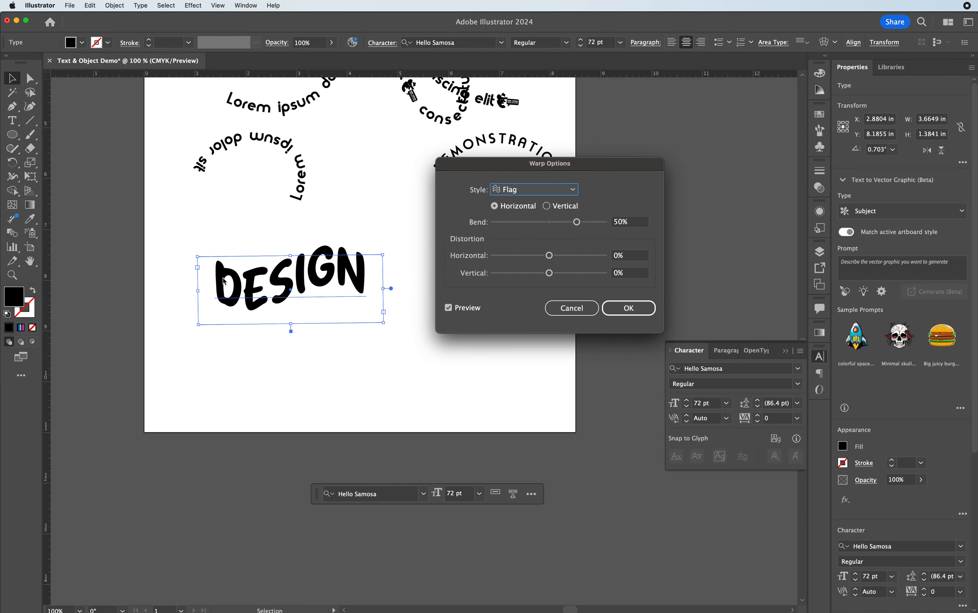
click(524, 197)
click(519, 313)
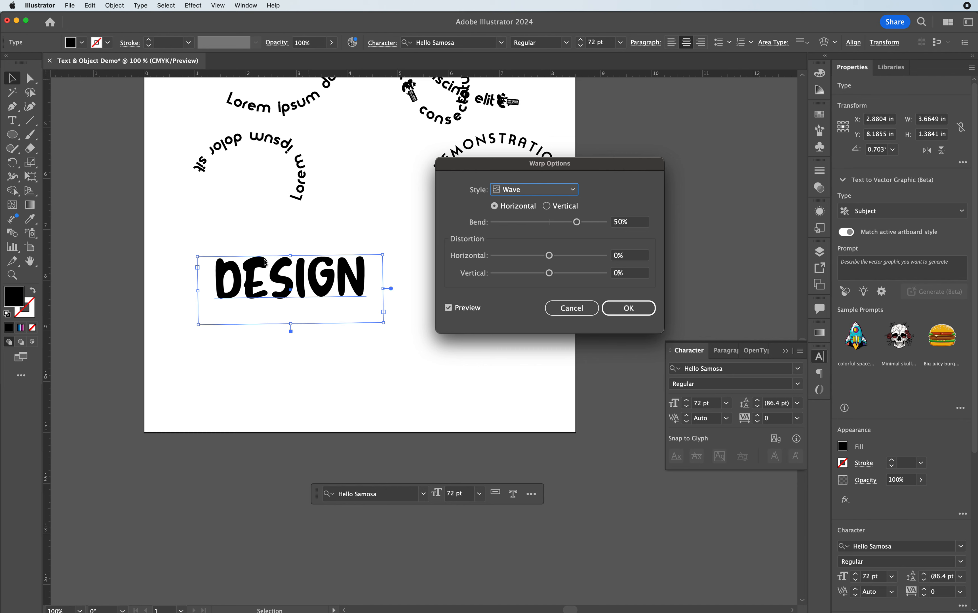
click(523, 190)
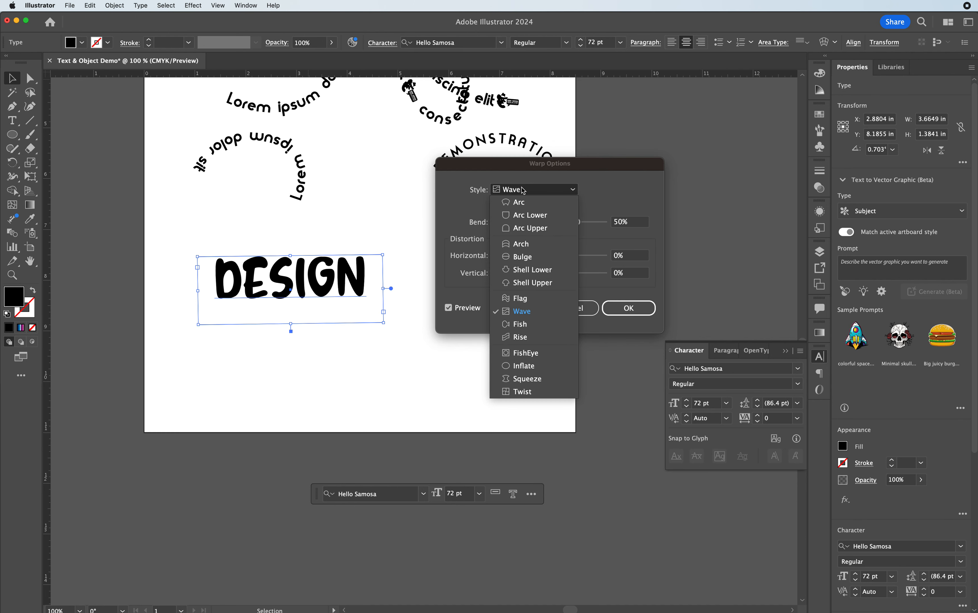
click(520, 324)
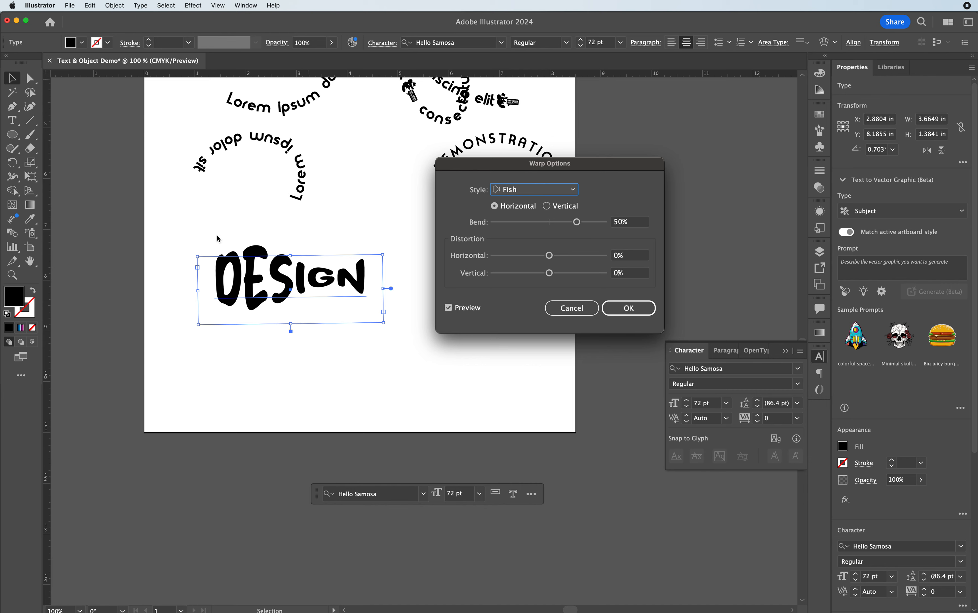
- Try the Rise warp style on the DESIGN text with the bend set to 45%
click(524, 187)
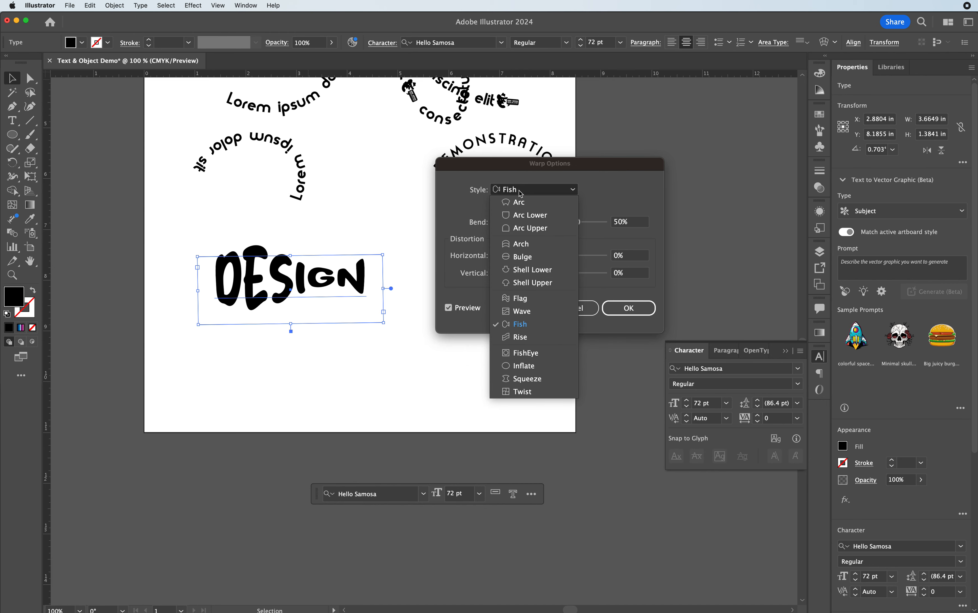
click(524, 343)
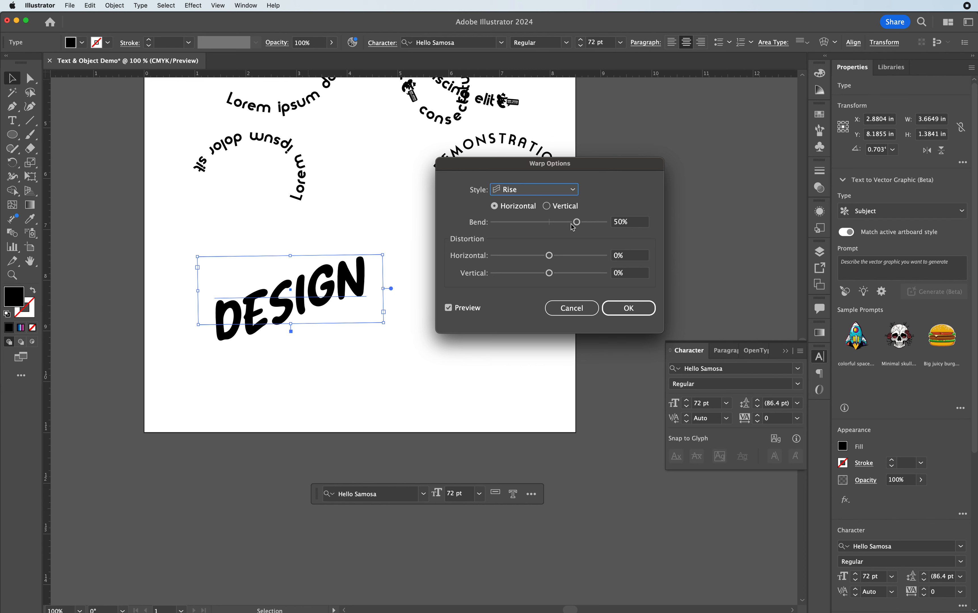
mouse_move(577, 222)
mouse_down()
mouse_move(517, 226)
mouse_move(577, 227)
mouse_up()
- Preview the FishEye, Inflate, Squeeze and Twist warp styles in turn on the DESIGN text
click(539, 193)
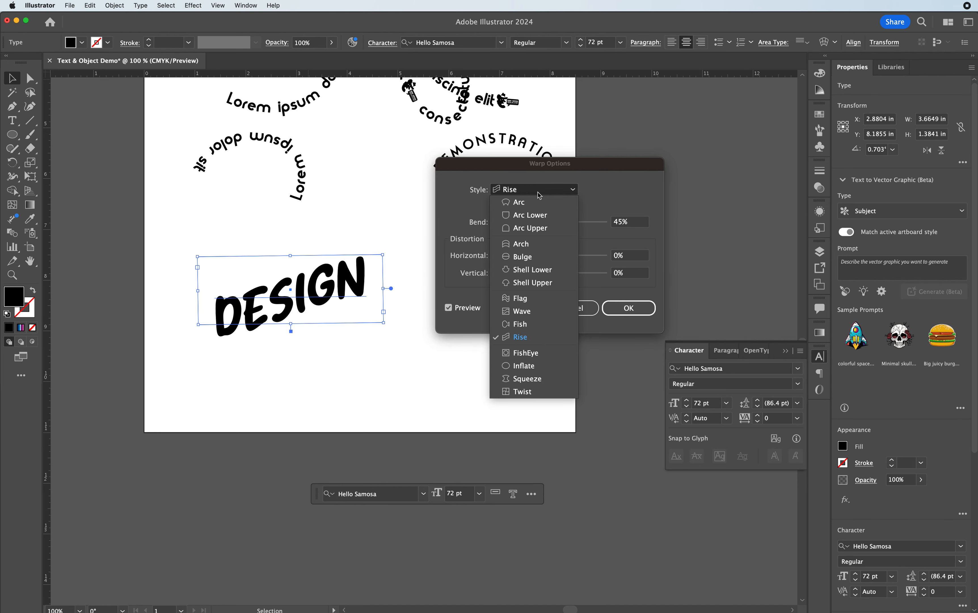
click(531, 355)
click(523, 190)
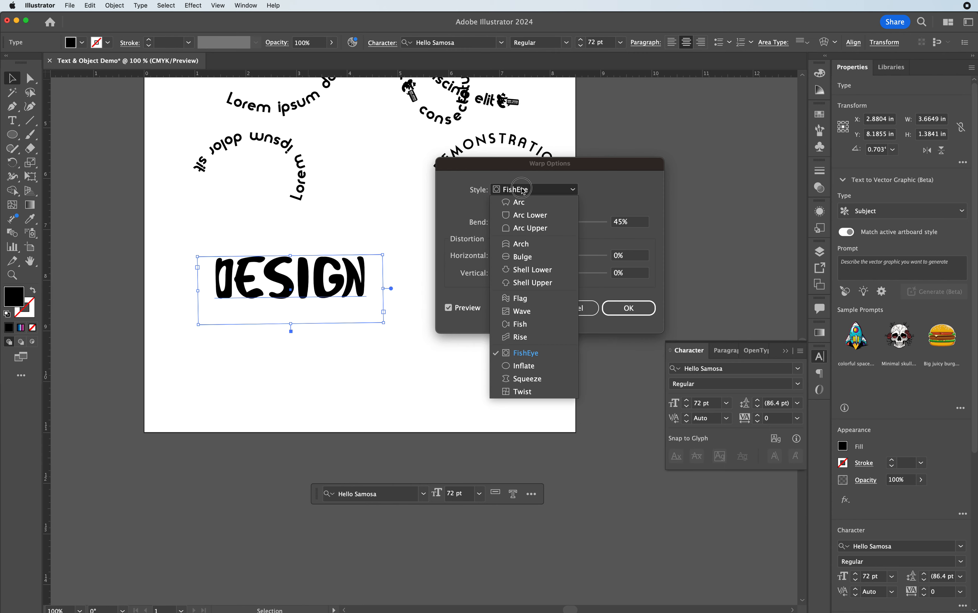
click(523, 366)
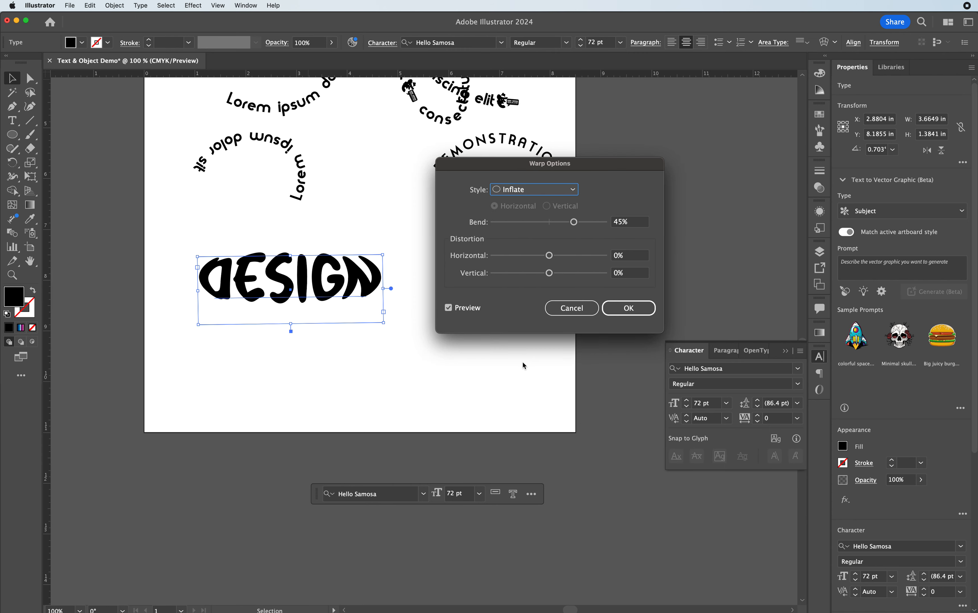
click(523, 196)
click(527, 377)
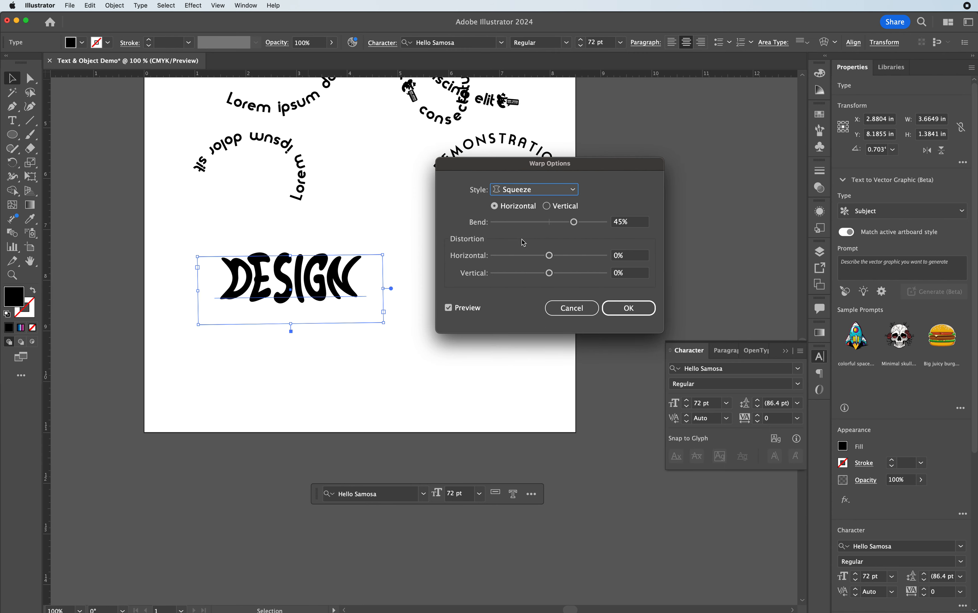
click(523, 190)
click(524, 389)
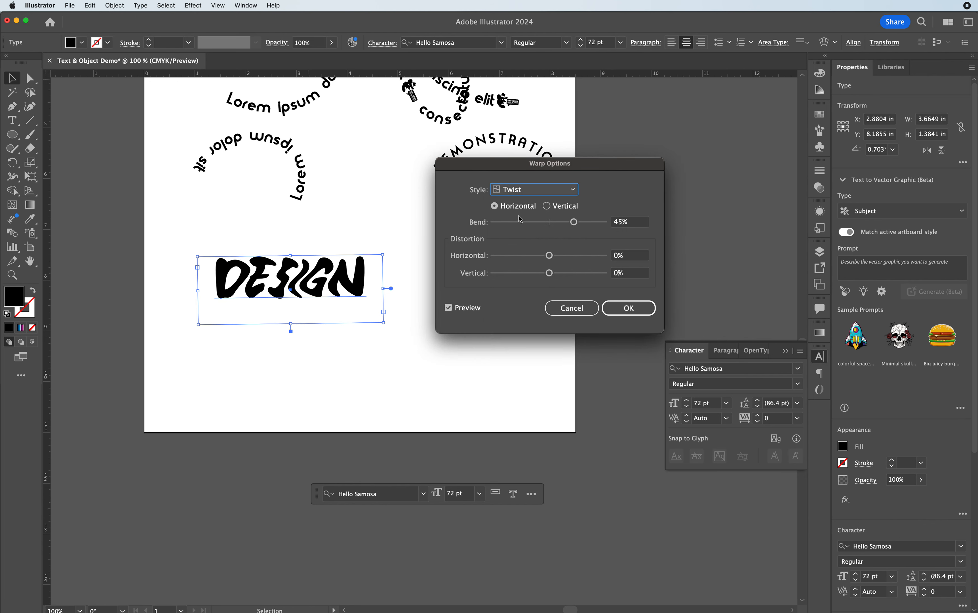
- Set the warp style back to Arc with a 49% bend and reposition the options dialog beside the word
click(518, 190)
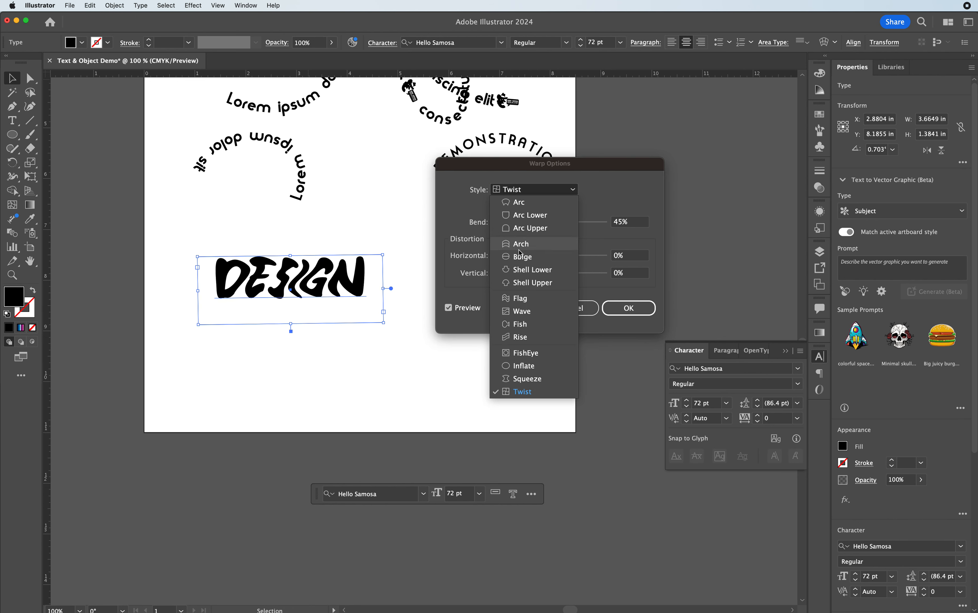
click(521, 202)
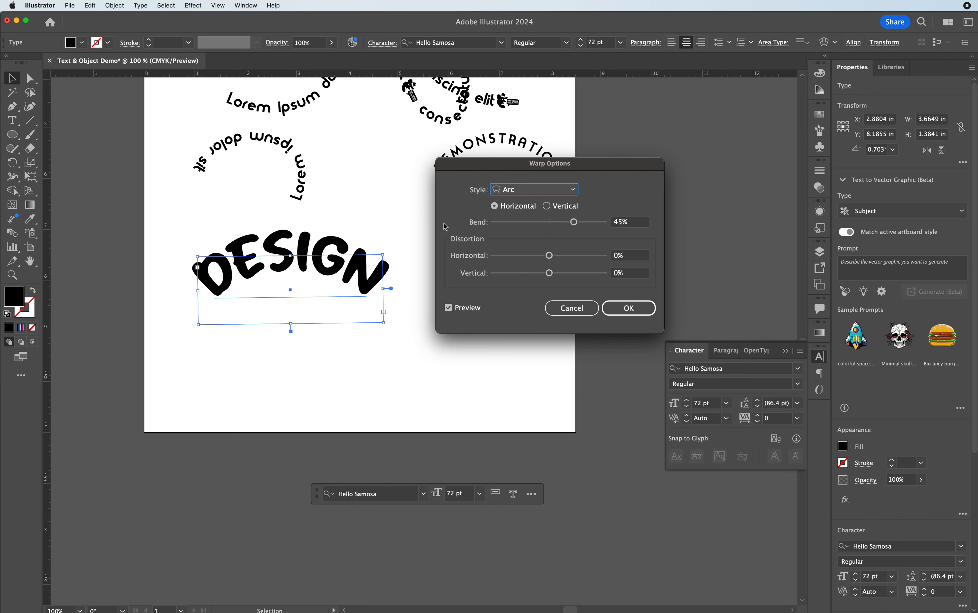
mouse_move(574, 222)
mouse_down()
mouse_move(531, 227)
mouse_move(574, 225)
mouse_up()
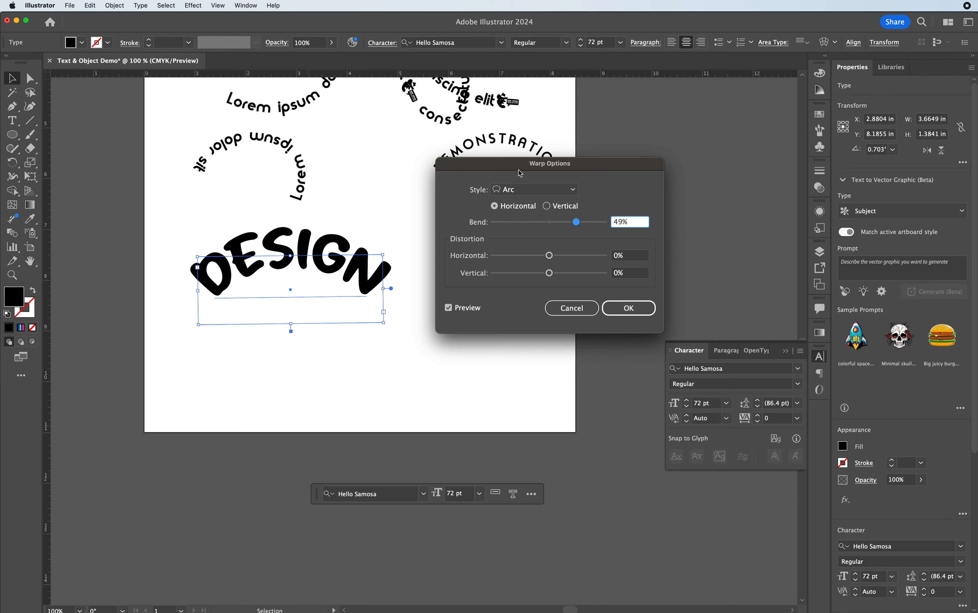
drag(521, 173, 634, 286)
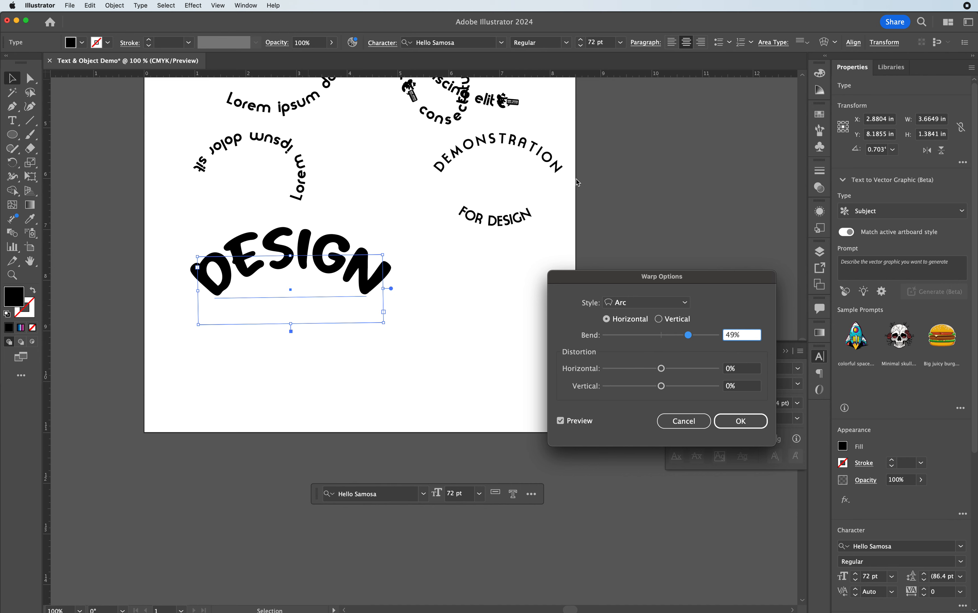
drag(613, 277, 519, 246)
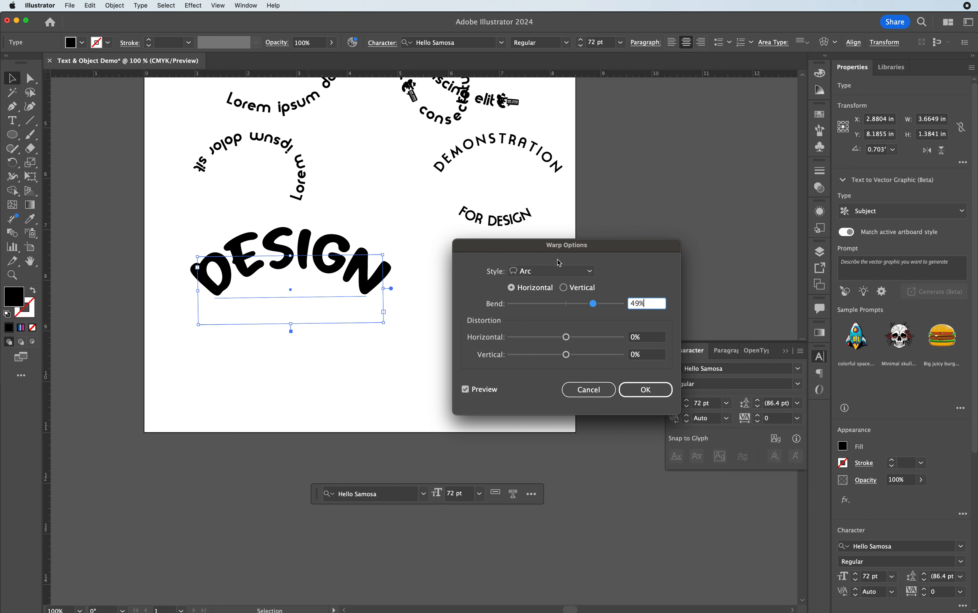
drag(535, 250, 530, 252)
- Apply the Arch warp style to the DESIGN text with −25% bend, −47% horizontal distortion and 25% vertical distortion
click(522, 272)
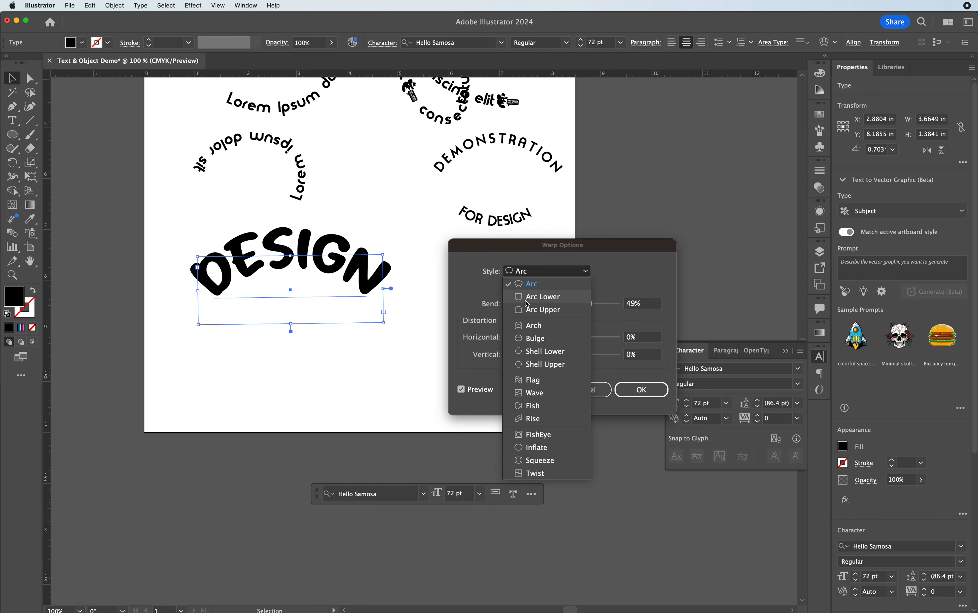
click(529, 329)
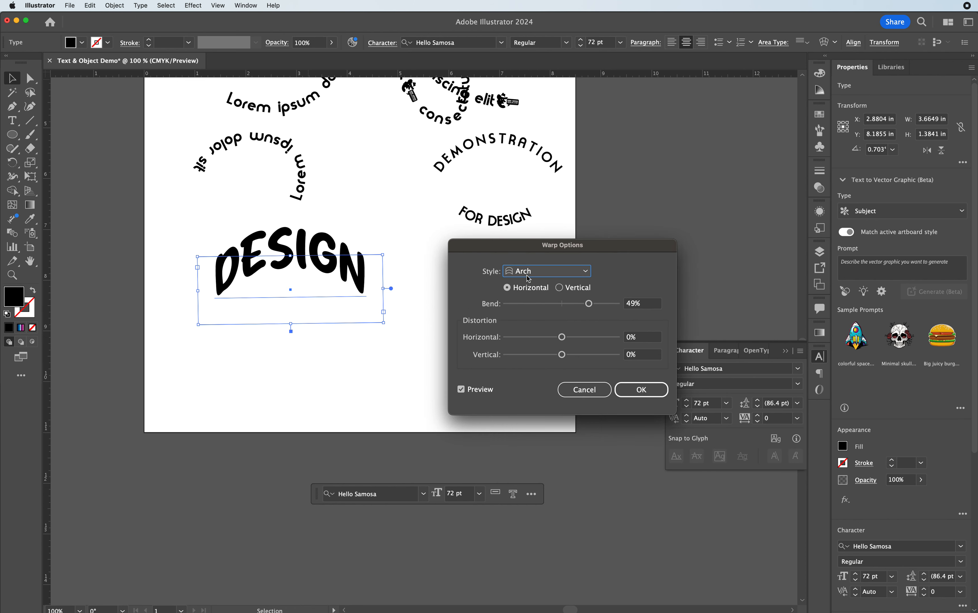
drag(590, 304, 597, 341)
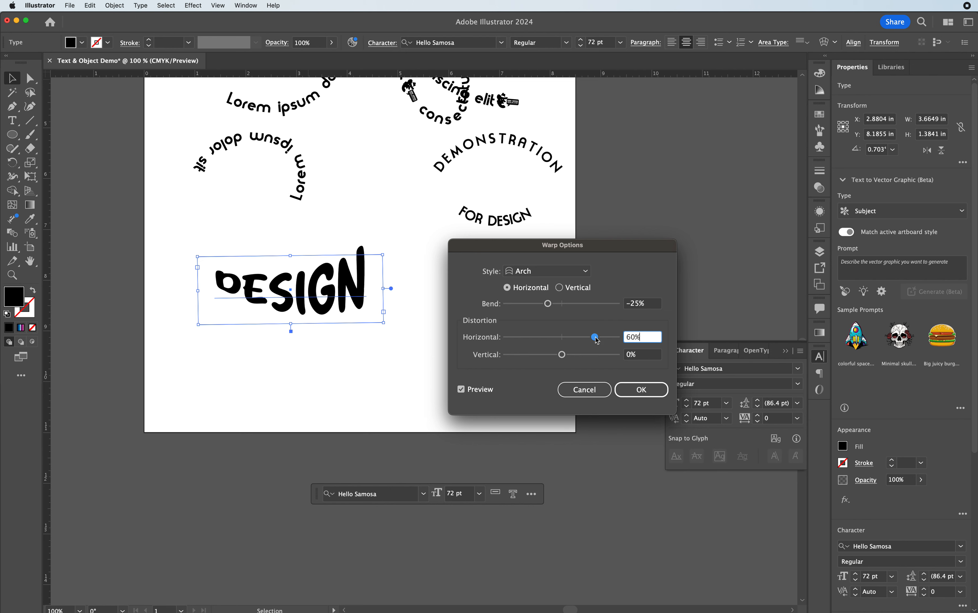
drag(598, 341, 586, 360)
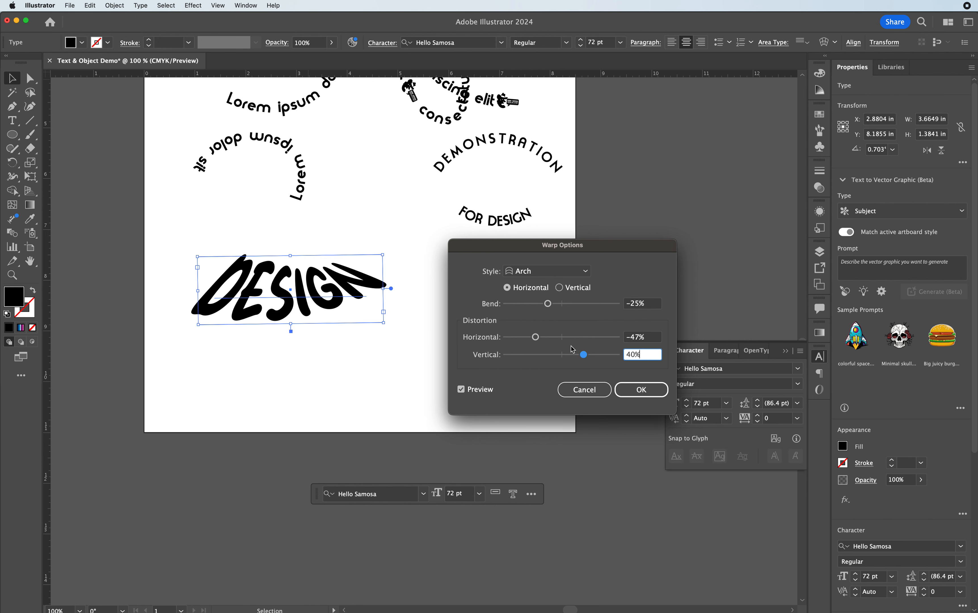
drag(580, 354, 575, 355)
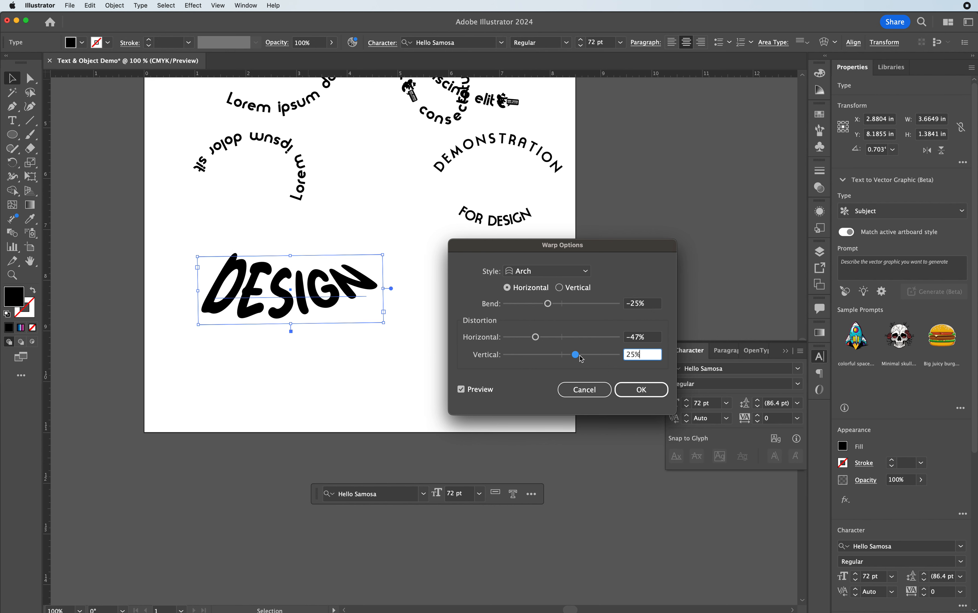
click(643, 390)
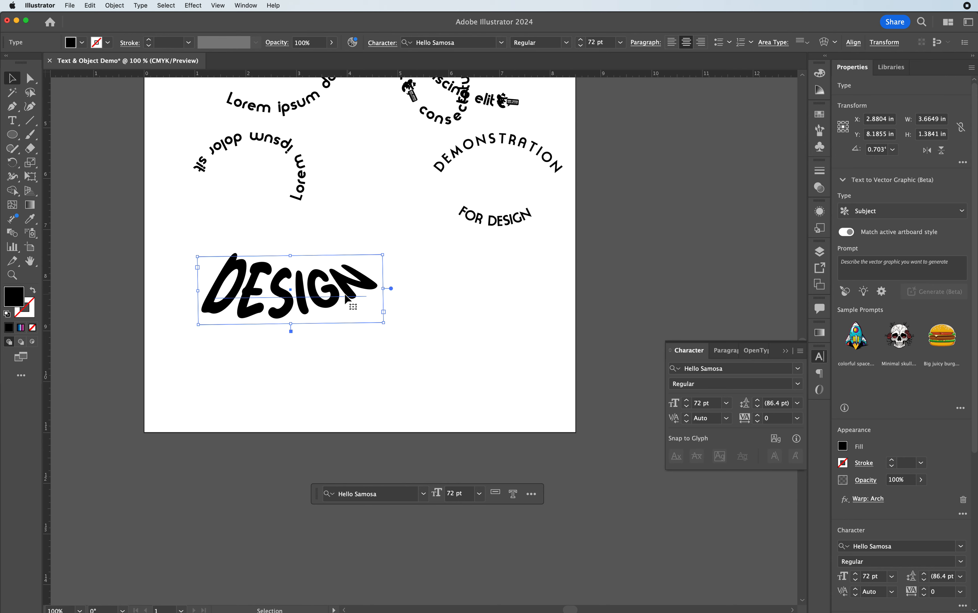
- Move the warped DESIGN text up and slightly left so it sits just below the curved Lorem ipsum text
drag(333, 294, 309, 264)
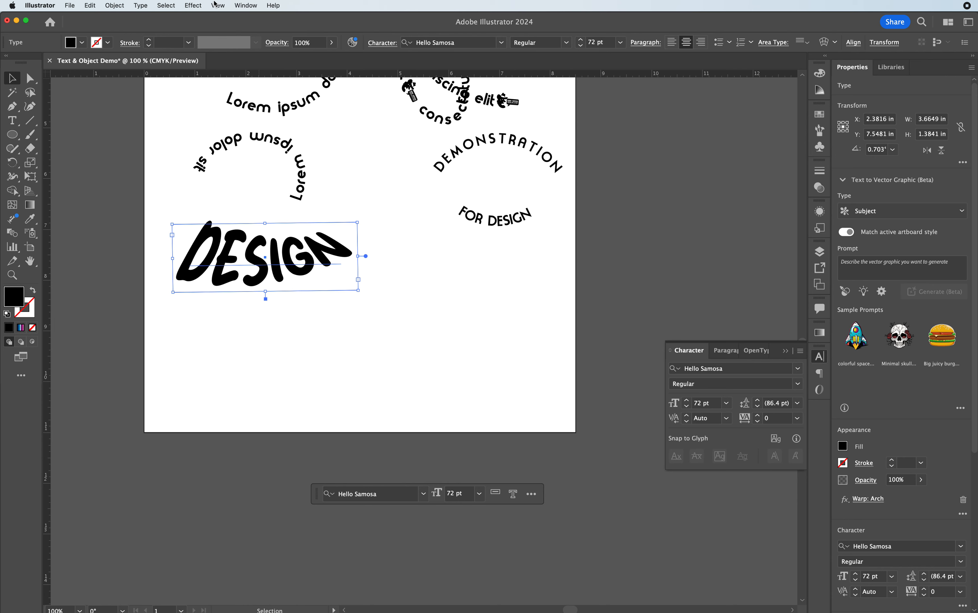
click(191, 5)
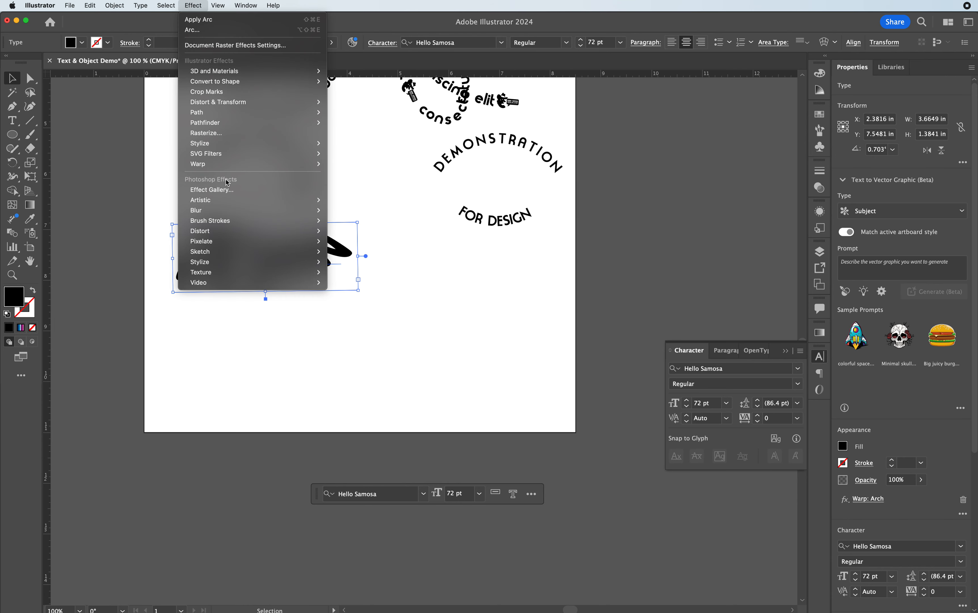
mouse_move(221, 163)
click(370, 140)
drag(297, 246, 301, 232)
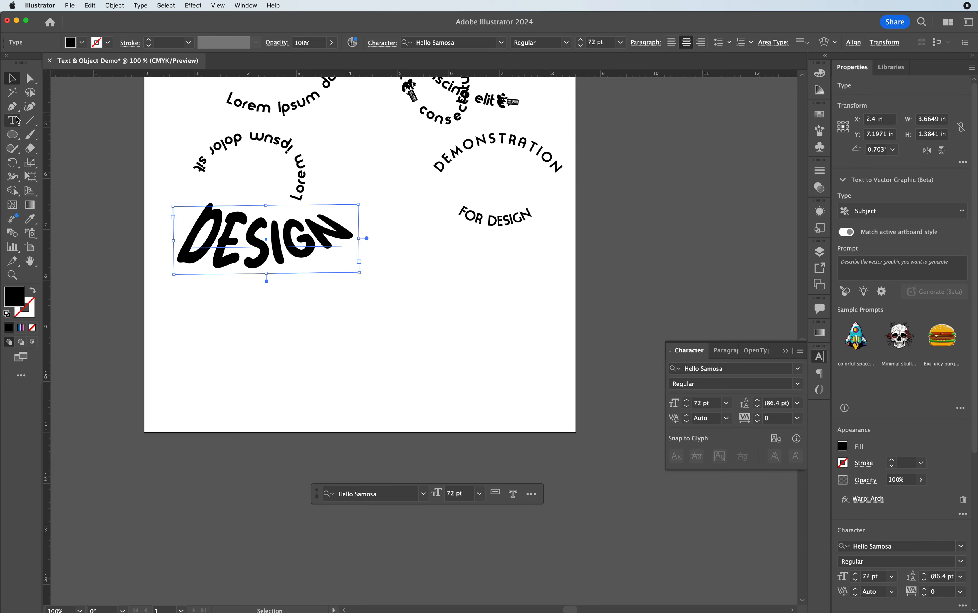
scroll(242, 267, up, 2)
scroll(242, 267, down, 3)
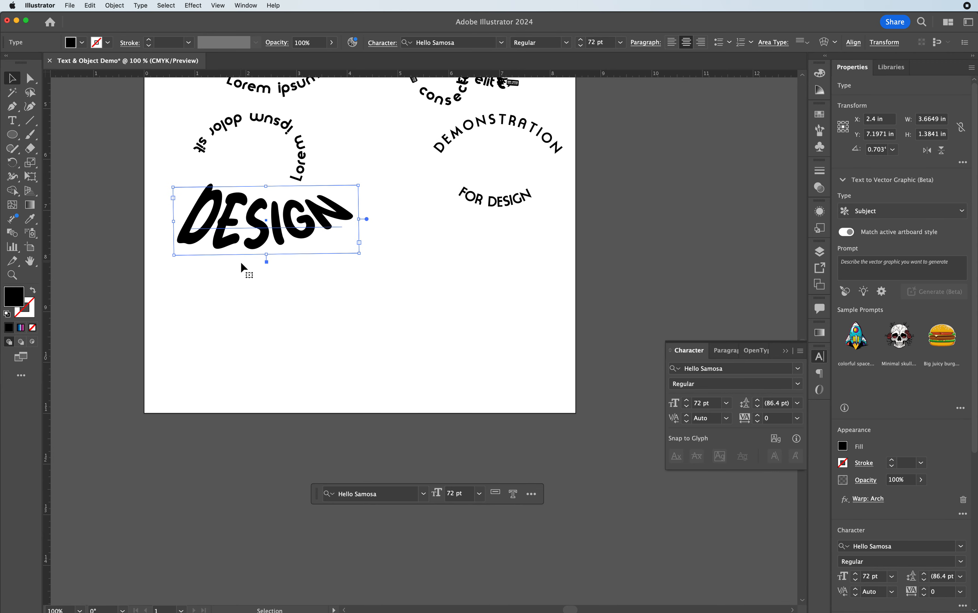
drag(260, 225, 252, 223)
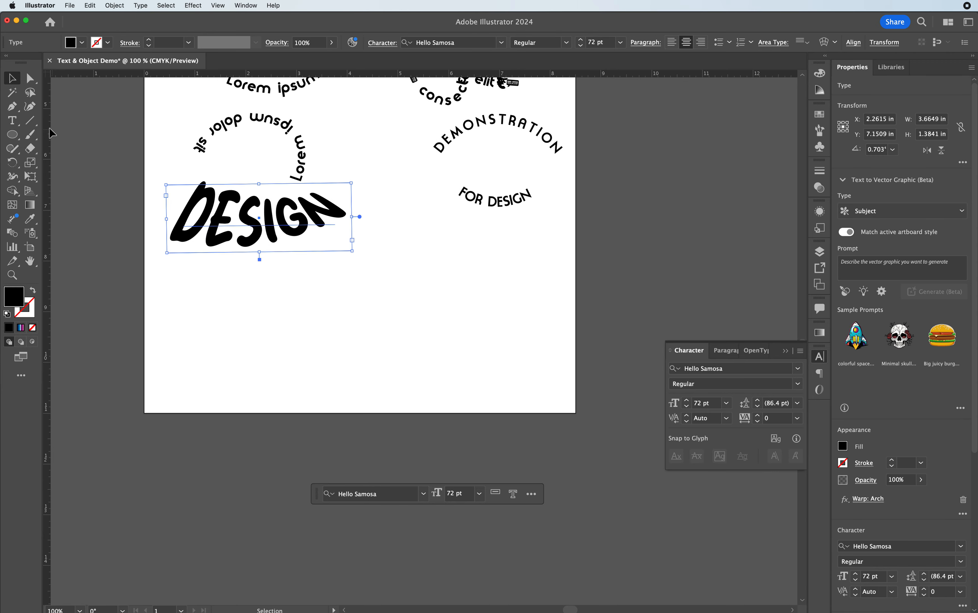
- Create an area type frame about 3.62 in wide and 1.62 in high below DESIGN and enter the word PERSPECTIVE
click(12, 120)
drag(290, 290, 474, 372)
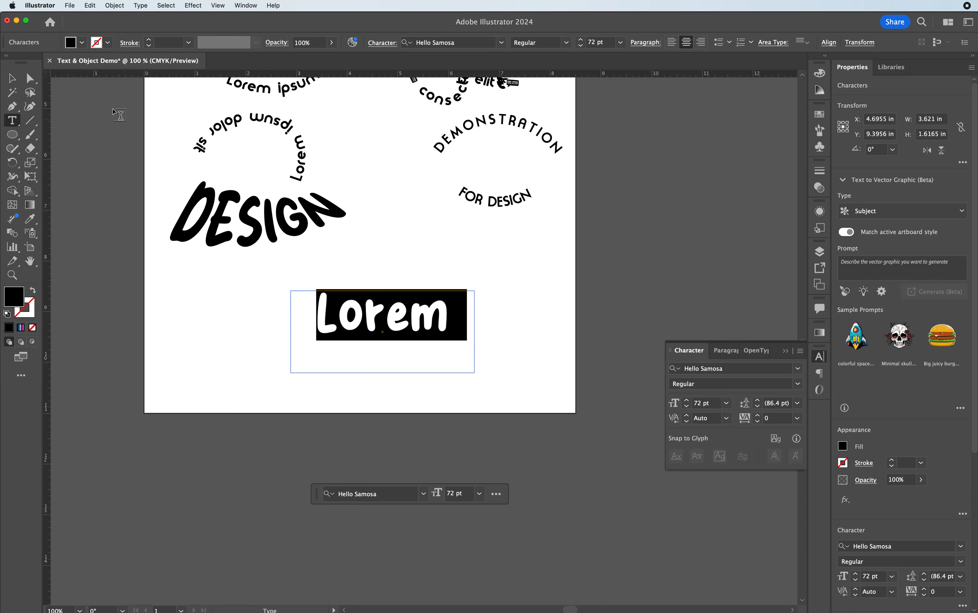
click(12, 78)
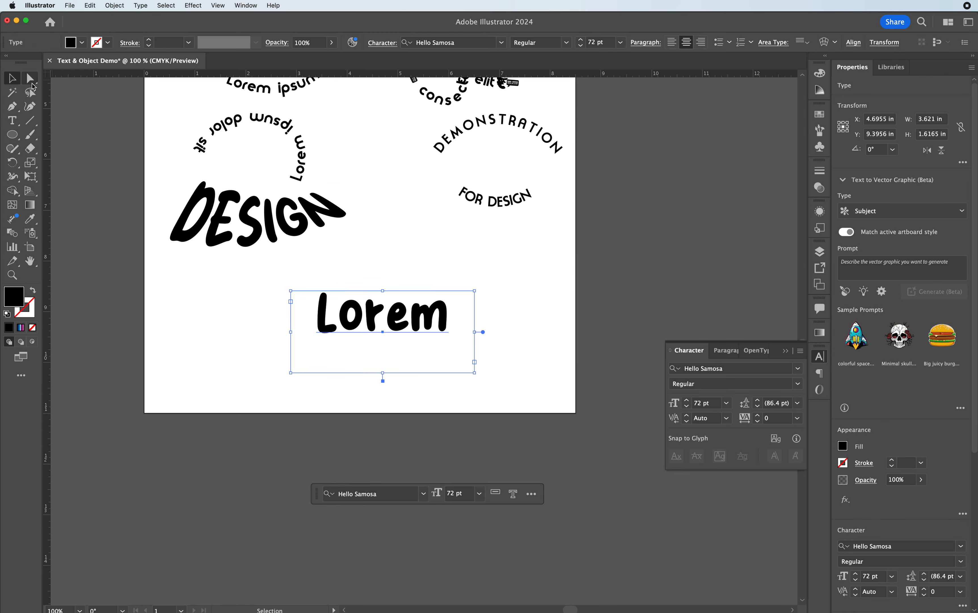
double_click(417, 309)
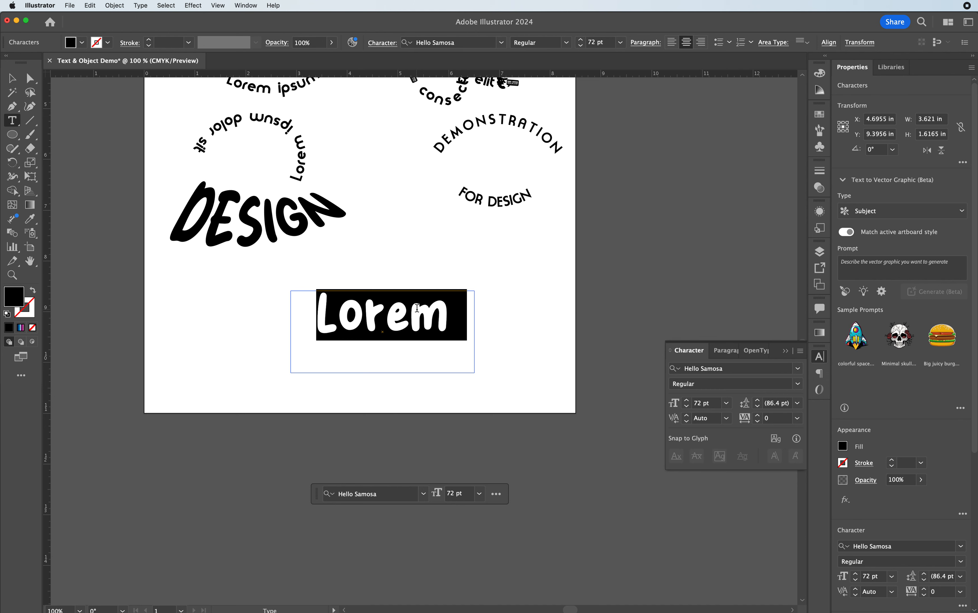
text(PERSPE)
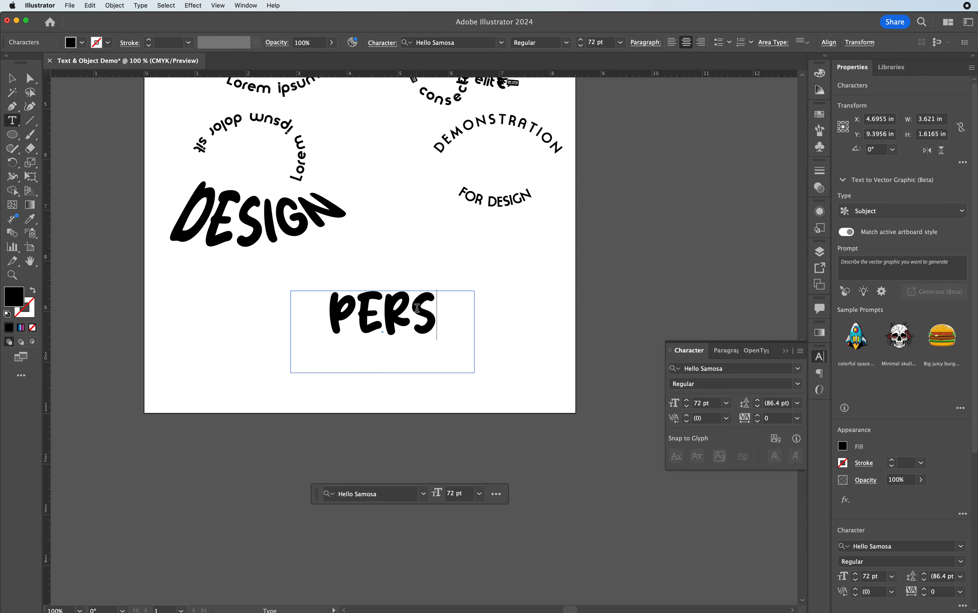
key(BackSpace)
key(BackSpace)
key(BackSpace)
text(-)
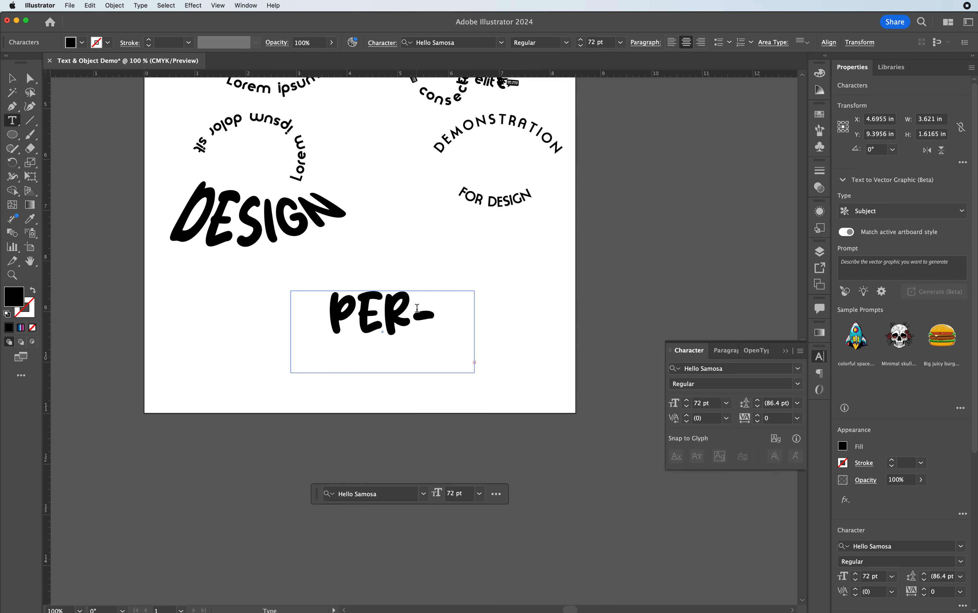
- Widen the PERSPECTIVE text frame to about 6.58 in and move it back within the artboard below DESIGN
click(11, 78)
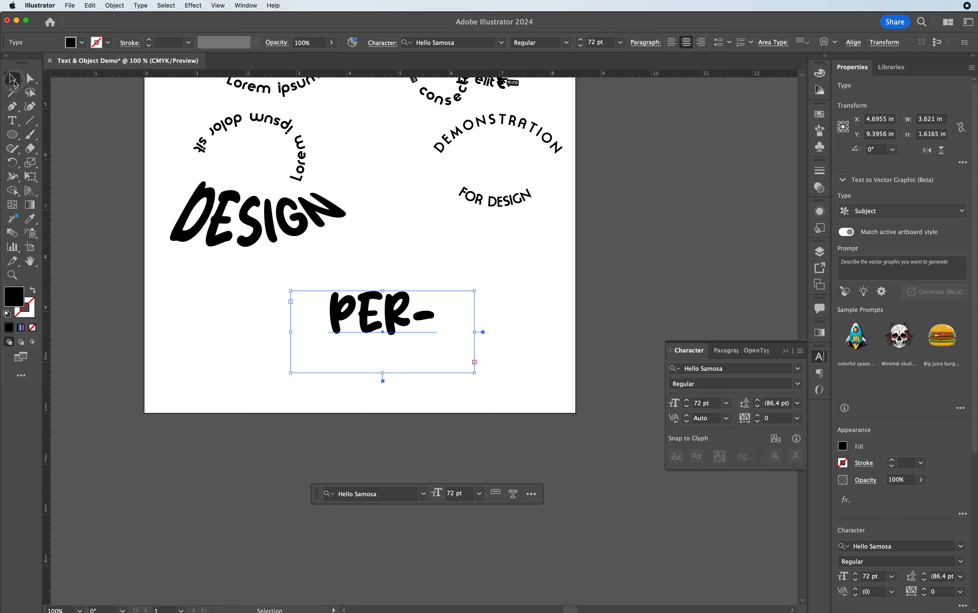
drag(476, 332, 624, 327)
drag(506, 320, 358, 308)
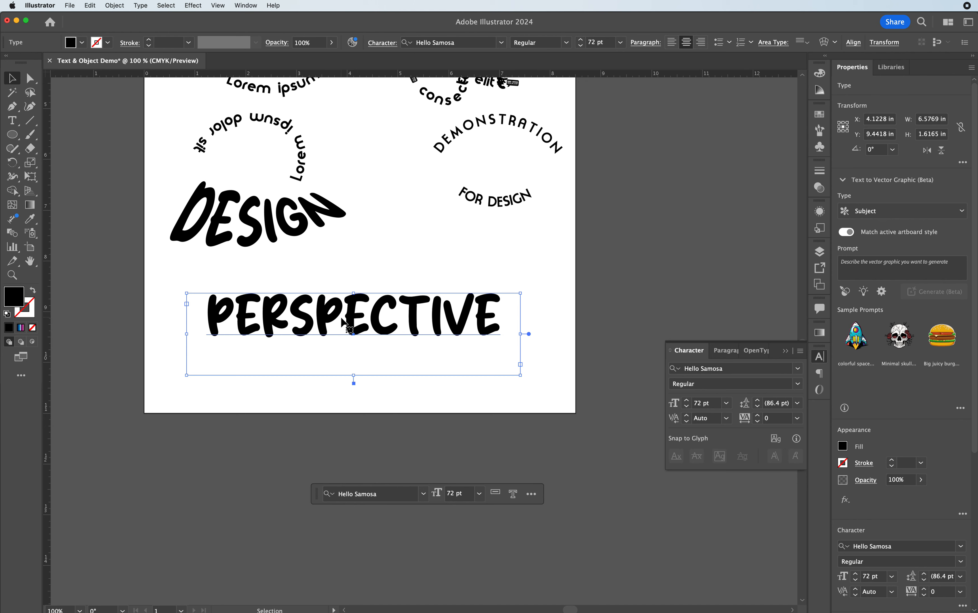
- Use Free Transform to slant the PERSPECTIVE text upward to the right, tilt it slightly and narrow its bounds to about 6.27 in
double_click(344, 322)
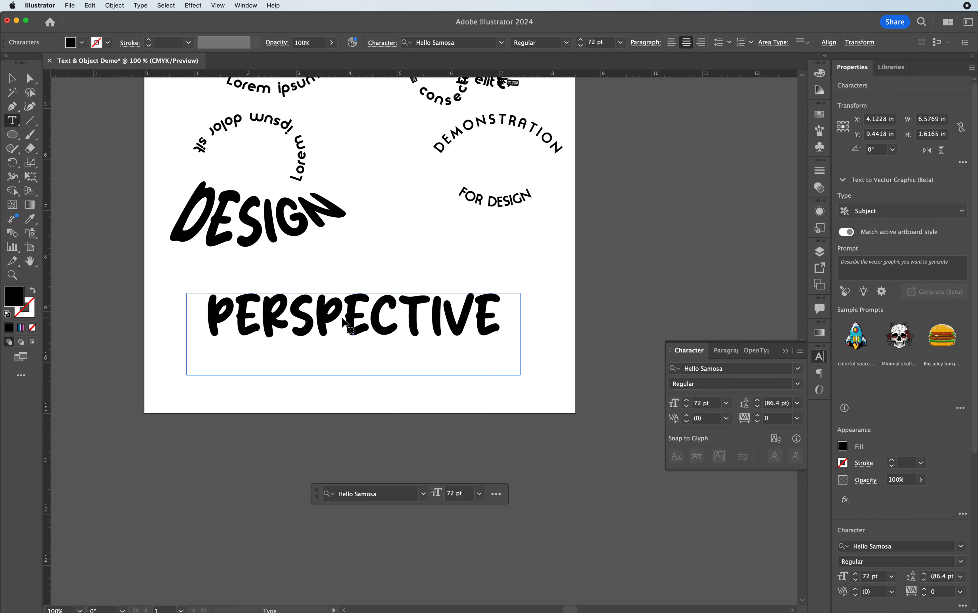
double_click(323, 314)
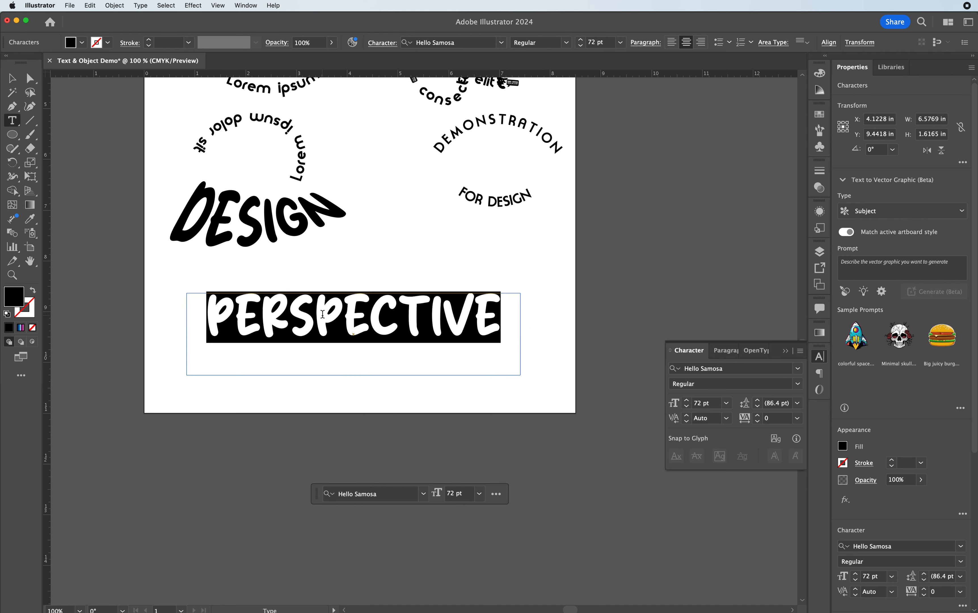
click(36, 180)
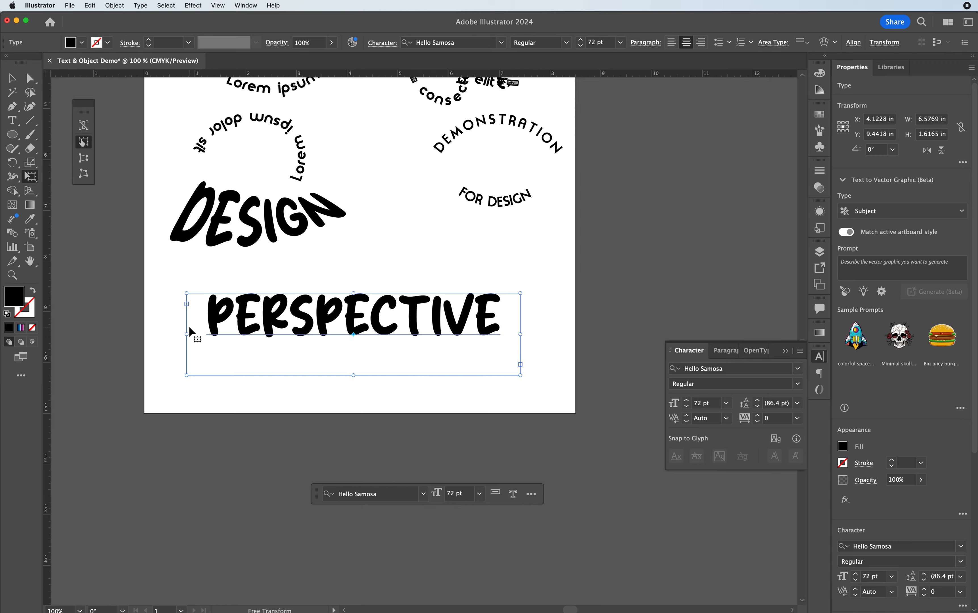
drag(188, 335, 189, 400)
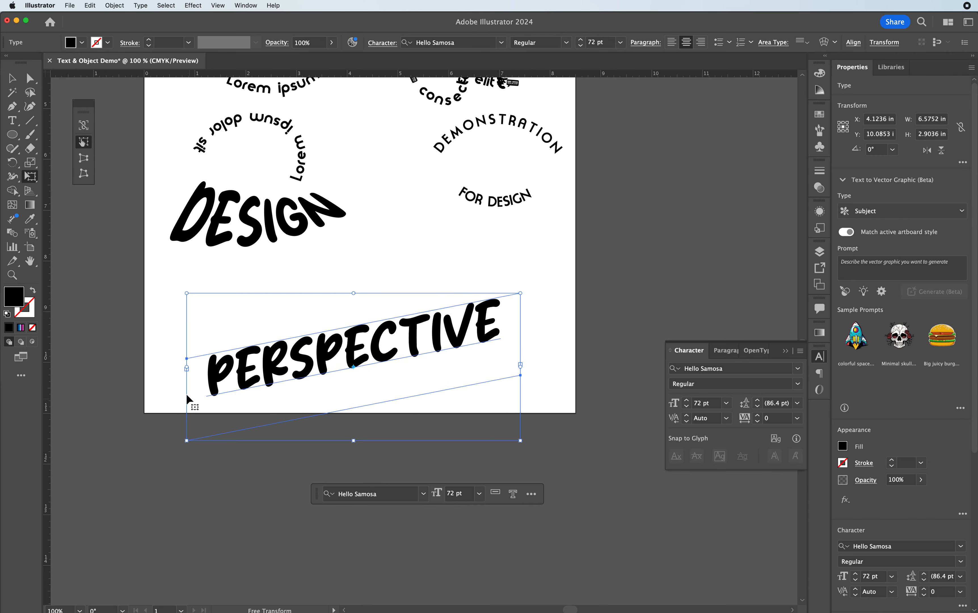
mouse_move(186, 393)
mouse_down()
mouse_move(241, 393)
mouse_move(195, 397)
mouse_up()
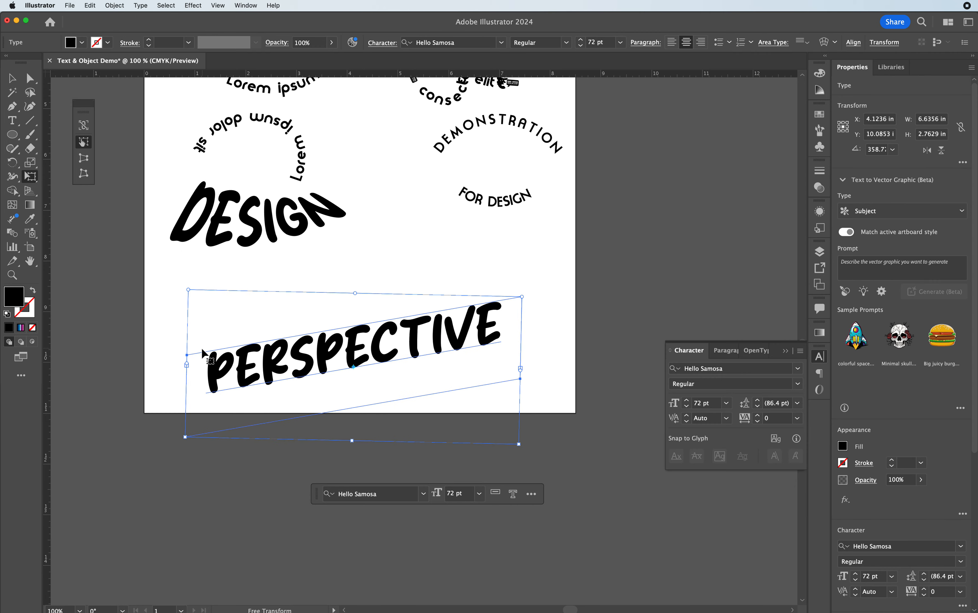
drag(187, 362, 204, 333)
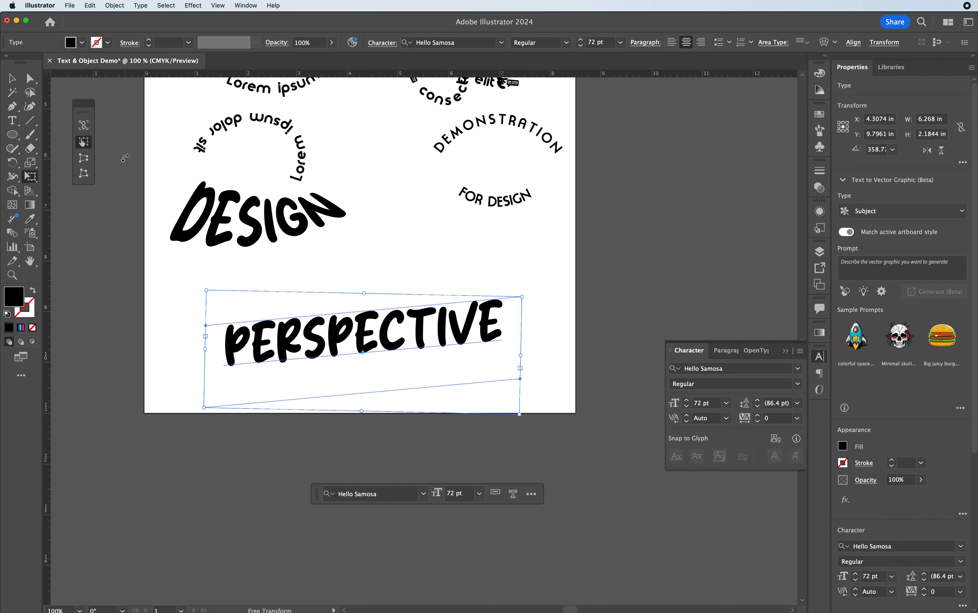
- Shift the live PERSPECTIVE text slightly right and try Perspective Distort on its upper corners
click(83, 158)
drag(206, 336, 226, 338)
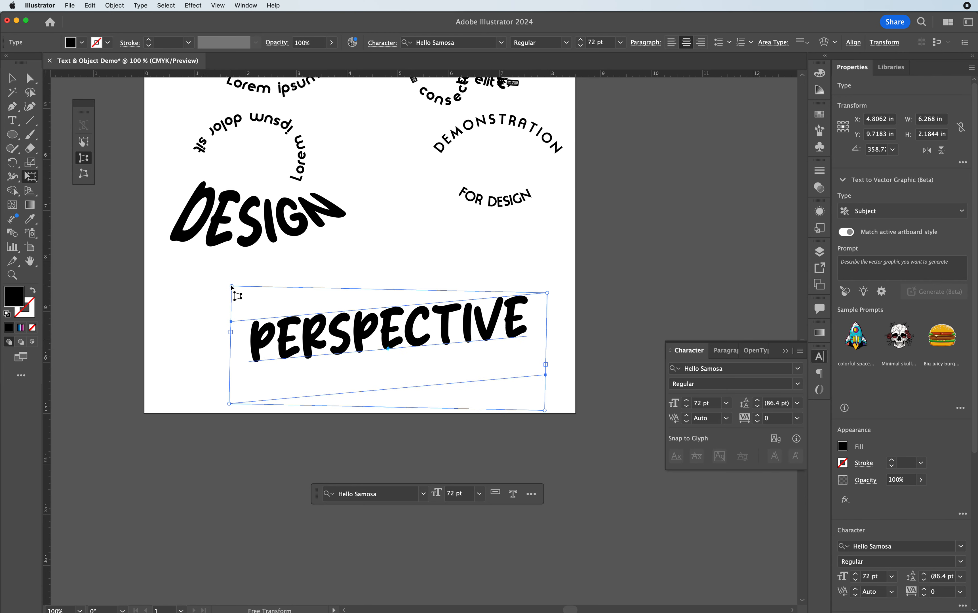
drag(231, 287, 231, 334)
drag(235, 288, 227, 310)
drag(546, 293, 545, 318)
- Convert the PERSPECTIVE text to outlines
click(116, 6)
mouse_move(133, 5)
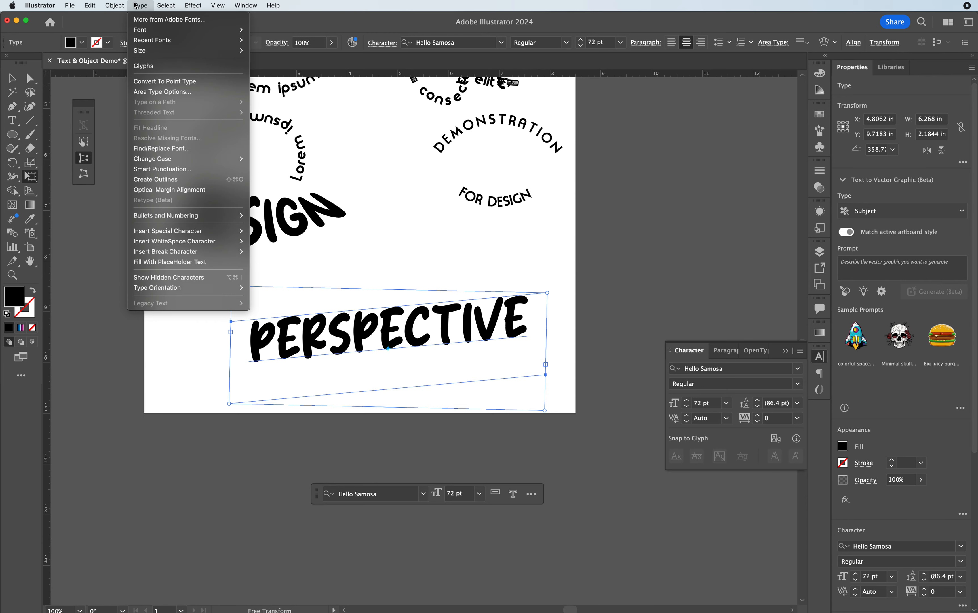
click(174, 179)
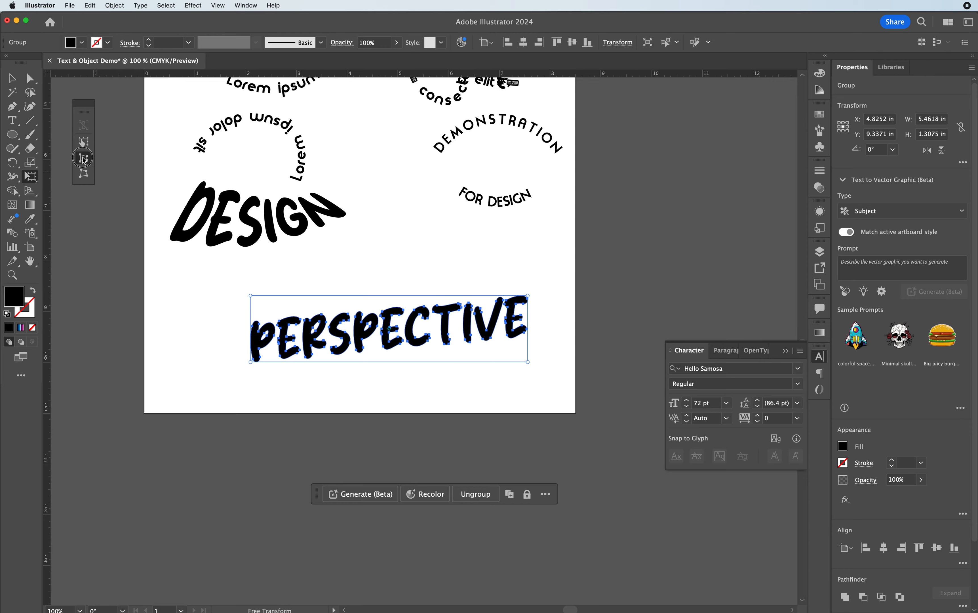
- Perspective-distort the outlined PERSPECTIVE word so its right end is larger and its top edge is narrower than its base
click(84, 142)
click(84, 158)
drag(528, 297, 515, 270)
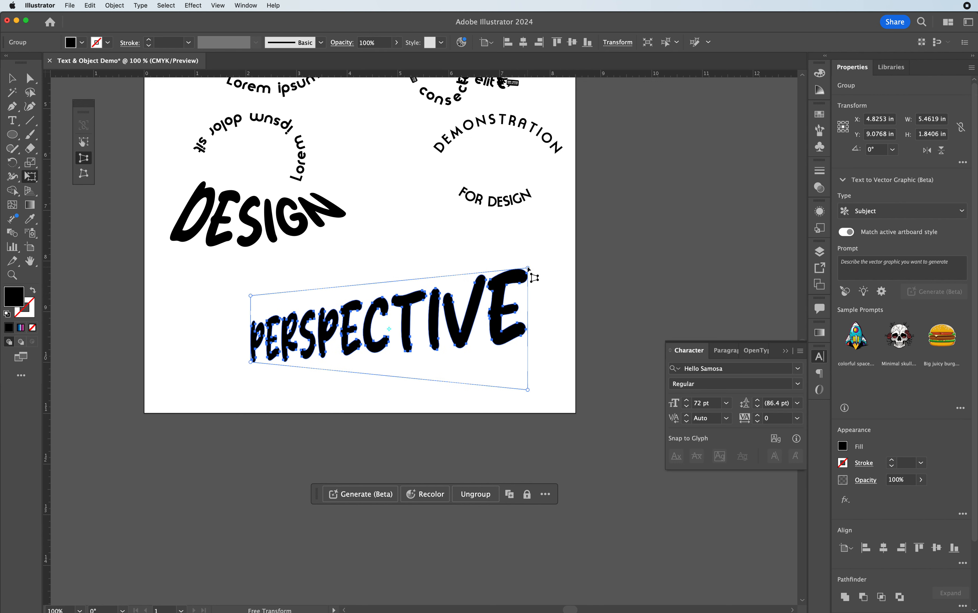
mouse_move(528, 268)
mouse_down()
mouse_move(453, 267)
mouse_move(513, 275)
mouse_up()
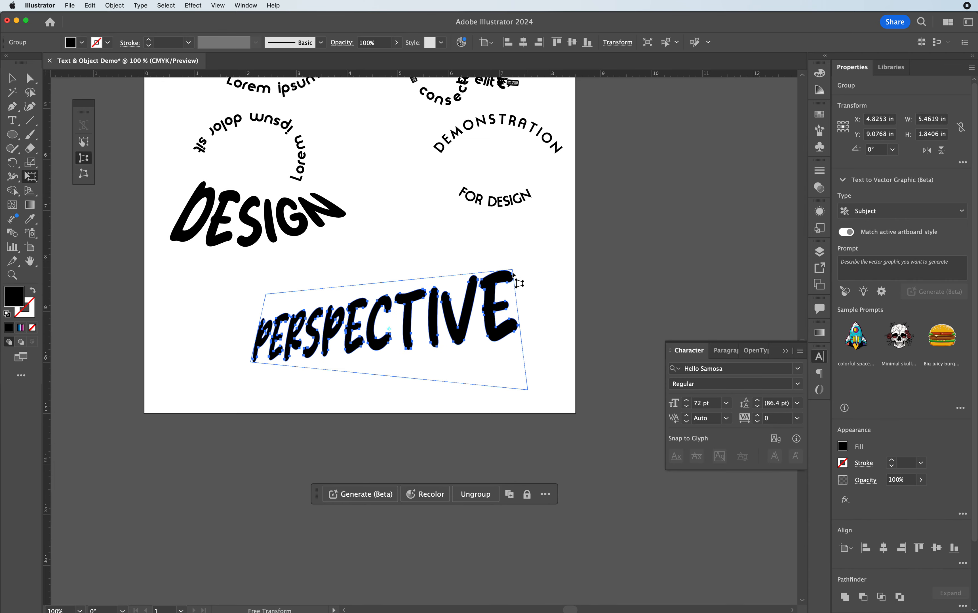
drag(527, 390, 543, 374)
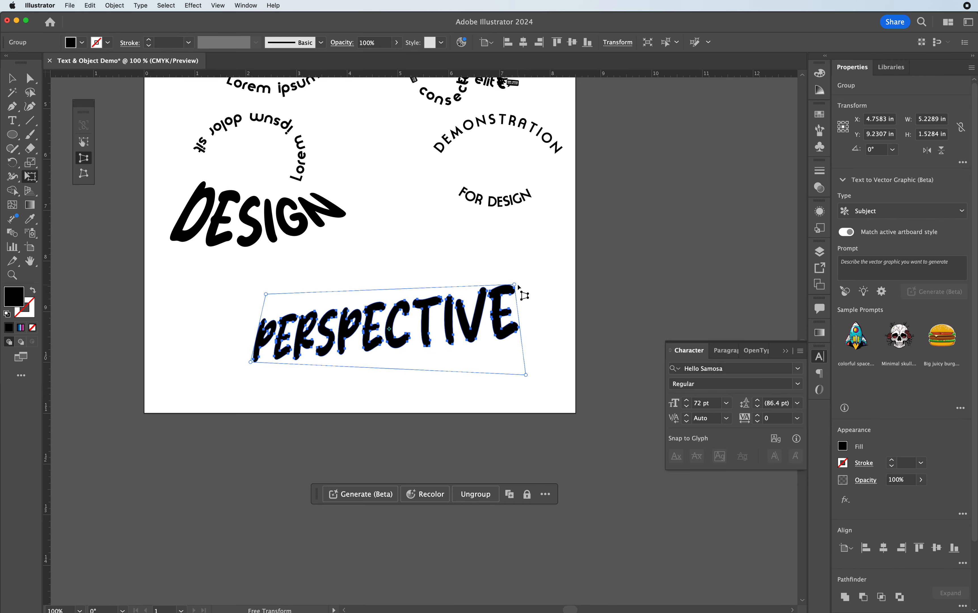
drag(516, 285, 504, 284)
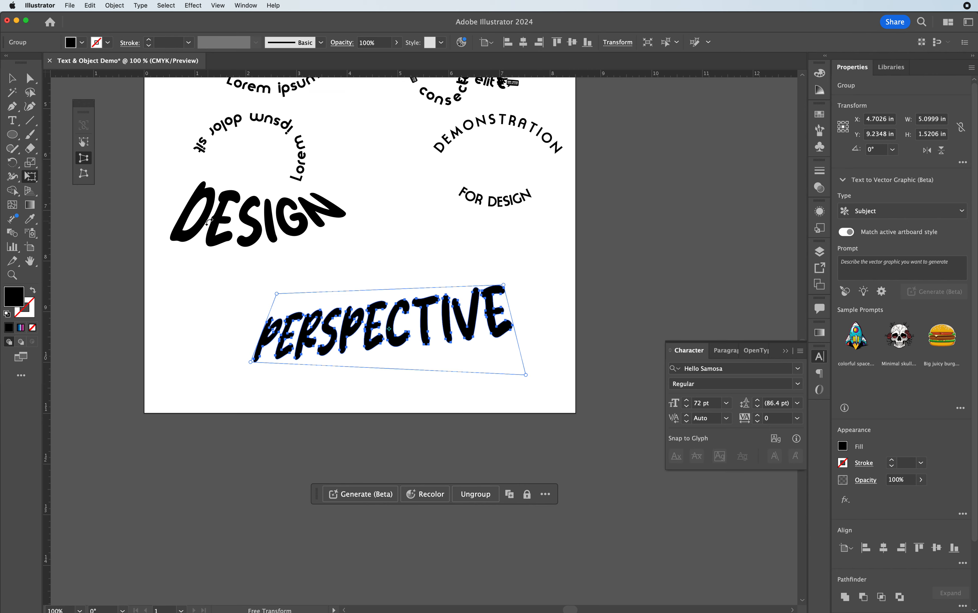
- Free-distort all four corners of the PERSPECTIVE outlines so the word is tall at its start and shrinks toward its end
click(85, 173)
mouse_move(250, 362)
mouse_down()
mouse_move(258, 384)
mouse_move(260, 377)
mouse_up()
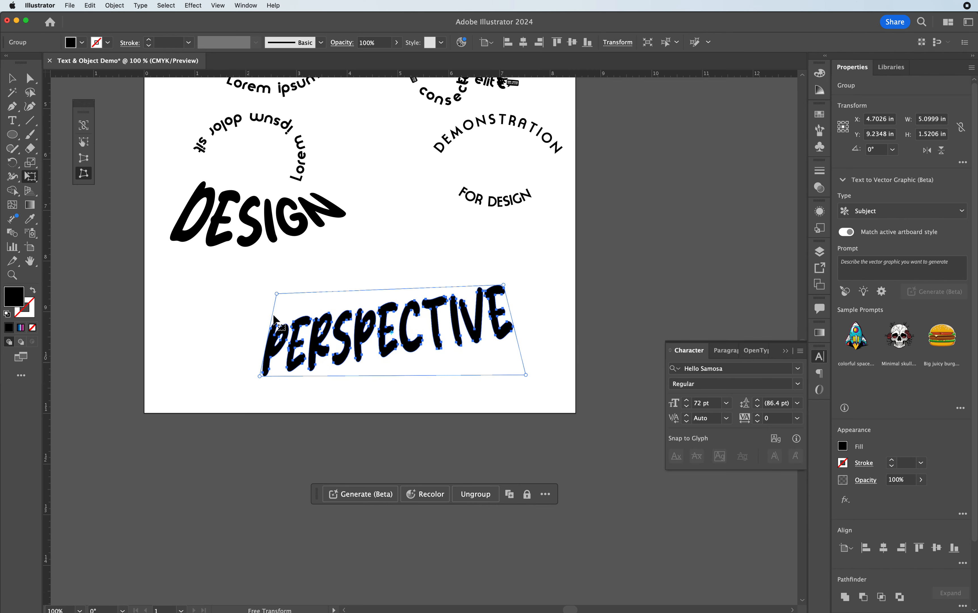
drag(277, 293, 257, 271)
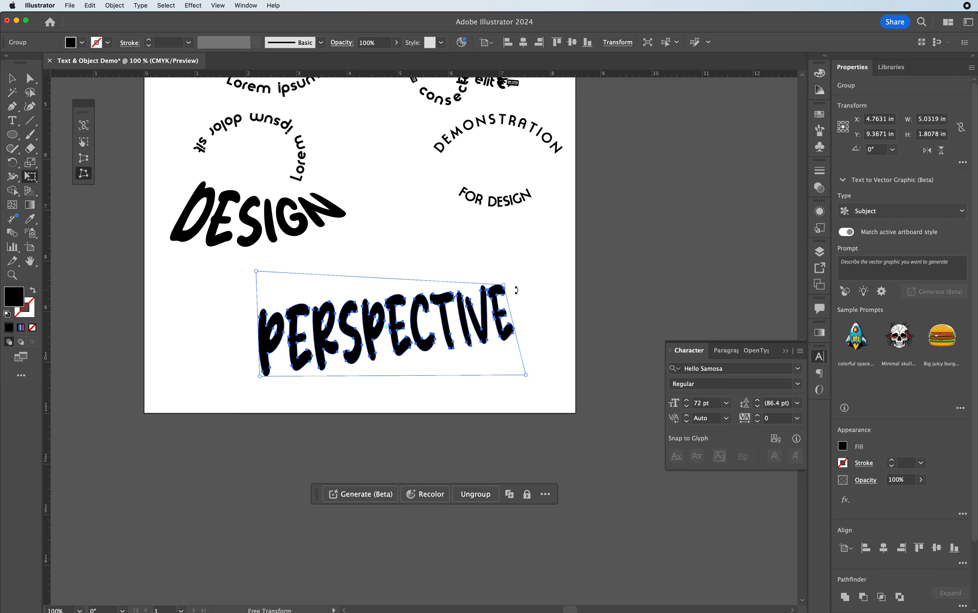
drag(504, 285, 526, 283)
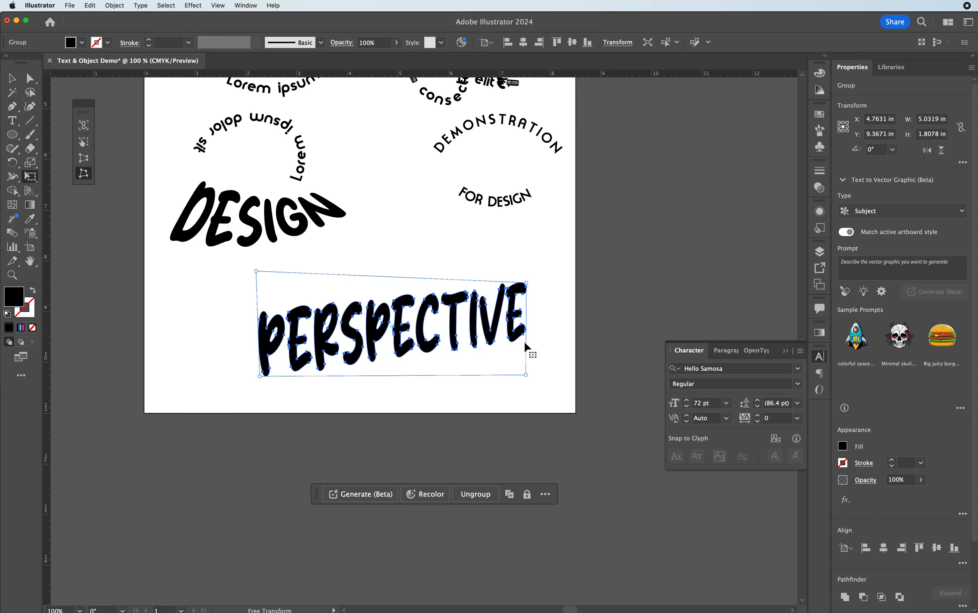
drag(526, 375, 557, 347)
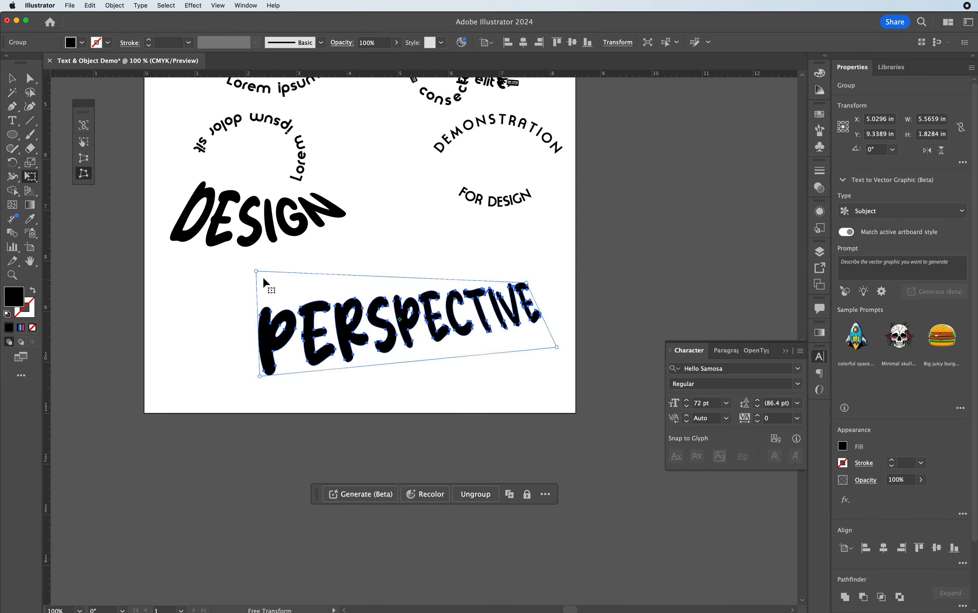
- Free-distort PERSPECTIVE into a flattened, wide-based shape about 6.48 by 0.91 in, shift it left and deselect it
drag(256, 271, 326, 292)
drag(260, 376, 212, 340)
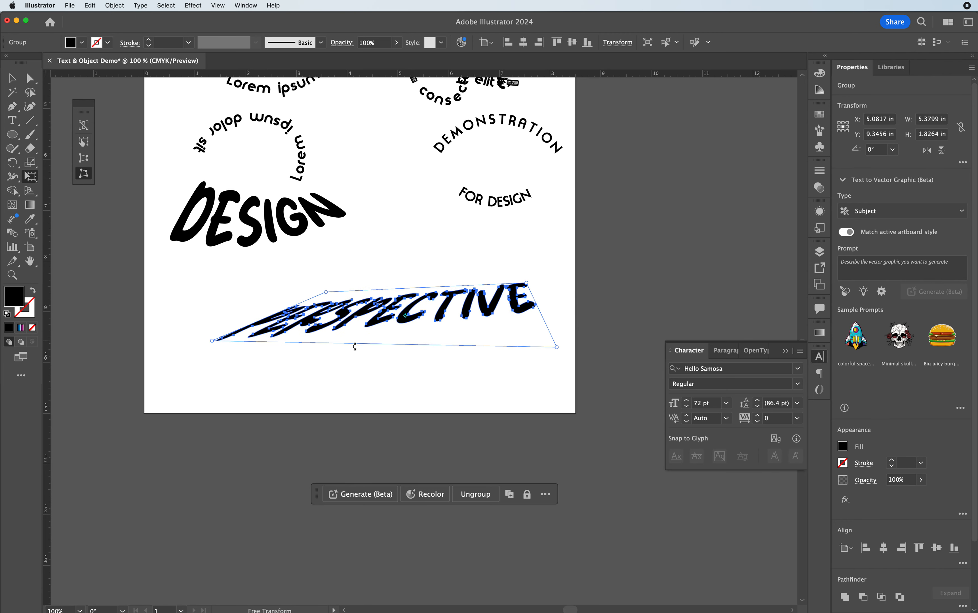
drag(526, 283, 516, 294)
drag(558, 348, 612, 334)
drag(410, 314, 382, 316)
key(v)
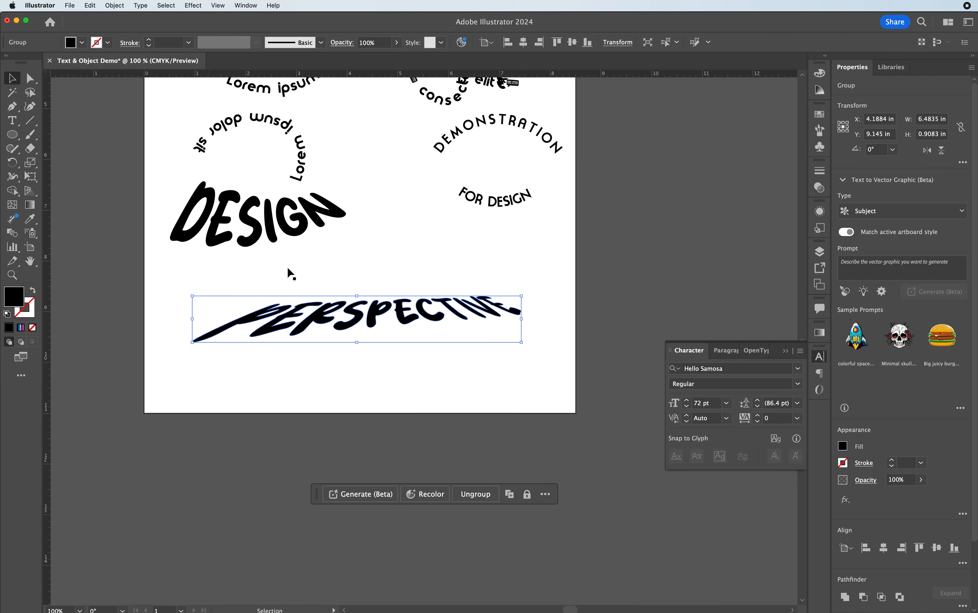
click(438, 392)
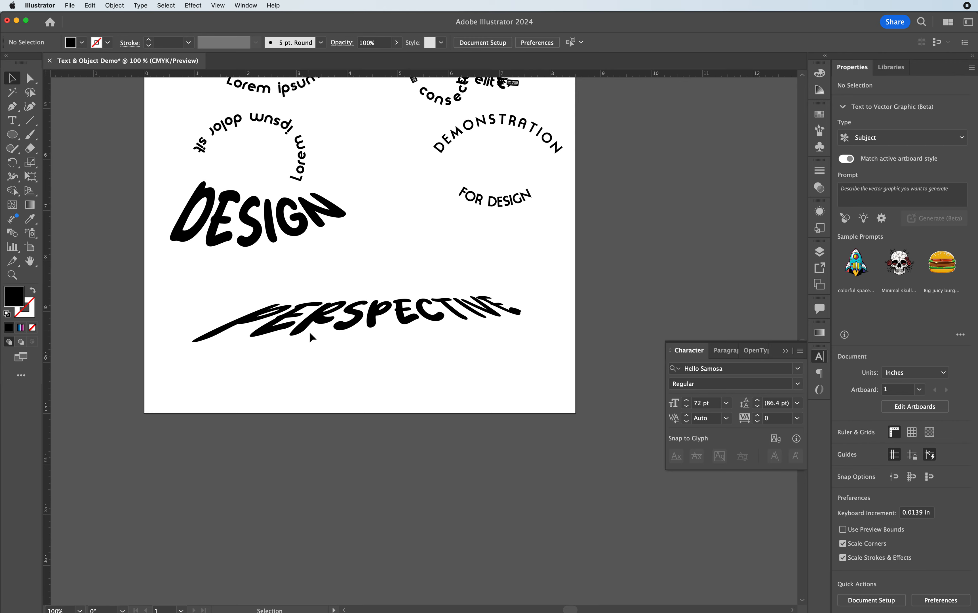
- Free-distort the PERSPECTIVE outlines into a fan of stretched letters with an upright start, about 3.09 by 2.11 in
click(324, 311)
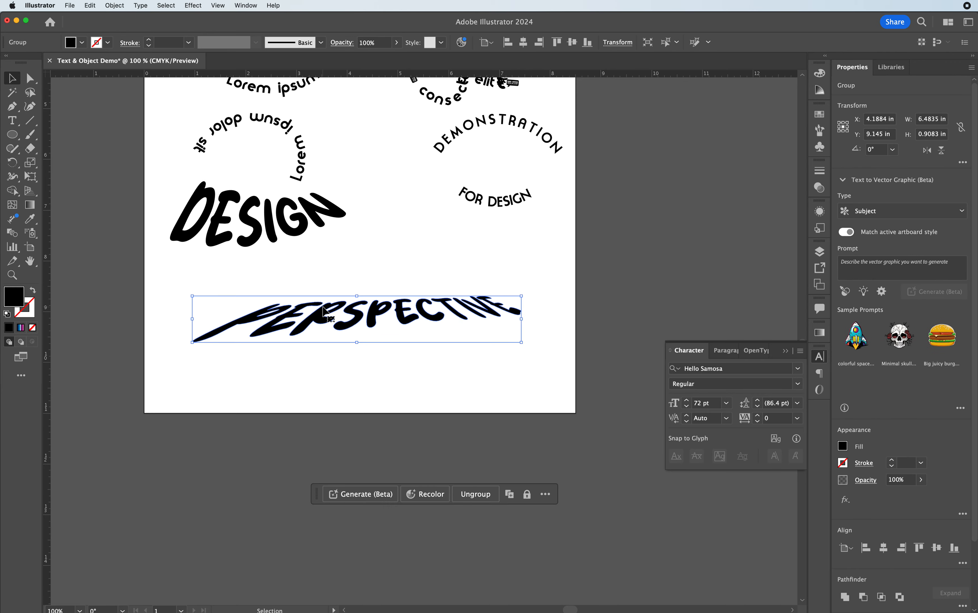
click(30, 176)
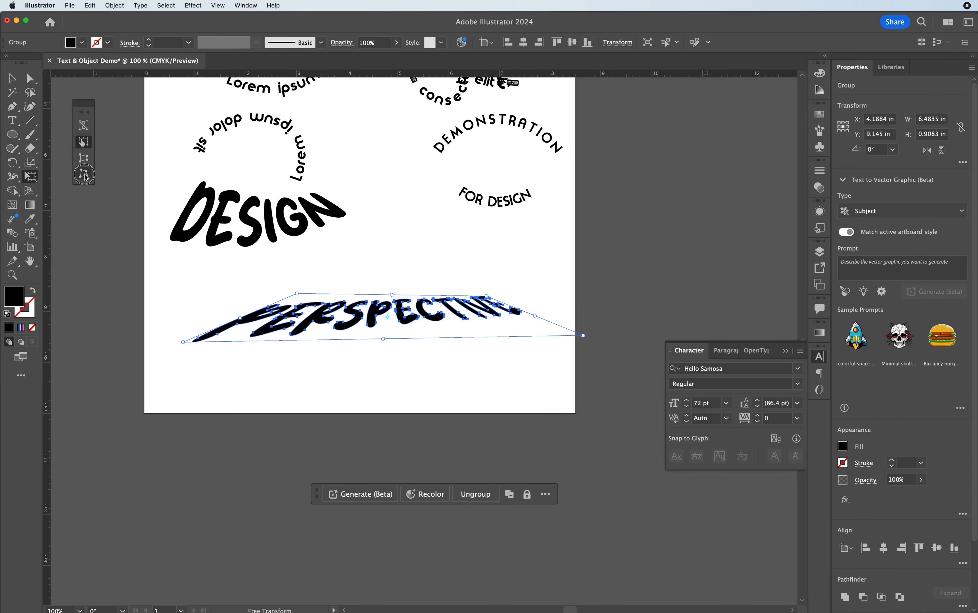
drag(297, 293, 354, 269)
drag(490, 300, 410, 270)
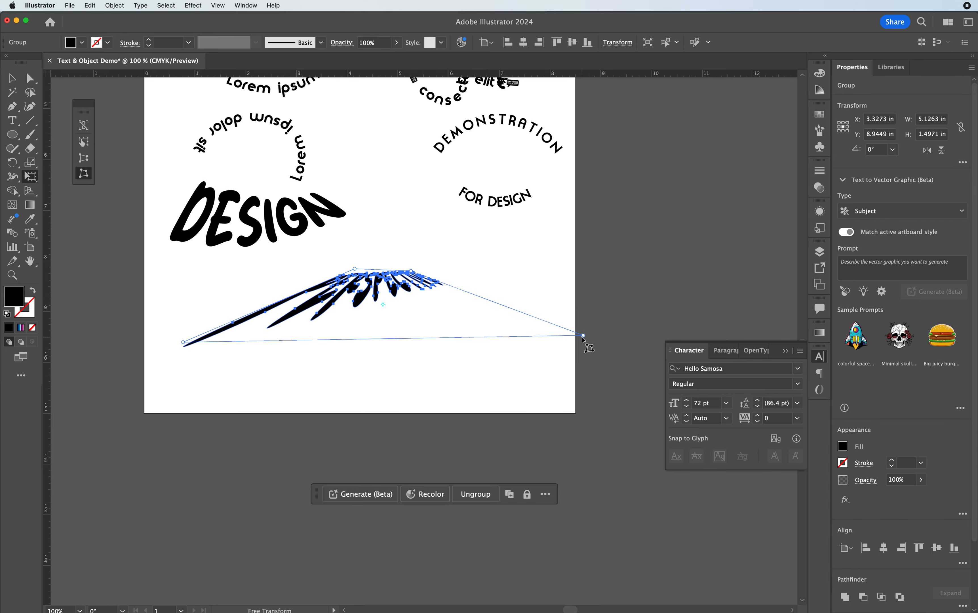
drag(583, 336, 639, 387)
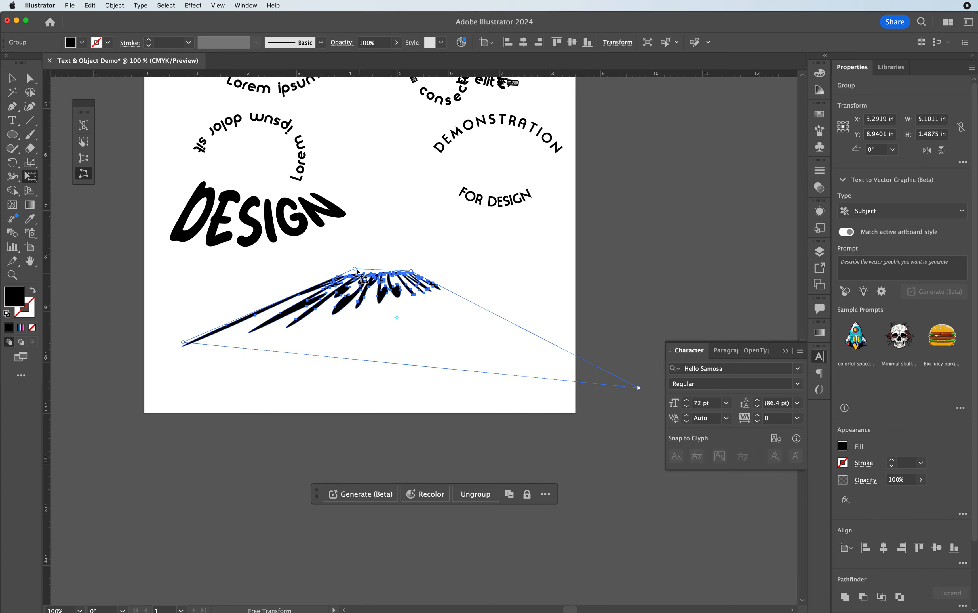
drag(354, 269, 323, 239)
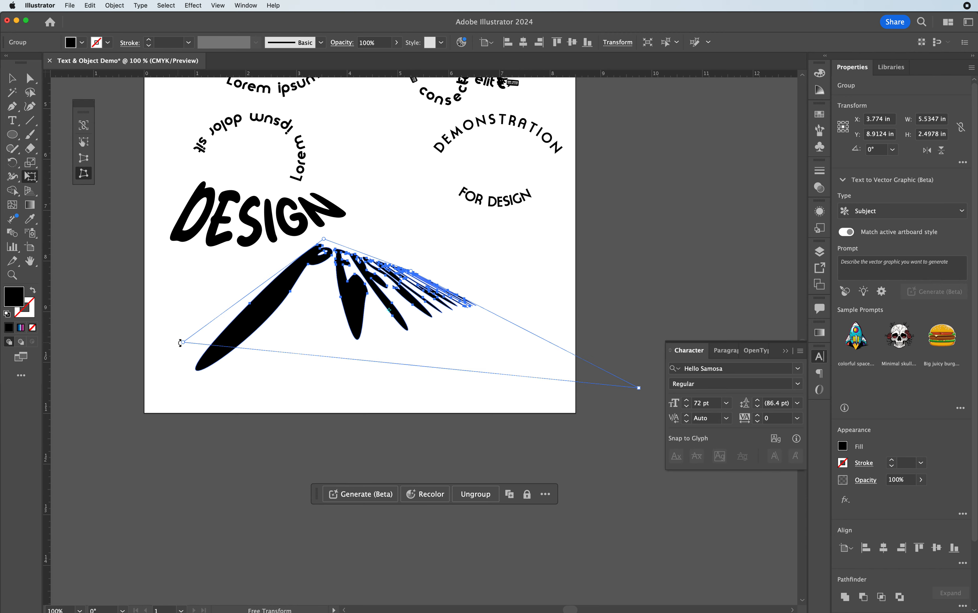
drag(180, 342, 325, 341)
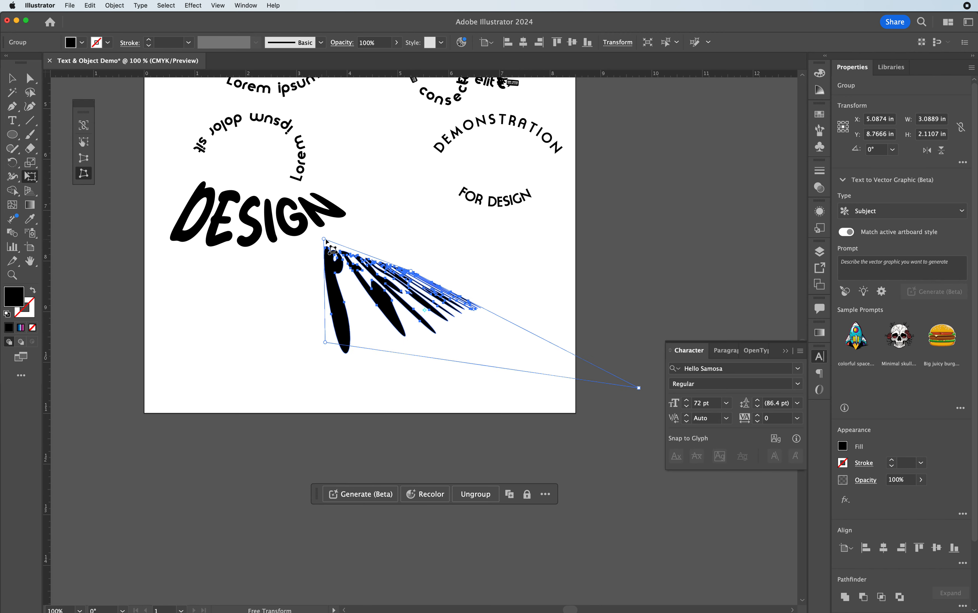
- Free-distort PERSPECTIVE into an upright, nearly rectangular block rising toward its end, and place it below and beside DESIGN
drag(325, 239, 347, 183)
drag(644, 391, 476, 342)
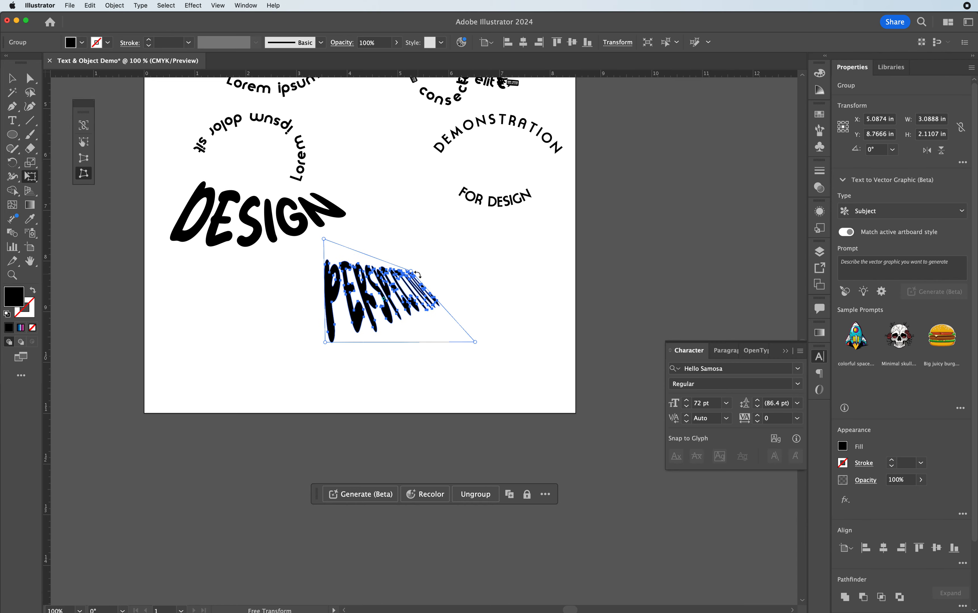
drag(416, 280, 472, 226)
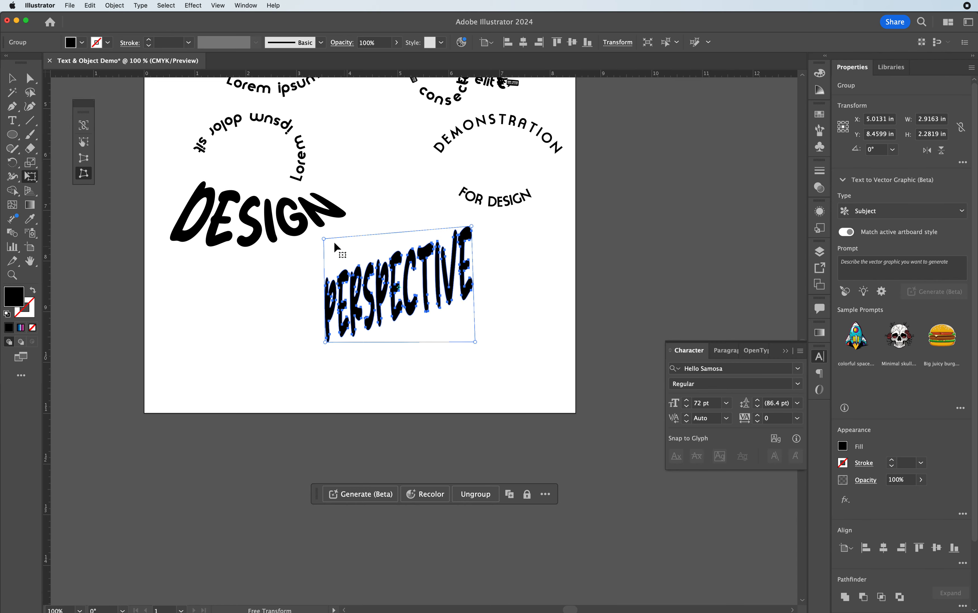
click(324, 239)
drag(324, 239, 379, 91)
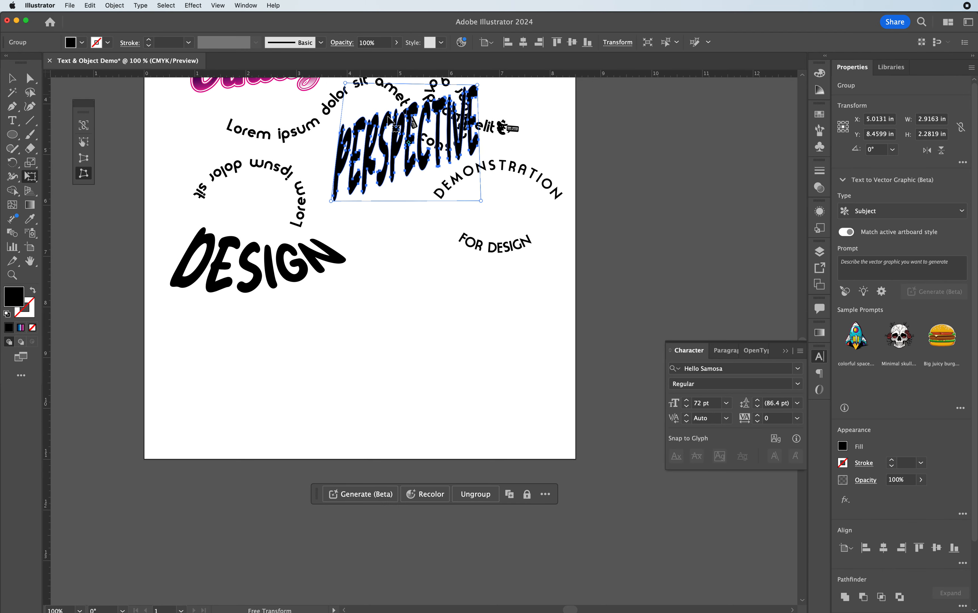
drag(397, 156, 399, 350)
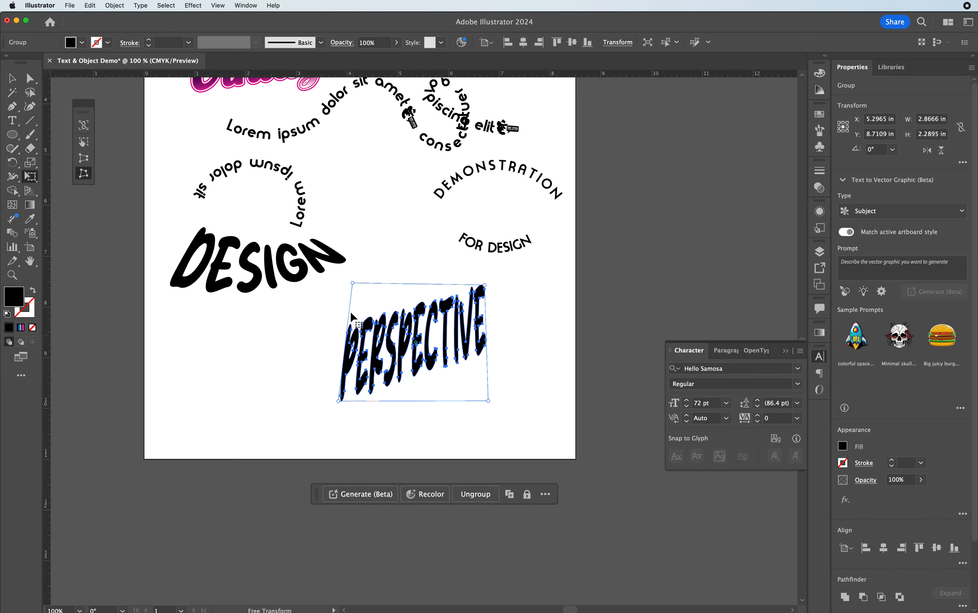
- Free-distort PERSPECTIVE to about 2.60 by 3.15 in, with a giant P tapering to tiny letters, and deselect it
drag(351, 284, 357, 165)
drag(483, 286, 475, 317)
drag(488, 401, 477, 347)
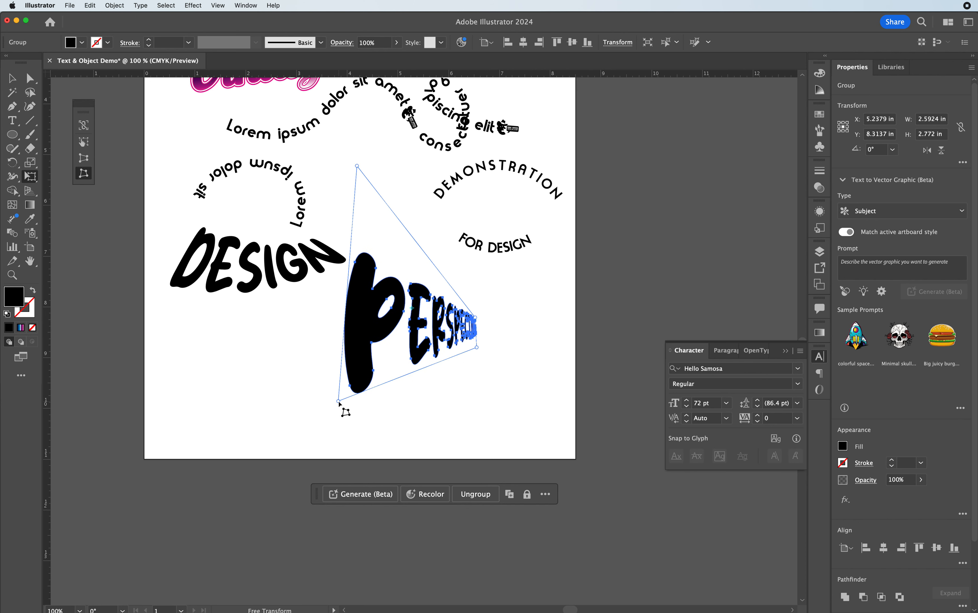
drag(339, 401, 337, 436)
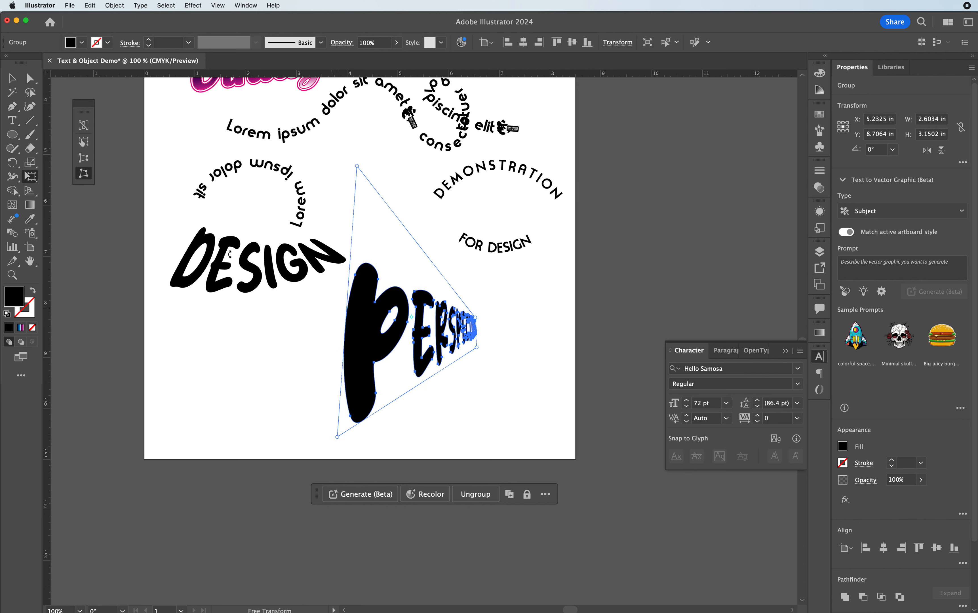
click(12, 79)
click(233, 332)
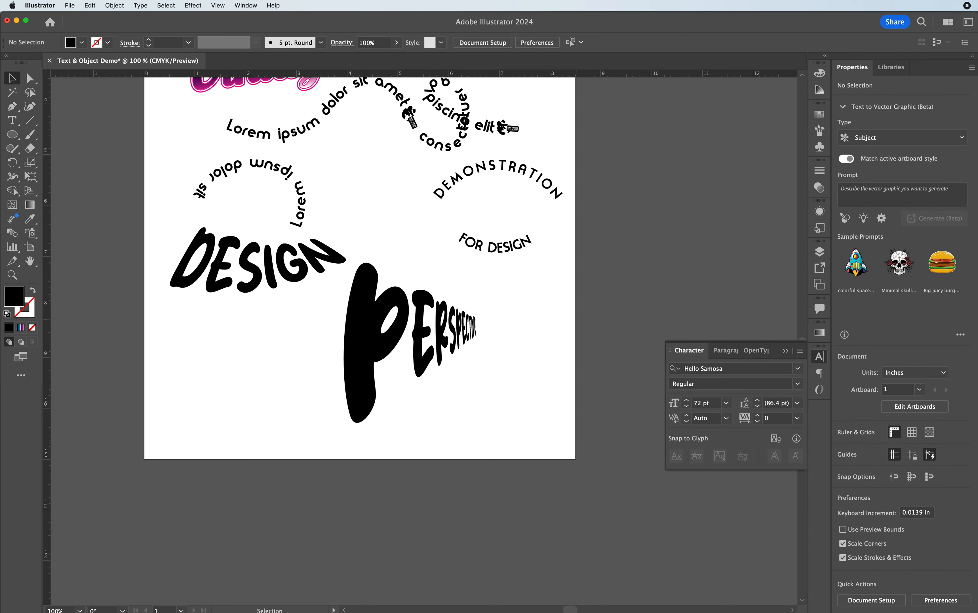
- Move the tapered PERSPECTIVE word right to about X 6.34 in, Y 8.67 in, beneath FOR DESIGN
drag(462, 337, 504, 337)
click(534, 296)
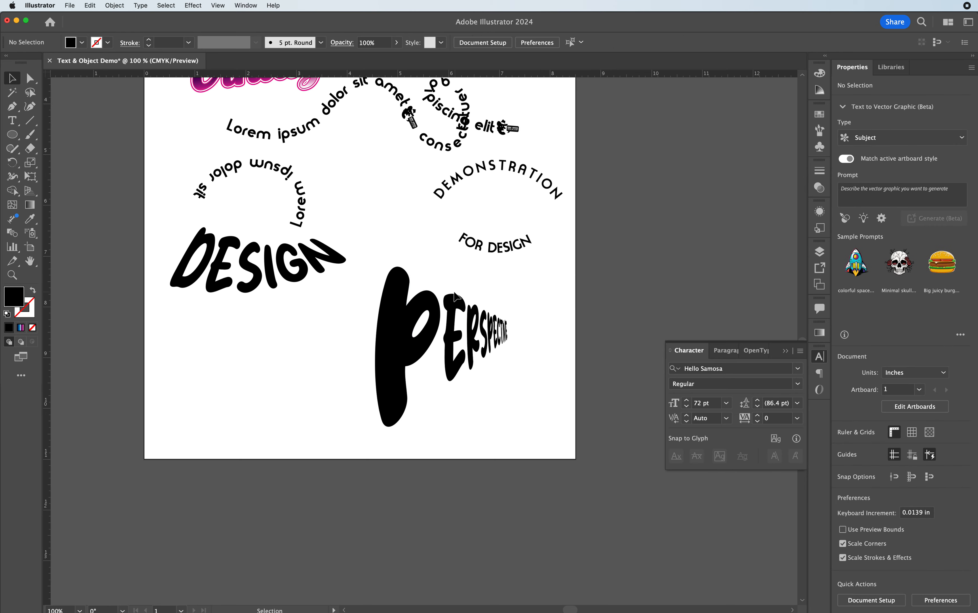
drag(432, 313, 457, 308)
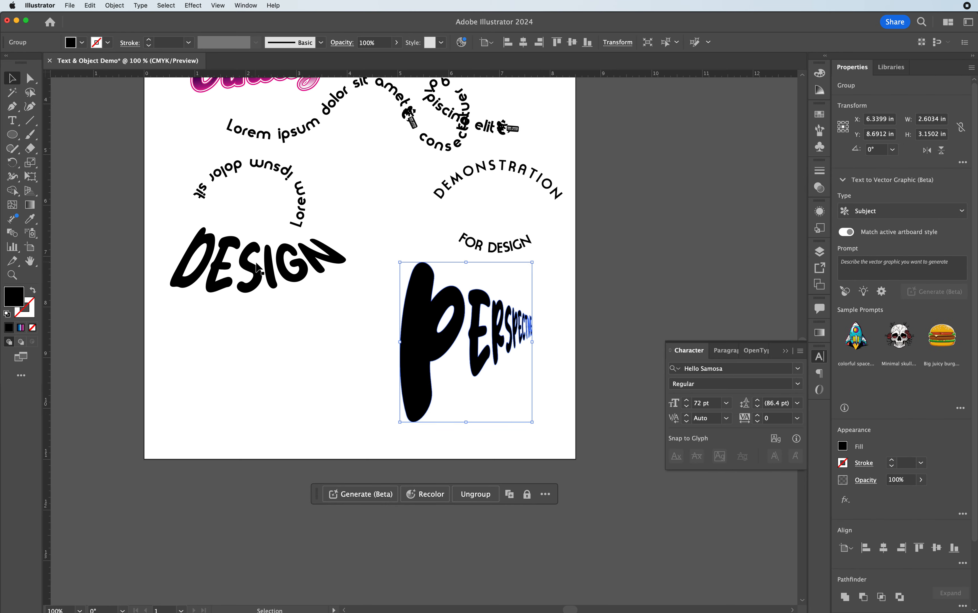
- Move PERSPECTIVE up over the DEMONSTRATION text and shift DESIGN and the circular Lorem ipsum text slightly up and left
scroll(363, 236, up, 3)
scroll(361, 233, up, 5)
scroll(361, 232, down, 4)
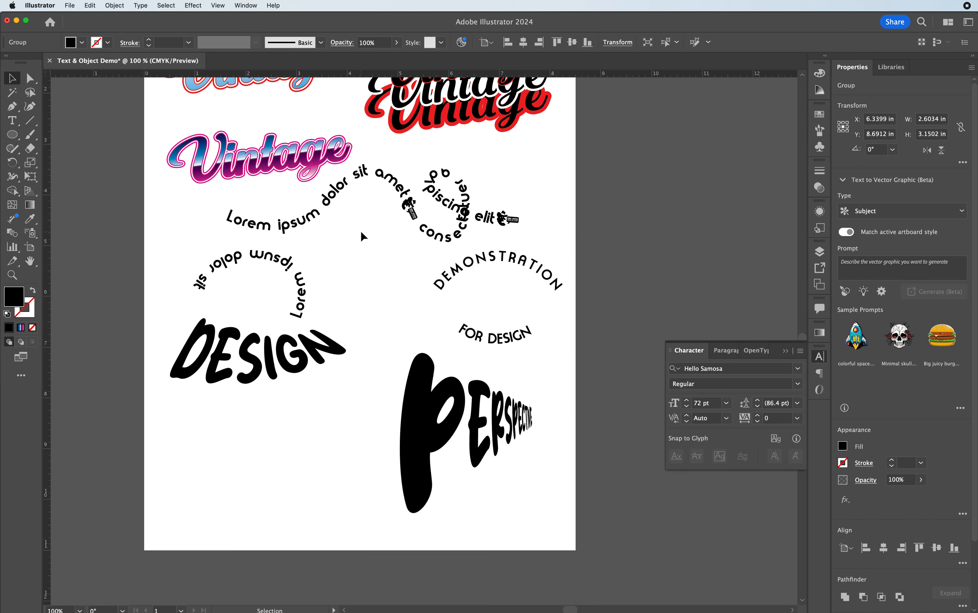
drag(428, 363, 382, 246)
mouse_move(272, 358)
mouse_down()
mouse_move(266, 342)
mouse_move(259, 348)
mouse_up()
drag(359, 239, 503, 337)
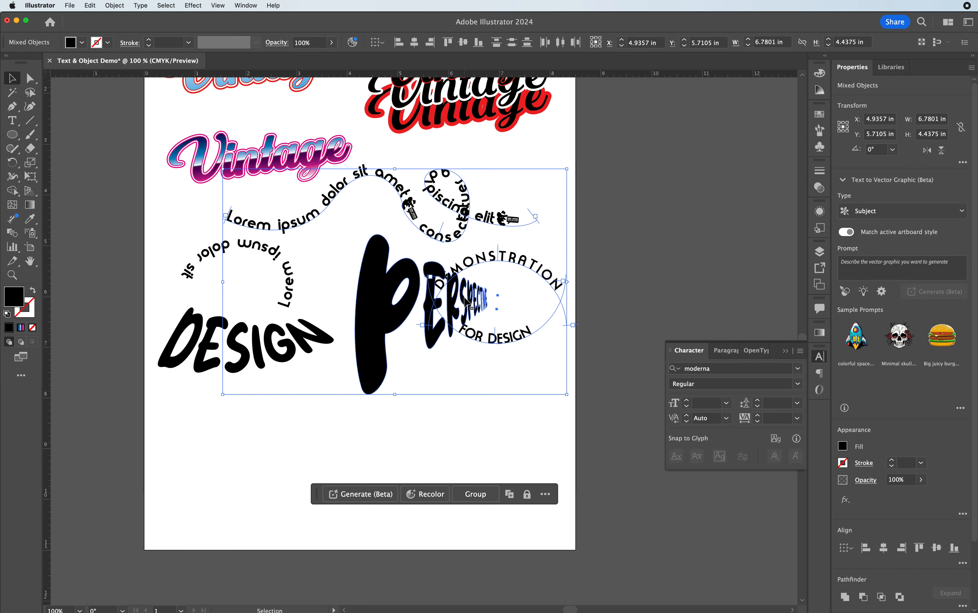
click(496, 357)
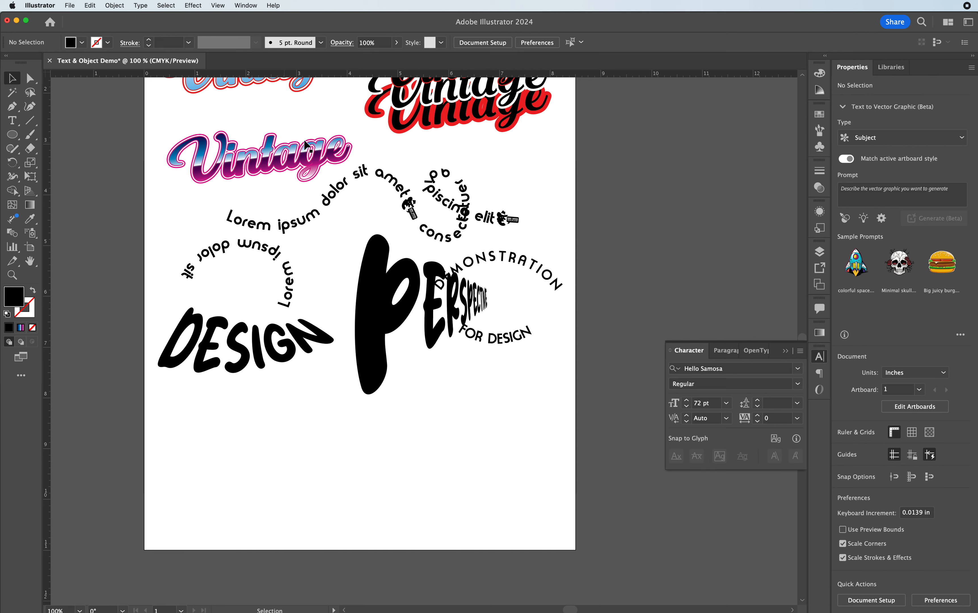
- Move PERSPECTIVE left, scale it down proportionally, and position it above the end of DESIGN
mouse_move(370, 324)
mouse_down()
mouse_move(366, 302)
mouse_move(357, 318)
mouse_up()
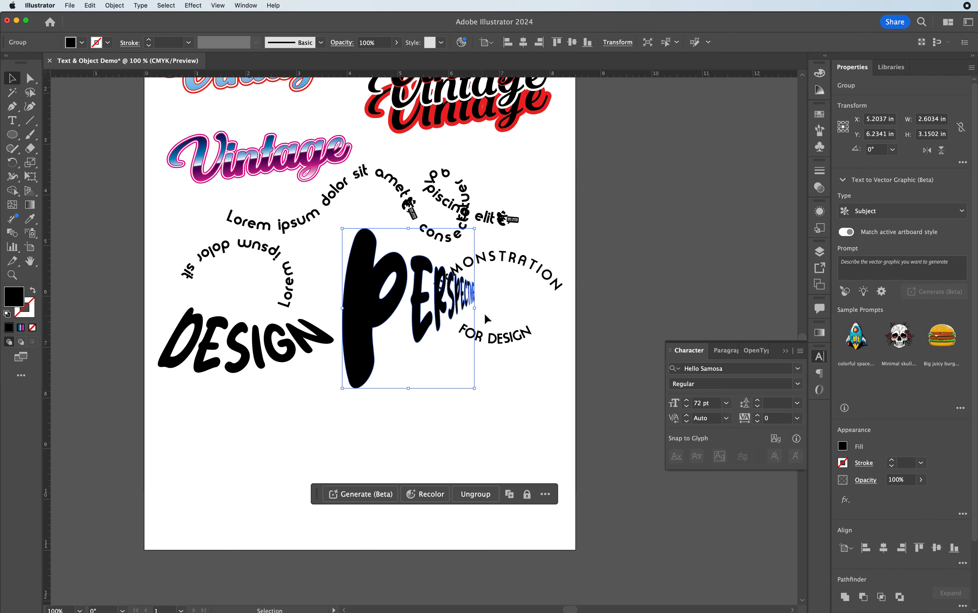
drag(476, 308, 424, 310)
drag(355, 354, 342, 306)
- Scale DESIGN and PERSPECTIVE down together to about 2.44 by 1.60 in and place them beneath the wavy Lorem ipsum text
click(237, 376)
click(245, 372)
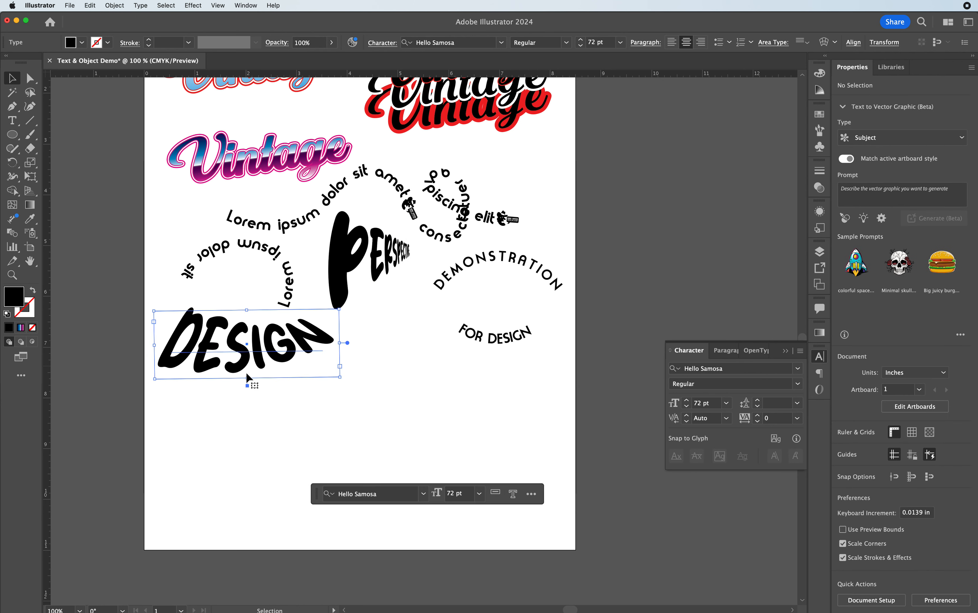
drag(248, 381, 247, 351)
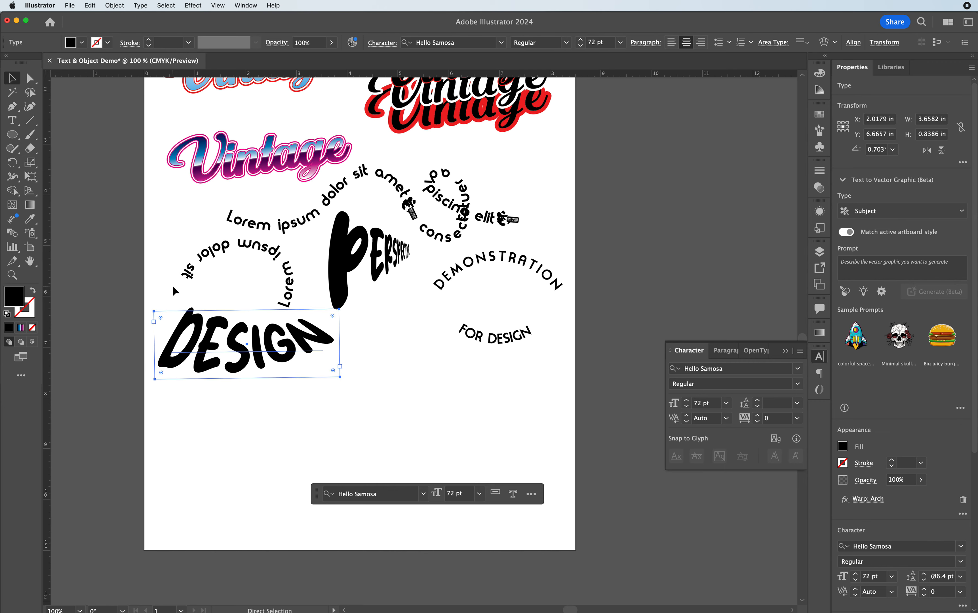
shift+click(339, 288)
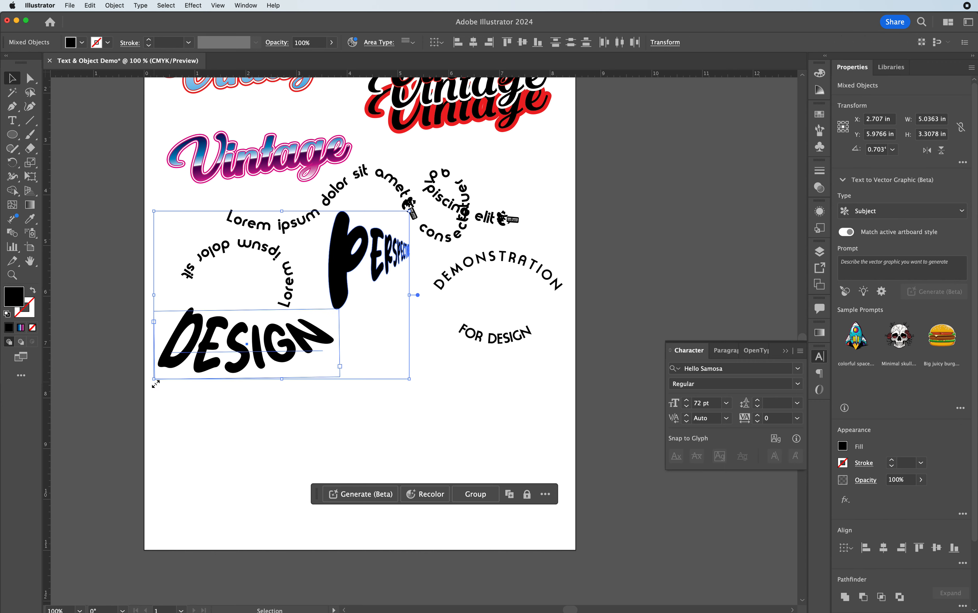
drag(153, 378, 322, 273)
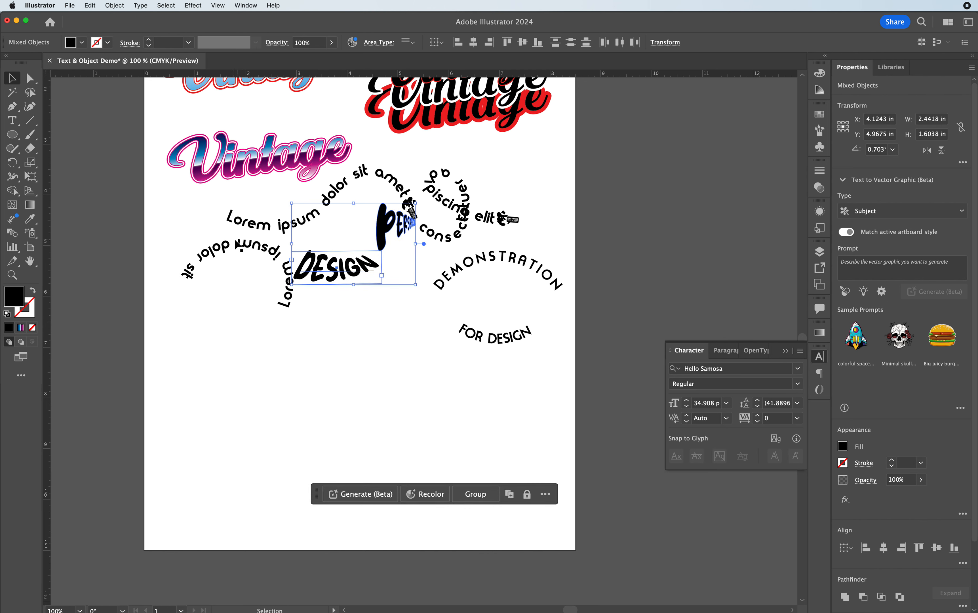
- Move the circular Lorem ipsum text left and the FOR DESIGN text up closer to DEMONSTRATION
drag(227, 245, 209, 240)
scroll(320, 332, down, 4)
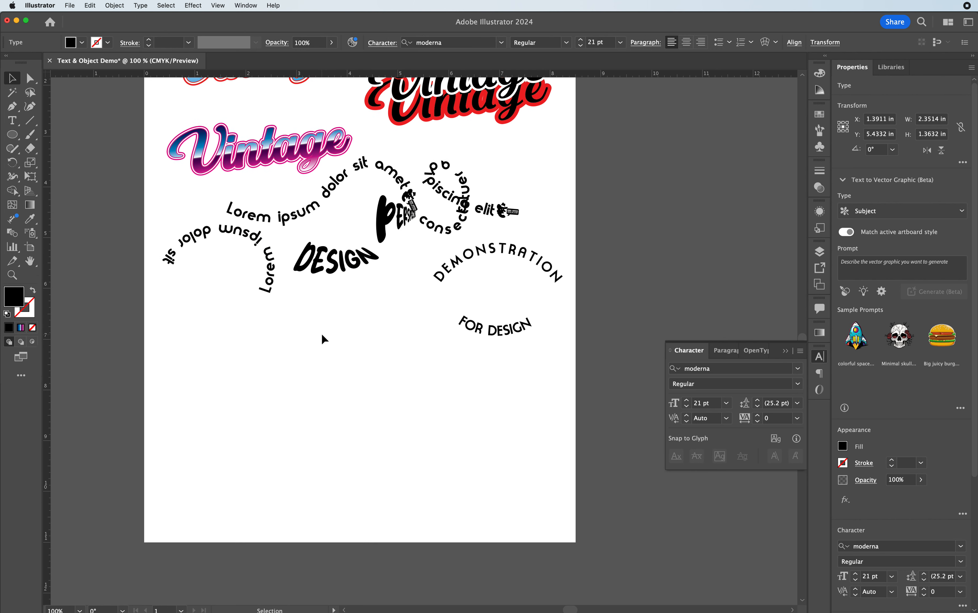
drag(472, 279, 478, 251)
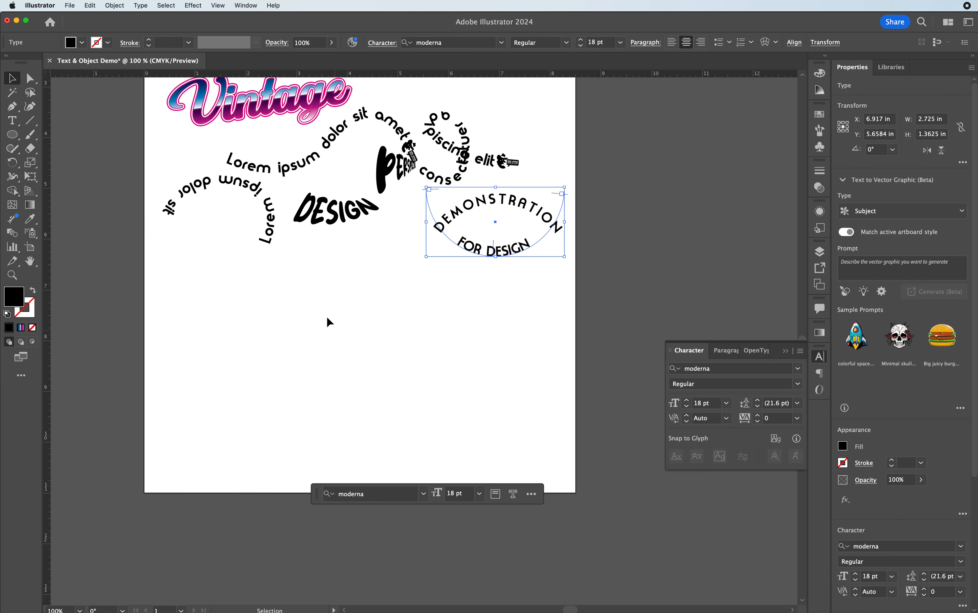
- Draw a black 3.27 in circle with the Ellipse tool in the empty lower part of the artboard
click(11, 133)
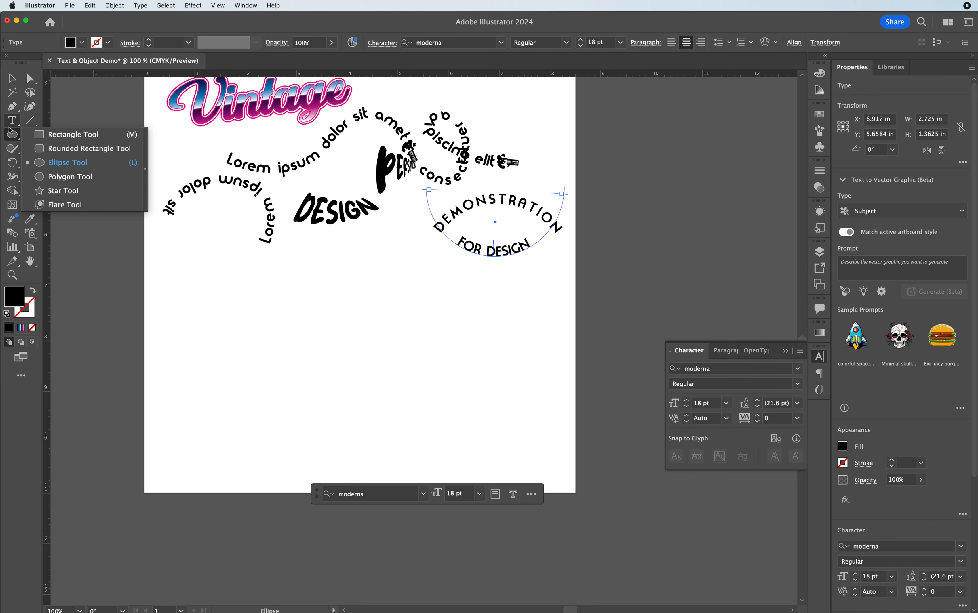
click(61, 163)
drag(229, 300, 395, 466)
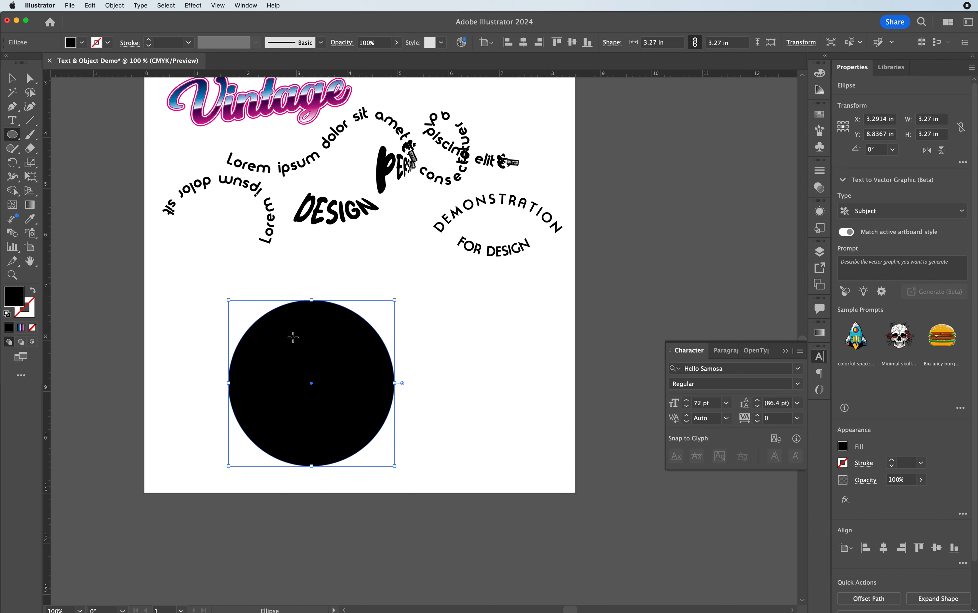
- Create a concentric smaller copy of the circle, about 2.11 in in diameter
click(11, 79)
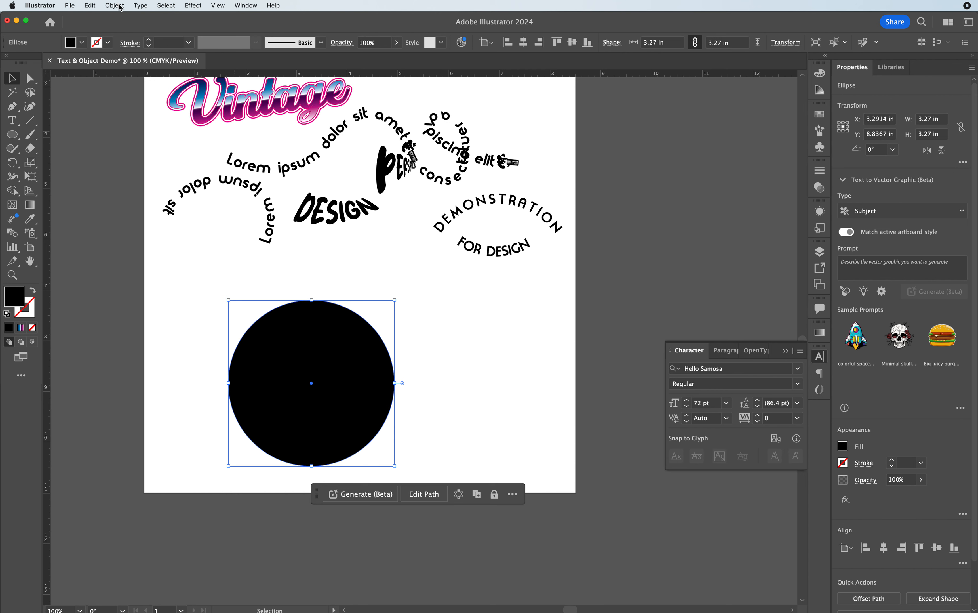
drag(395, 299, 366, 326)
key(alt)
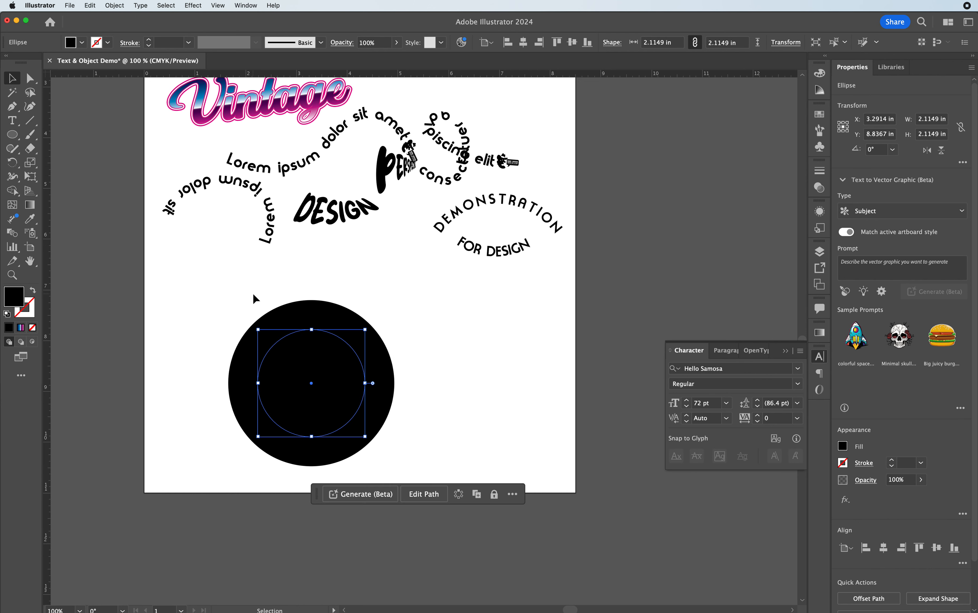
- Move both circles left together, subtract the inner one with Shape Builder to form a ring, and nudge the ring up and right
shift+click(329, 404)
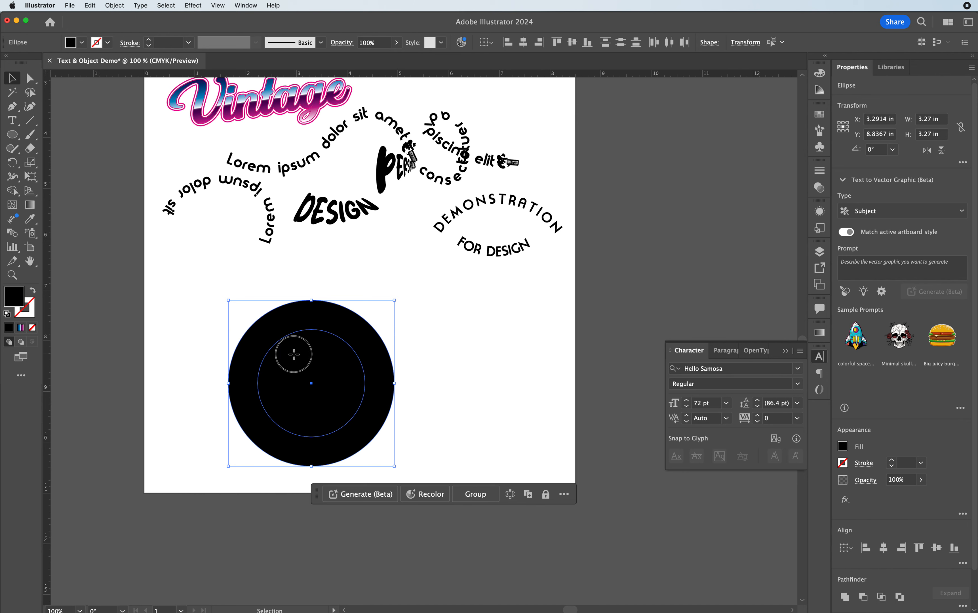
drag(290, 352, 222, 337)
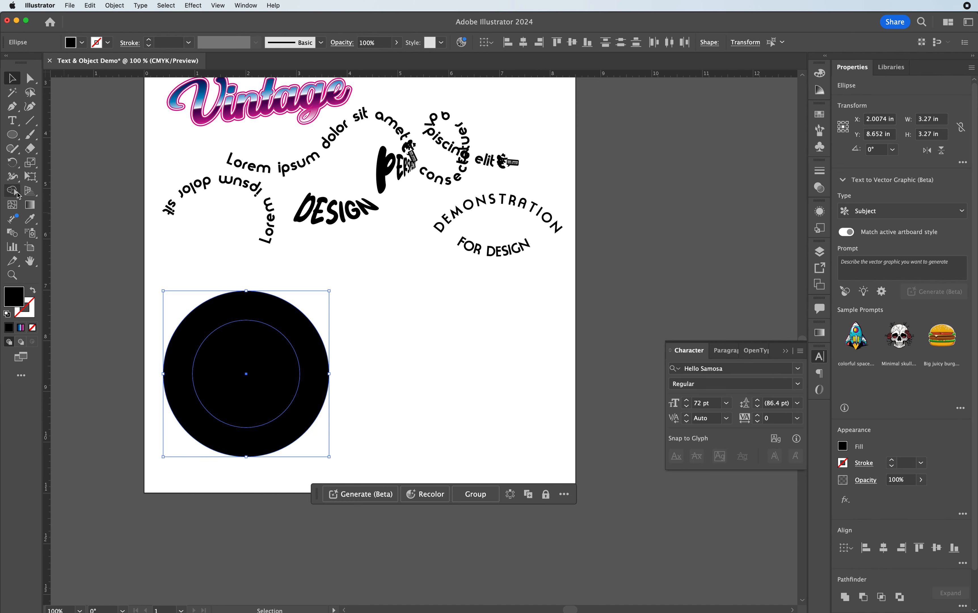
click(13, 190)
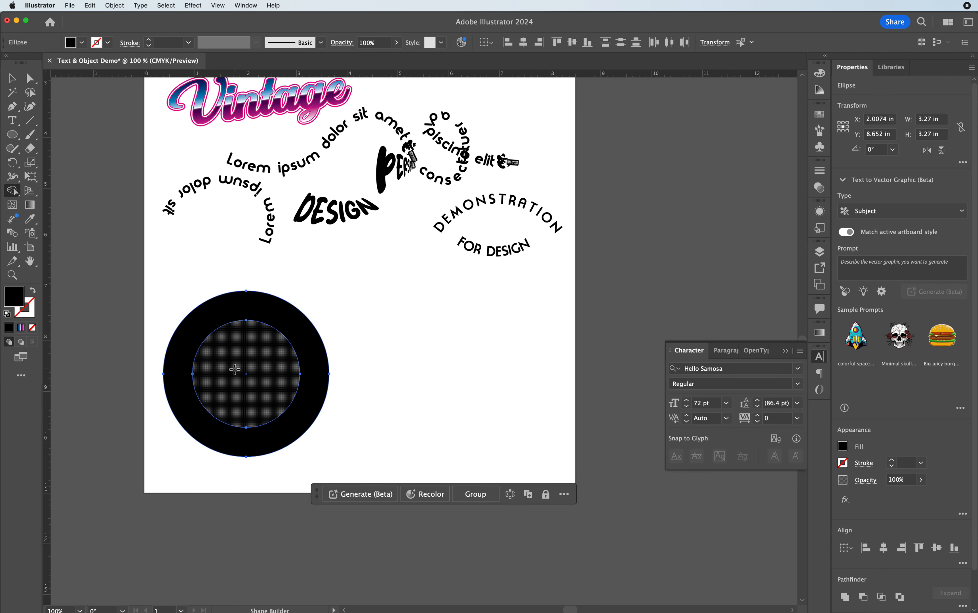
alt+click(235, 370)
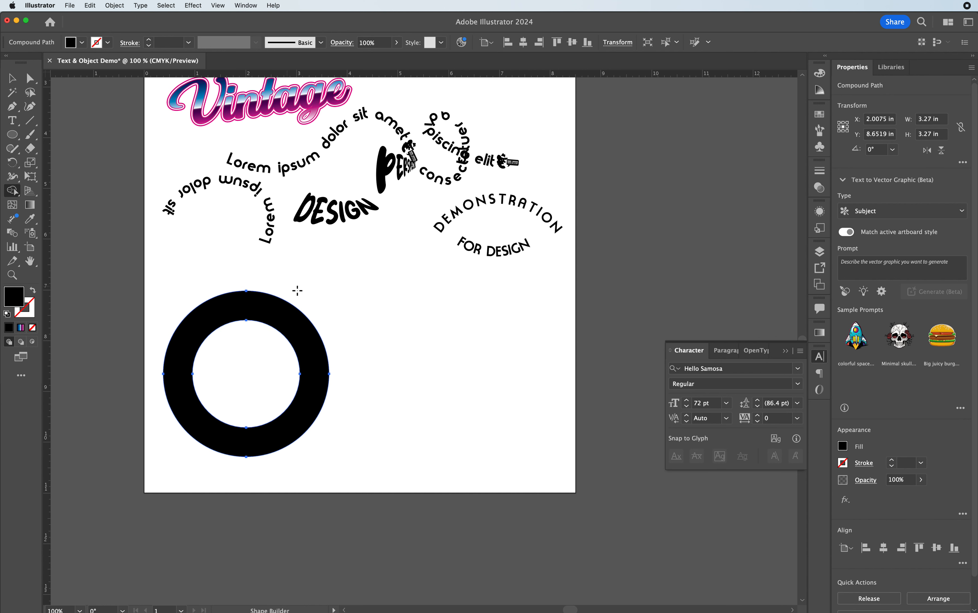
key(v)
click(366, 277)
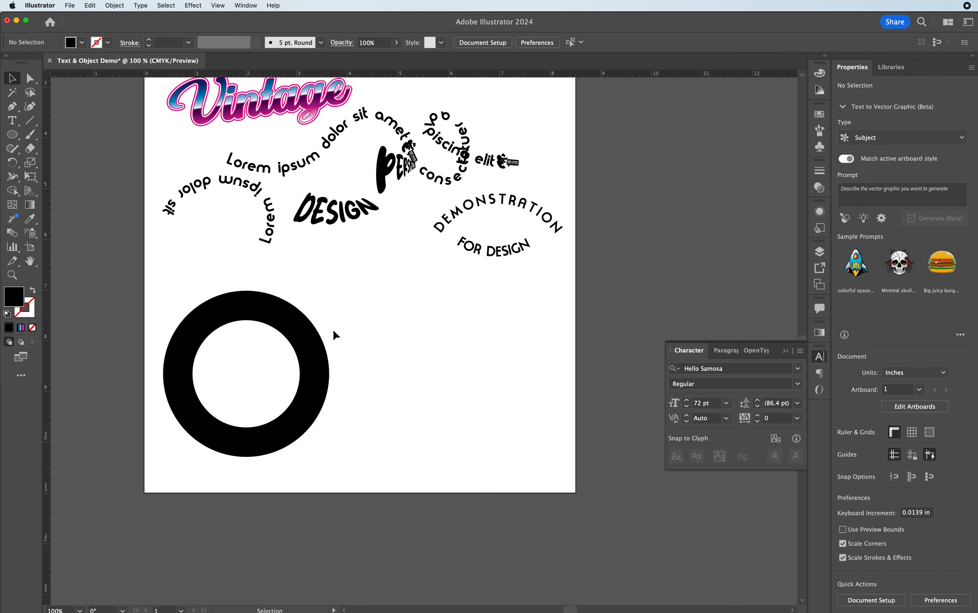
drag(312, 342, 320, 337)
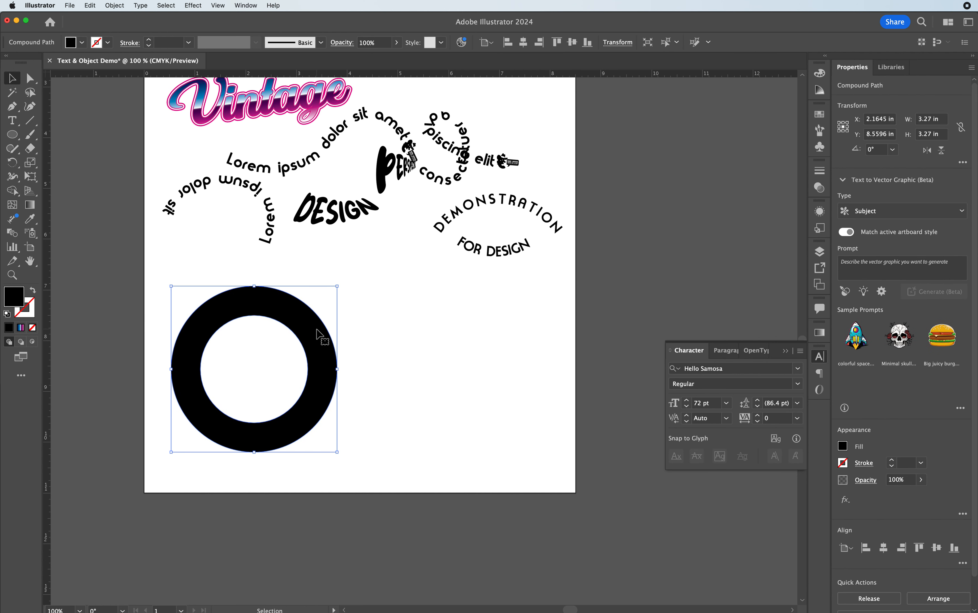
- Draw a second black circle about 3.13 in wide beside the finished ring with the Ellipse tool
click(19, 138)
drag(368, 290, 526, 437)
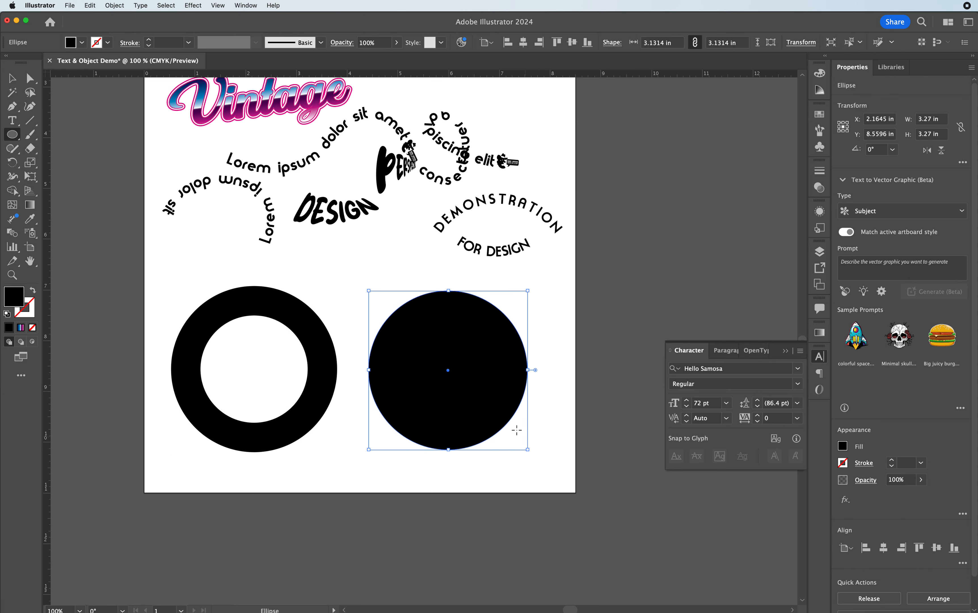
- Apply Offset Path to the new circle with an offset of -0.5 in and Miter joins to create a smaller concentric circle
click(114, 5)
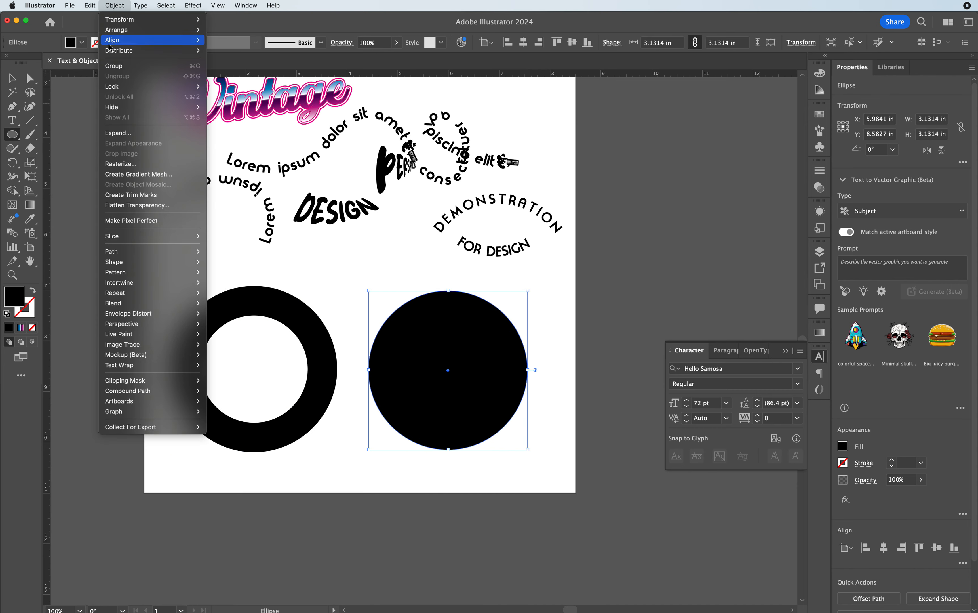
mouse_move(154, 251)
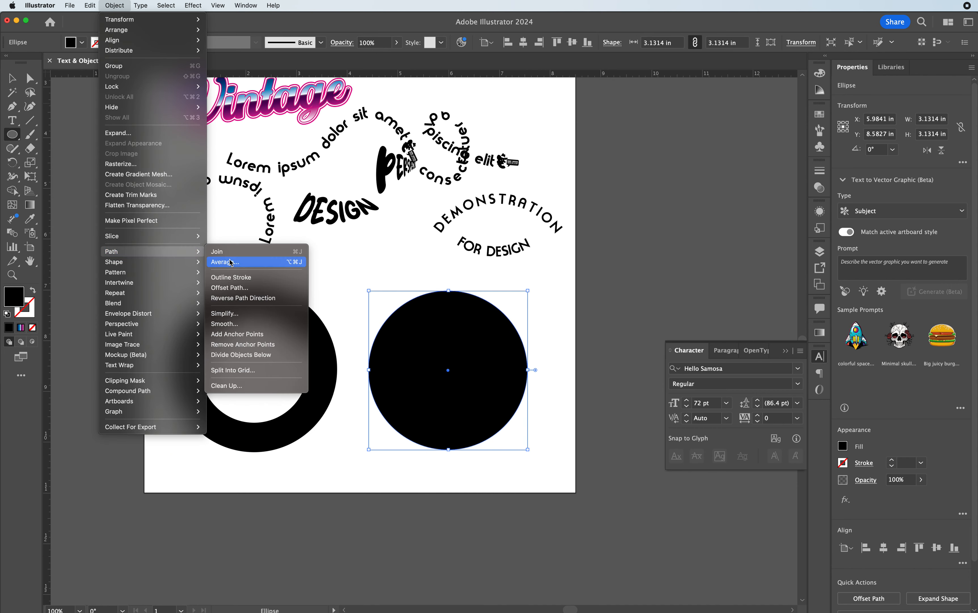
click(232, 287)
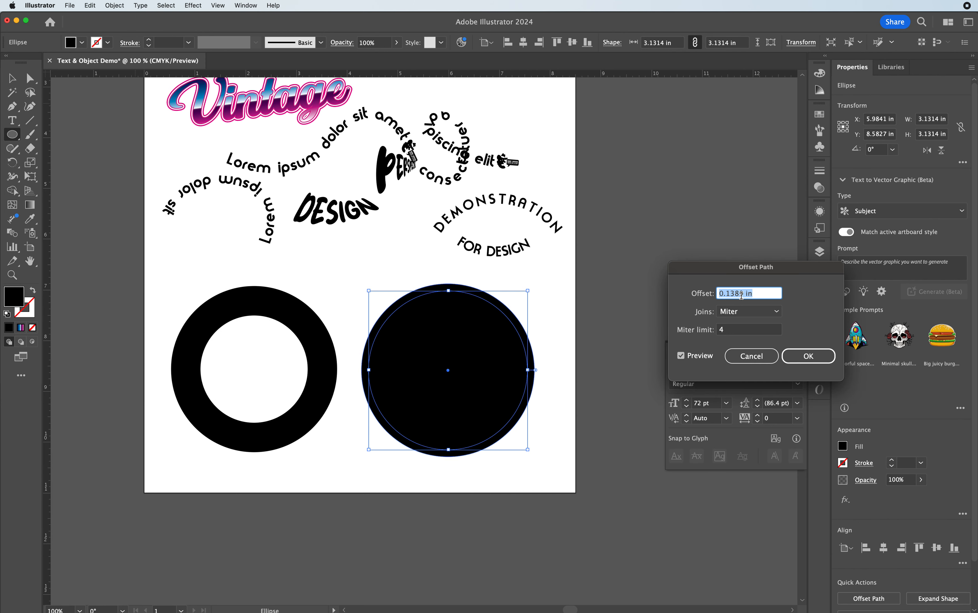
key(Up)
key(Up)
key(Up)
key(Up)
key(Up)
key(Up)
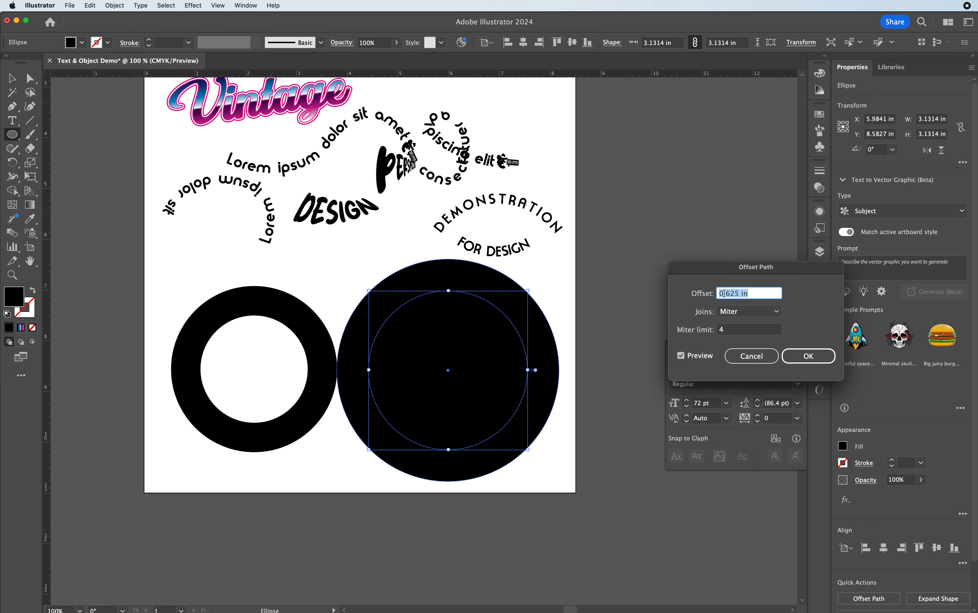
key(Down)
key(Down)
key(Down)
key(Down)
key(Down)
key(Down)
key(Down)
key(Down)
key(Down)
key(Down)
key(Down)
key(Down)
key(Down)
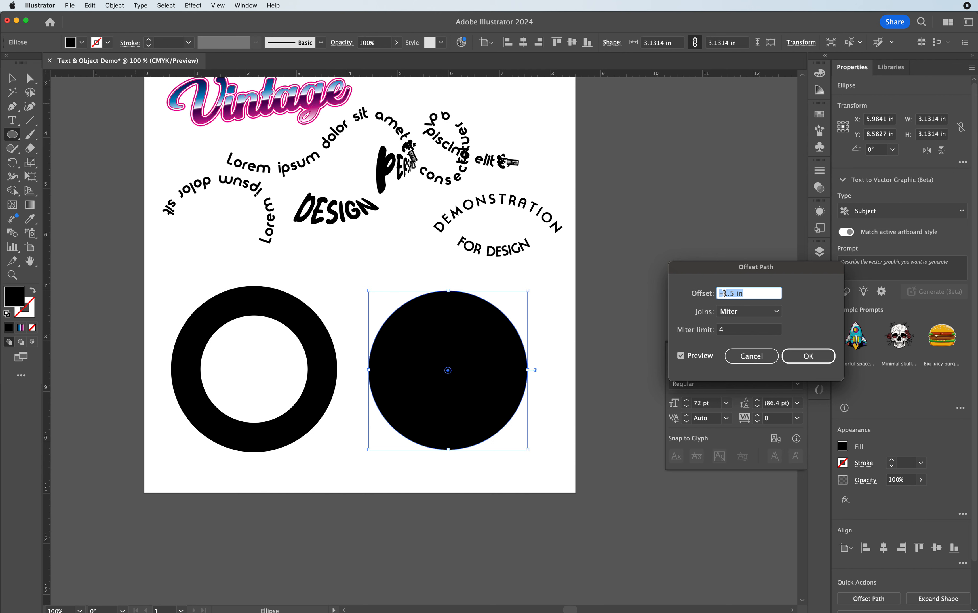
key(Up)
key(Up)
key(Up)
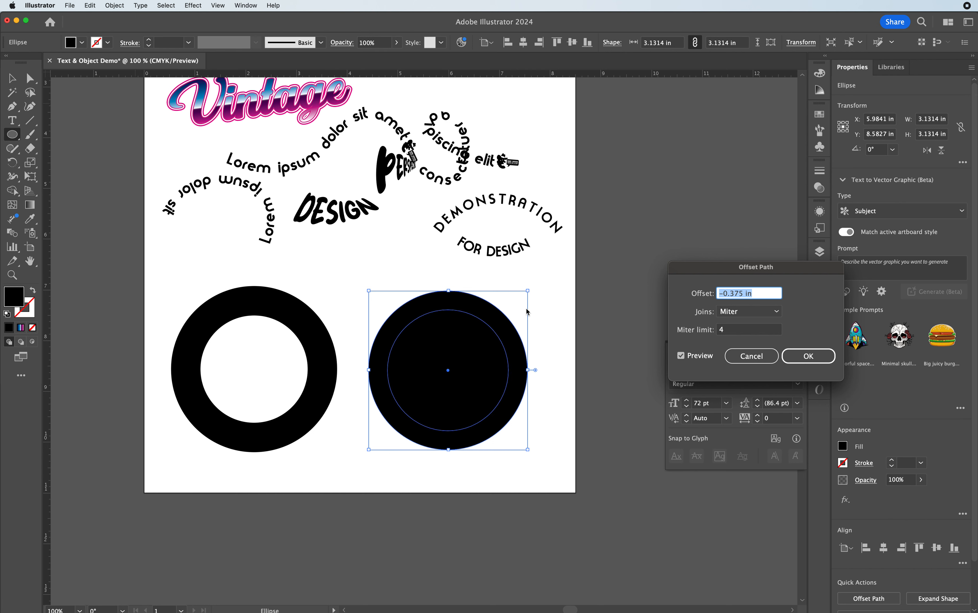
key(Down)
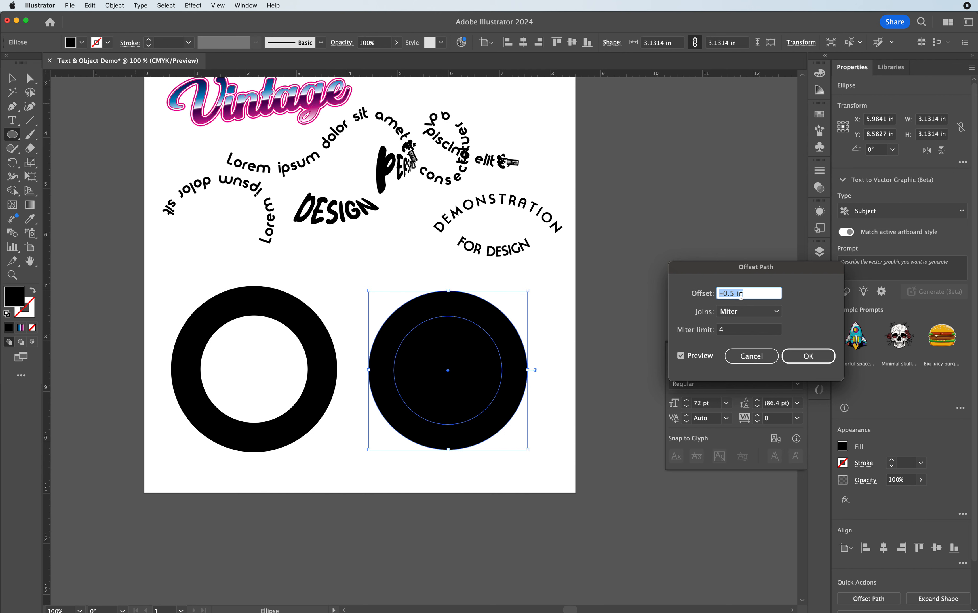
click(819, 359)
- Select both concentric circles, subtract the inner one with Shape Builder to form a second ring, and deselect it
click(12, 77)
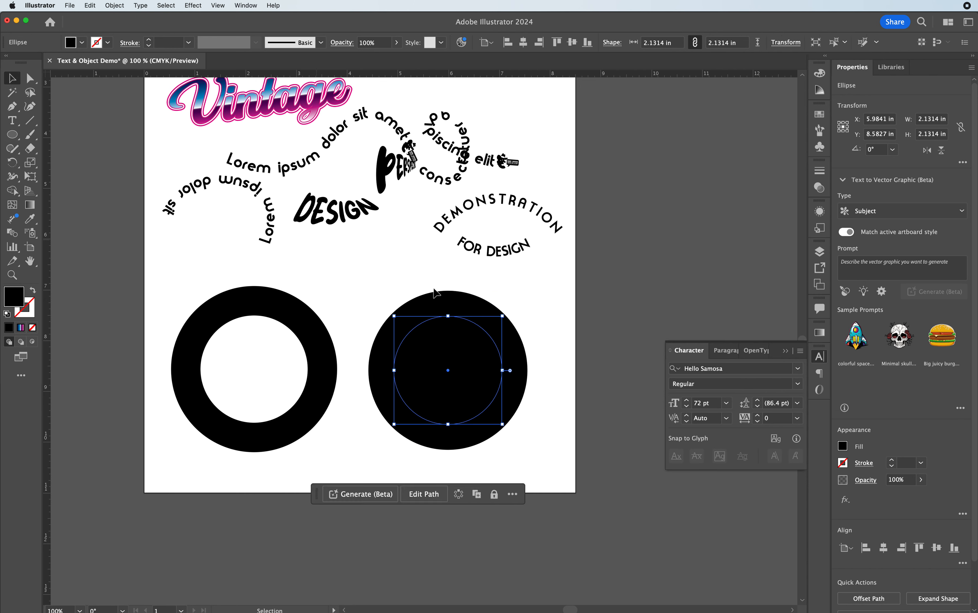
shift+click(470, 361)
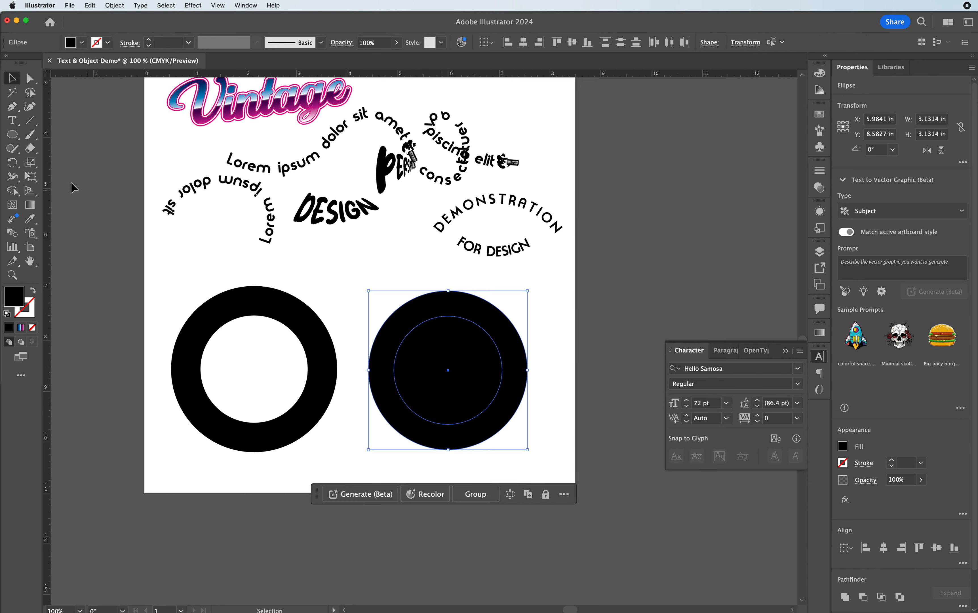
click(12, 190)
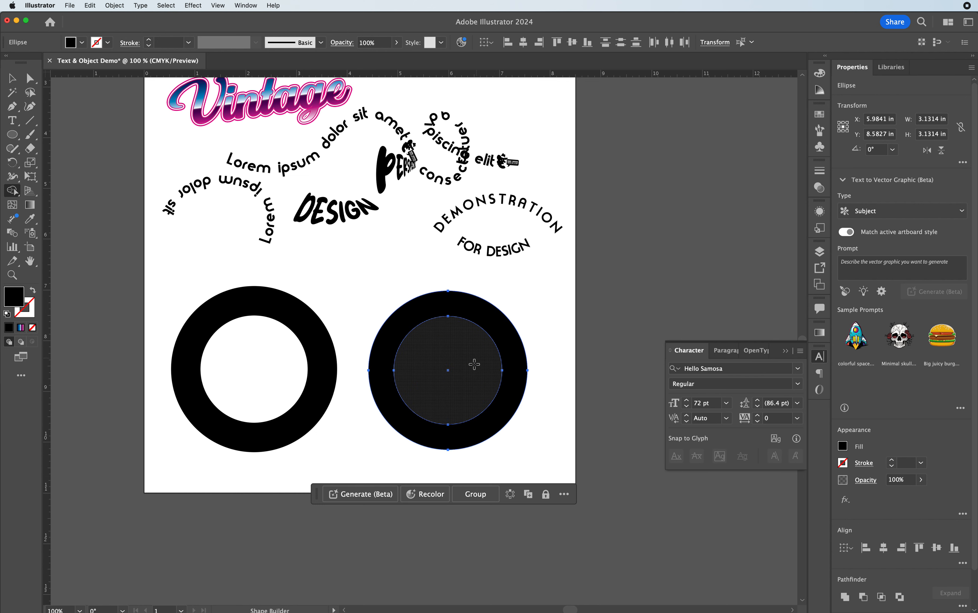
alt+click(441, 387)
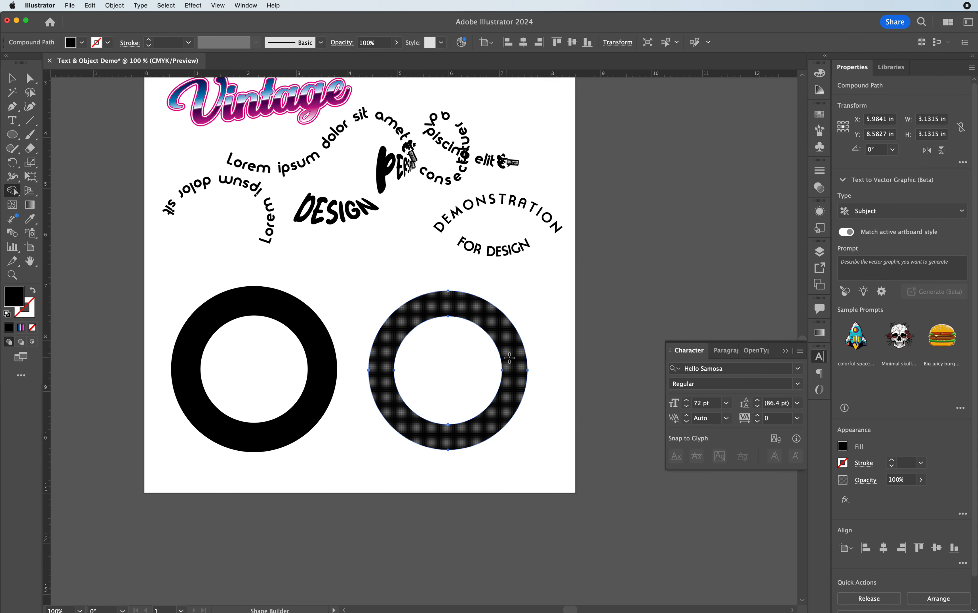
click(11, 78)
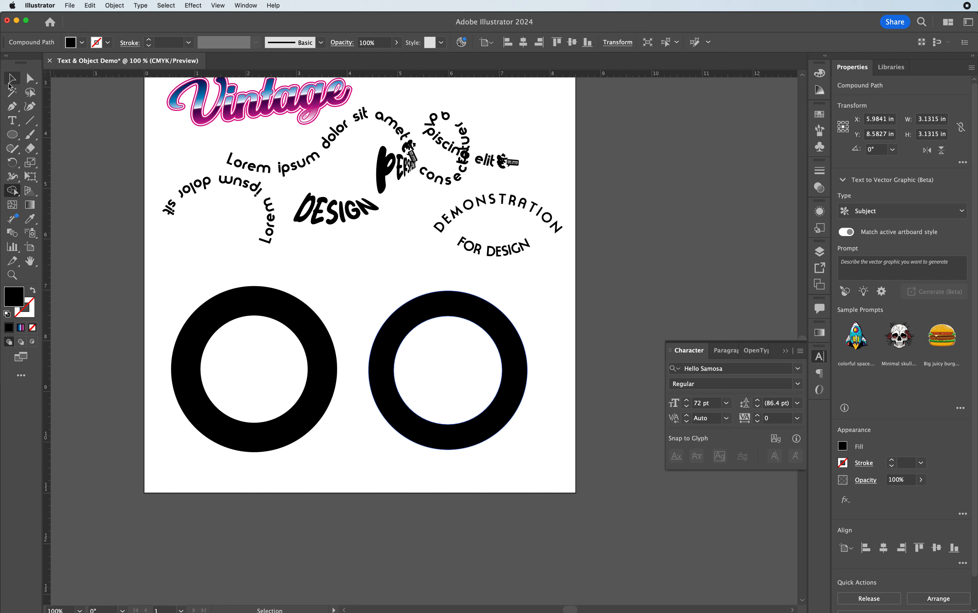
click(339, 268)
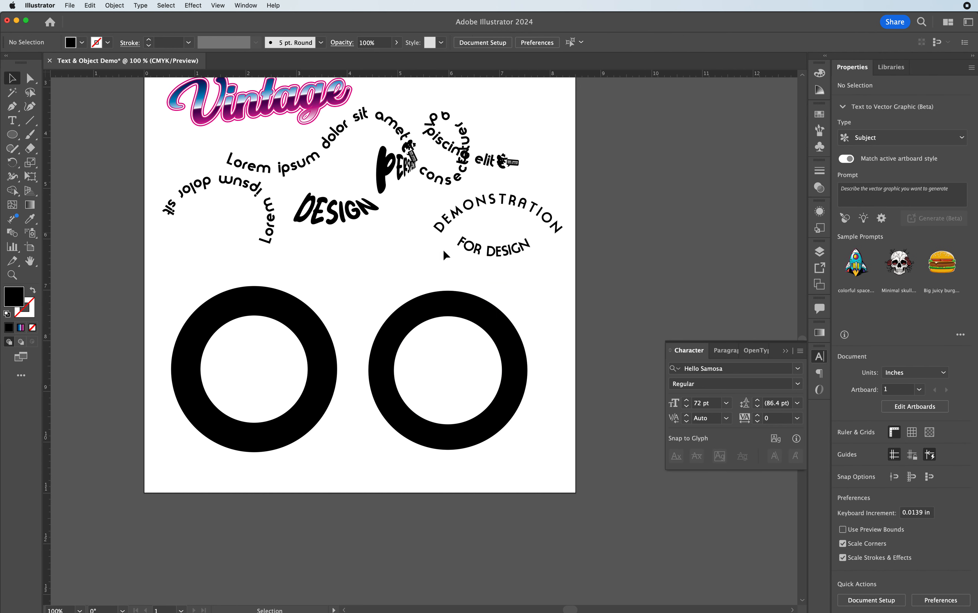
- Select the top anchor point of the second ring's inner circle with Direct Selection, copy its arc, and paste it in front
key(super+equal)
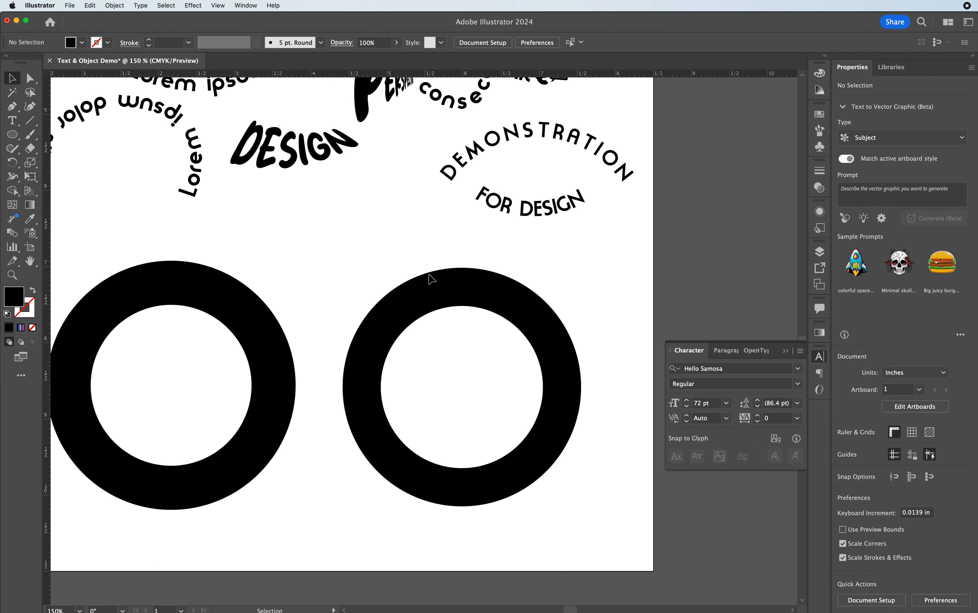
click(12, 135)
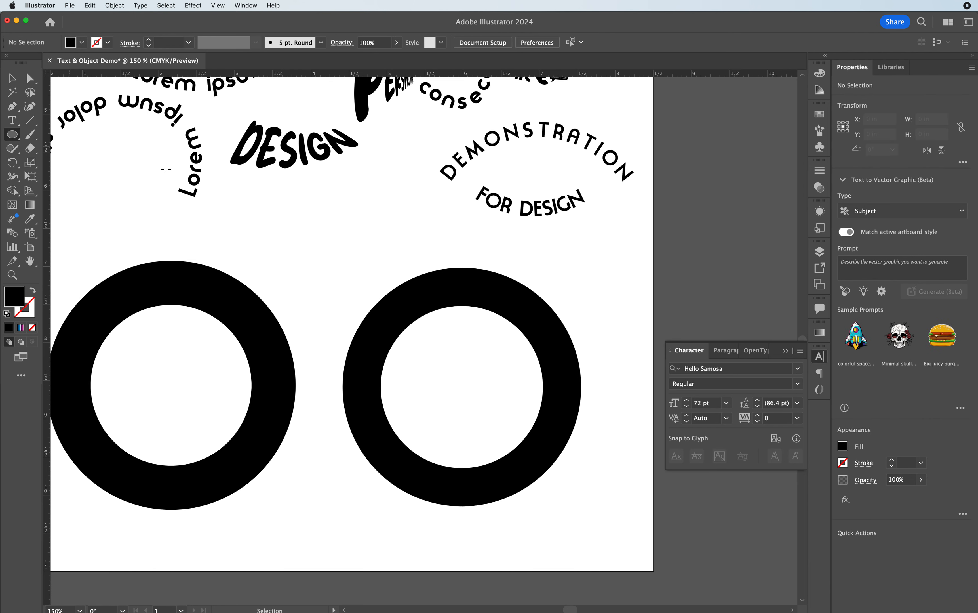
click(32, 77)
click(12, 137)
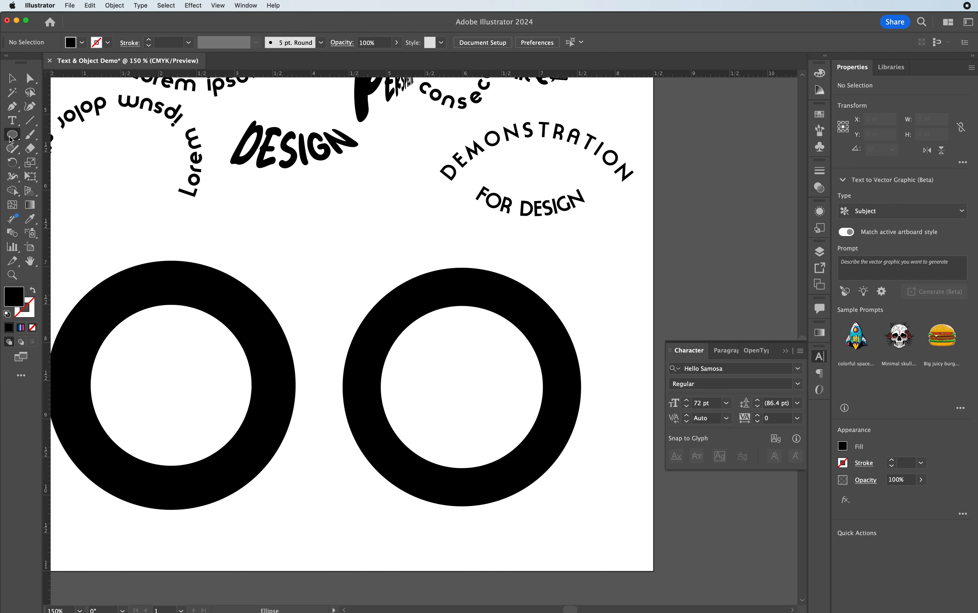
click(31, 77)
click(462, 268)
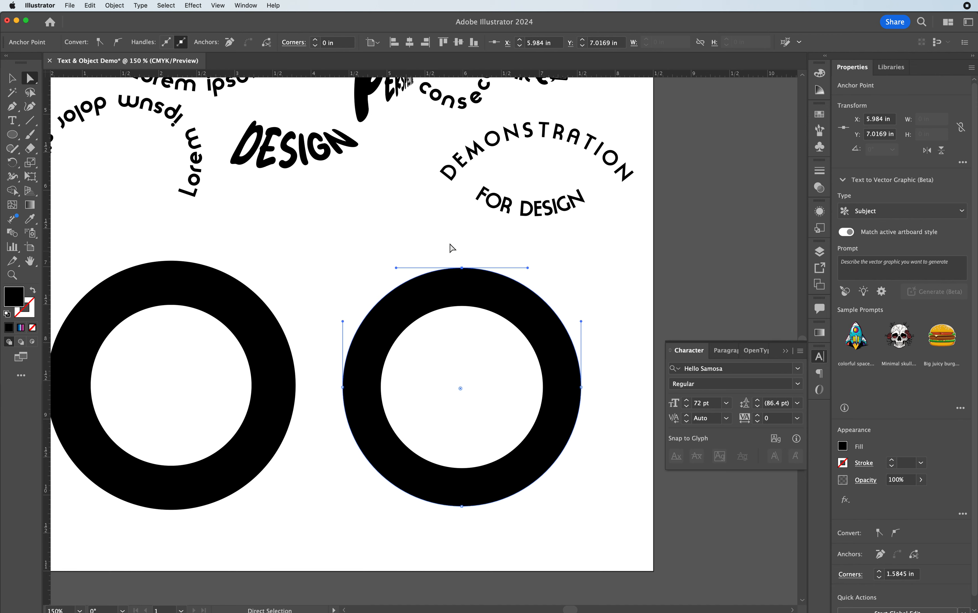
click(462, 306)
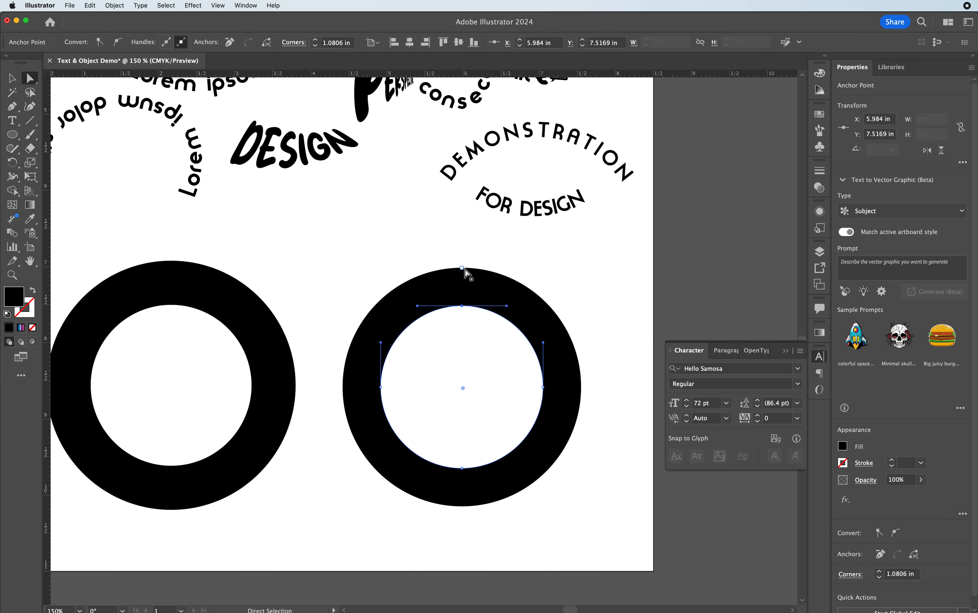
click(462, 268)
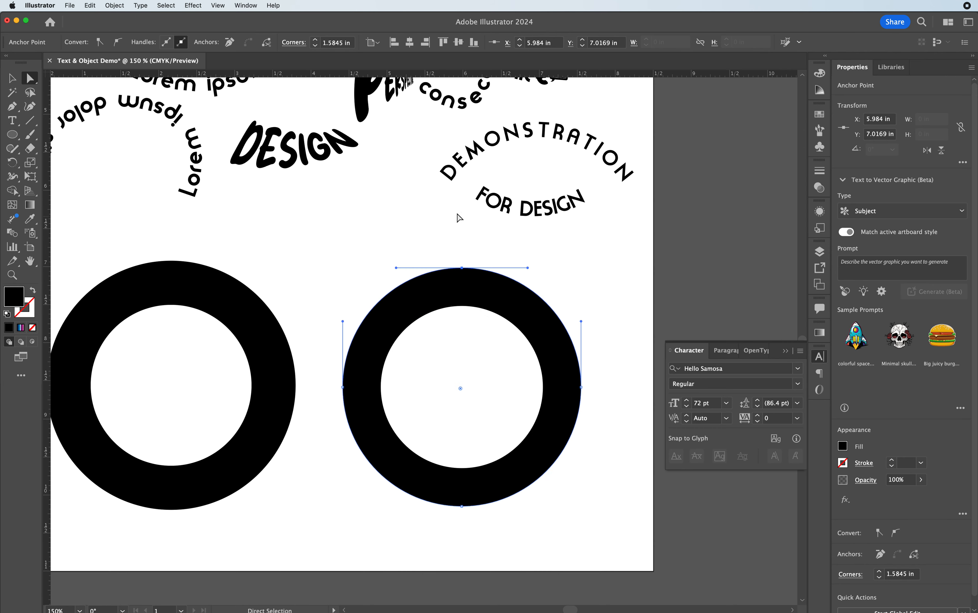
click(462, 306)
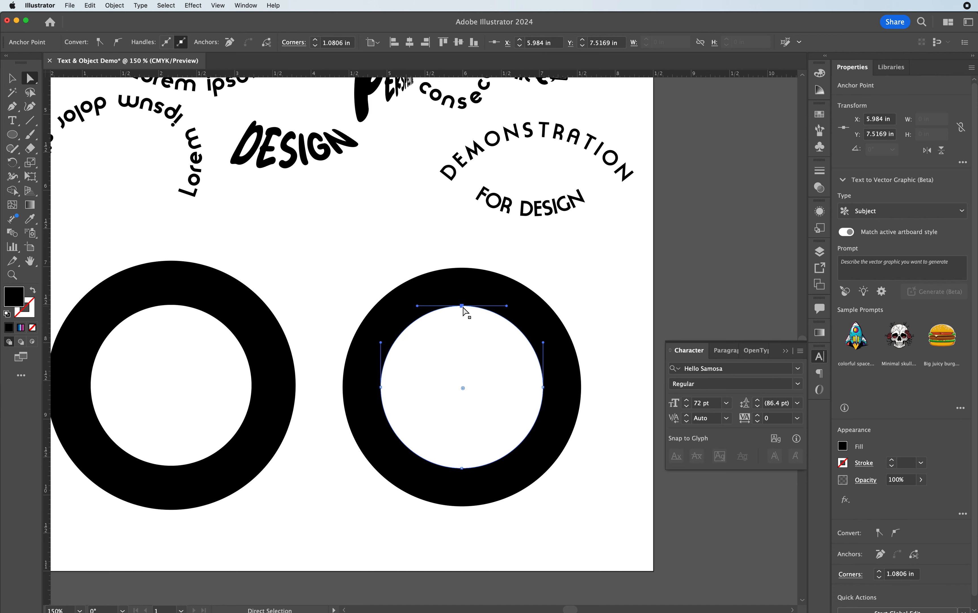
key(super)
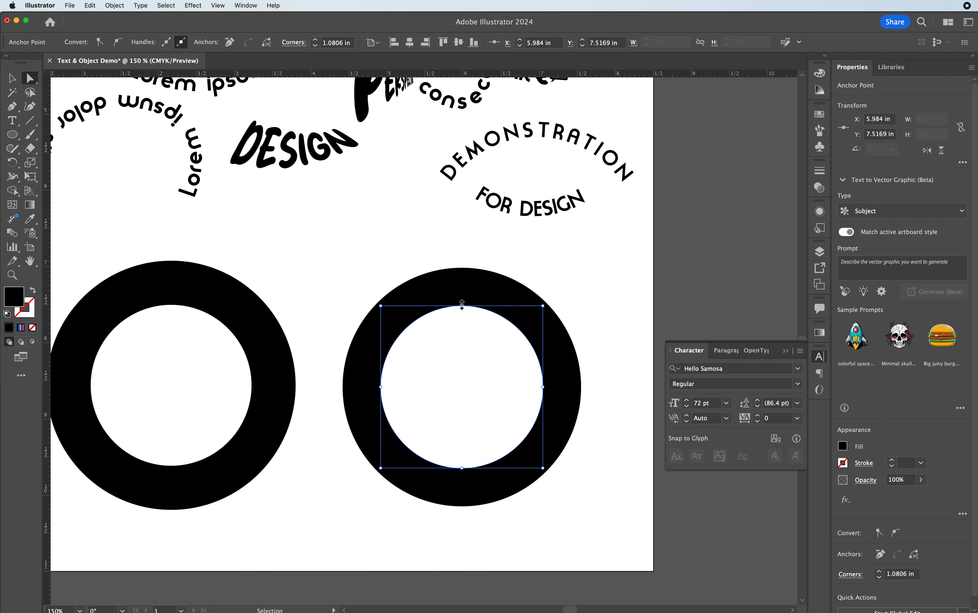
key(super+f)
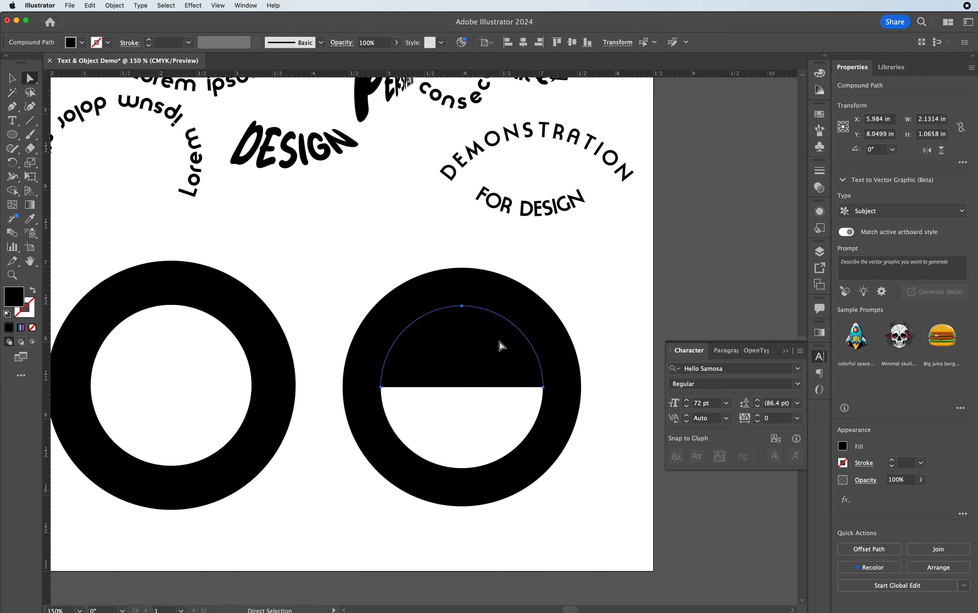
- Try swapping fill and stroke on the pasted arc and deleting it, reverting both changes
click(33, 292)
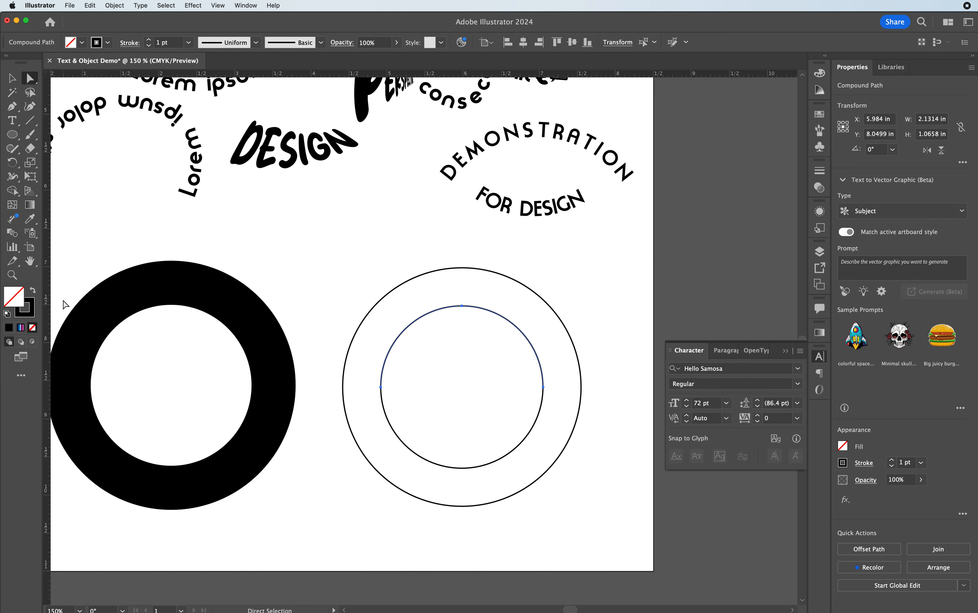
key(shift+x)
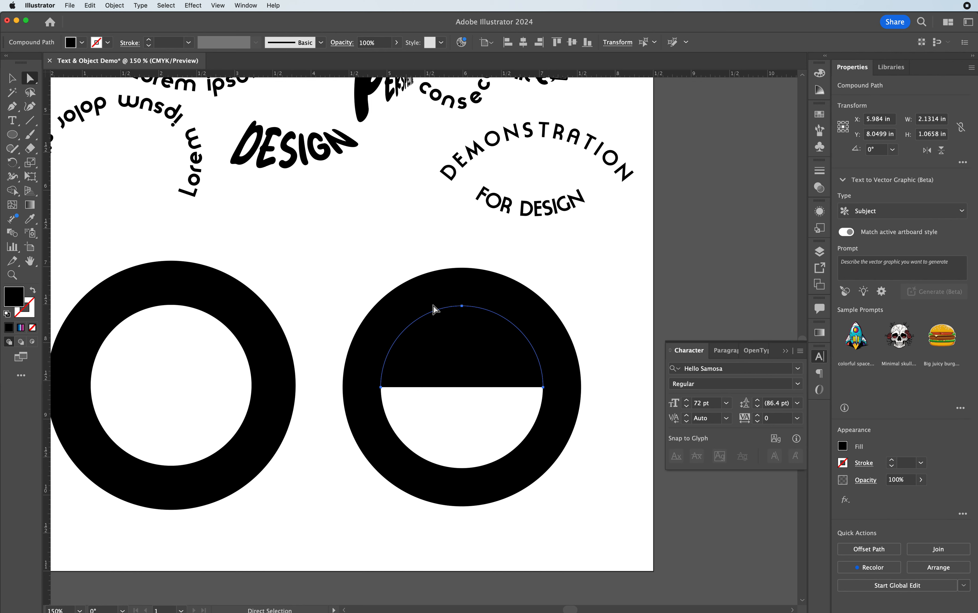
key(Delete)
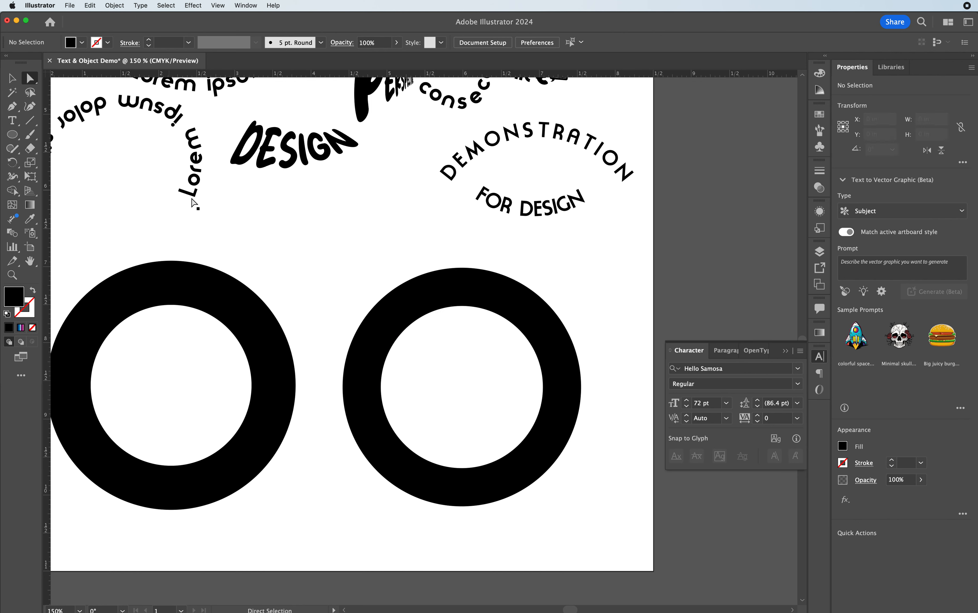
click(12, 77)
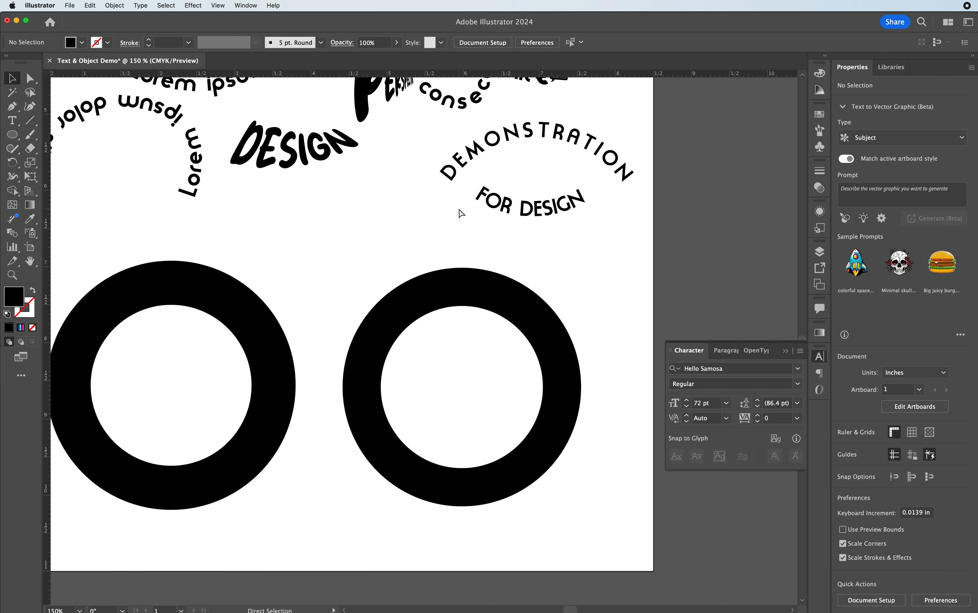
key(super+z)
- Try moving the pasted half circle up and left off the ring, and undo the move
drag(475, 346, 406, 264)
key(a)
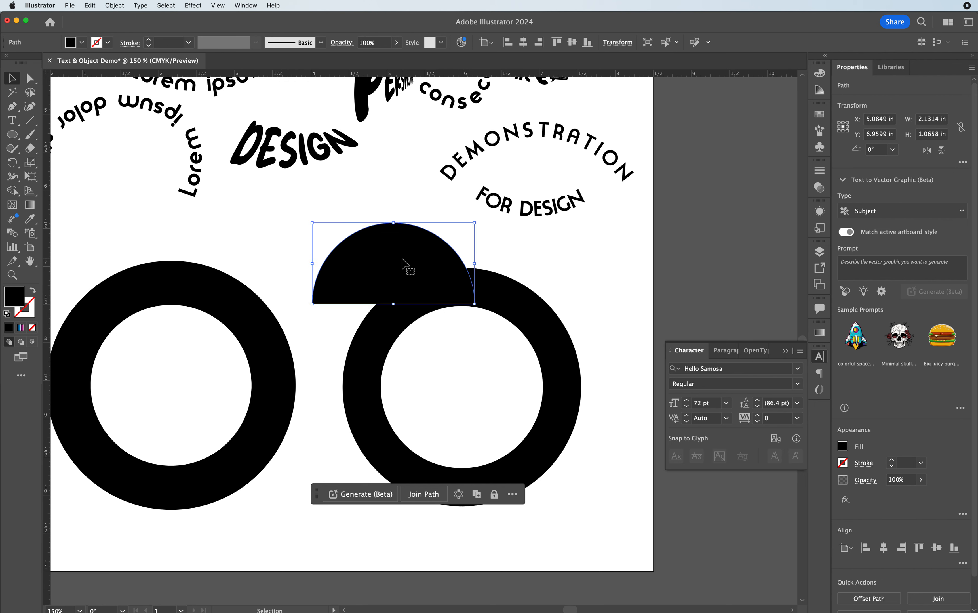
key(super+c)
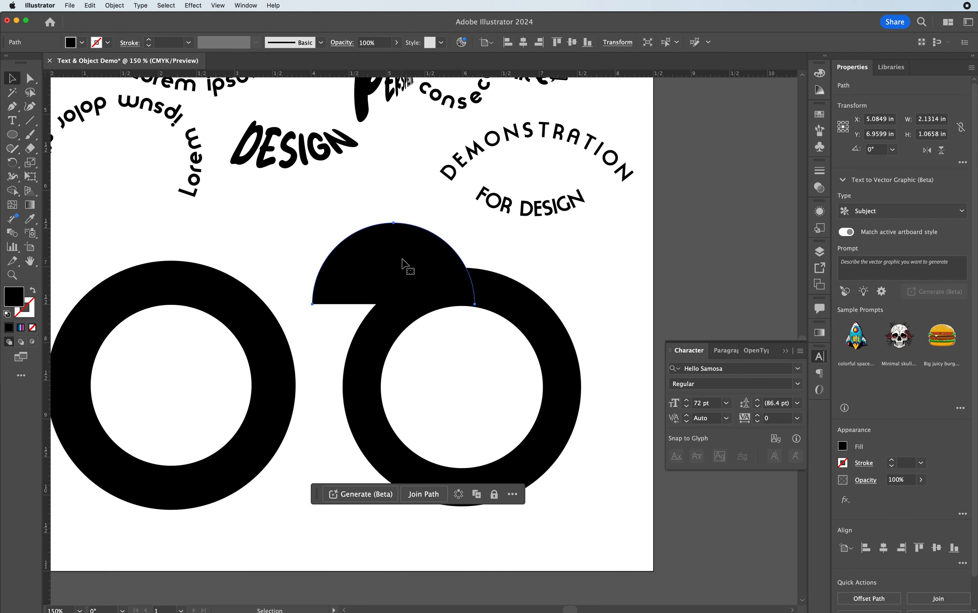
key(super+z)
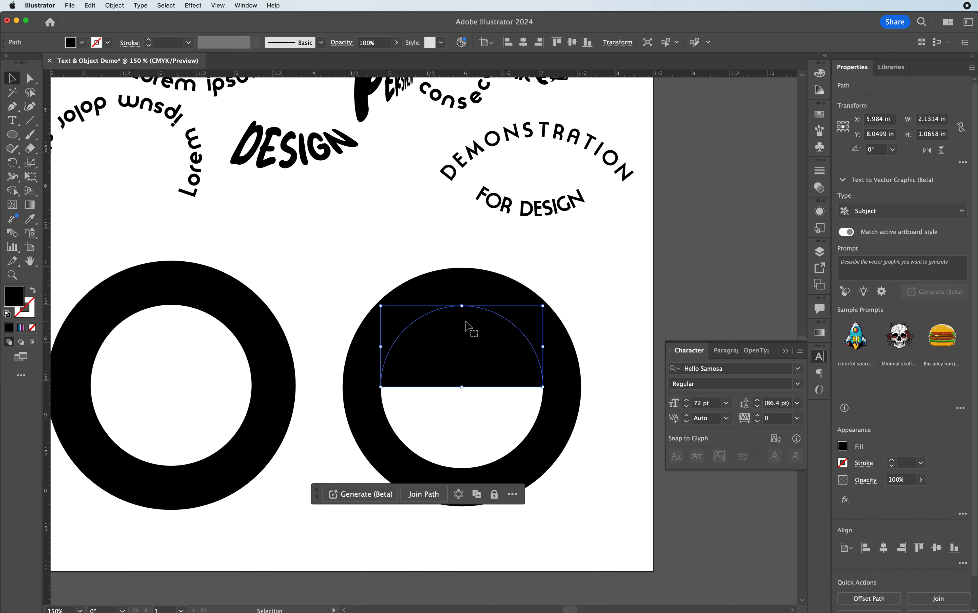
- Set the fill color of the pasted half circle to FF0049
double_click(17, 301)
text(FF0049)
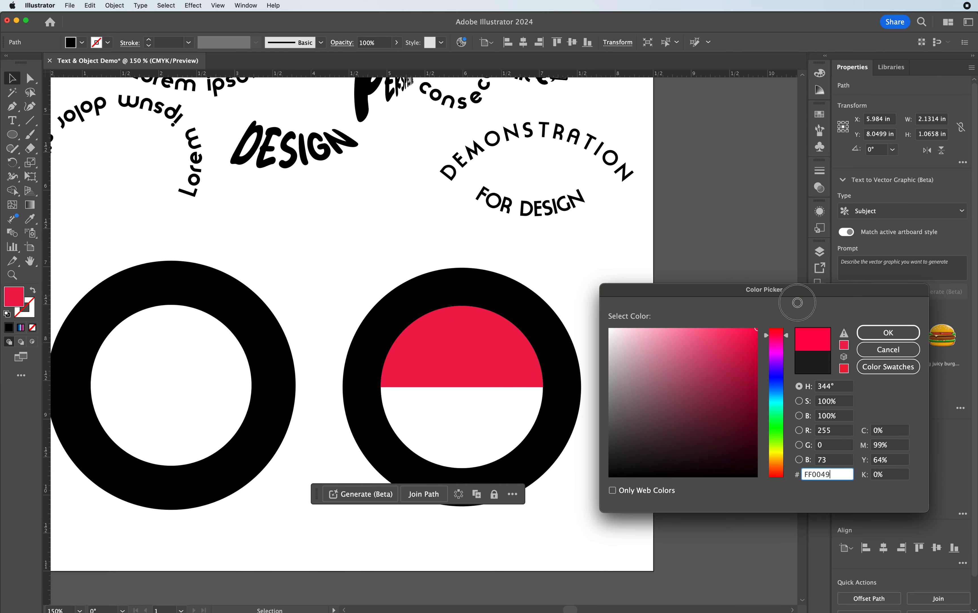
click(863, 332)
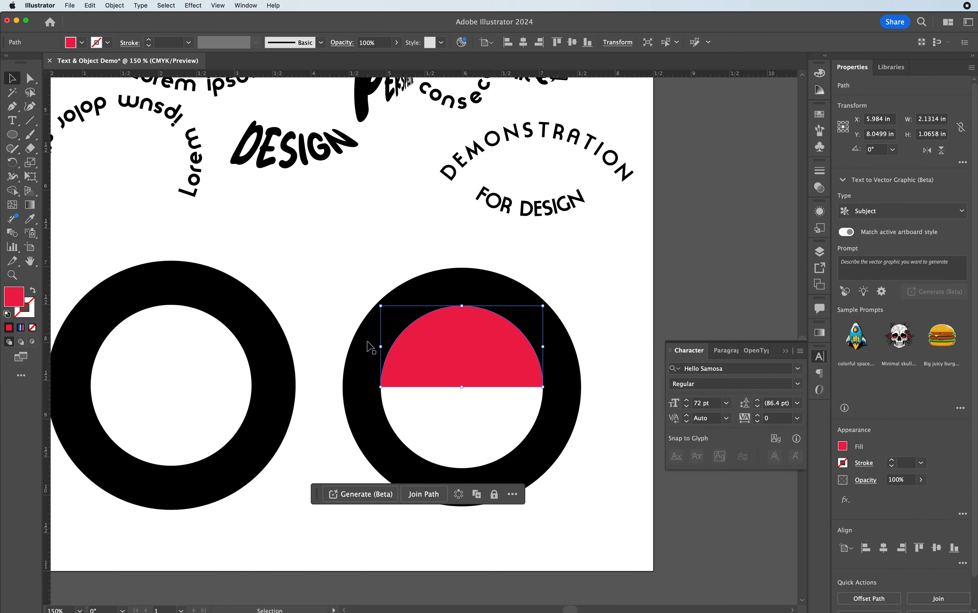
- Swap the half circle's fill to the stroke, set the stroke weight to 4 pt, and deselect the arc
click(33, 290)
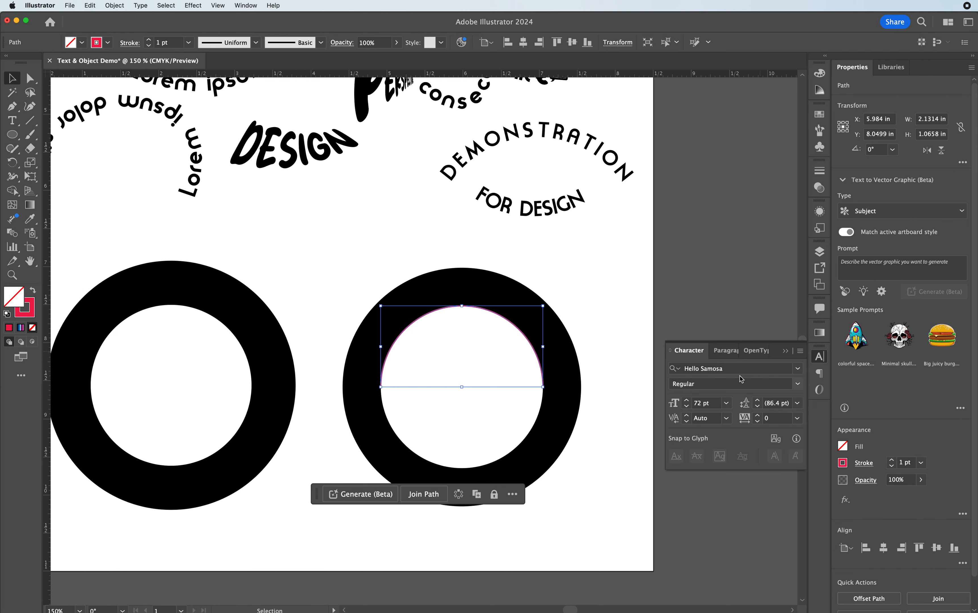
click(819, 171)
click(713, 179)
click(713, 179)
click(713, 179)
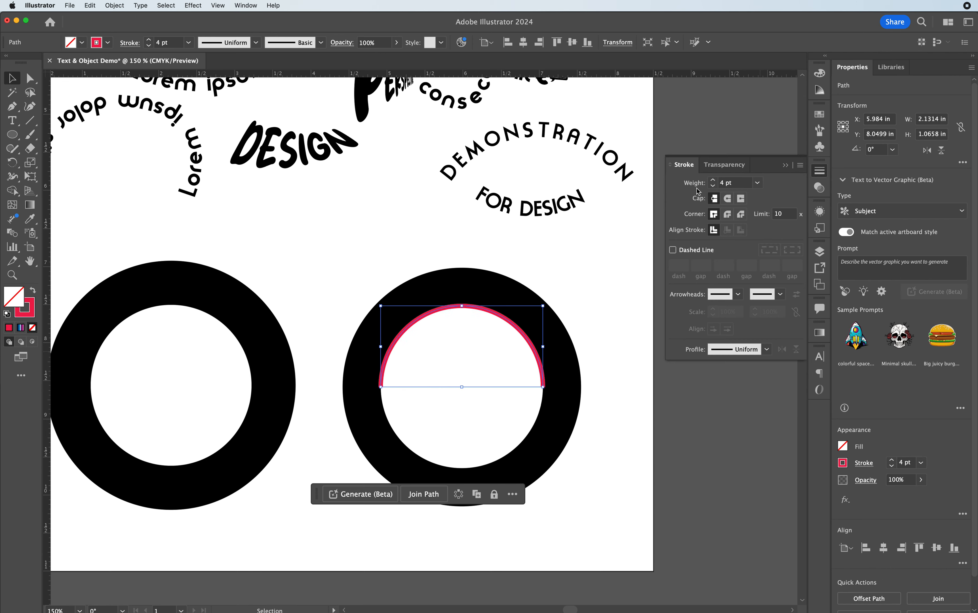
click(574, 264)
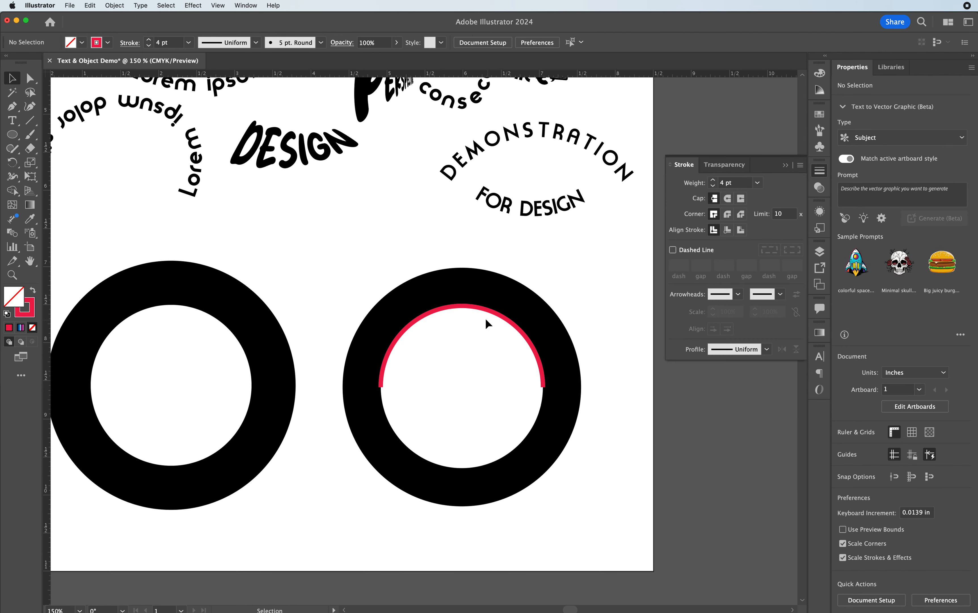
- Convert the red arc in the second ring to a type path and give its placeholder text a white fill with no stroke
click(470, 305)
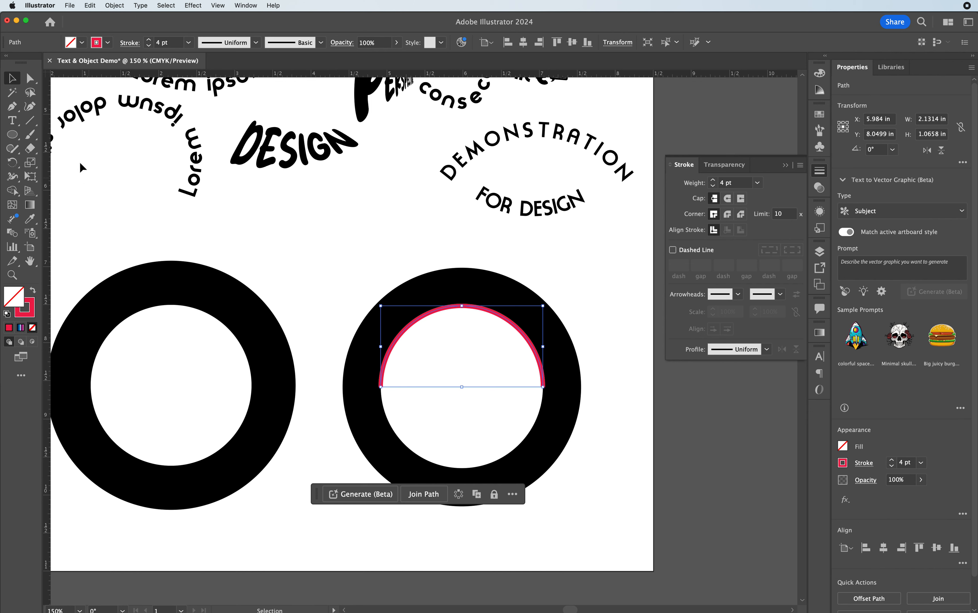
click(12, 120)
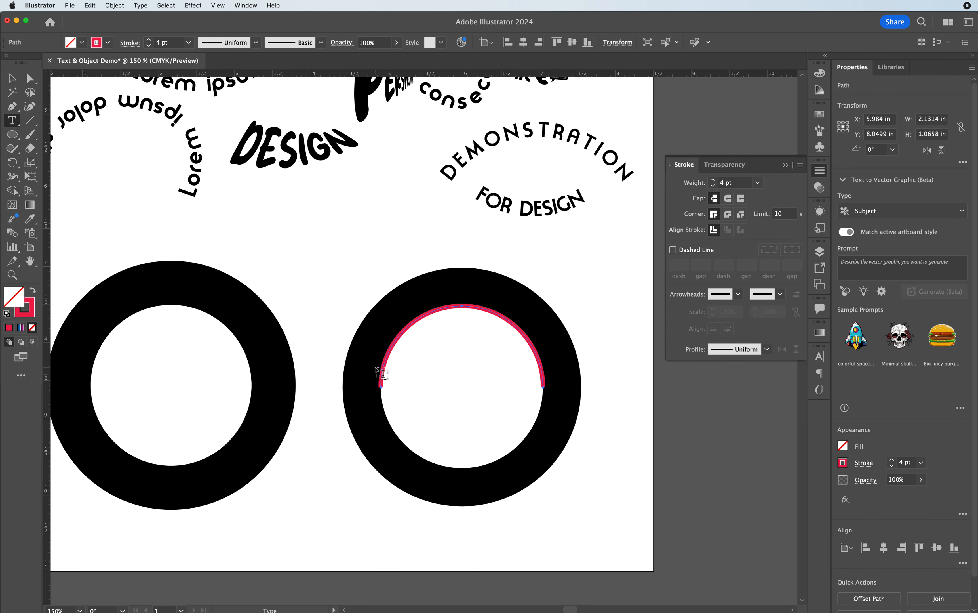
click(381, 383)
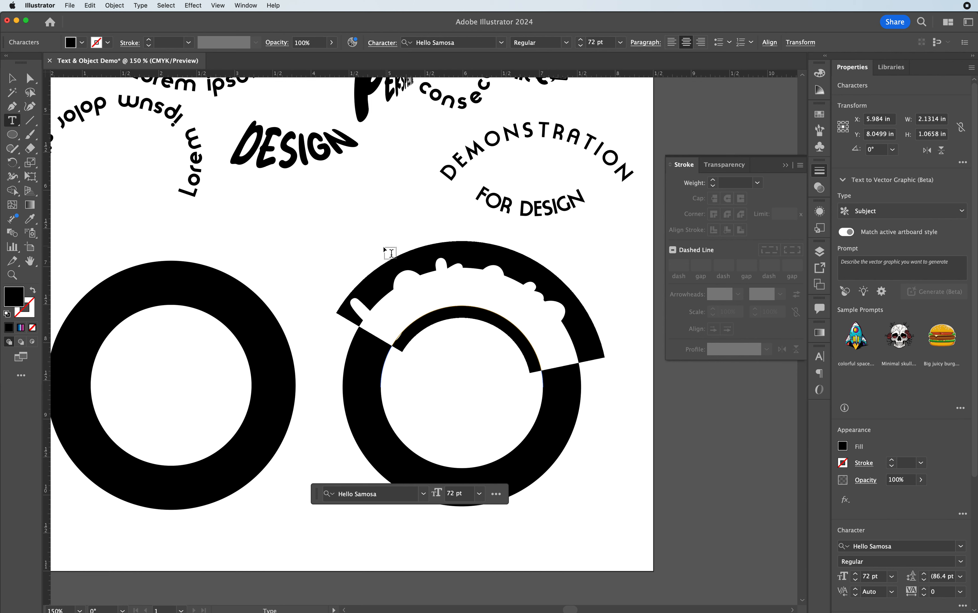
click(6, 314)
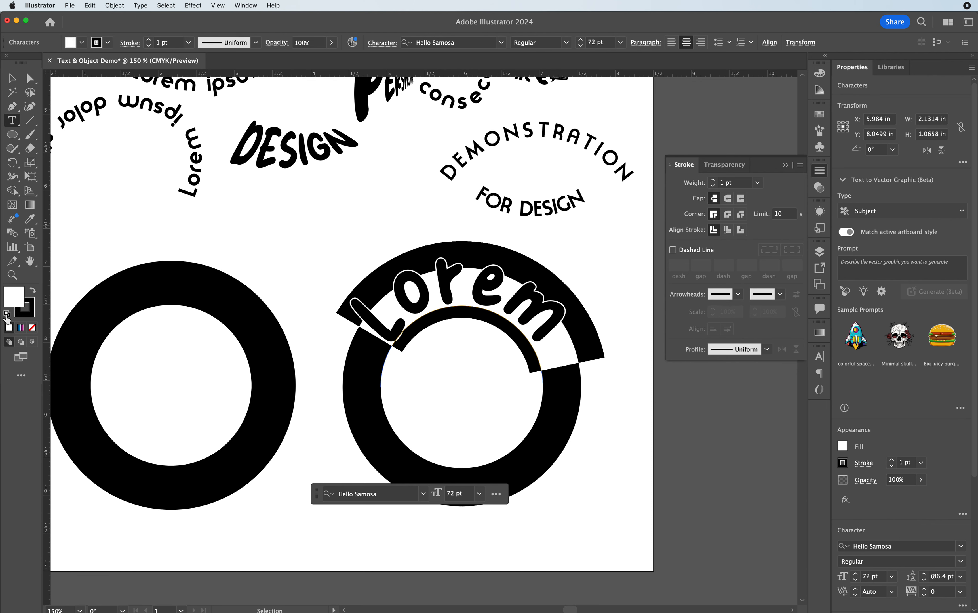
click(31, 316)
click(32, 326)
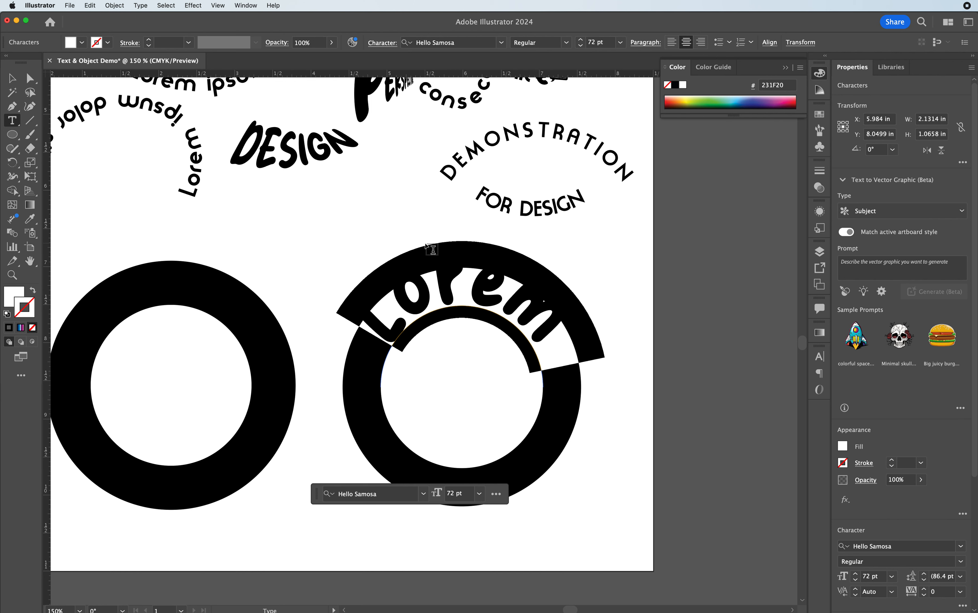
- Try replacing the placeholder text on the arc with DEMONS at the current size, and delete those letters
key(super+v)
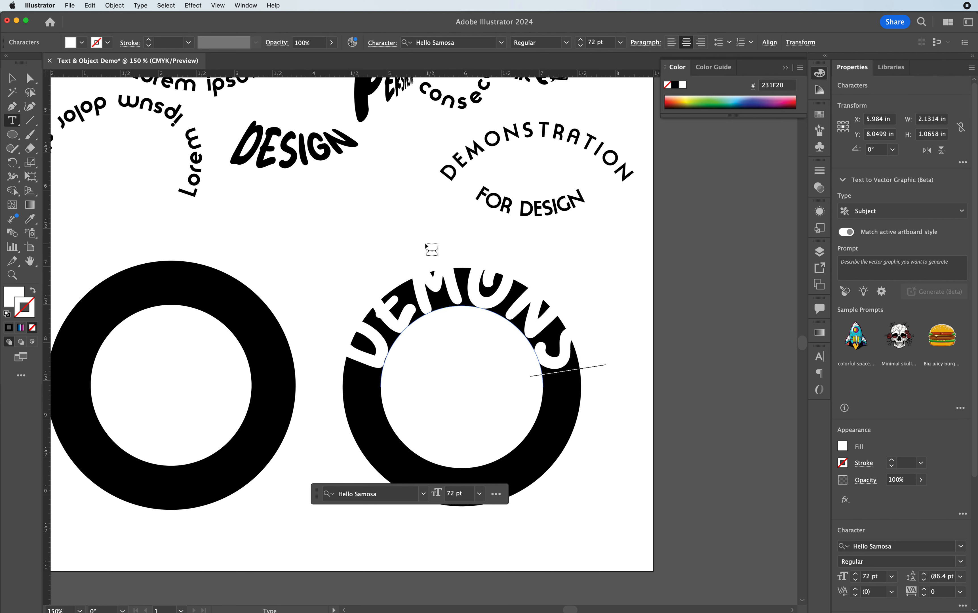
key(BackSpace)
key(BackSpace)
key(BackSpace)
key(BackSpace)
key(BackSpace)
key(BackSpace)
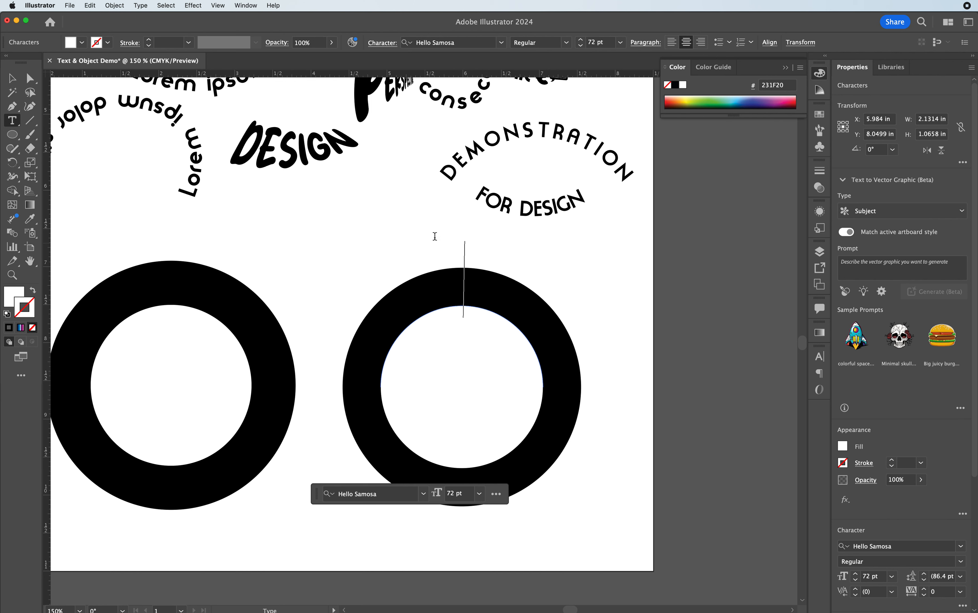
- Set the arc text's font size to 24 pt and enter DEMONSTRATION
click(620, 42)
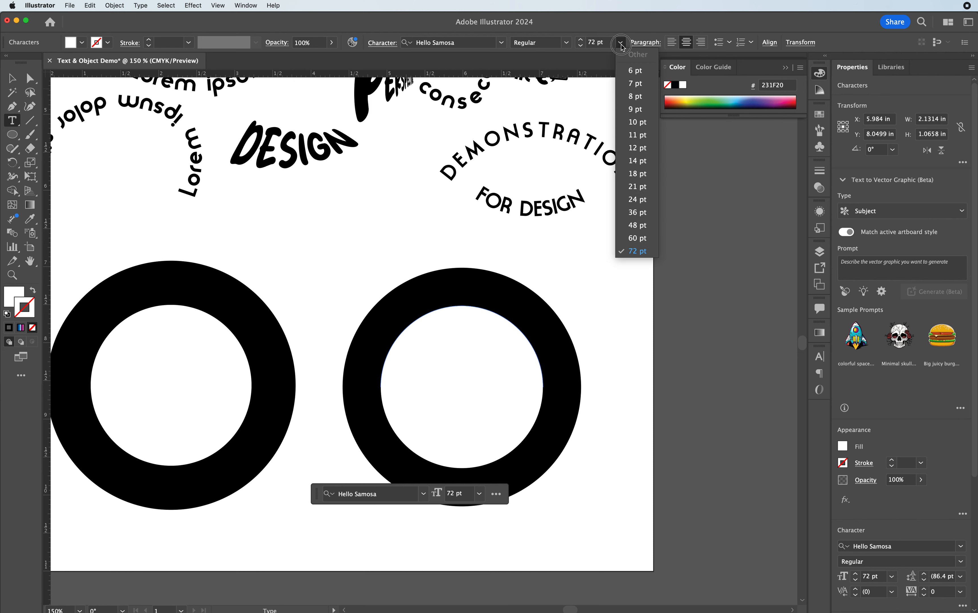
click(639, 199)
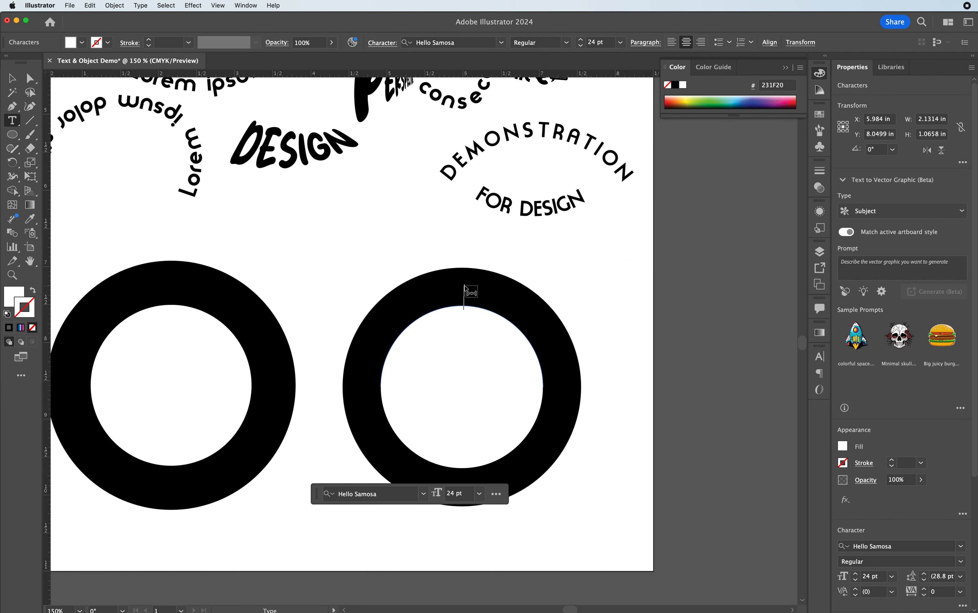
text(DEMONSTR)
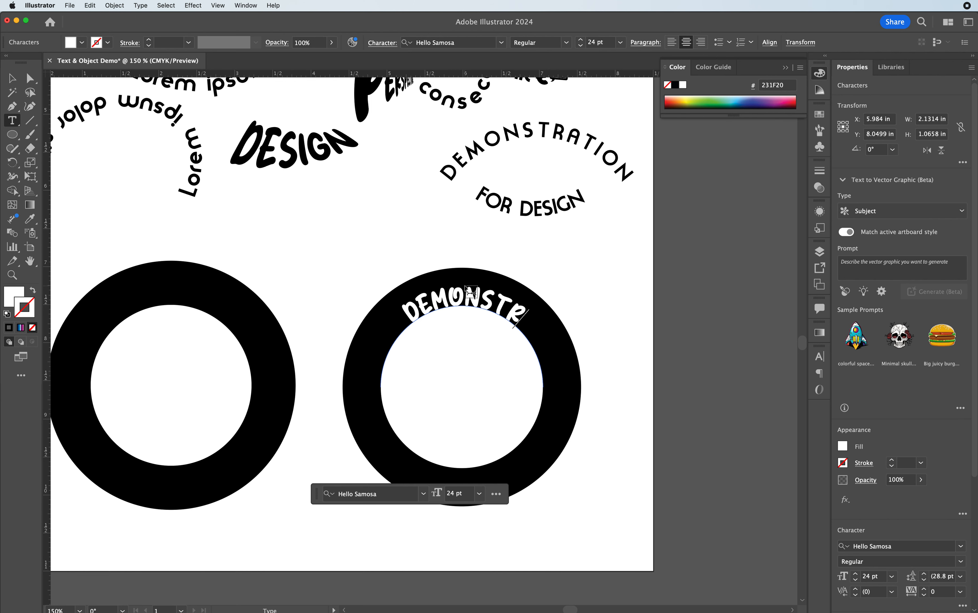
text(ATION)
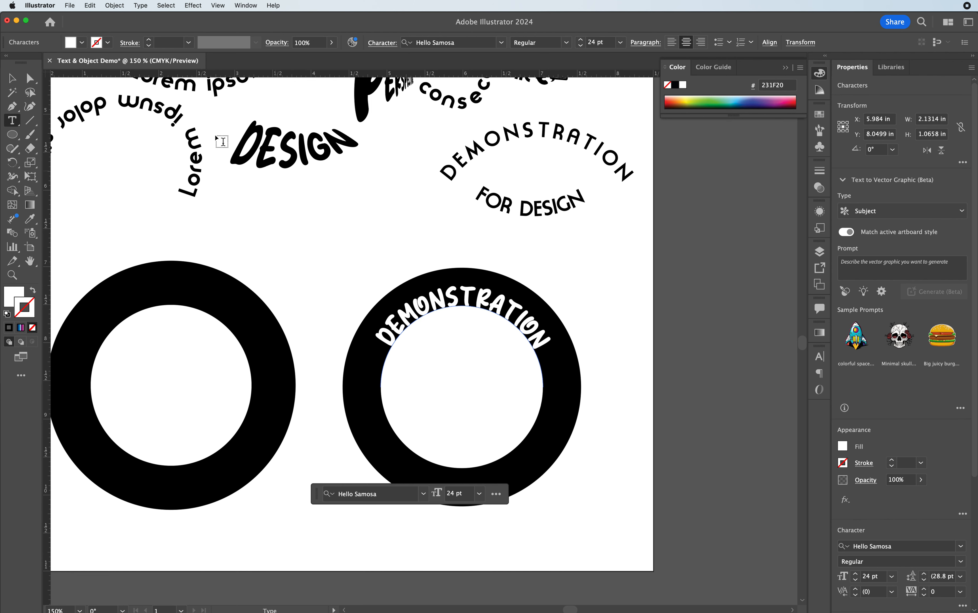
- Scale the DEMONSTRATION text arc up slightly about its center to sit within the ring's upper band, and deselect it
click(12, 78)
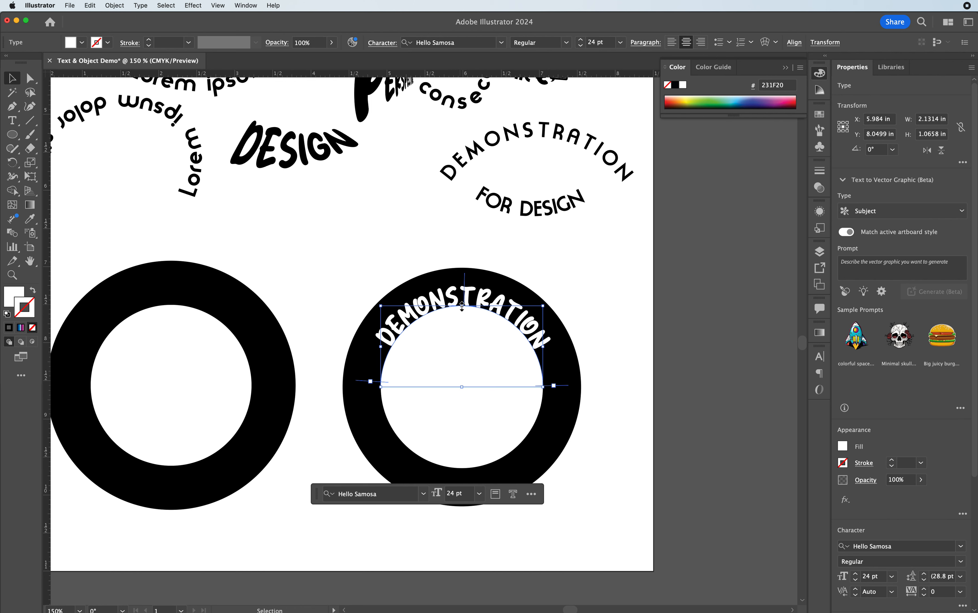
drag(461, 307, 457, 300)
click(377, 248)
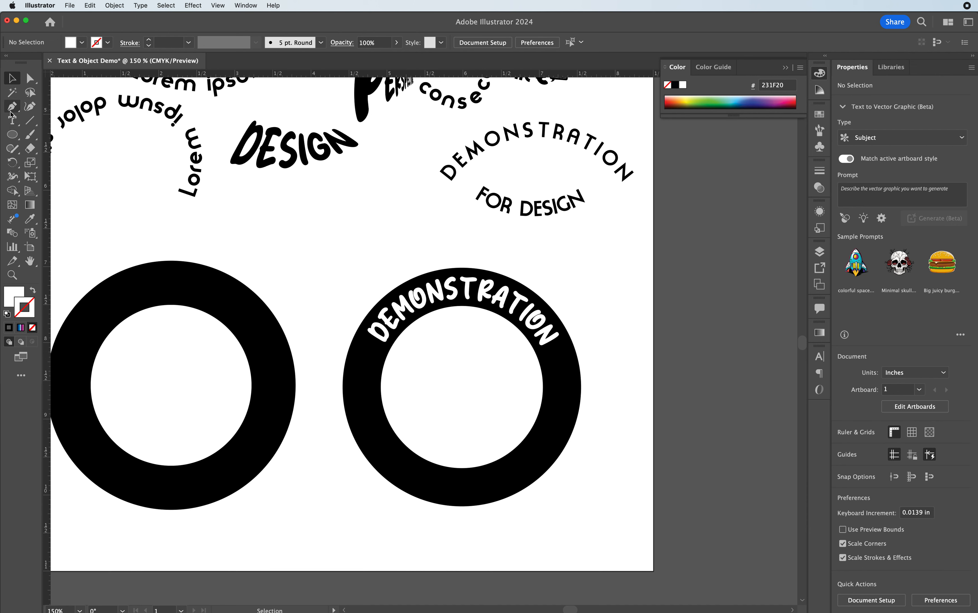
- Copy the lower half of the second ring's outer circle and paste it in front
click(28, 84)
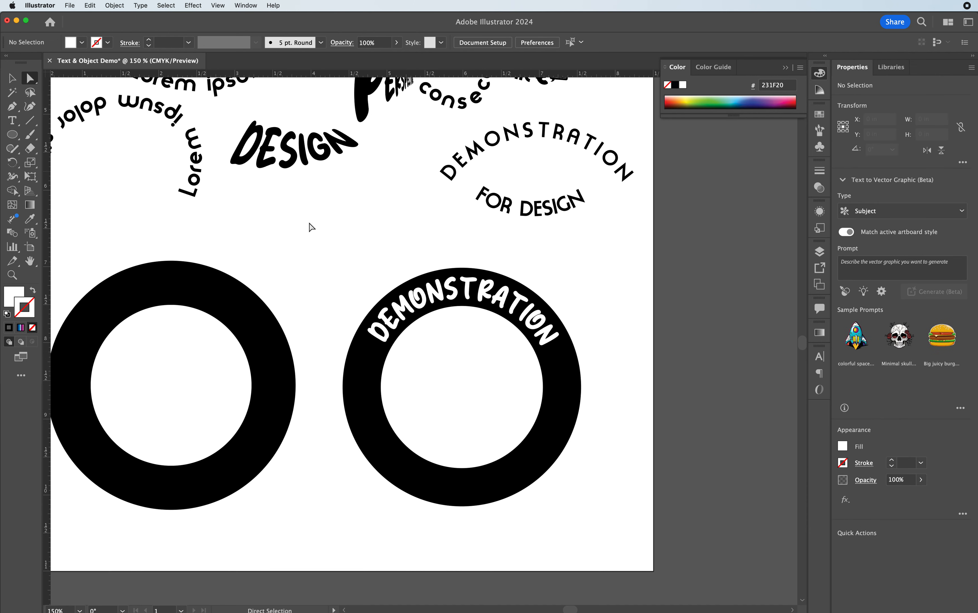
click(462, 507)
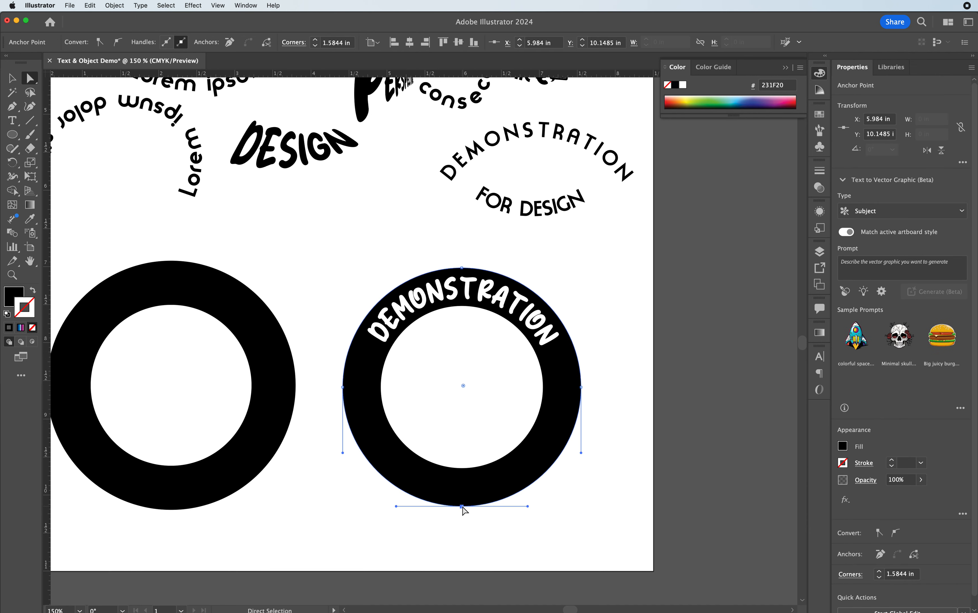
key(v)
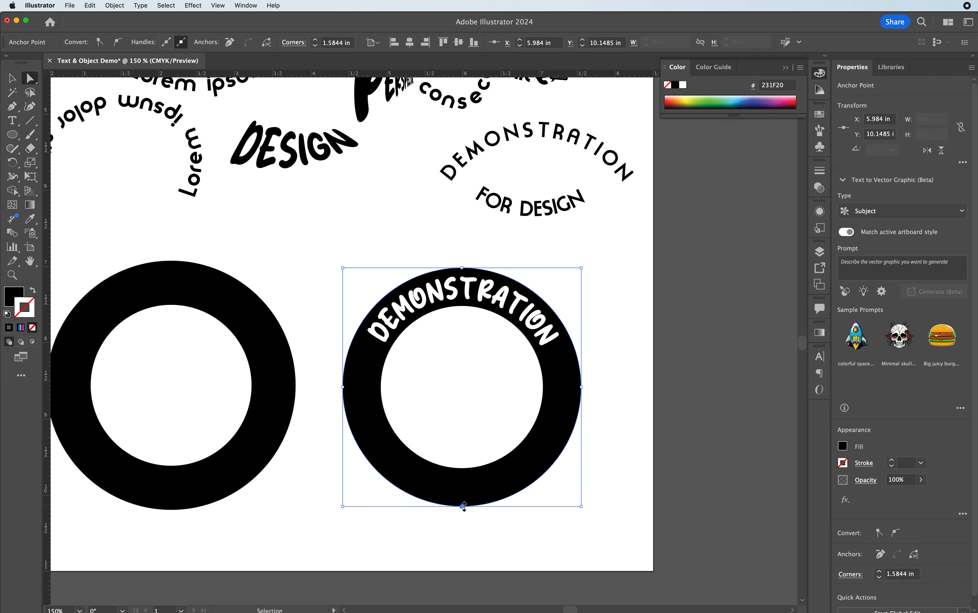
key(a)
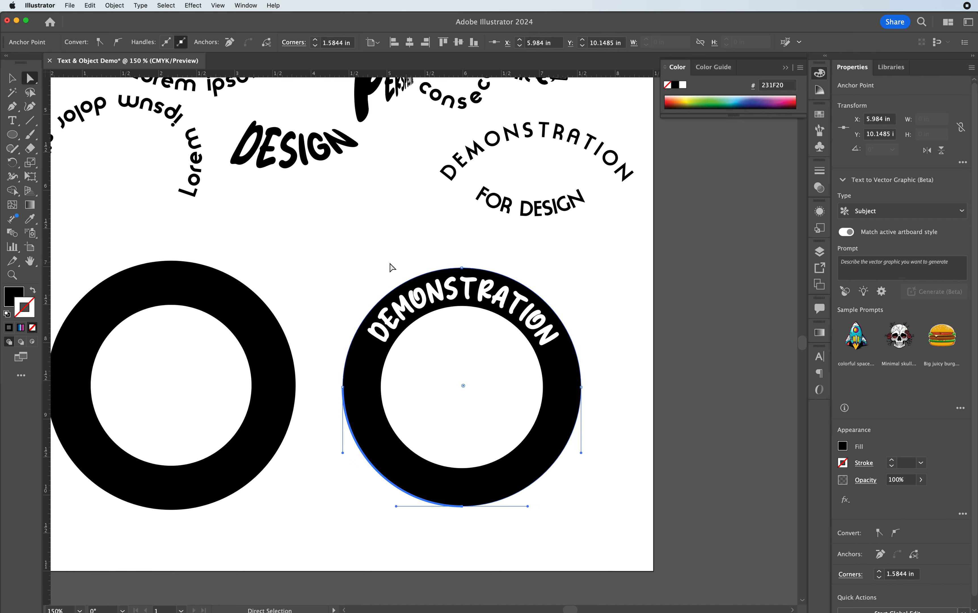
click(12, 78)
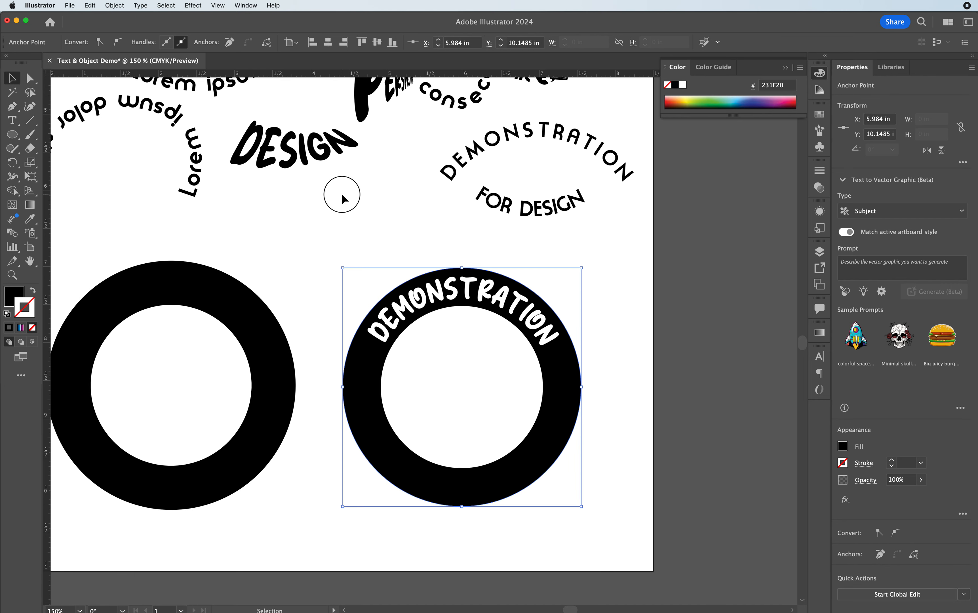
click(341, 199)
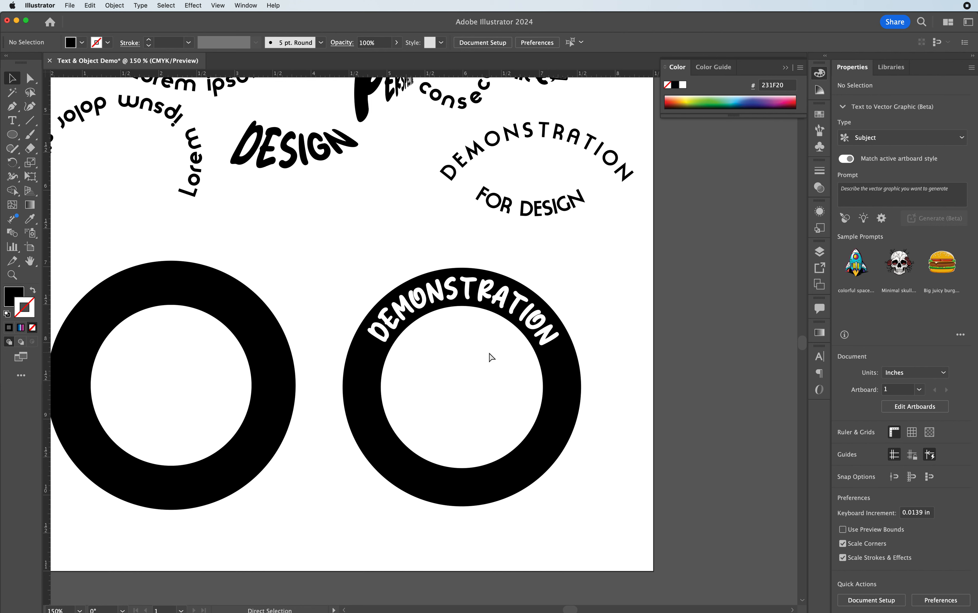
key(a)
key(super+f)
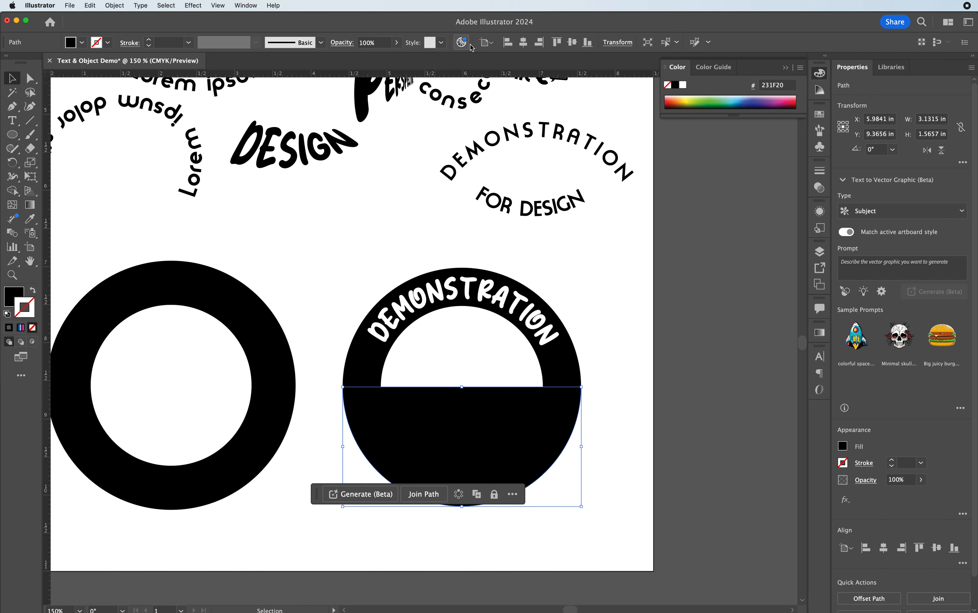
- Swap the pasted lower half circle's fill to the stroke and set the stroke color to FF0049
click(33, 290)
double_click(25, 307)
click(691, 360)
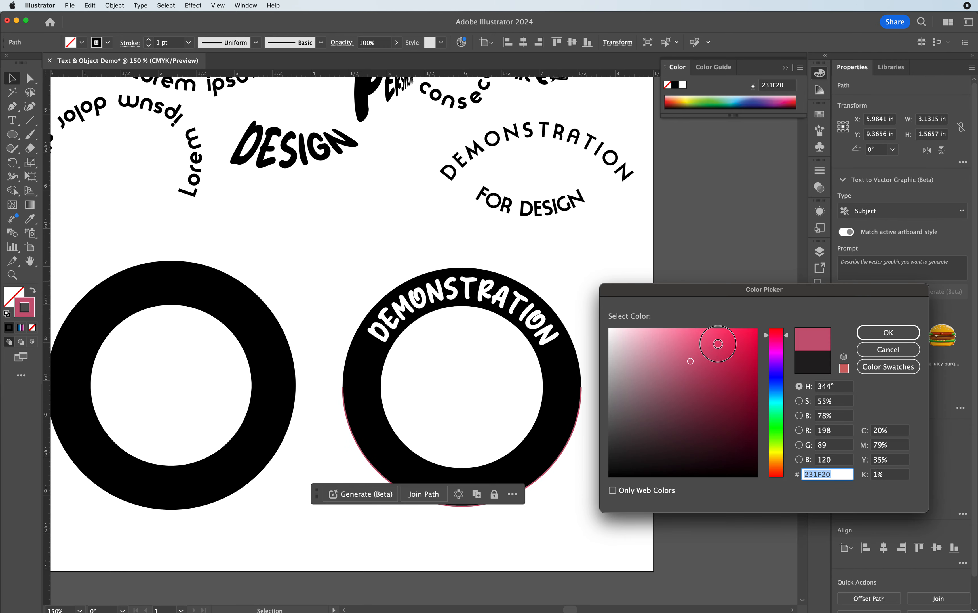
drag(718, 343, 757, 328)
click(888, 332)
- Set the lower arc's stroke weight to 4 pt
scroll(527, 298, down, 2)
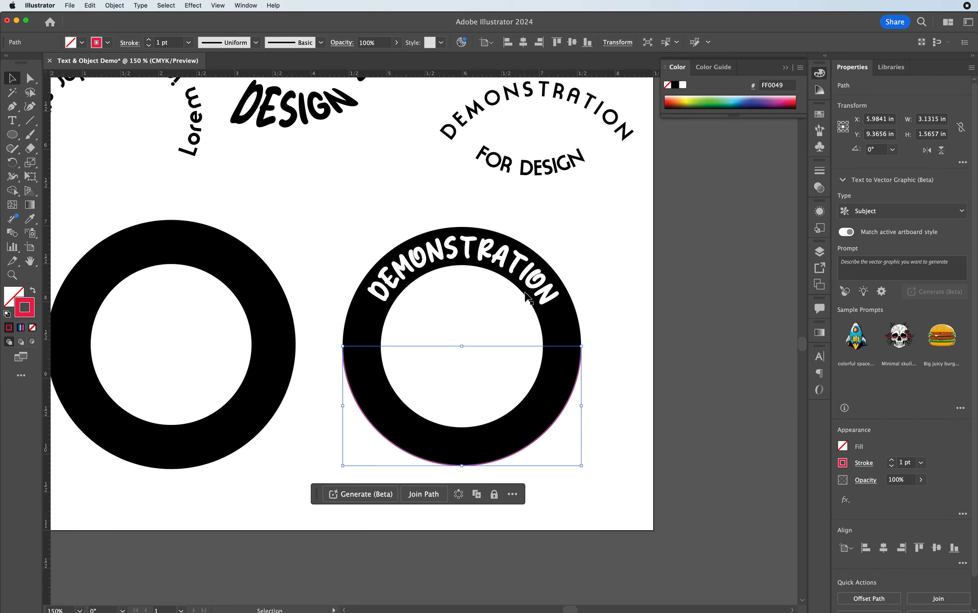
scroll(527, 298, down, 1)
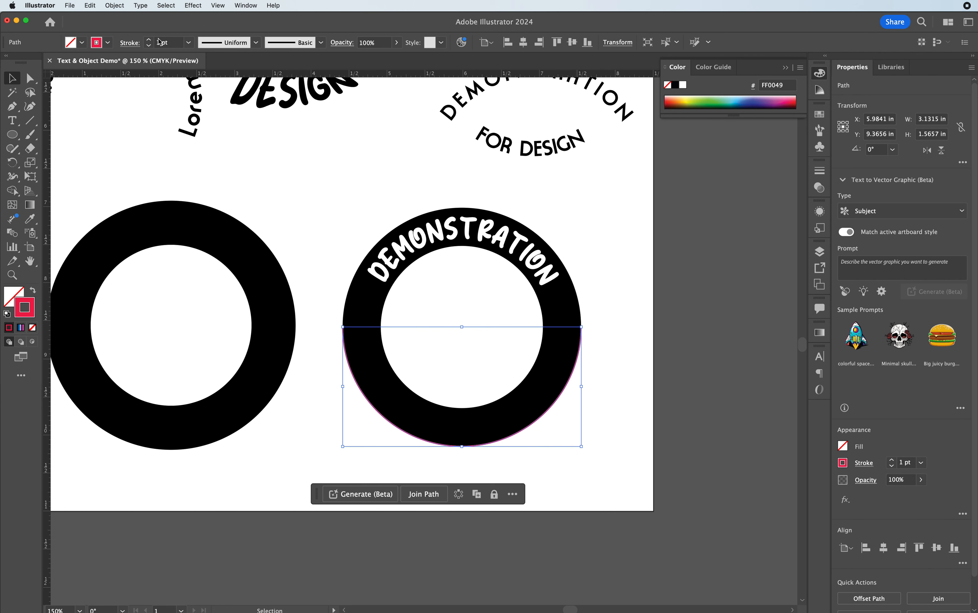
click(149, 39)
click(148, 39)
click(148, 39)
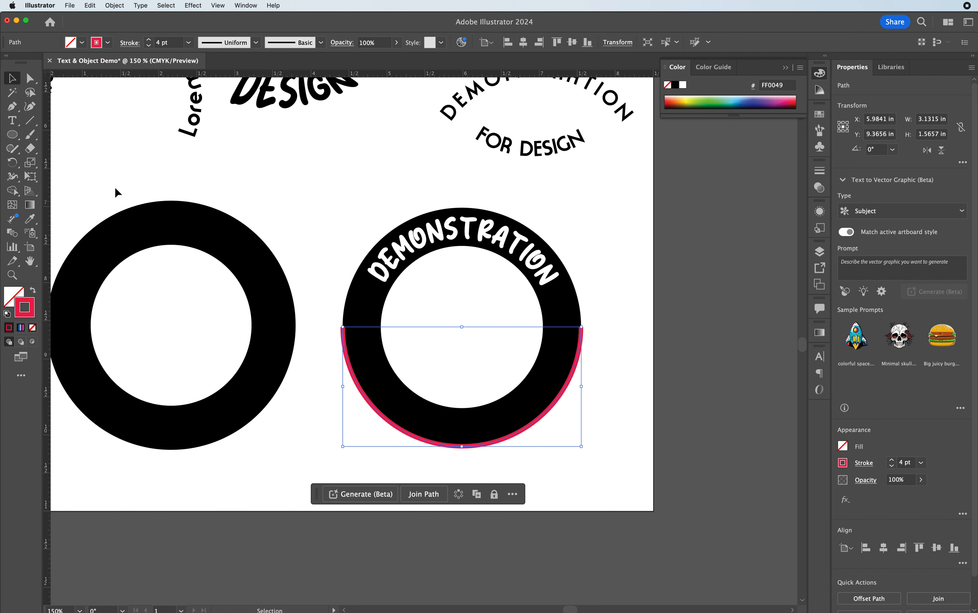
- Convert the lower arc to a type path with white, unstroked placeholder text, and move the text's start bracket to the arc's left end
click(12, 122)
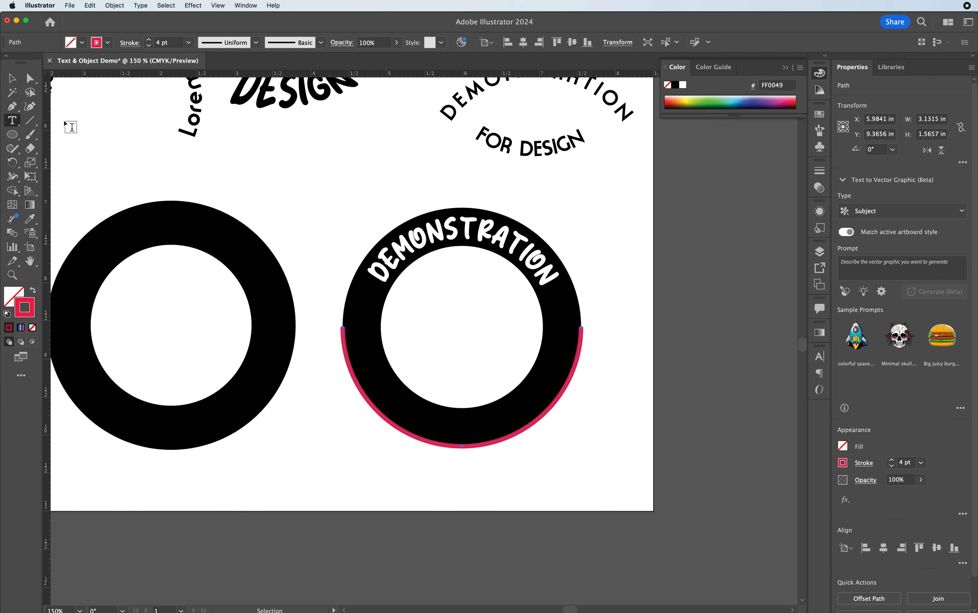
click(581, 341)
key(super+z)
click(345, 344)
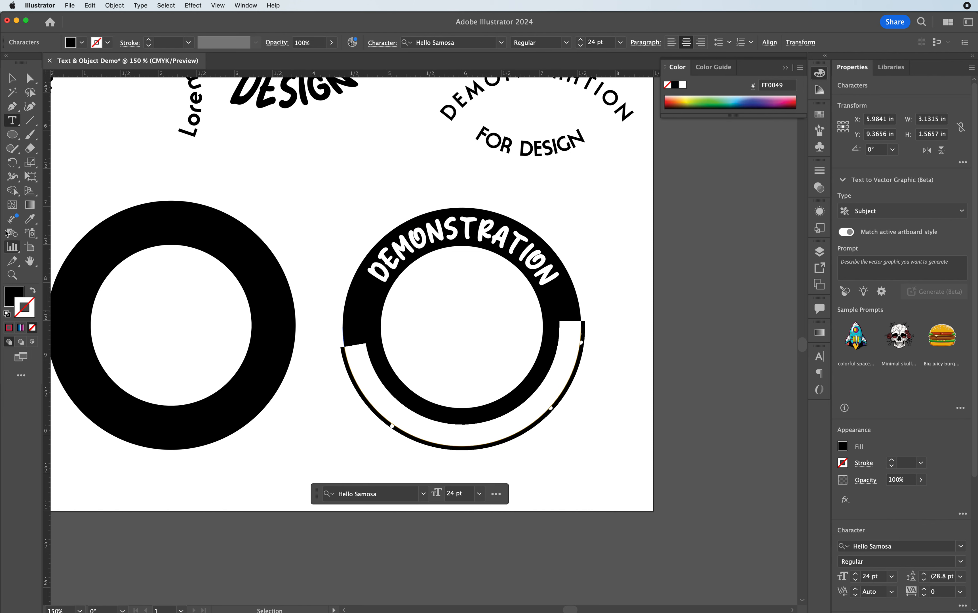
click(8, 314)
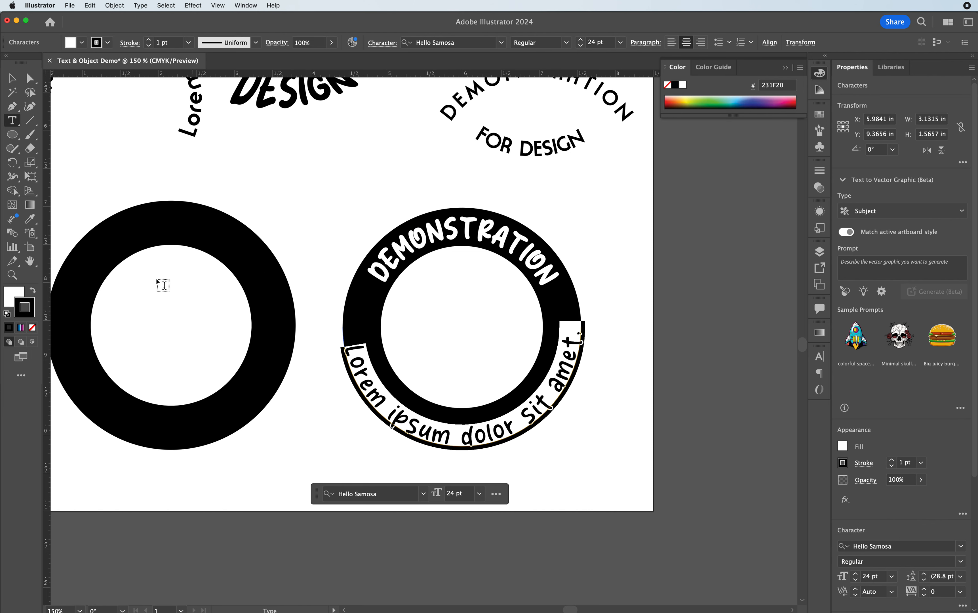
click(33, 328)
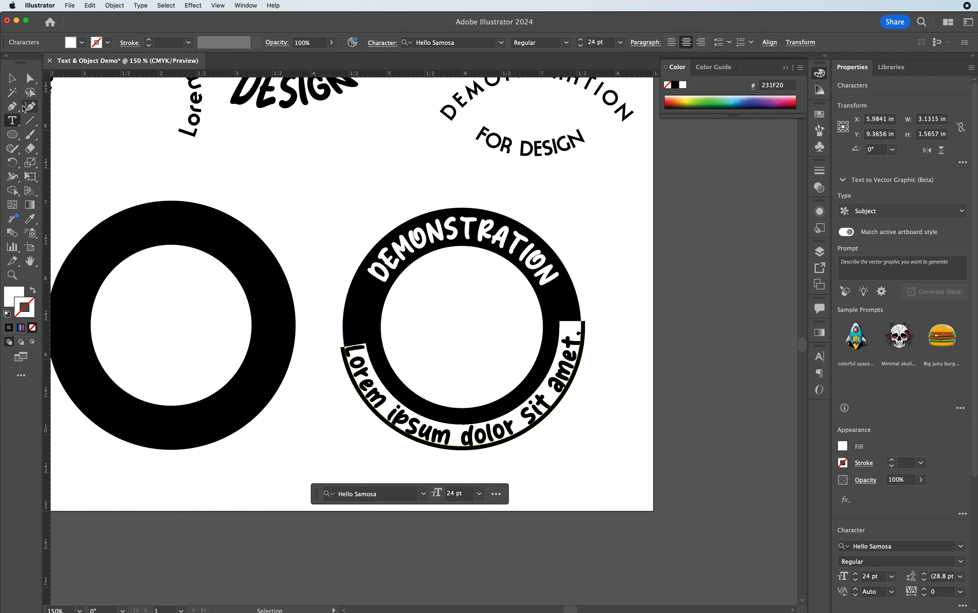
click(11, 78)
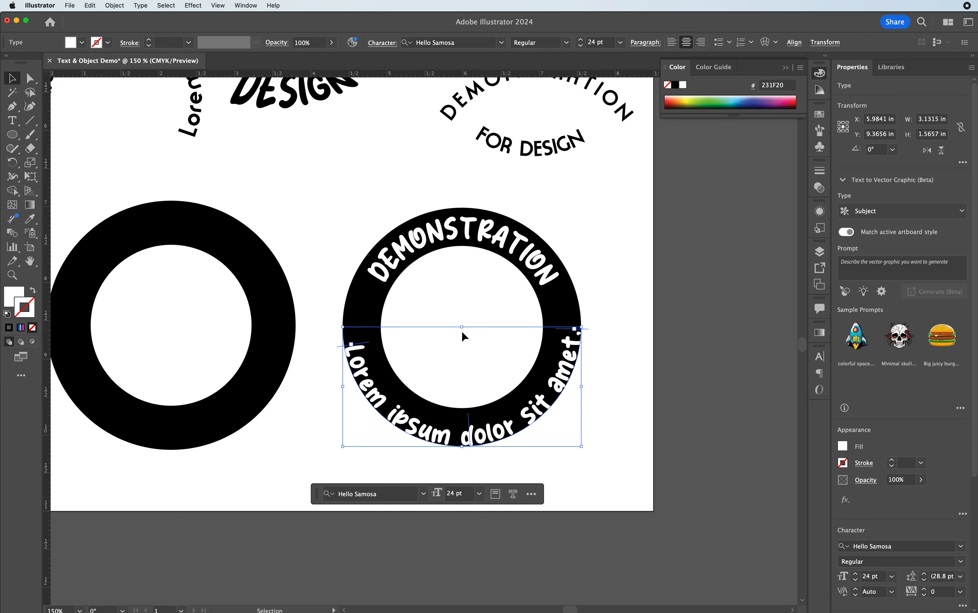
drag(363, 342, 363, 312)
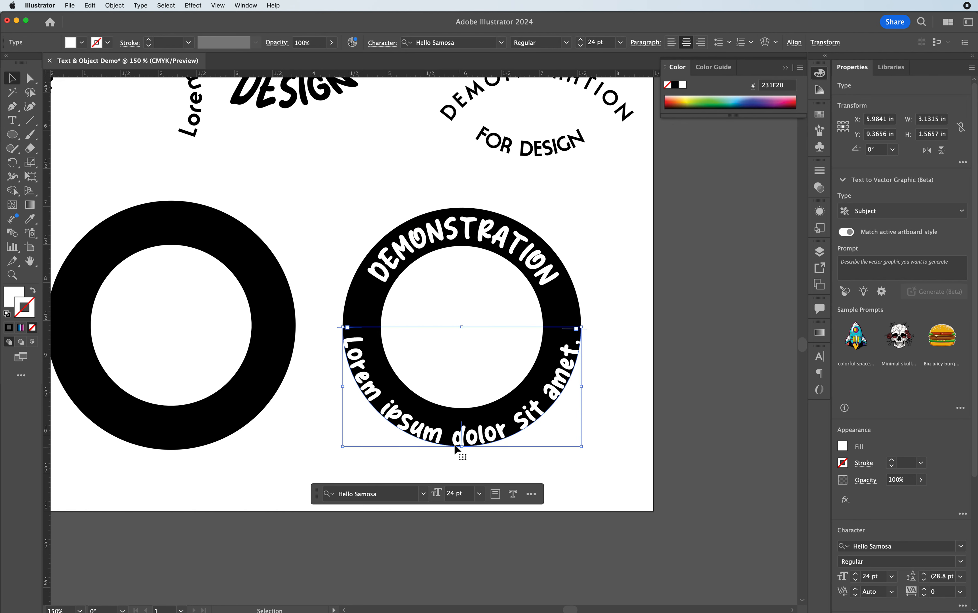
- Replace the lower arc's placeholder text with FOR GRAPHIC 1 and scale the text arc down about its center to about 2.87 in wide
triple_click(436, 429)
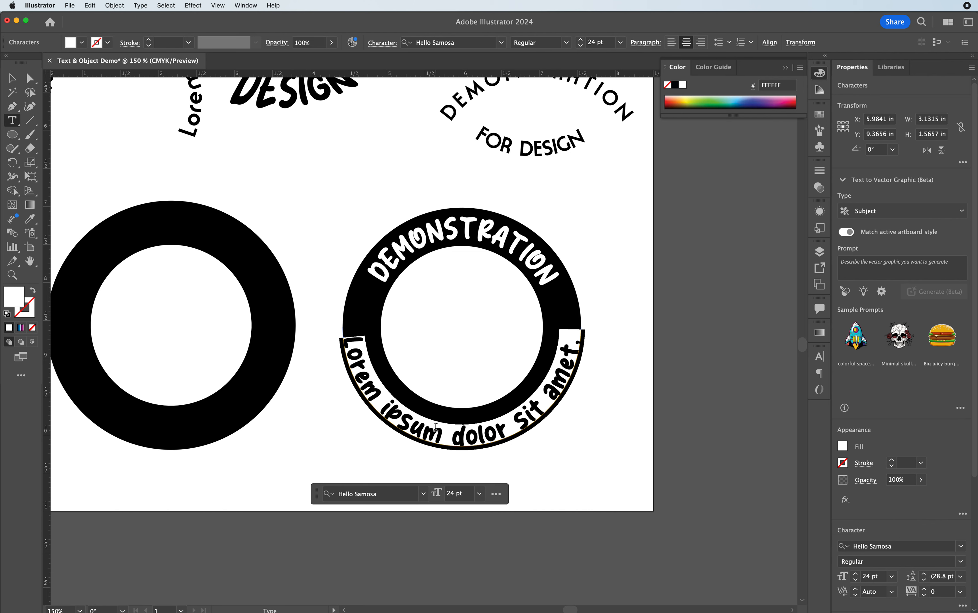
text(FOR G)
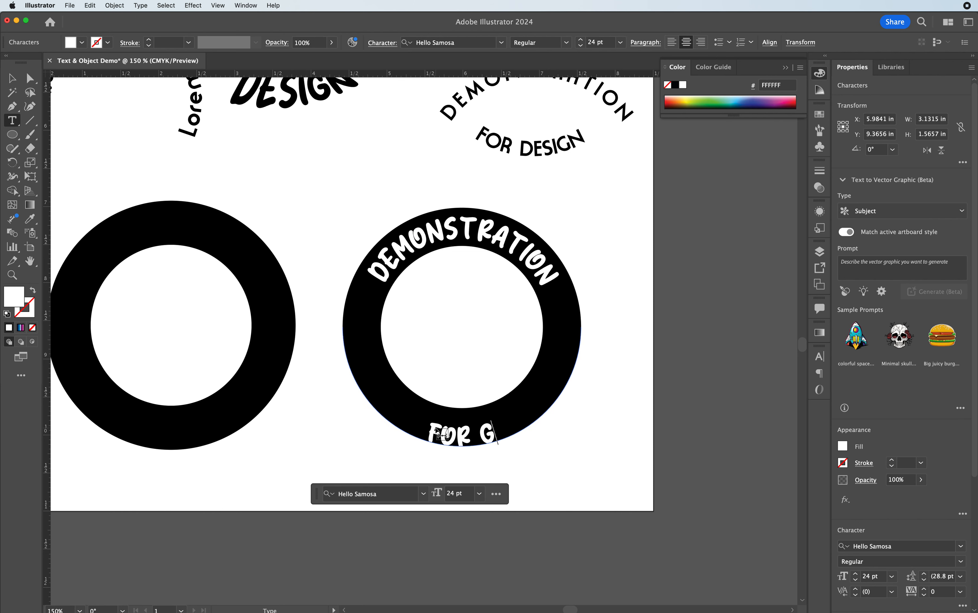
text(RAPHIC 1)
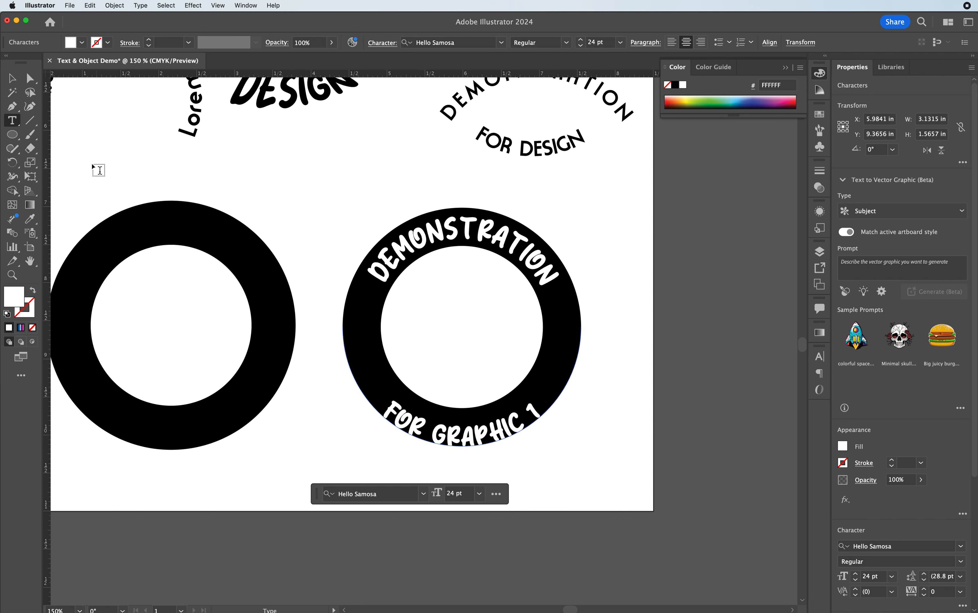
click(12, 78)
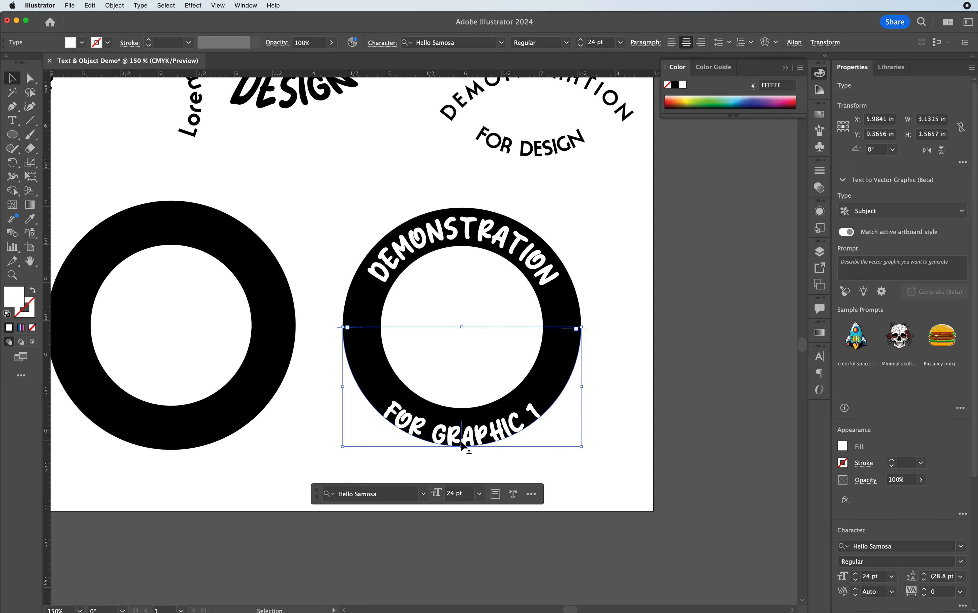
drag(463, 447, 465, 439)
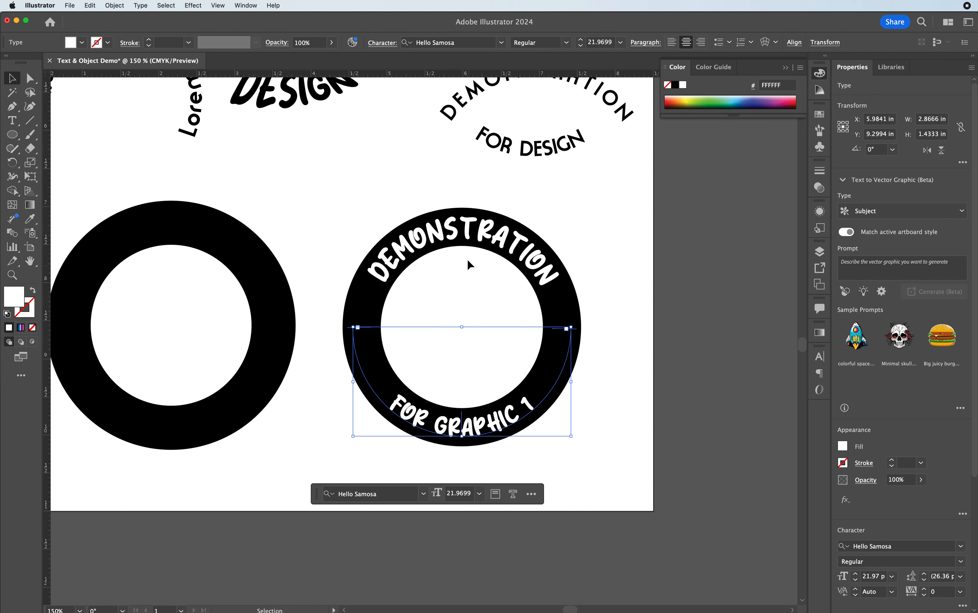
- Try to copy the DEMONSTRATION text's font size onto the FOR GRAPHIC 1 text
double_click(422, 236)
key(super+a)
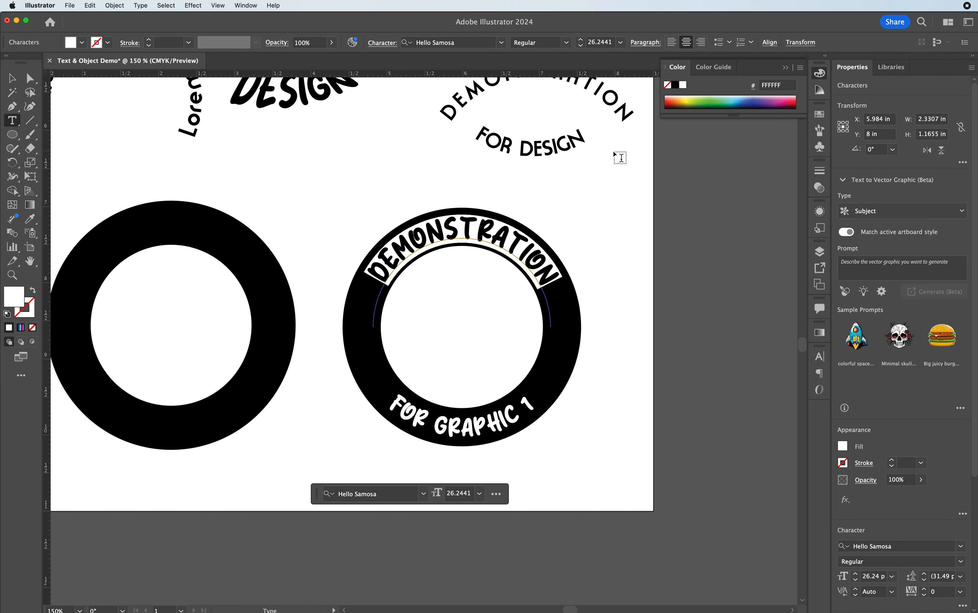
drag(611, 41, 592, 42)
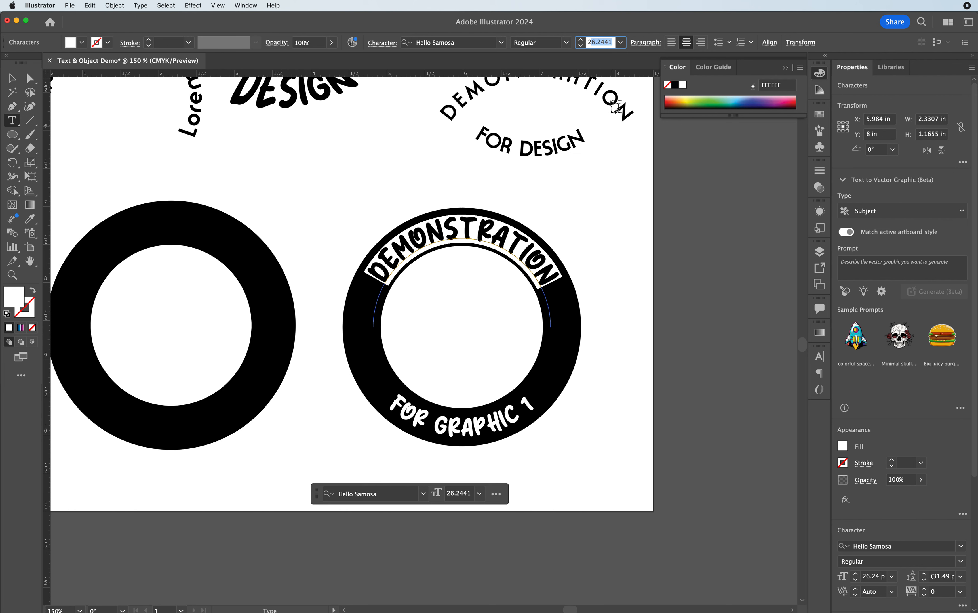
click(611, 42)
double_click(611, 41)
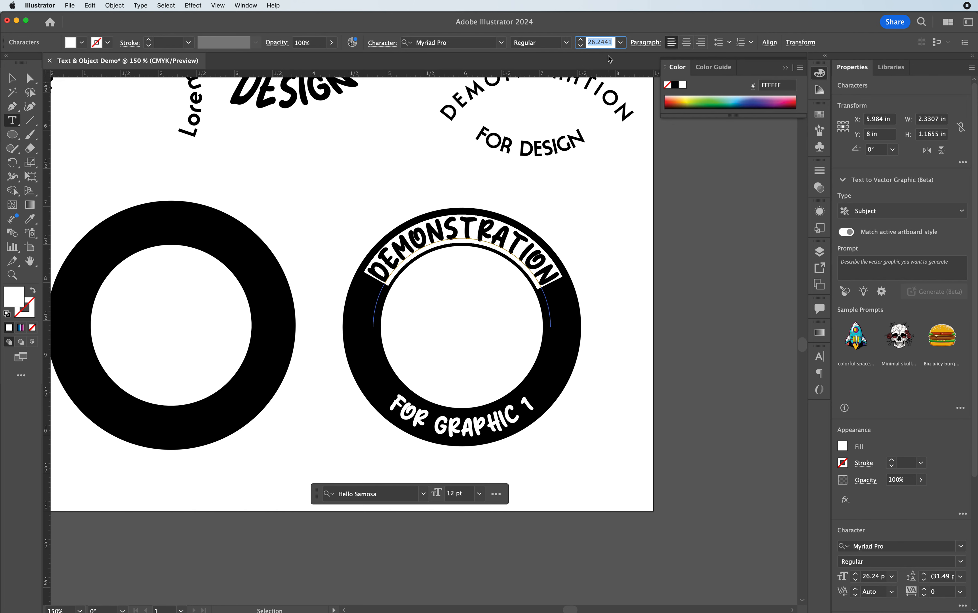
double_click(453, 427)
triple_click(453, 427)
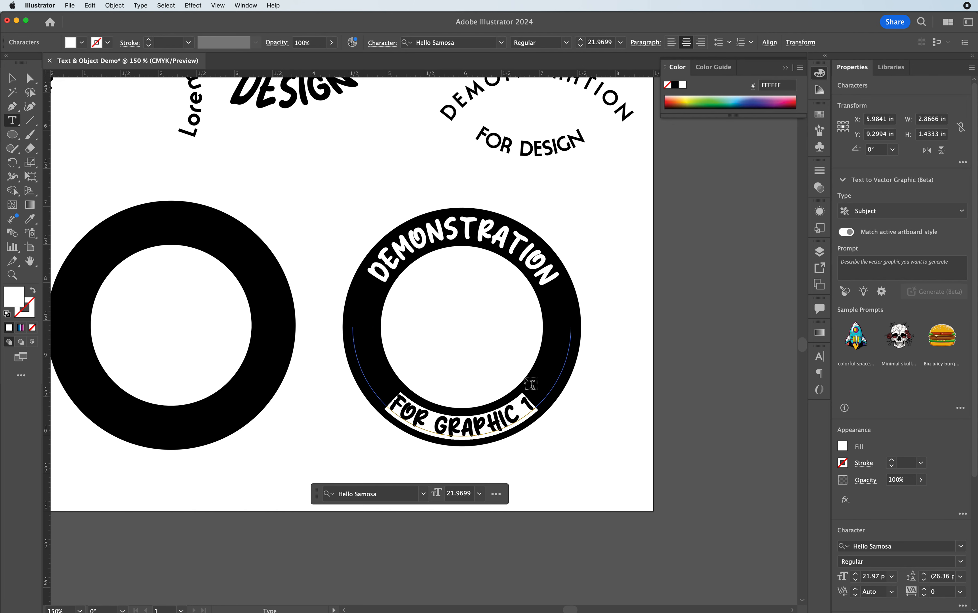
double_click(597, 43)
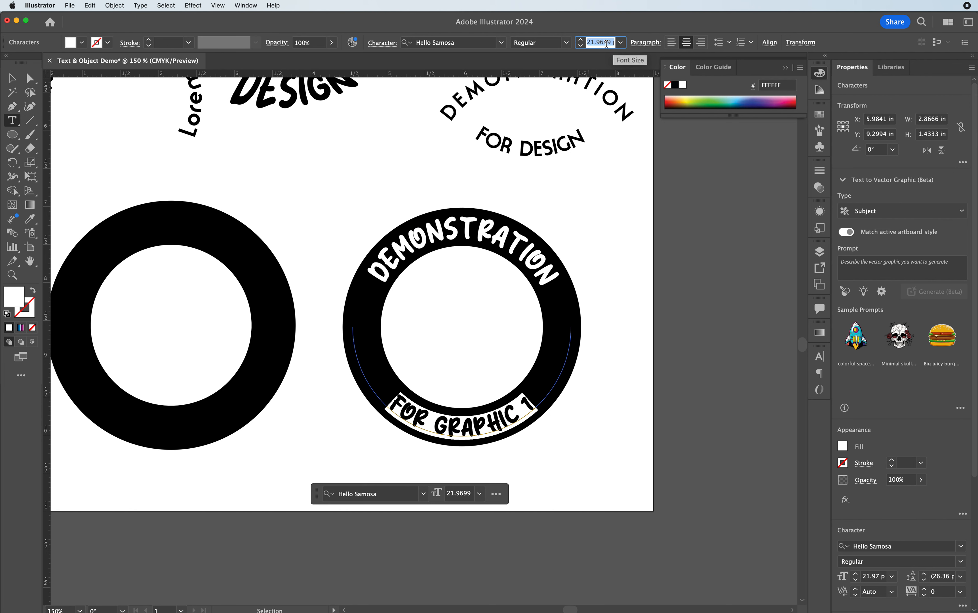
key(Return)
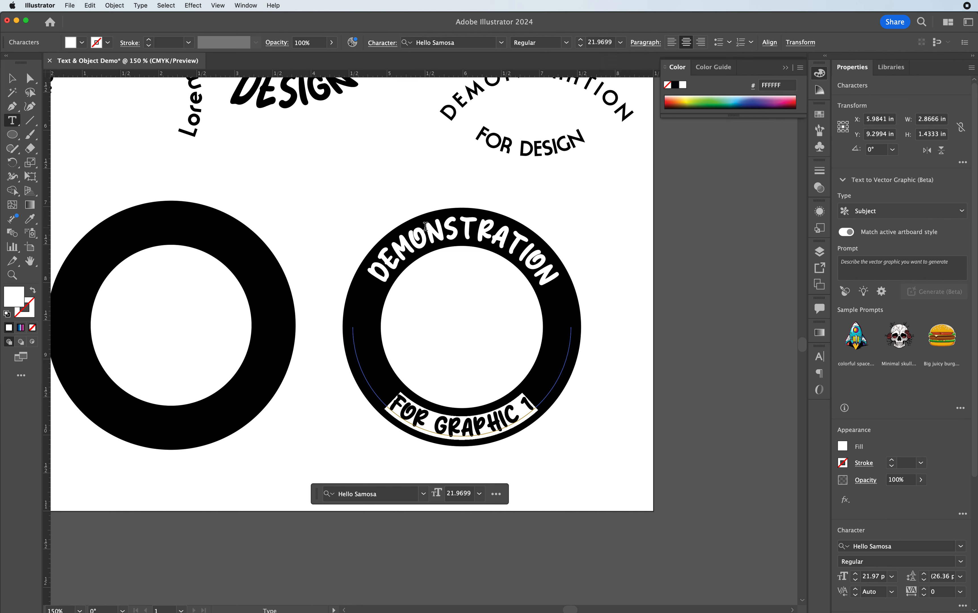
- Set the FOR GRAPHIC 1 text's font size to 26.2441 pt, matching the DEMONSTRATION text
click(595, 43)
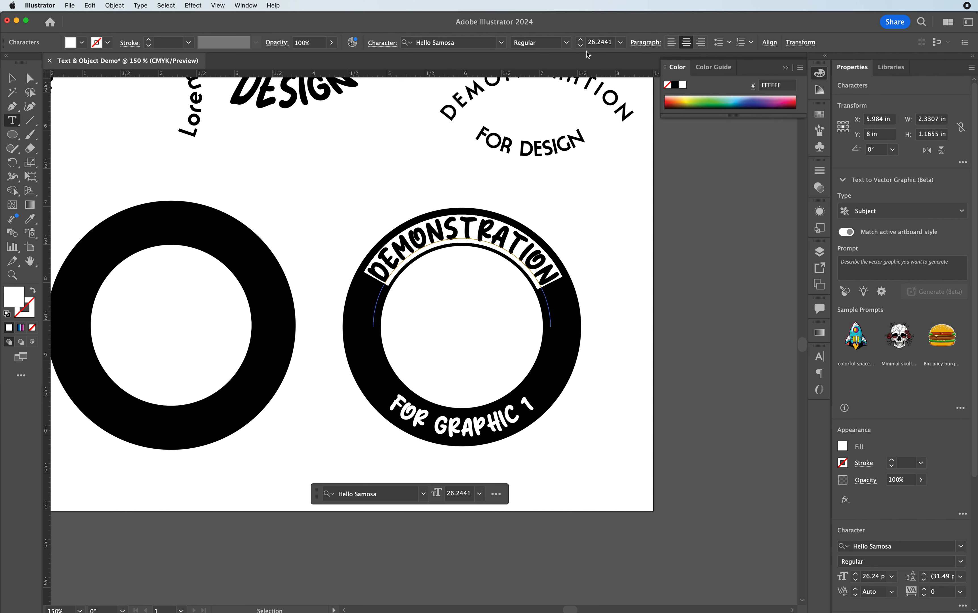
click(597, 41)
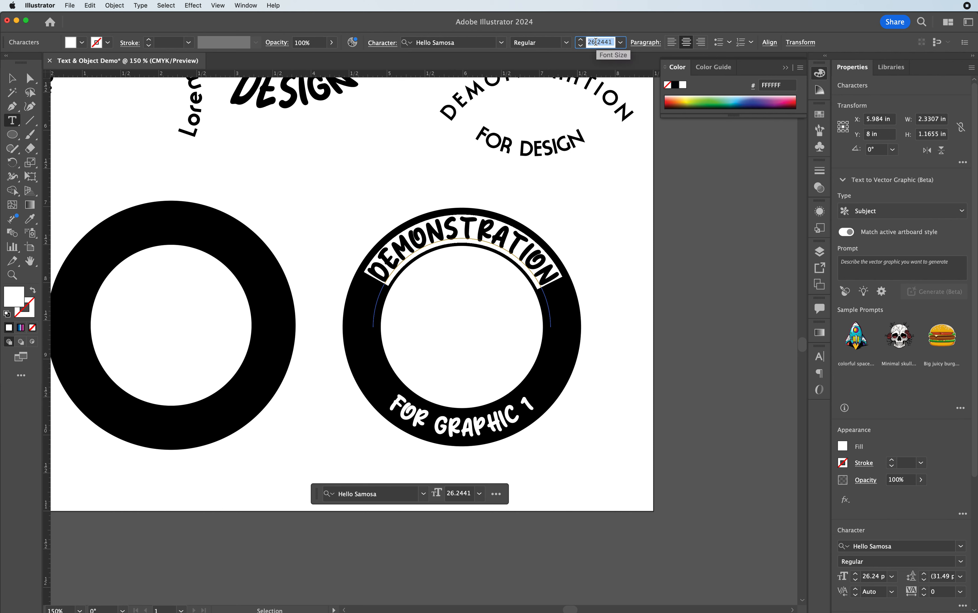
triple_click(448, 420)
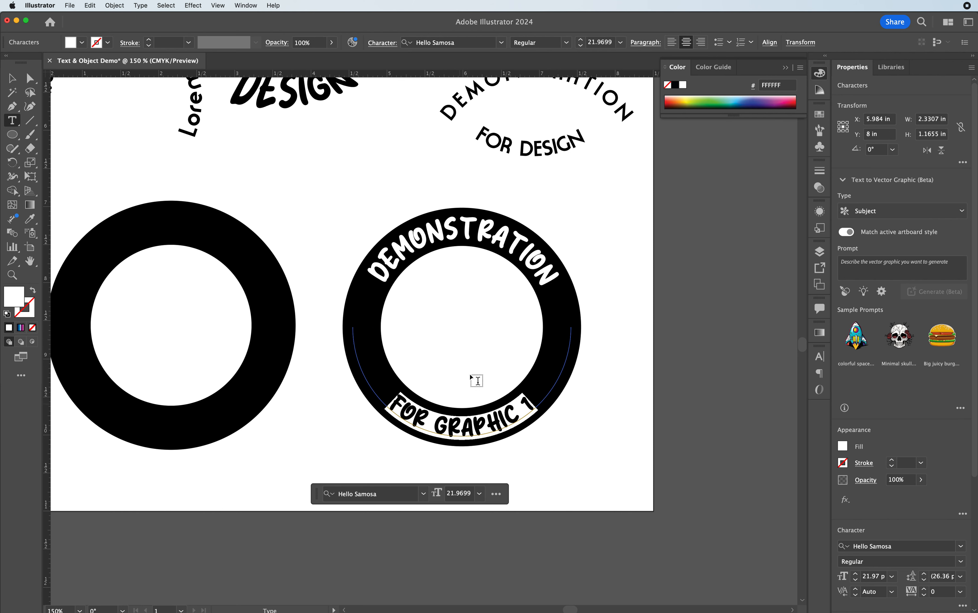
click(600, 42)
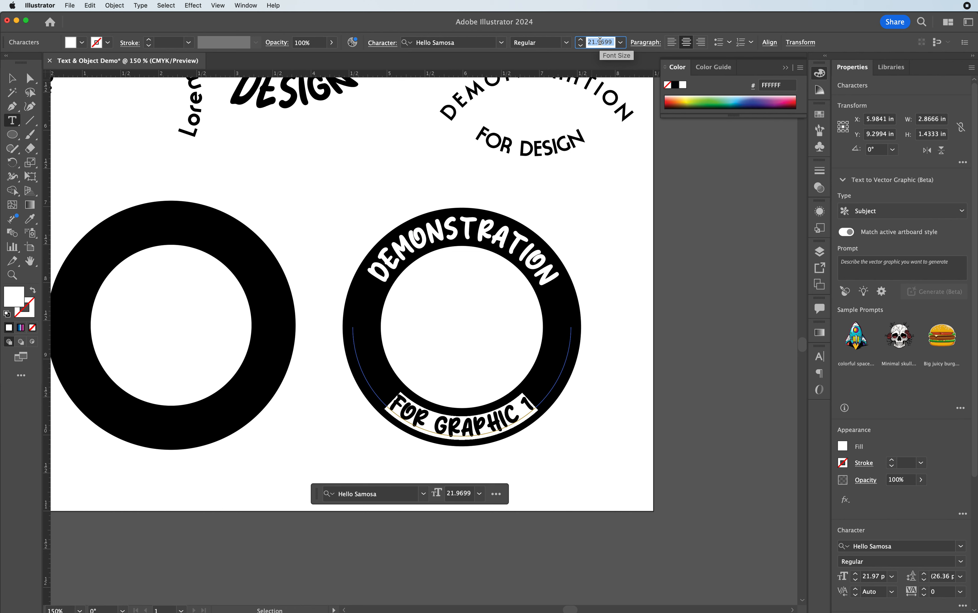
text(26.2441 pt)
key(Return)
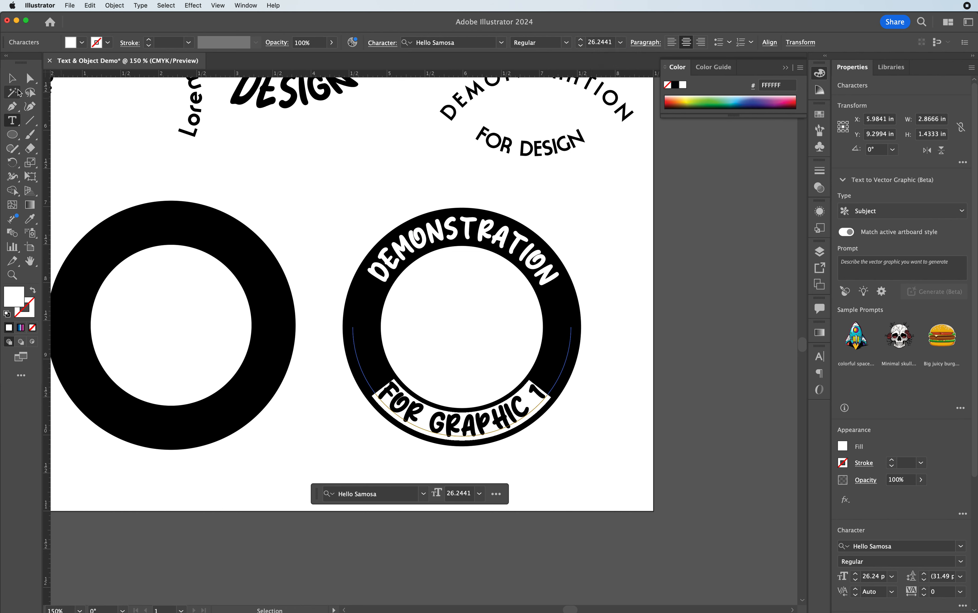
- Move the FOR GRAPHIC 1 text slightly down within the ring's lower band and deselect it
click(13, 79)
drag(480, 422, 480, 422)
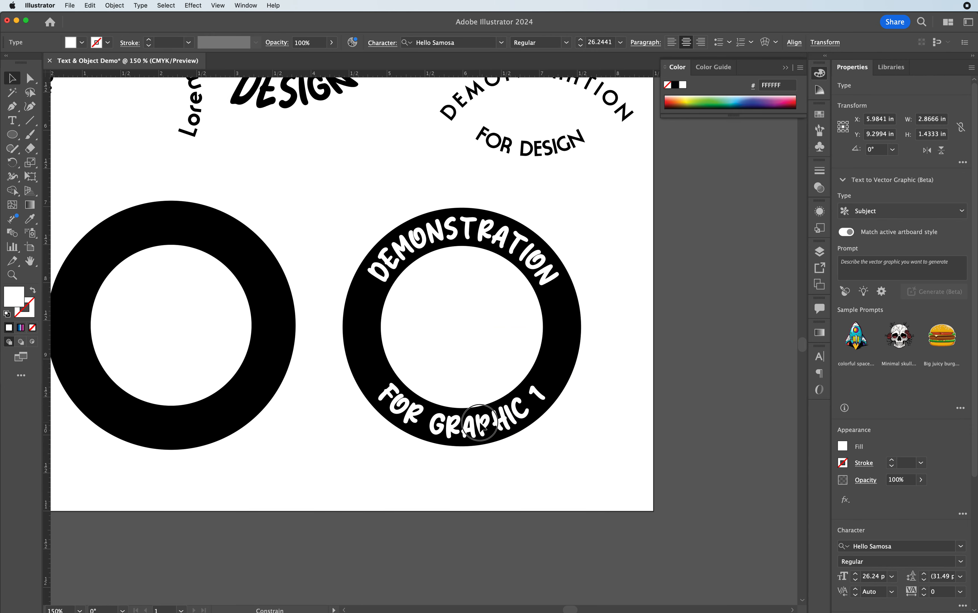
click(602, 278)
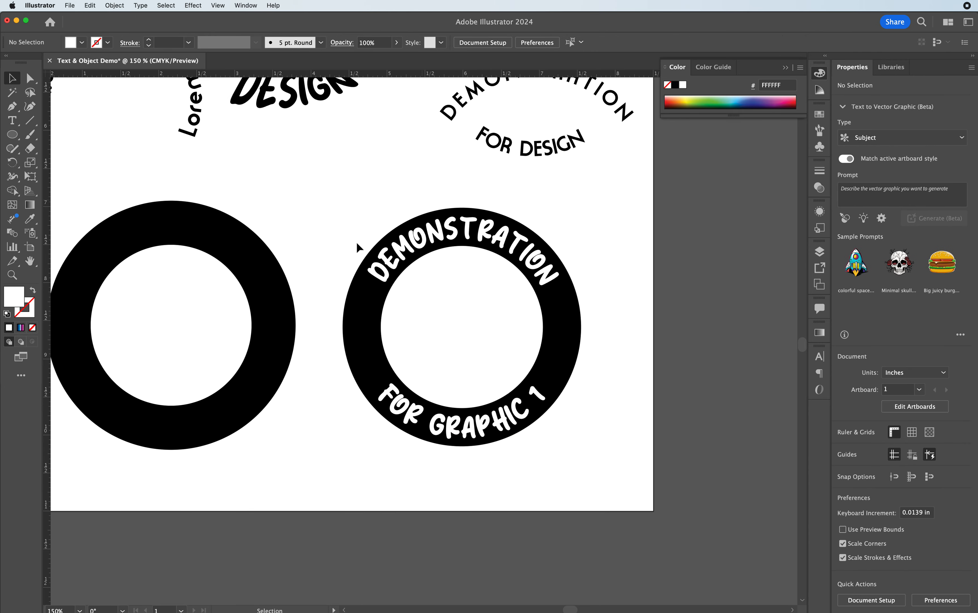
- Copy the blue-and-magenta gradient Vintage lettering, paste it, and place the copy across the middle of the second ring
scroll(360, 231, up, 5)
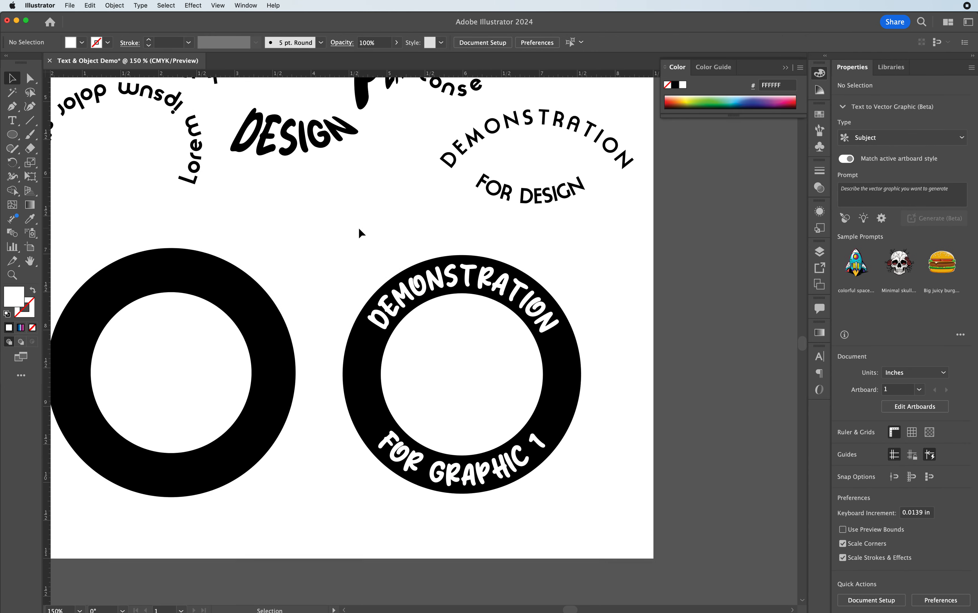
scroll(359, 228, up, 1)
drag(158, 103, 212, 197)
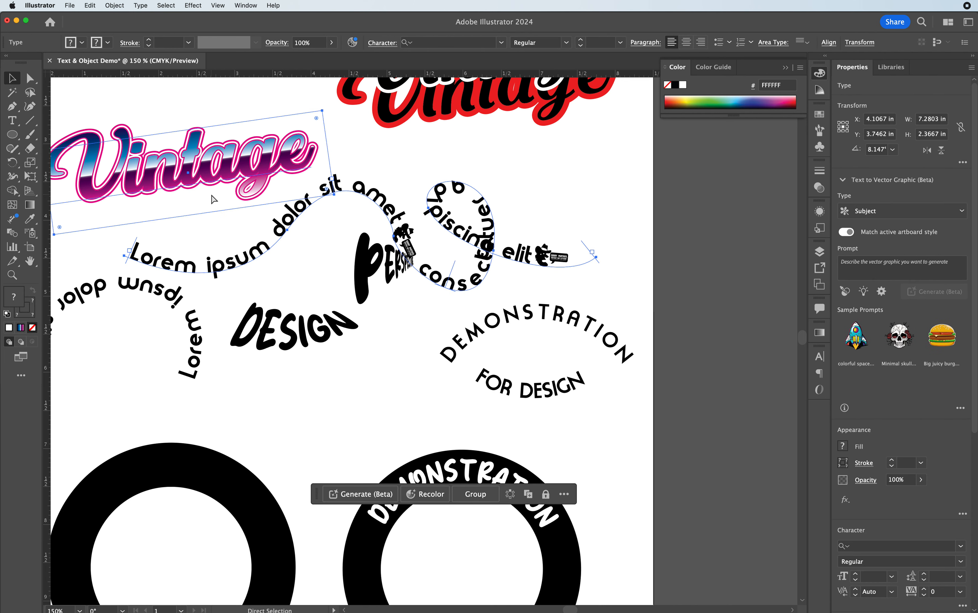
click(179, 106)
click(175, 137)
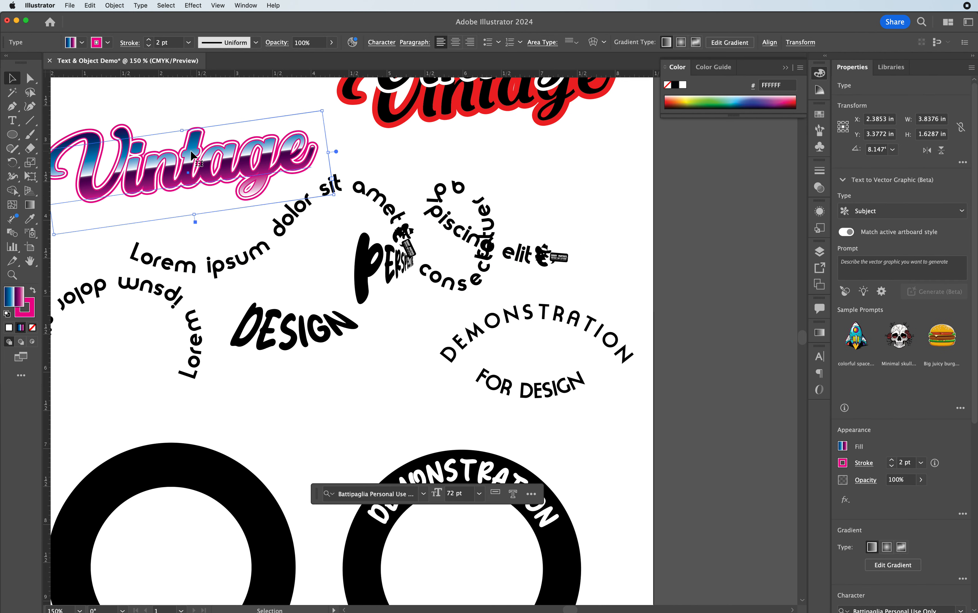
scroll(328, 215, down, 5)
key(super+v)
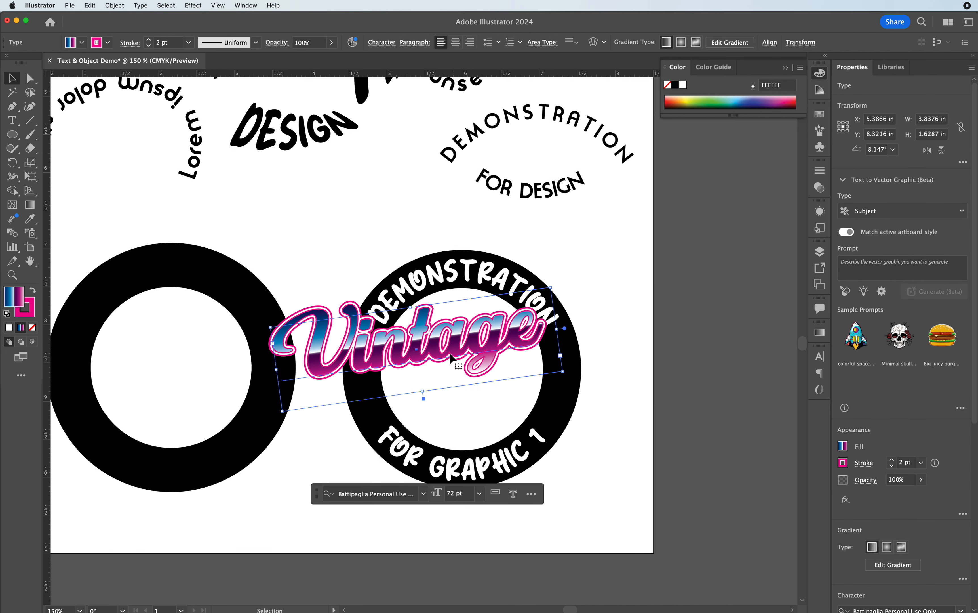
drag(452, 357, 490, 387)
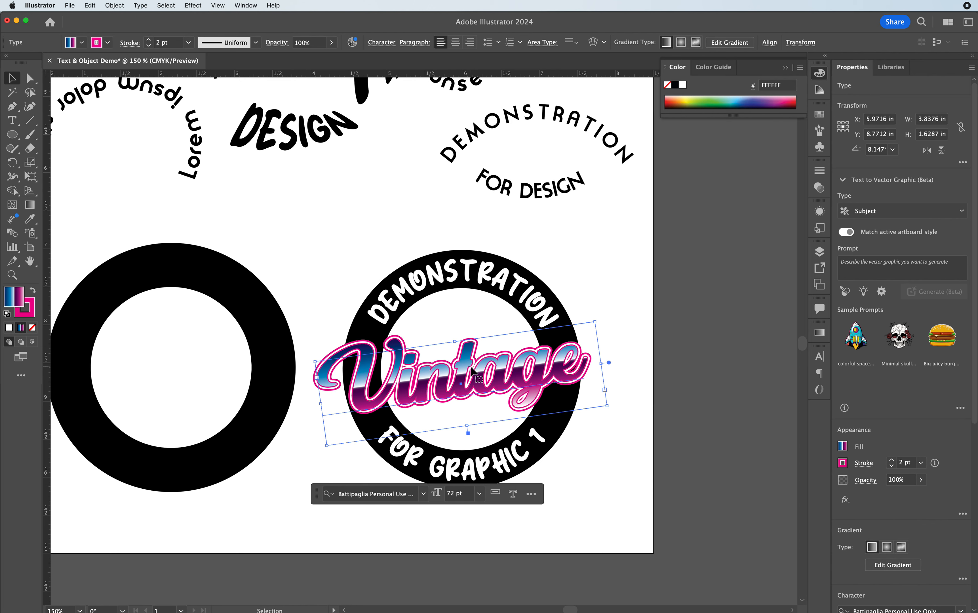
- Replace the lower curved text on the second ring with THRIFT SHOP
double_click(410, 461)
key(ctrl+a)
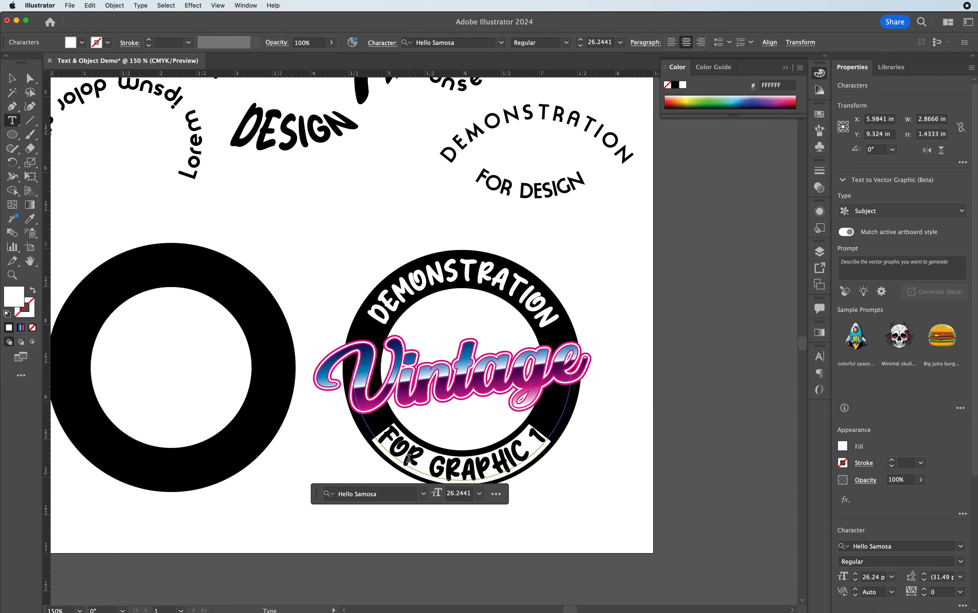
text(THRIFT)
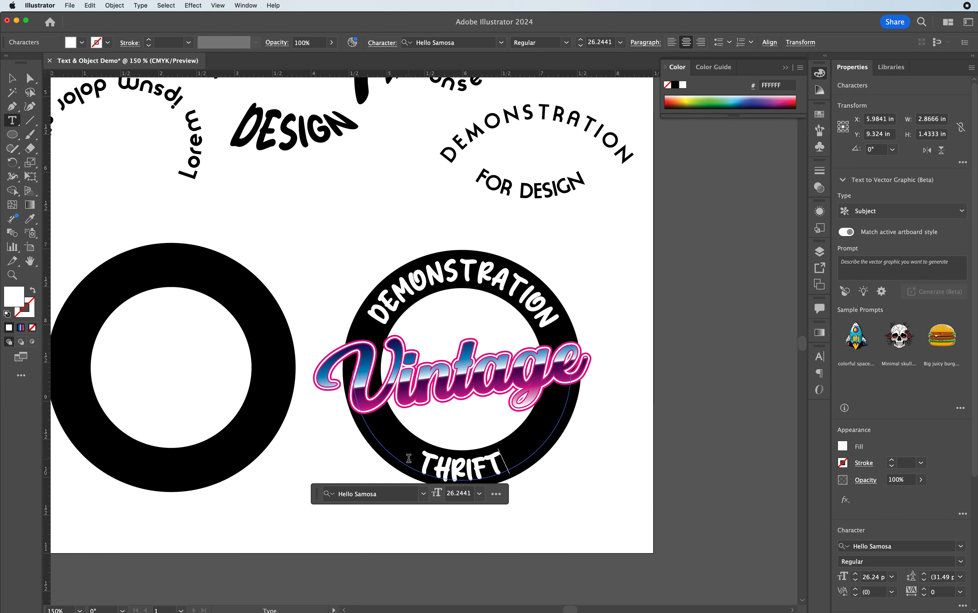
text( SHOP)
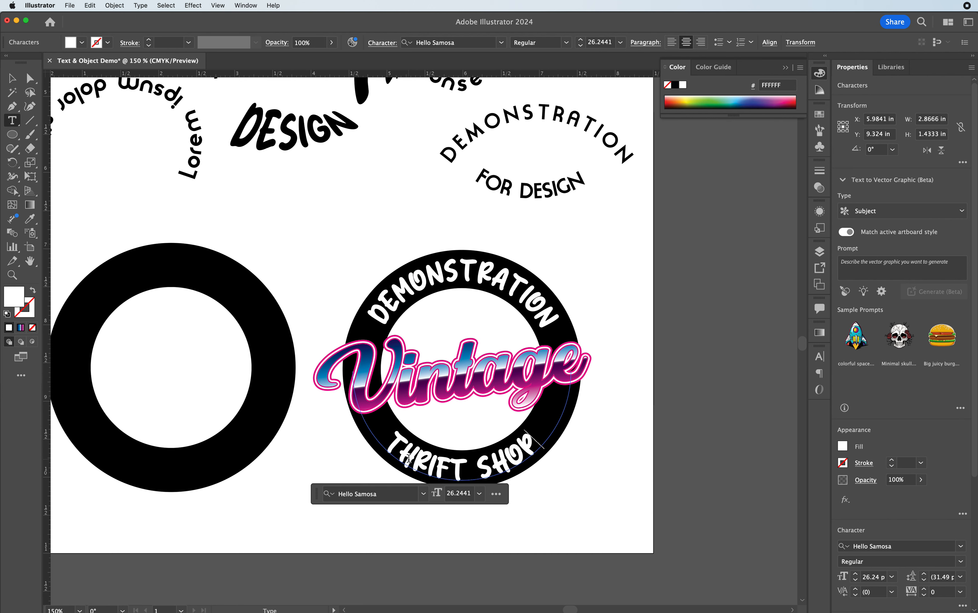
- Replace the upper curved text on the second ring with SINCE 1954 and deselect it
double_click(419, 276)
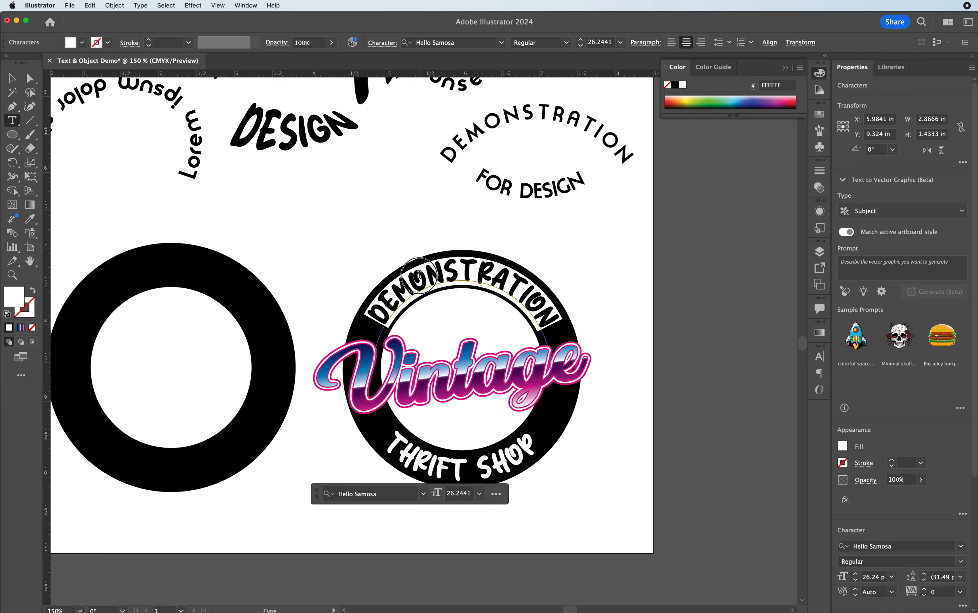
text(SINCE)
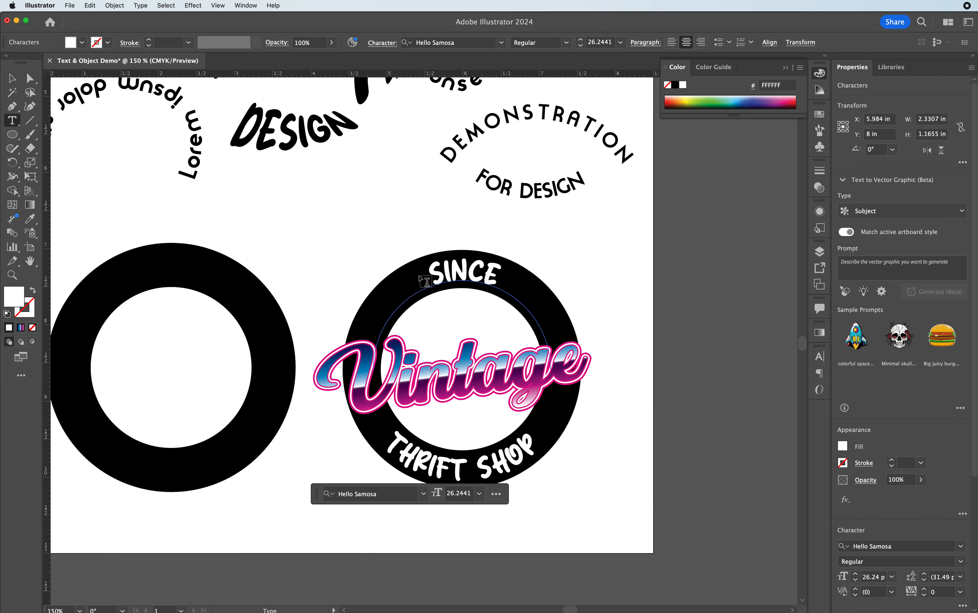
text( 1954)
key(BackSpace)
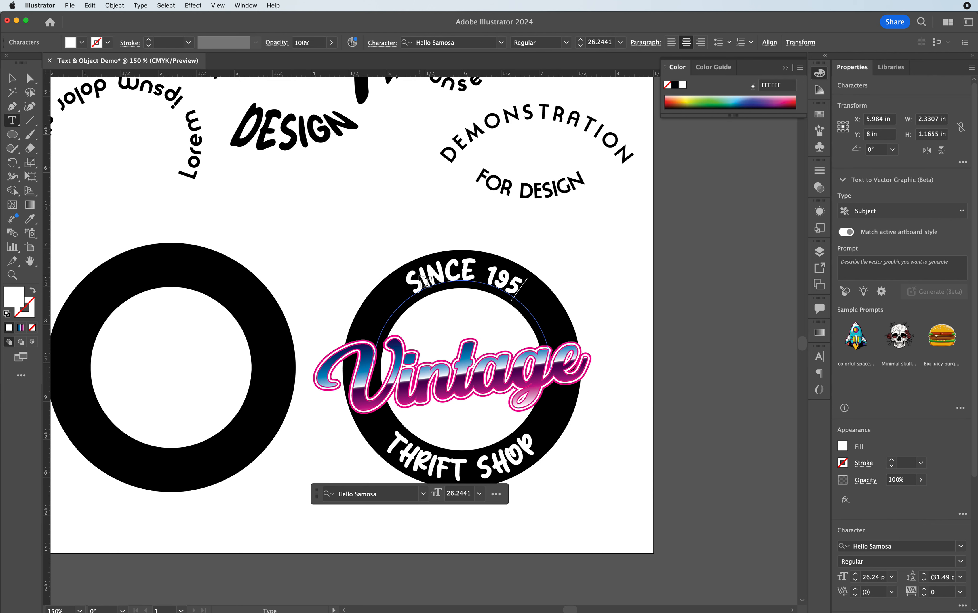
text(4)
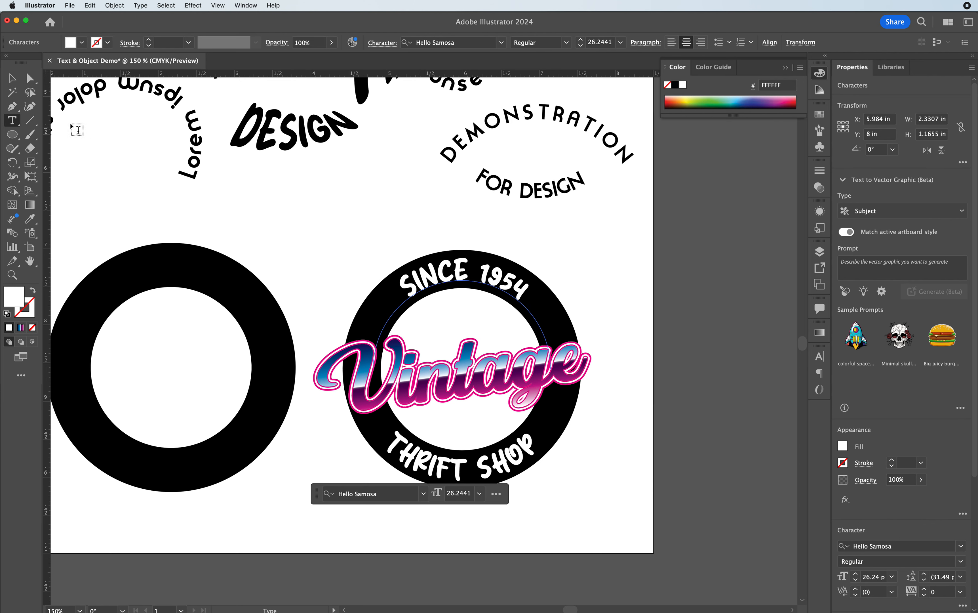
click(11, 77)
click(315, 214)
scroll(412, 288, down, 2)
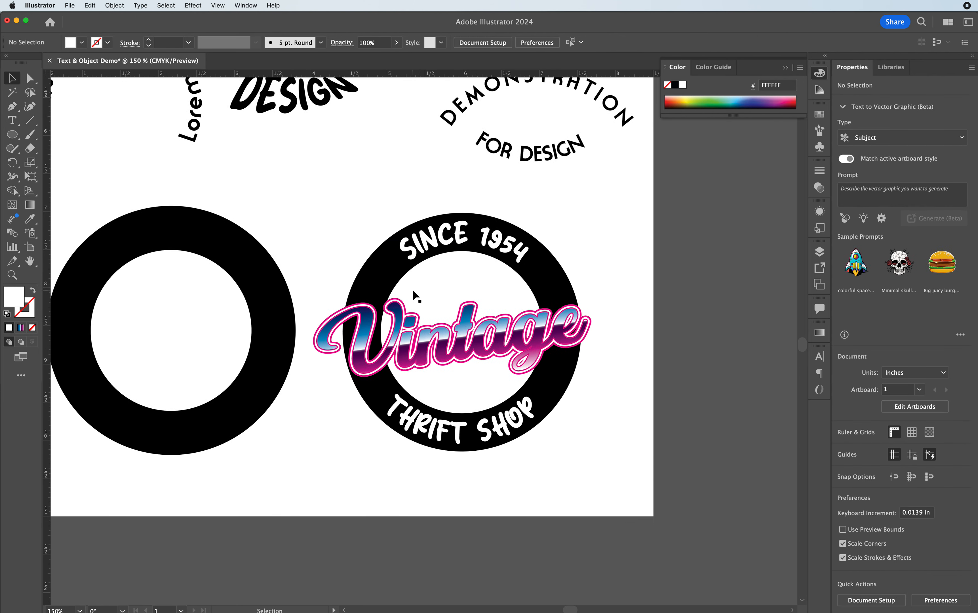
- Scale the second ring and its two curved texts down proportionally until Vintage extends well past both sides, and re-center them behind the lettering
click(453, 289)
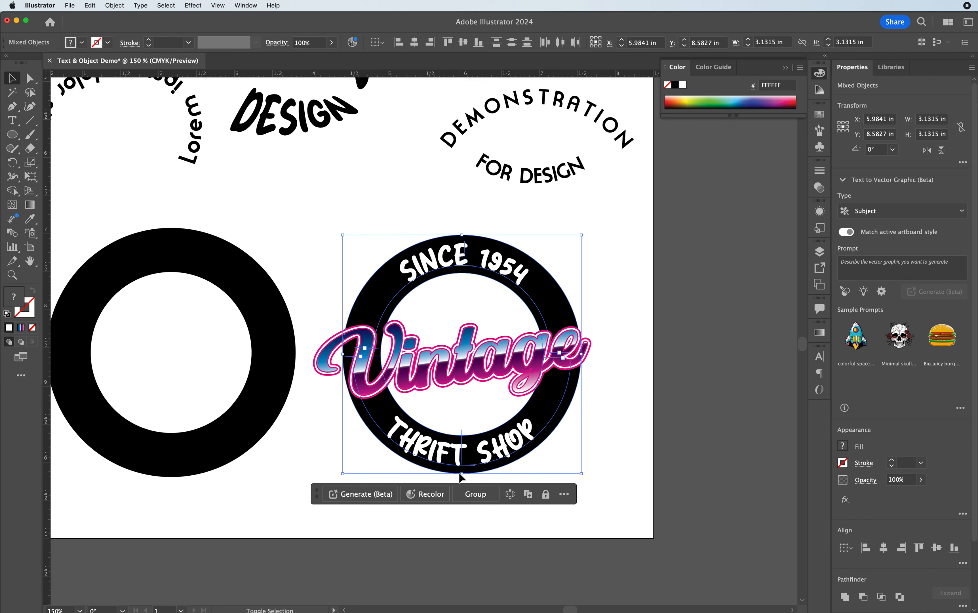
drag(462, 473, 459, 430)
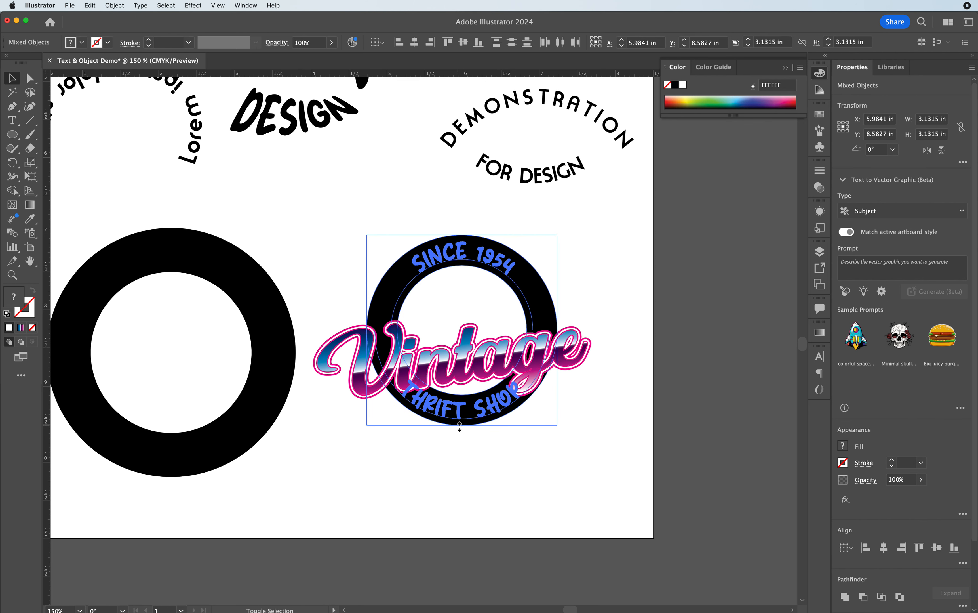
drag(458, 253, 463, 278)
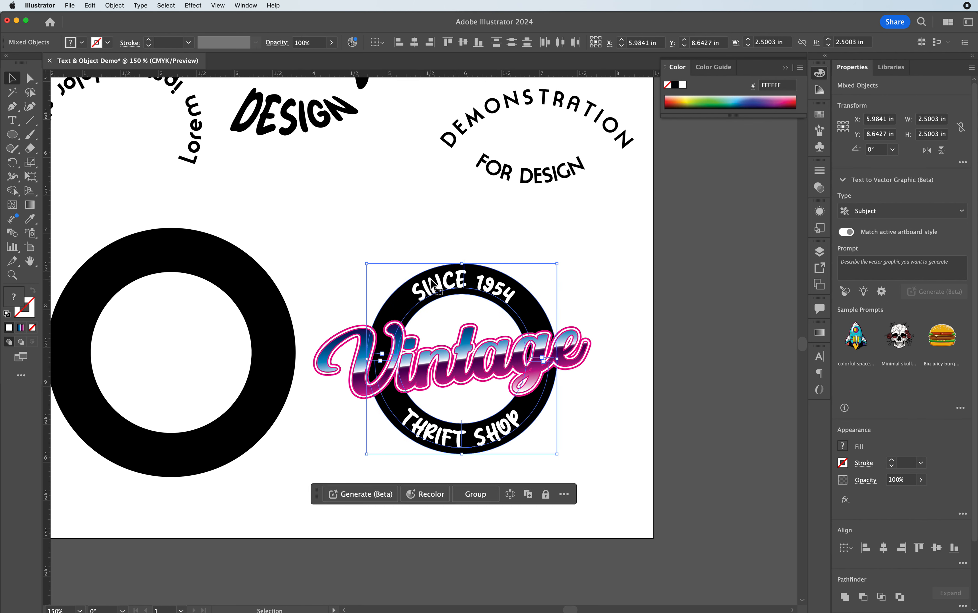
drag(462, 454, 459, 429)
drag(453, 279, 451, 283)
click(408, 248)
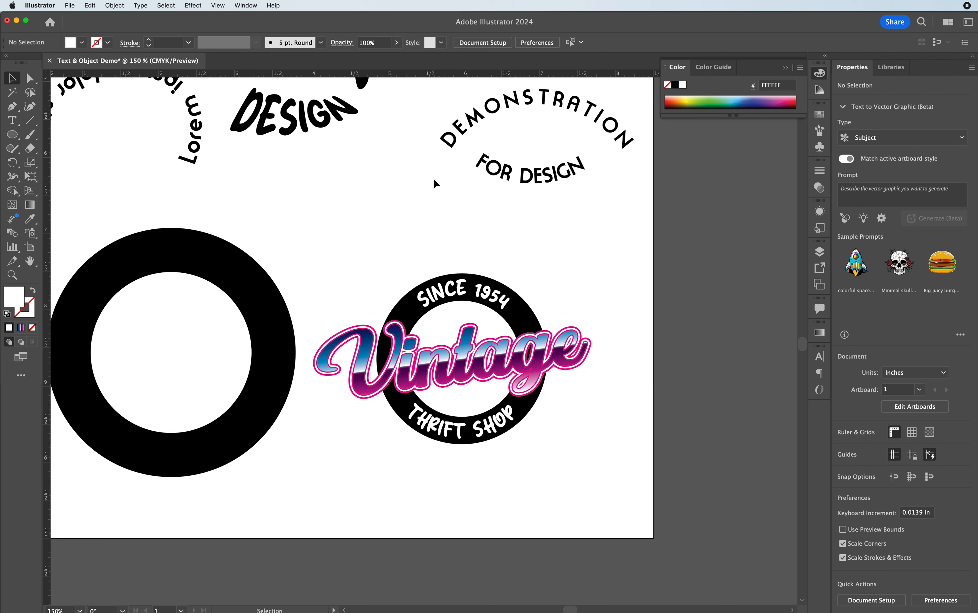
click(387, 25)
drag(387, 24, 422, 18)
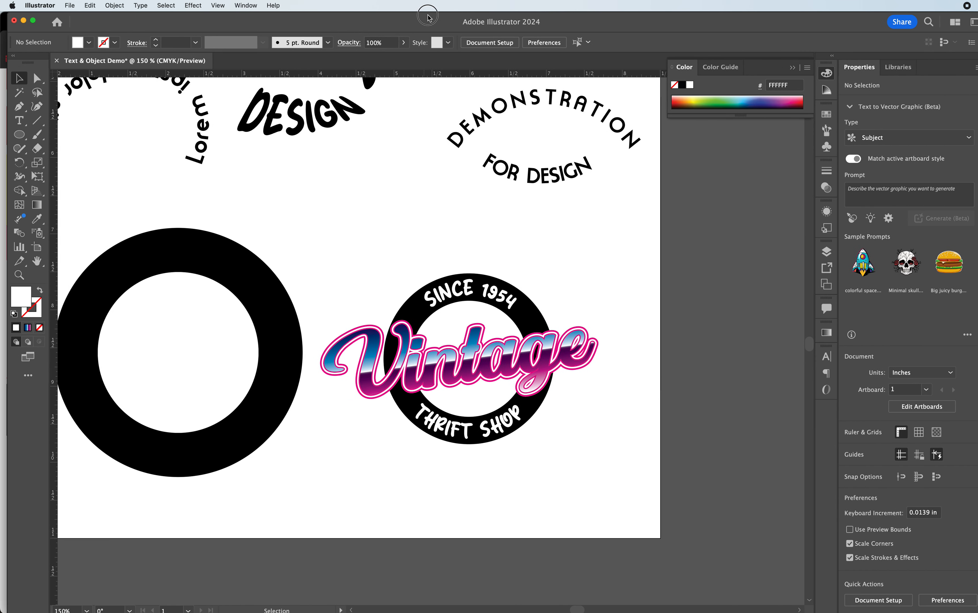